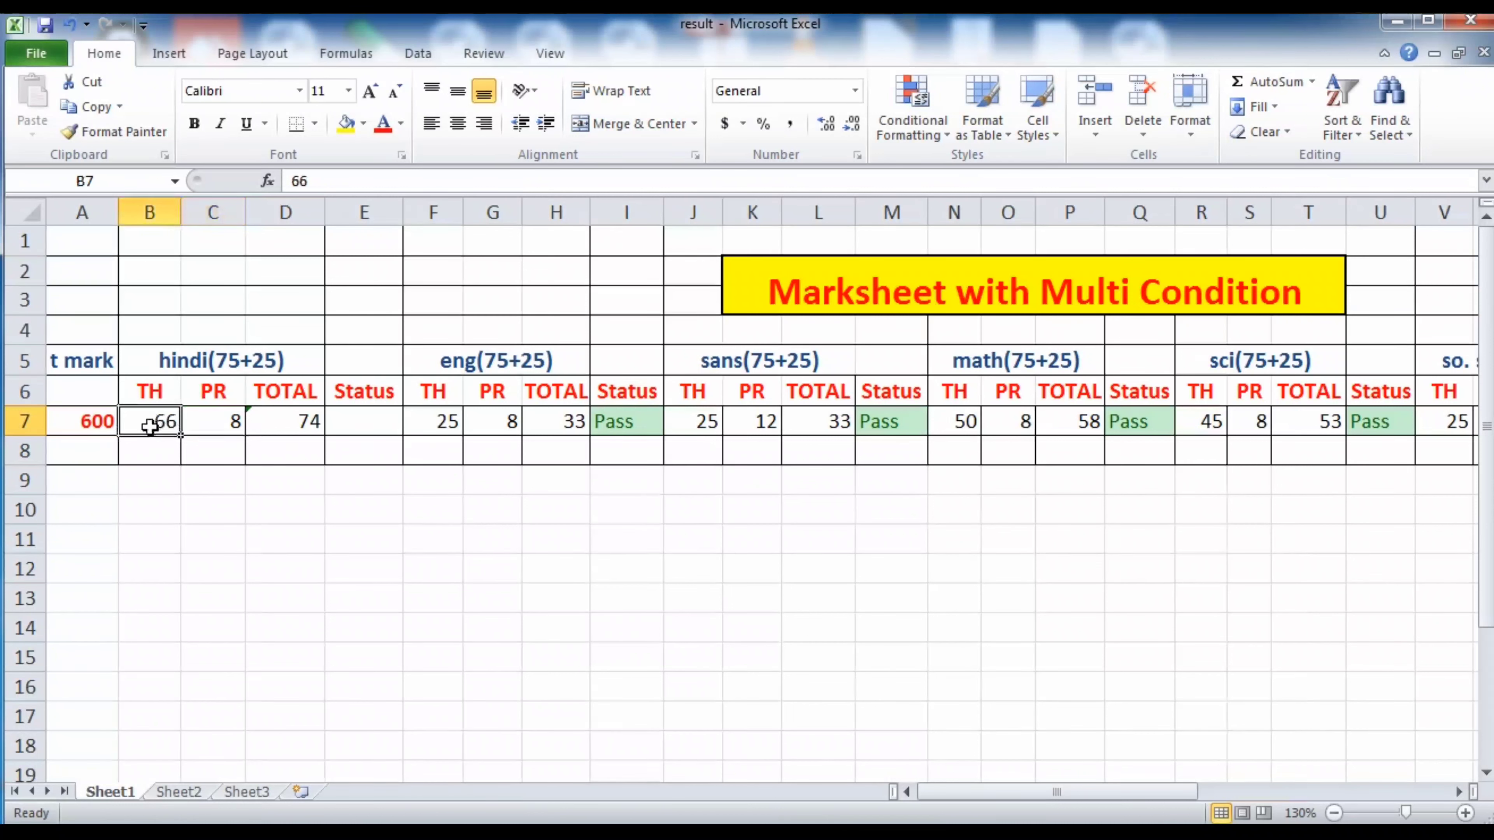
- Test the English theory mark in F7 with the absent entry "a" and with a mark of 1
{"action": "left_click", "coordinate": [451, 421]}
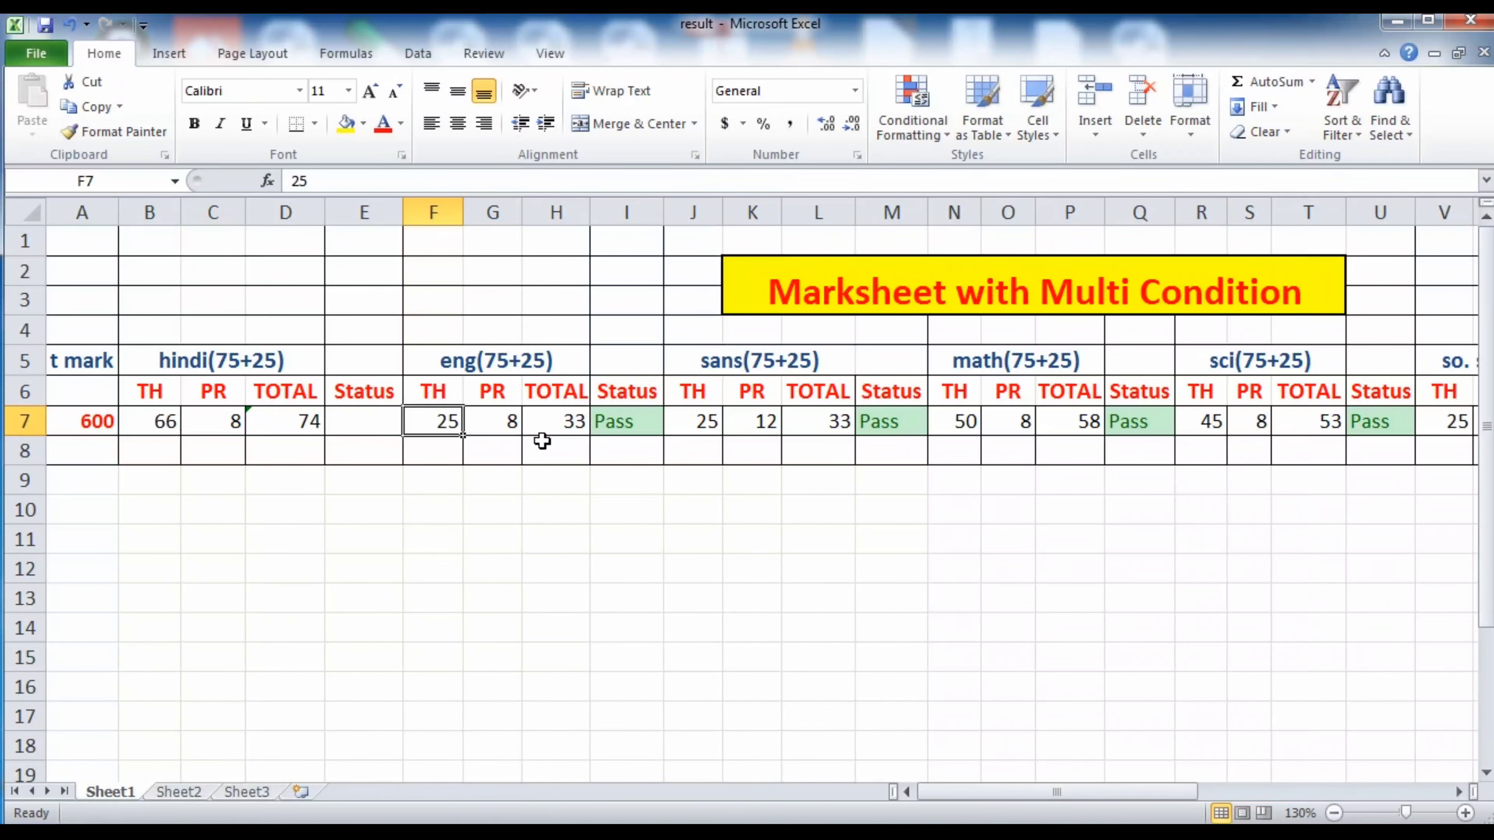
{"action": "type", "text": "a"}
{"action": "left_click", "coordinate": [615, 473]}
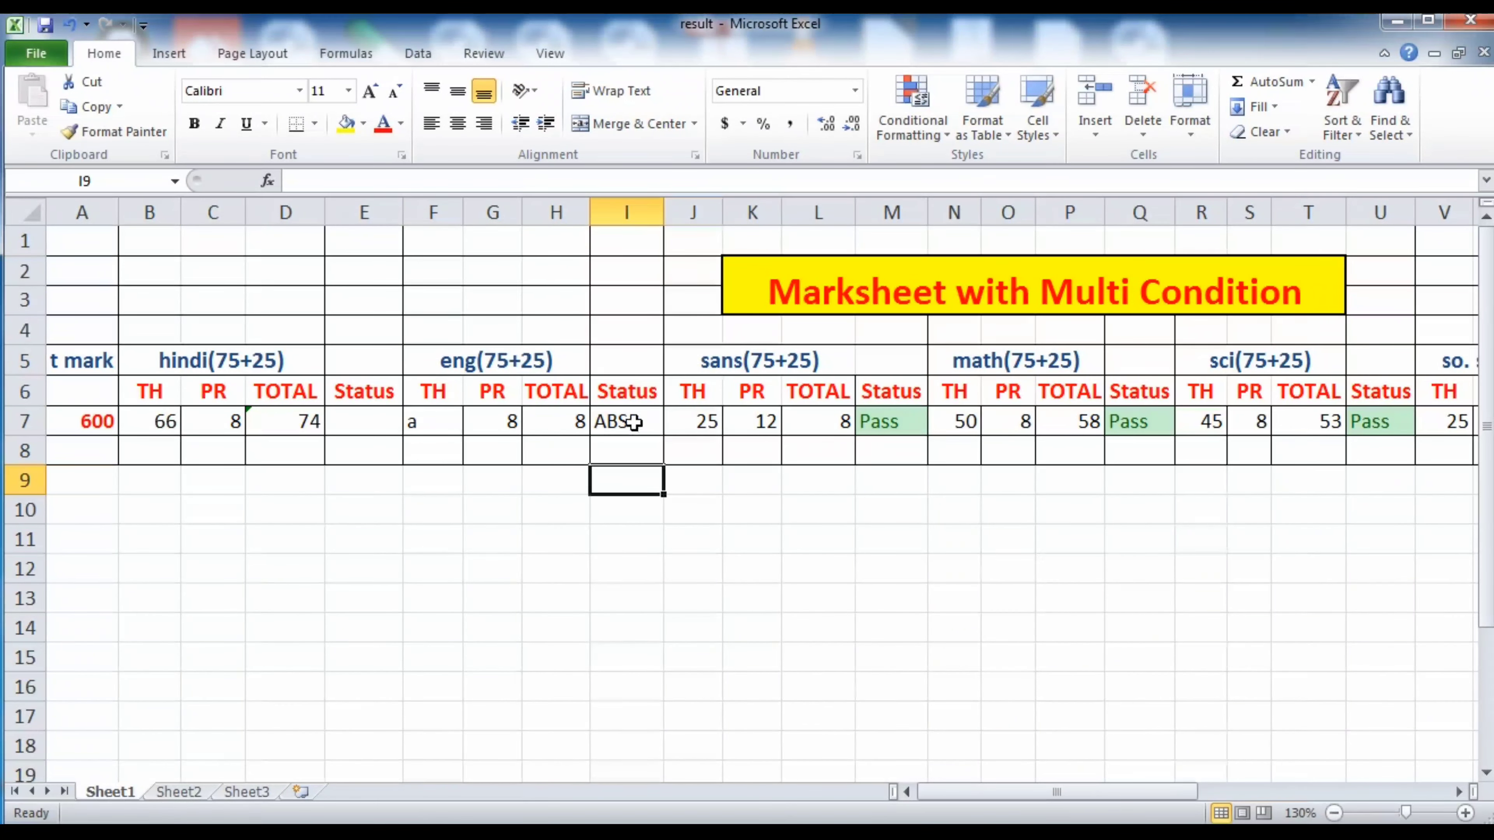
{"action": "left_click", "coordinate": [439, 420]}
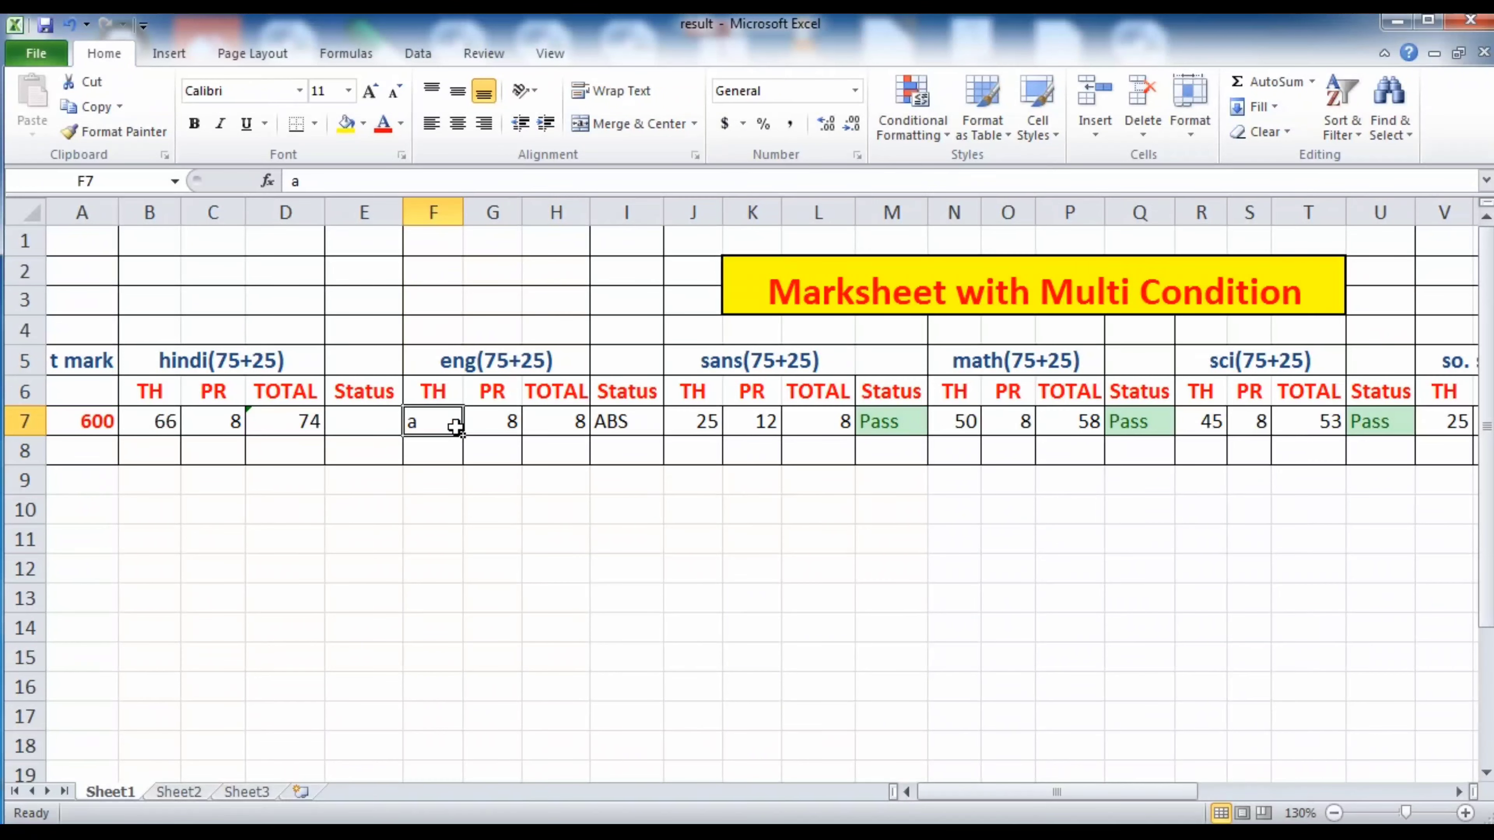
{"action": "type", "text": "1"}
{"action": "left_click", "coordinate": [525, 512]}
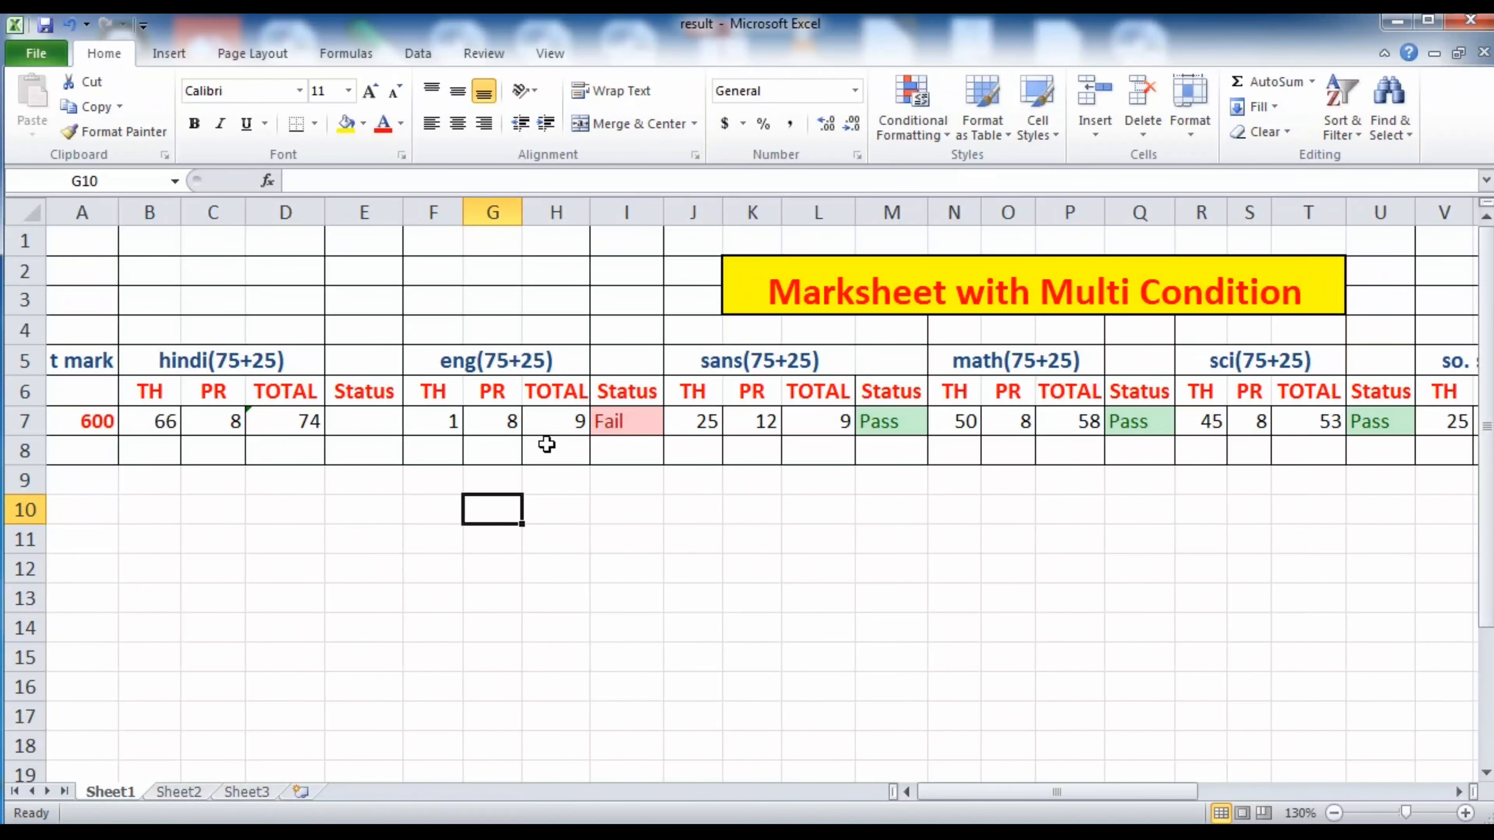
- Set the English theory mark in F7 to 27
{"action": "left_click", "coordinate": [491, 421]}
{"action": "left_click", "coordinate": [435, 421]}
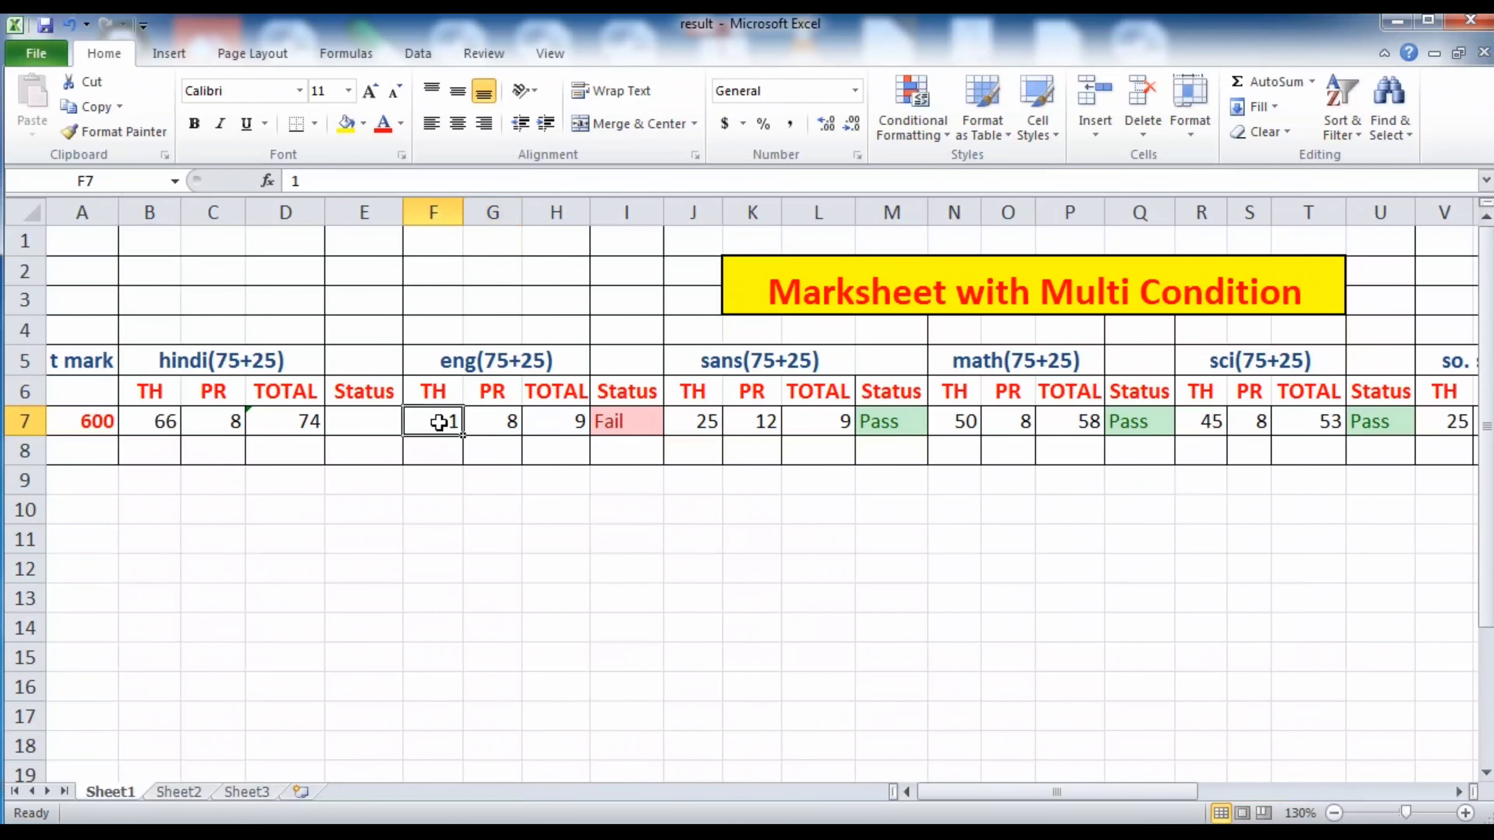
{"action": "type", "text": "27"}
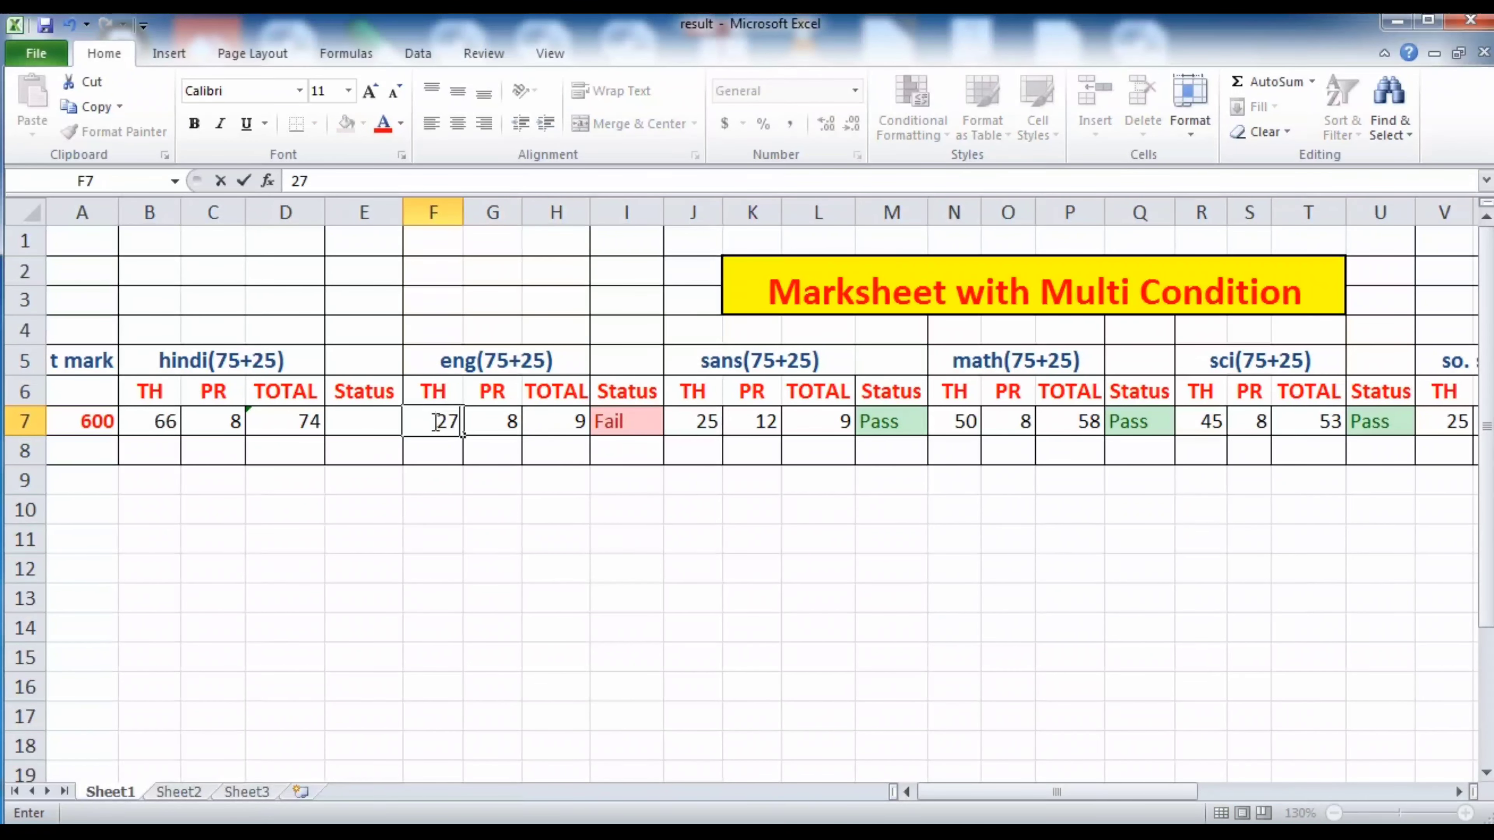
{"action": "key", "text": "Return"}
{"action": "left_click", "coordinate": [678, 530]}
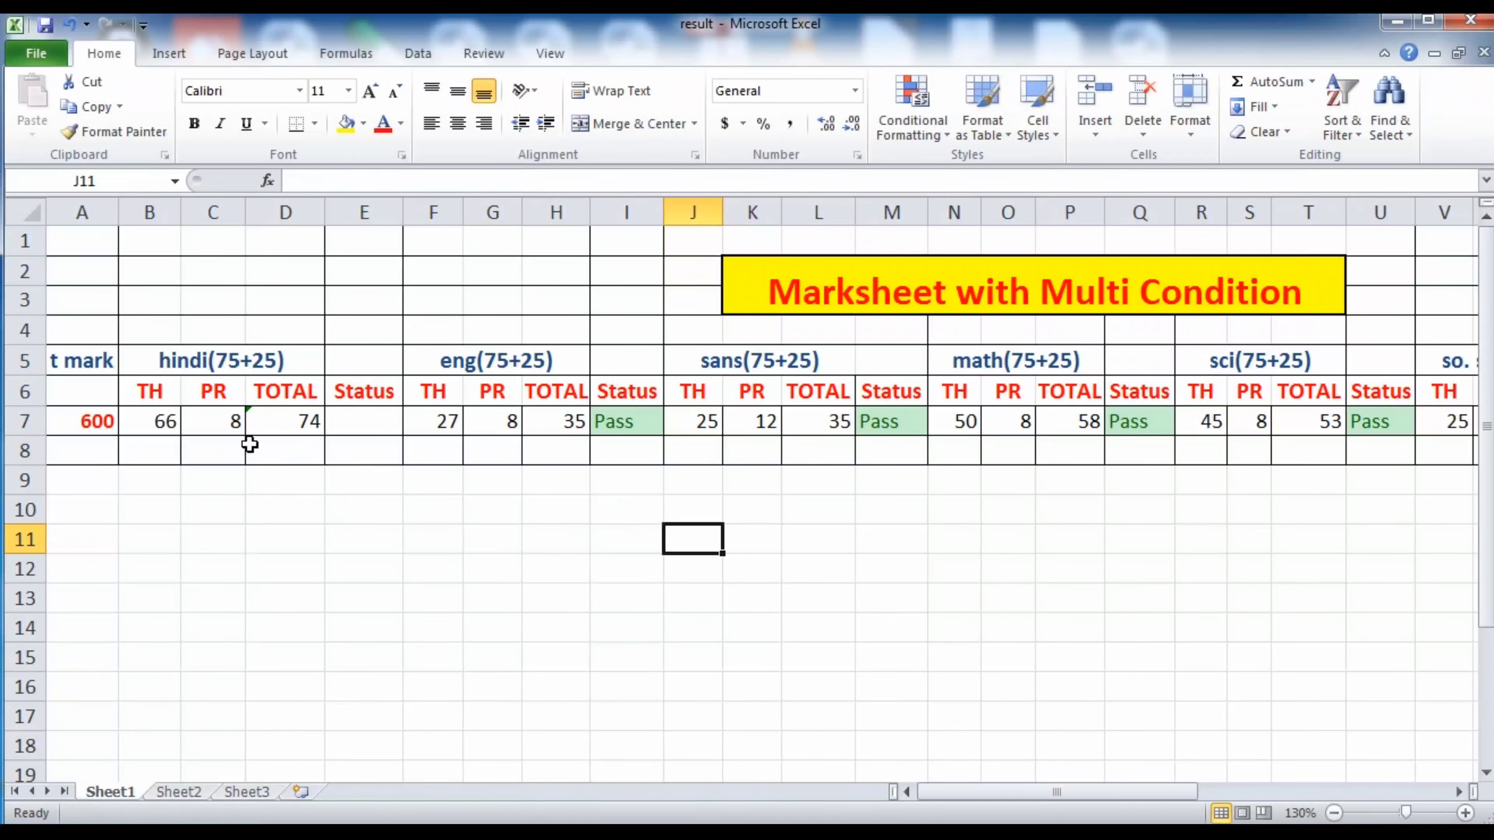
- Dismiss the Windows color scheme prompt and begin an IF formula with a nested COUNTIF in the Hindi Status cell E7
{"action": "left_click", "coordinate": [353, 425]}
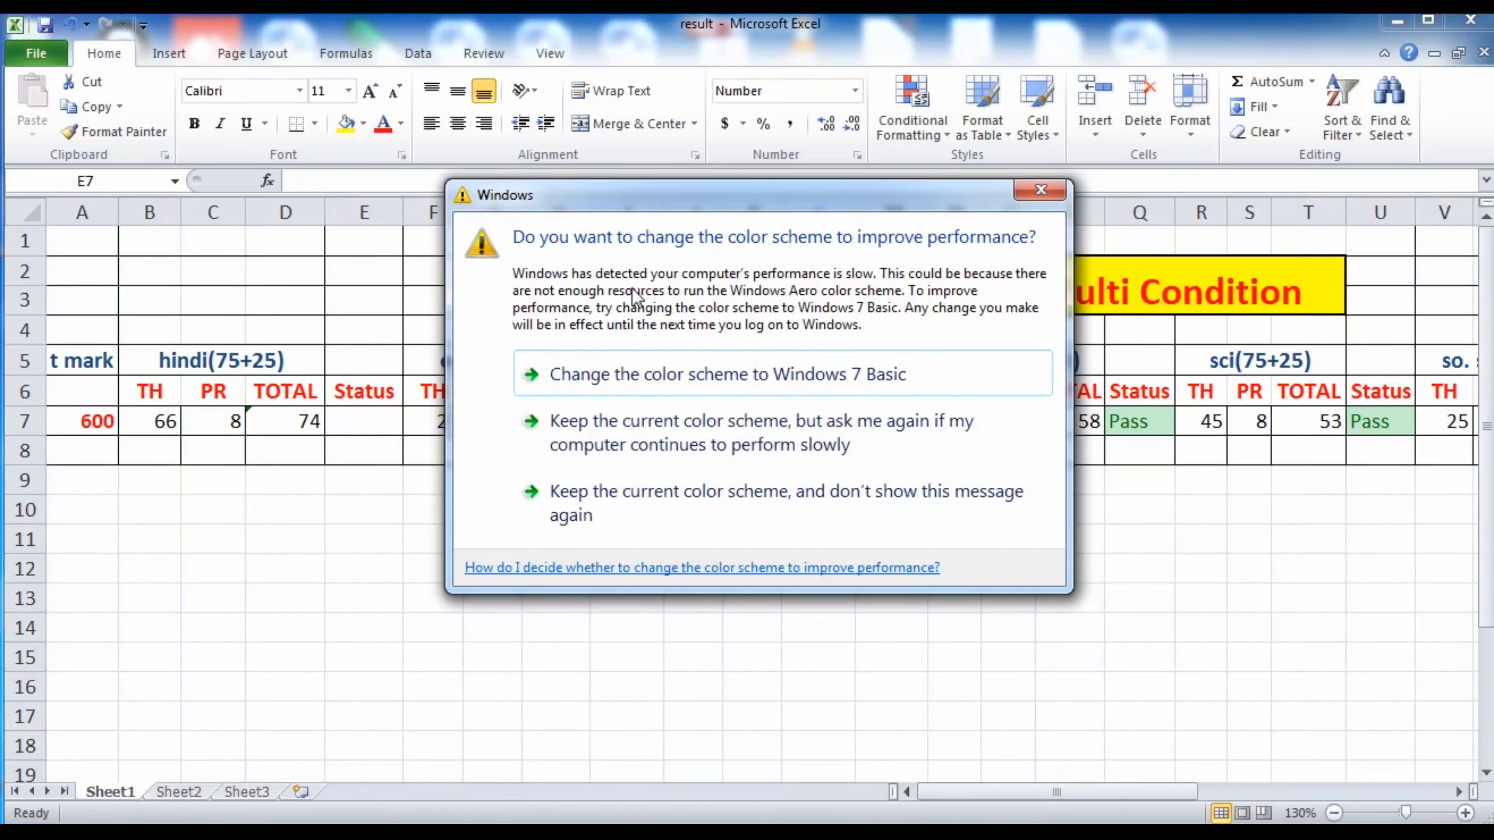
{"action": "left_click", "coordinate": [1040, 190]}
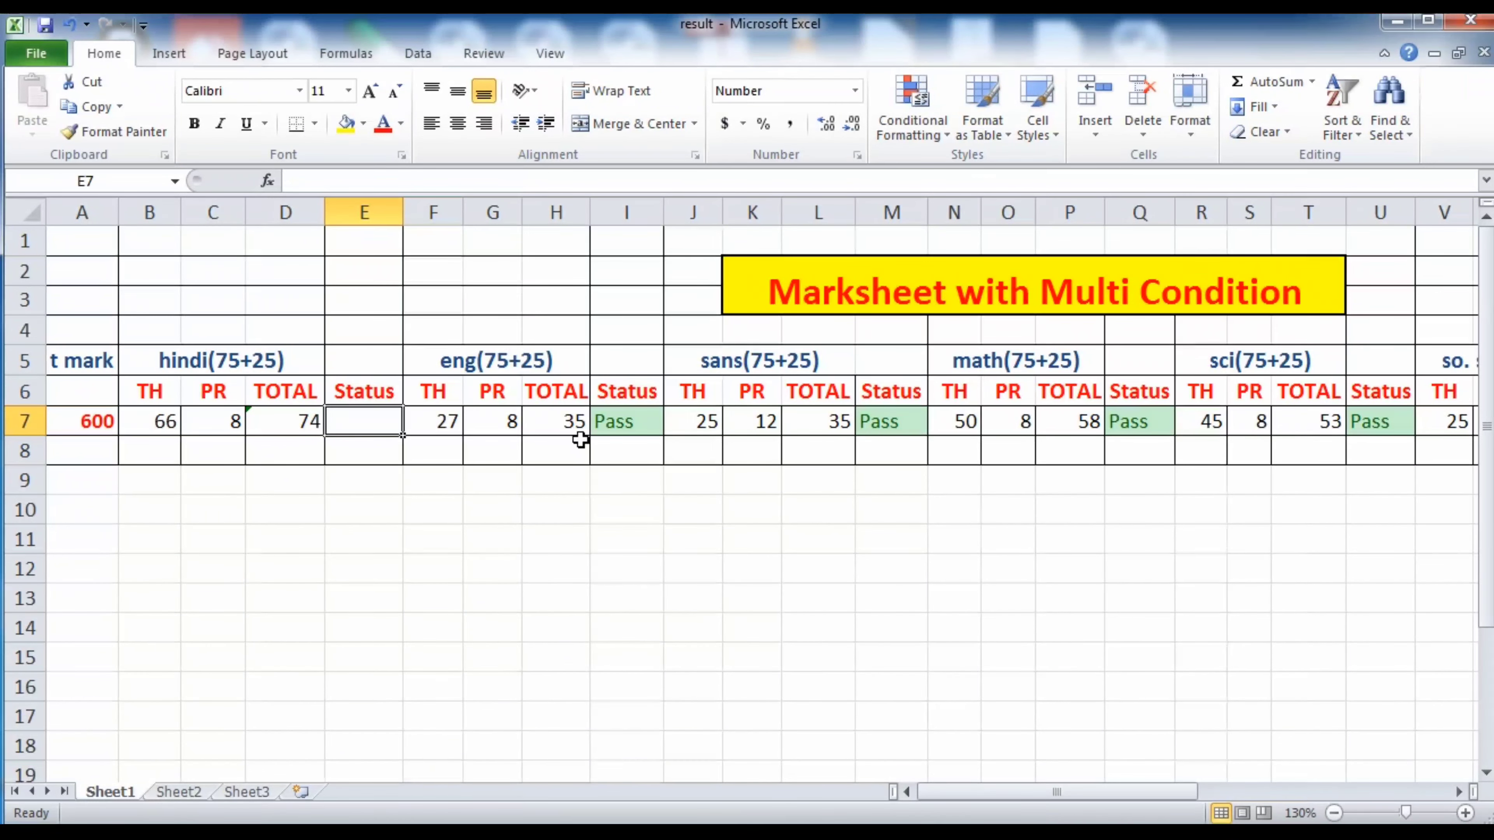
{"action": "type", "text": "=if"}
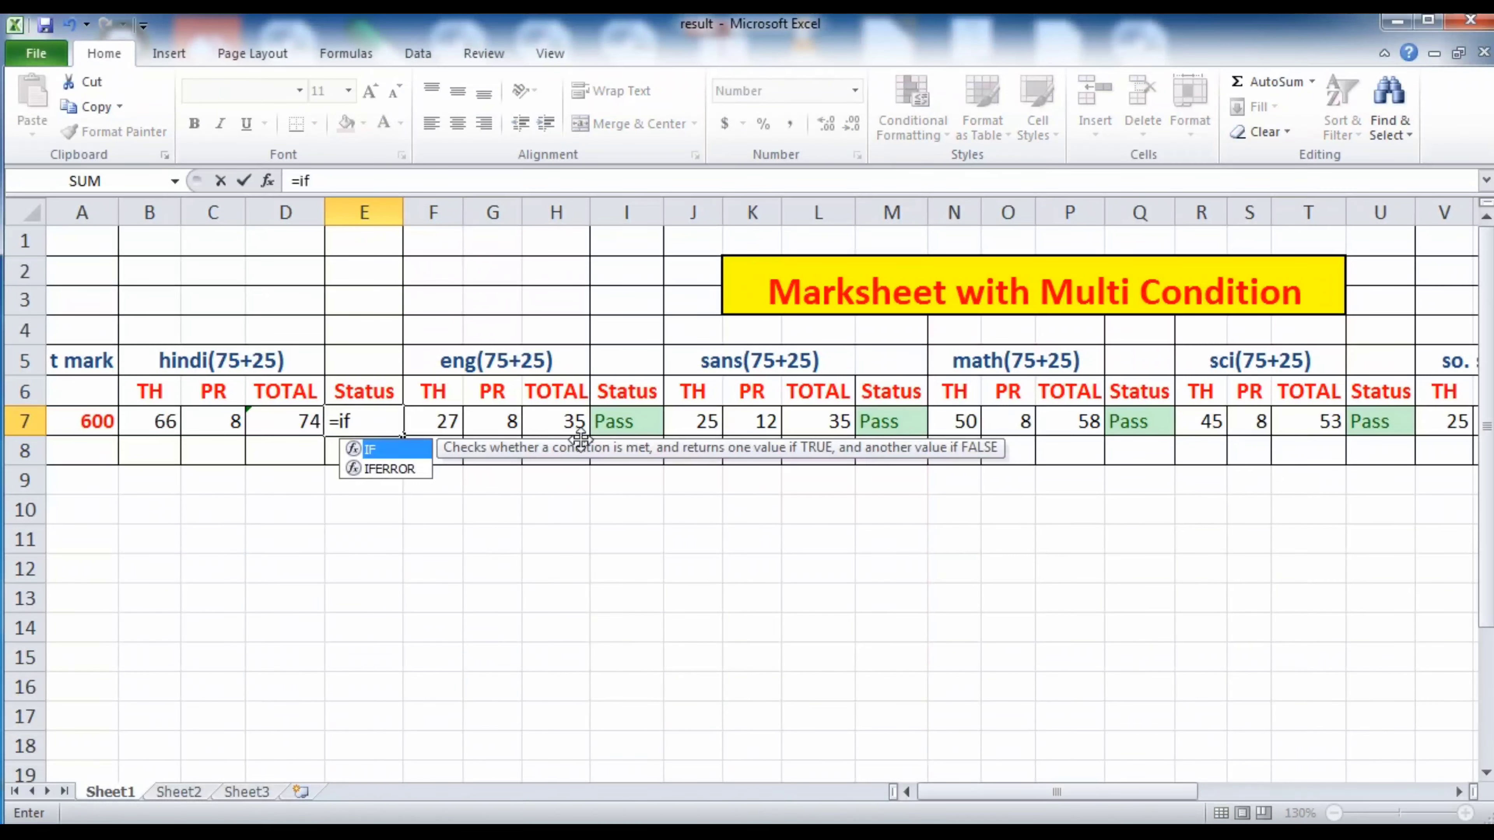
{"action": "type", "text": "(count"}
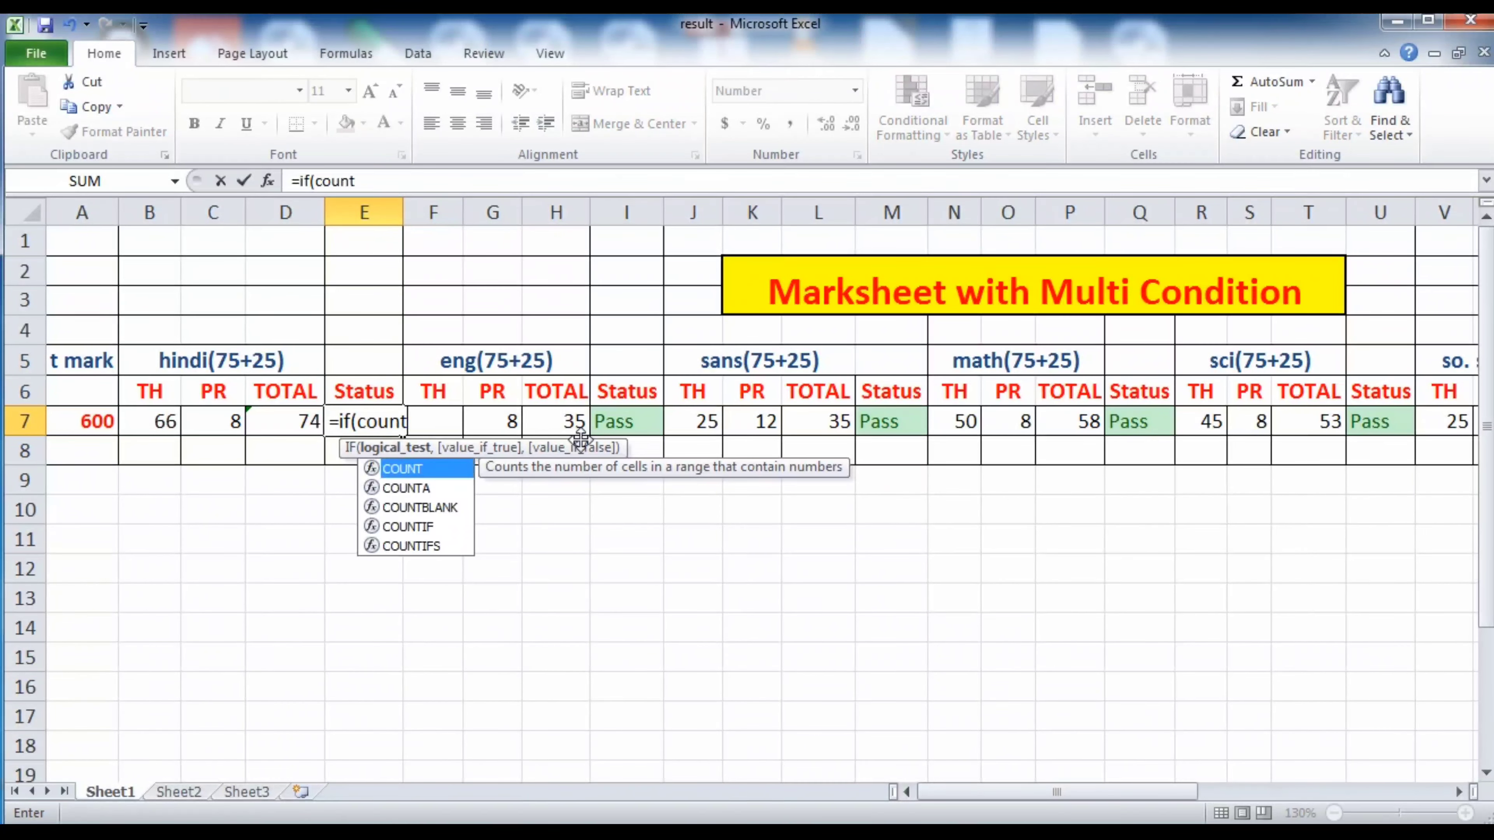
{"action": "type", "text": "if)"}
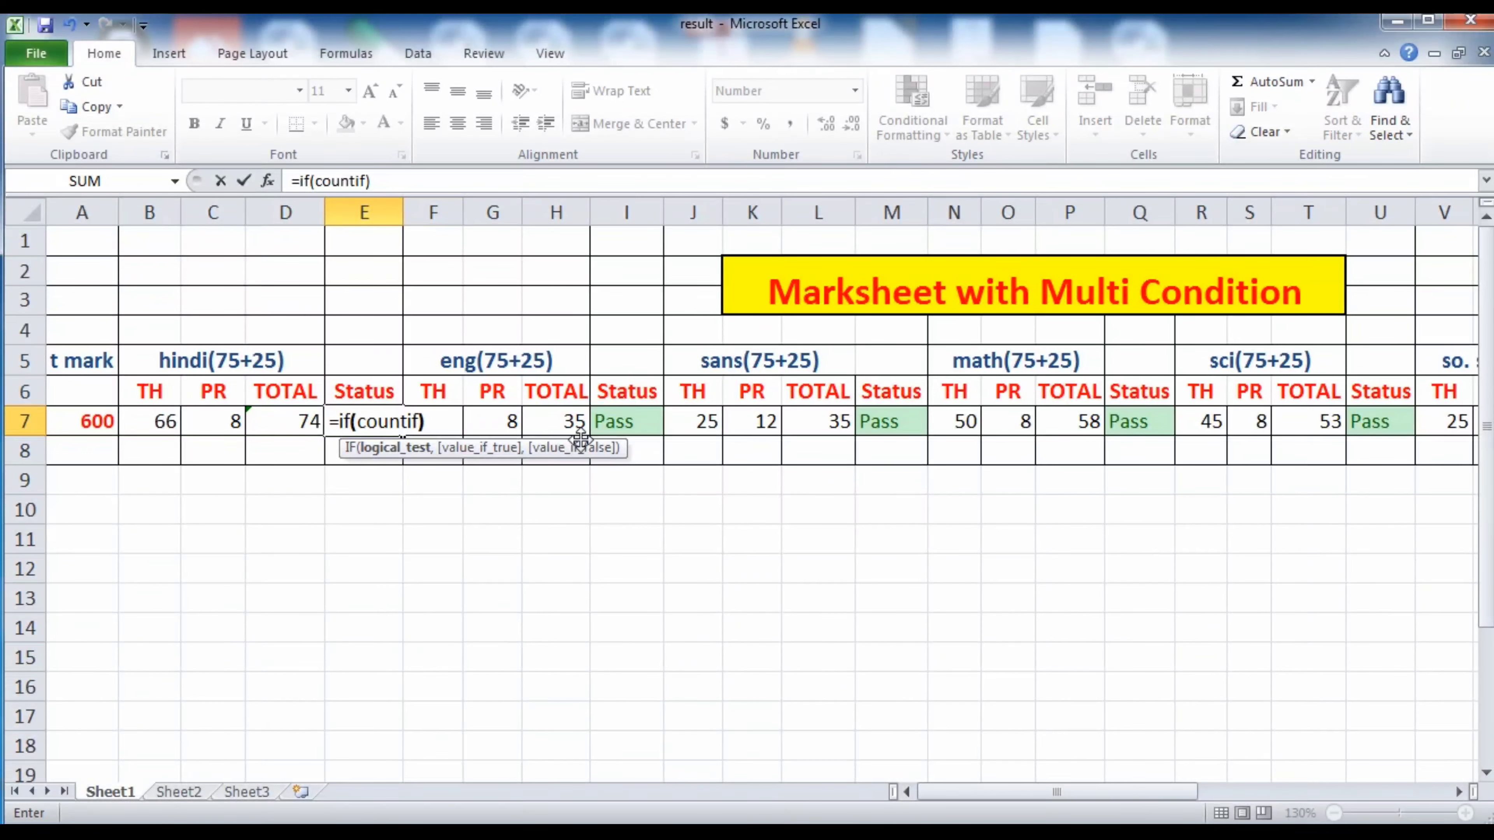
{"action": "key", "text": "BackSpace"}
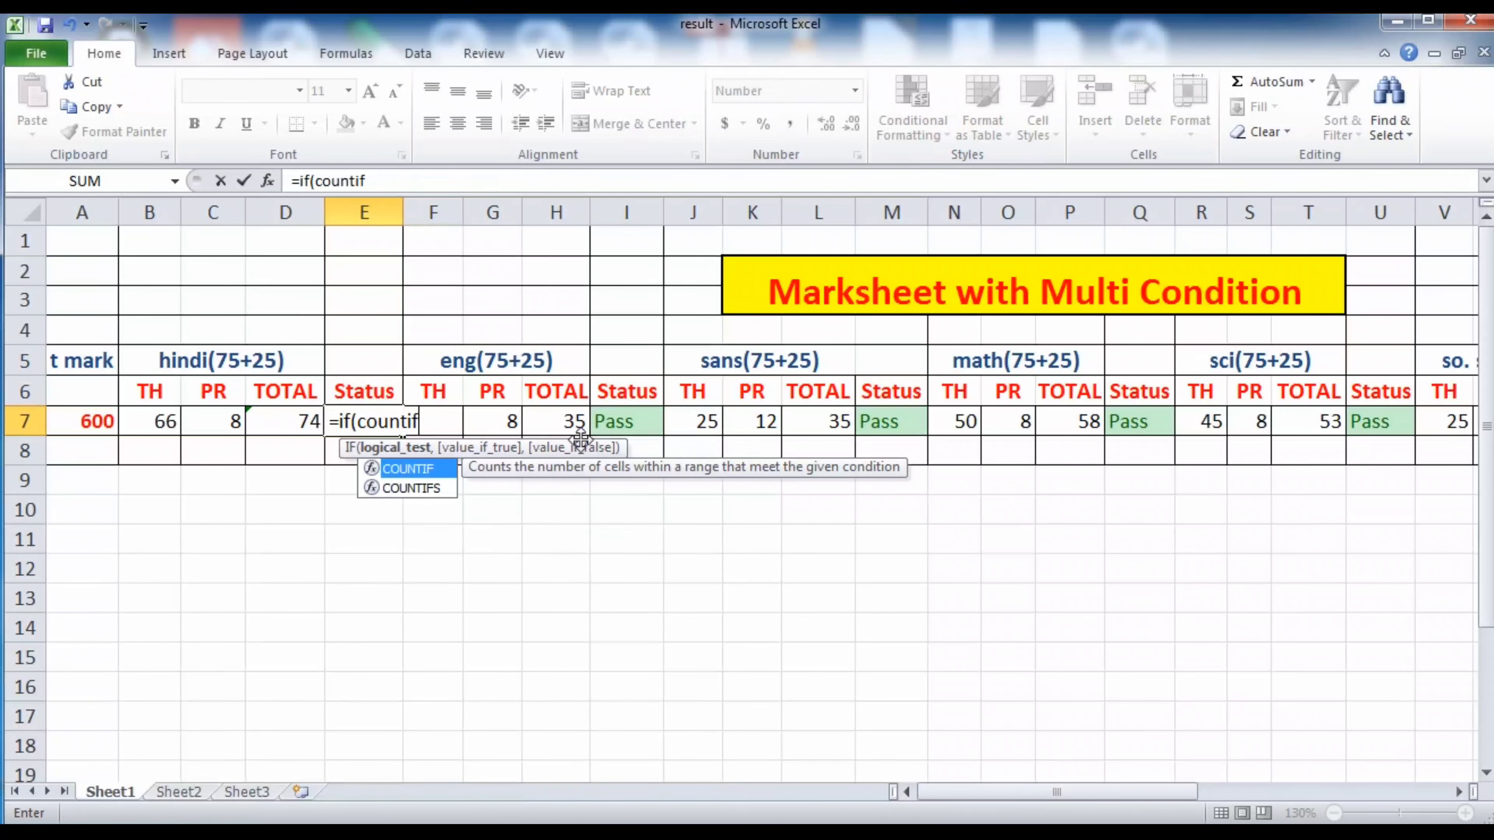
{"action": "type", "text": "("}
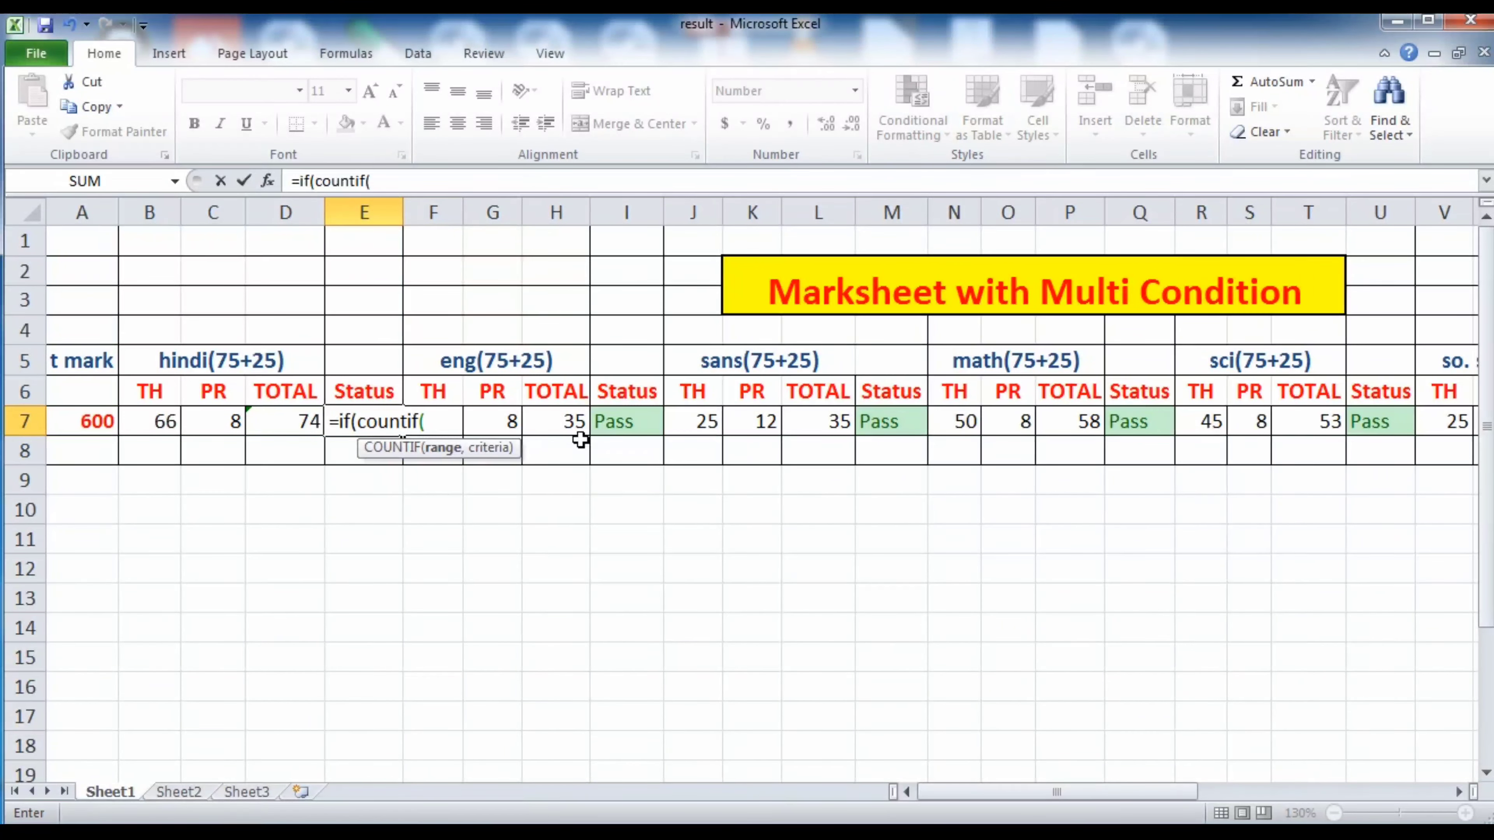
- Give the COUNTIF the Hindi marks range B7:C7 and the criterion "A"
{"action": "left_click", "coordinate": [163, 424]}
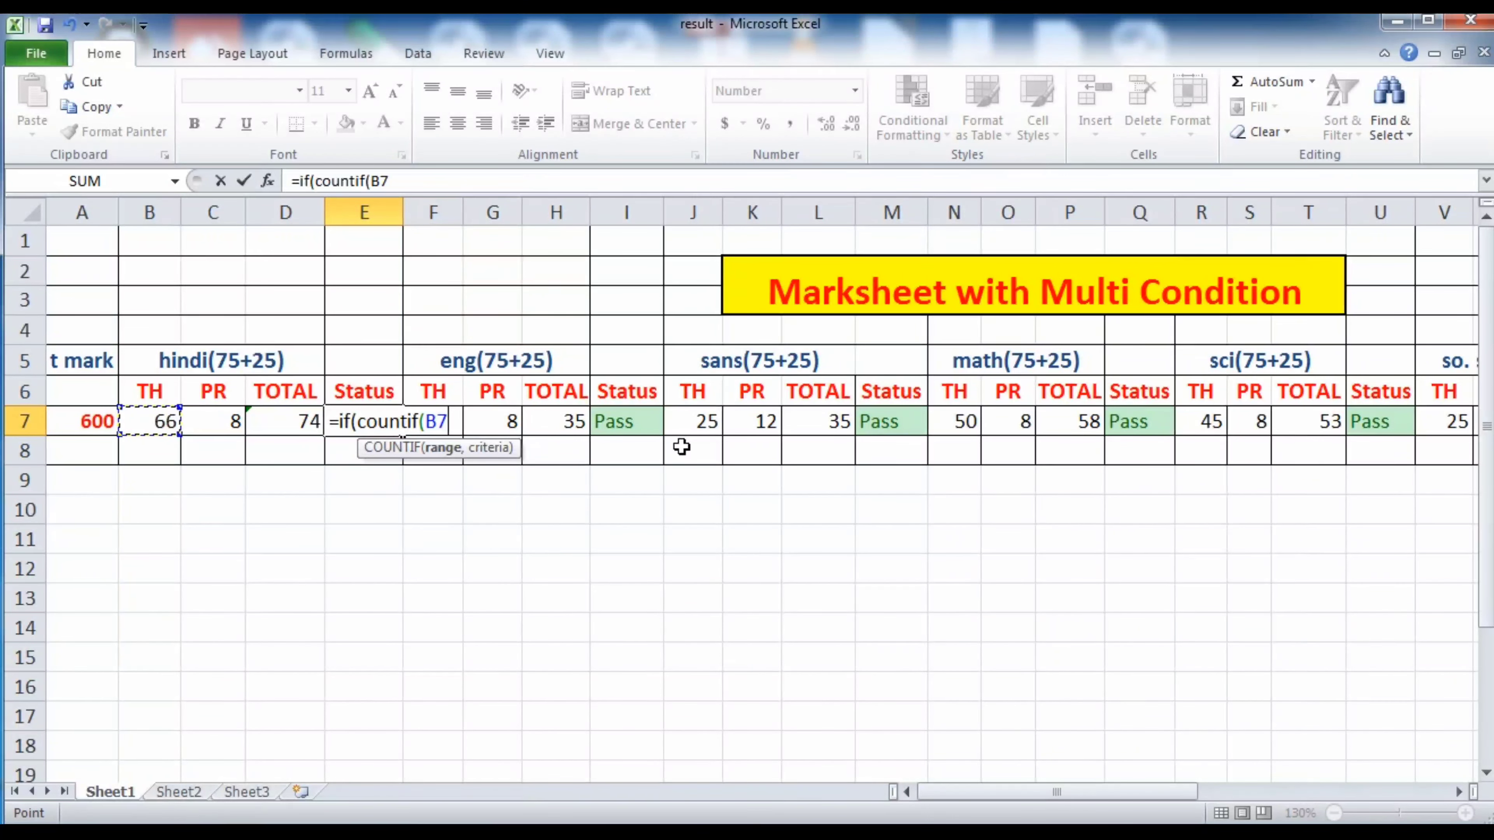
{"action": "key", "text": "F8"}
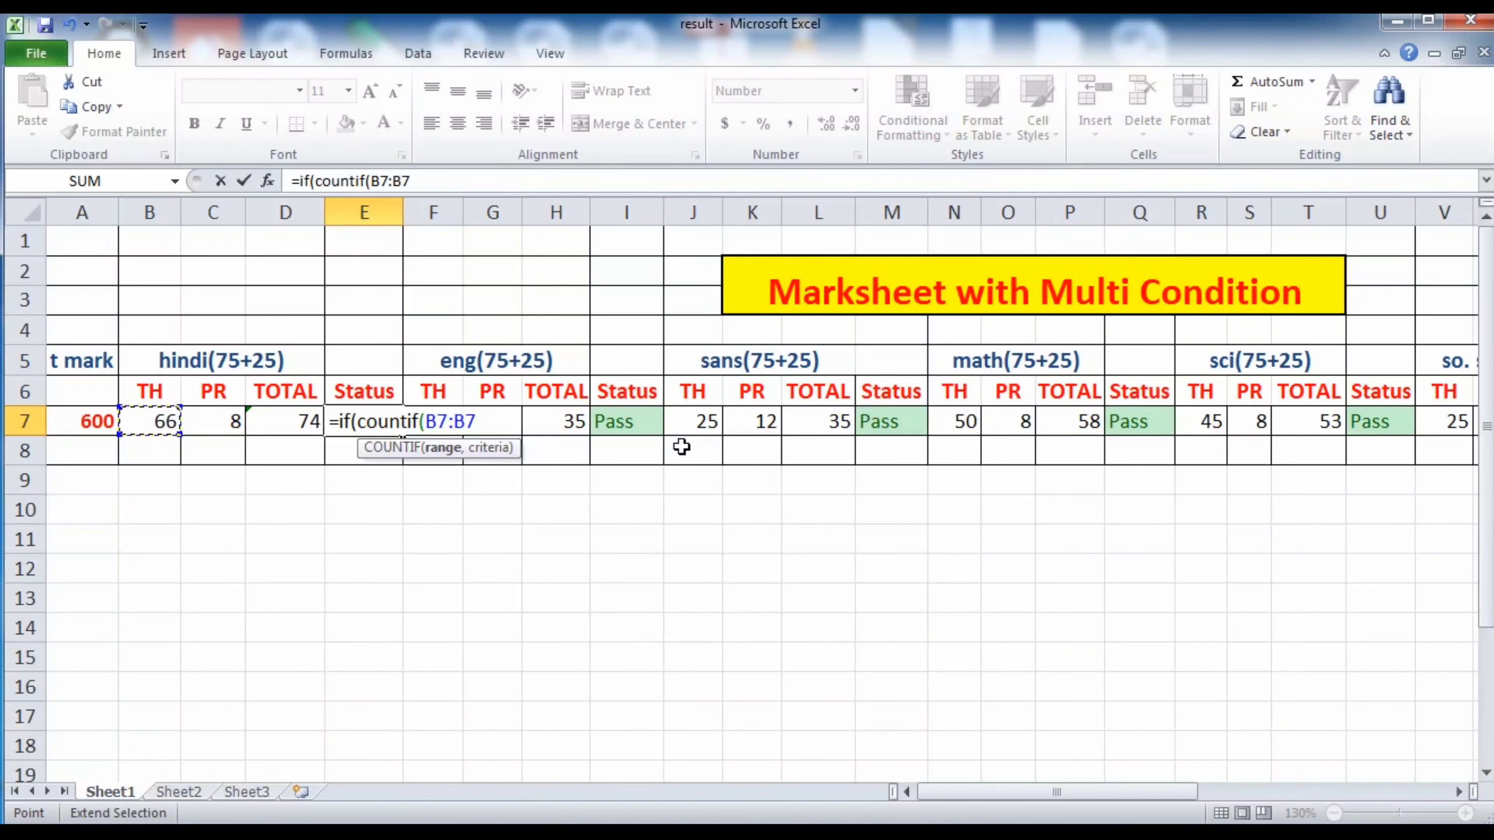
{"action": "type", "text": "c7"}
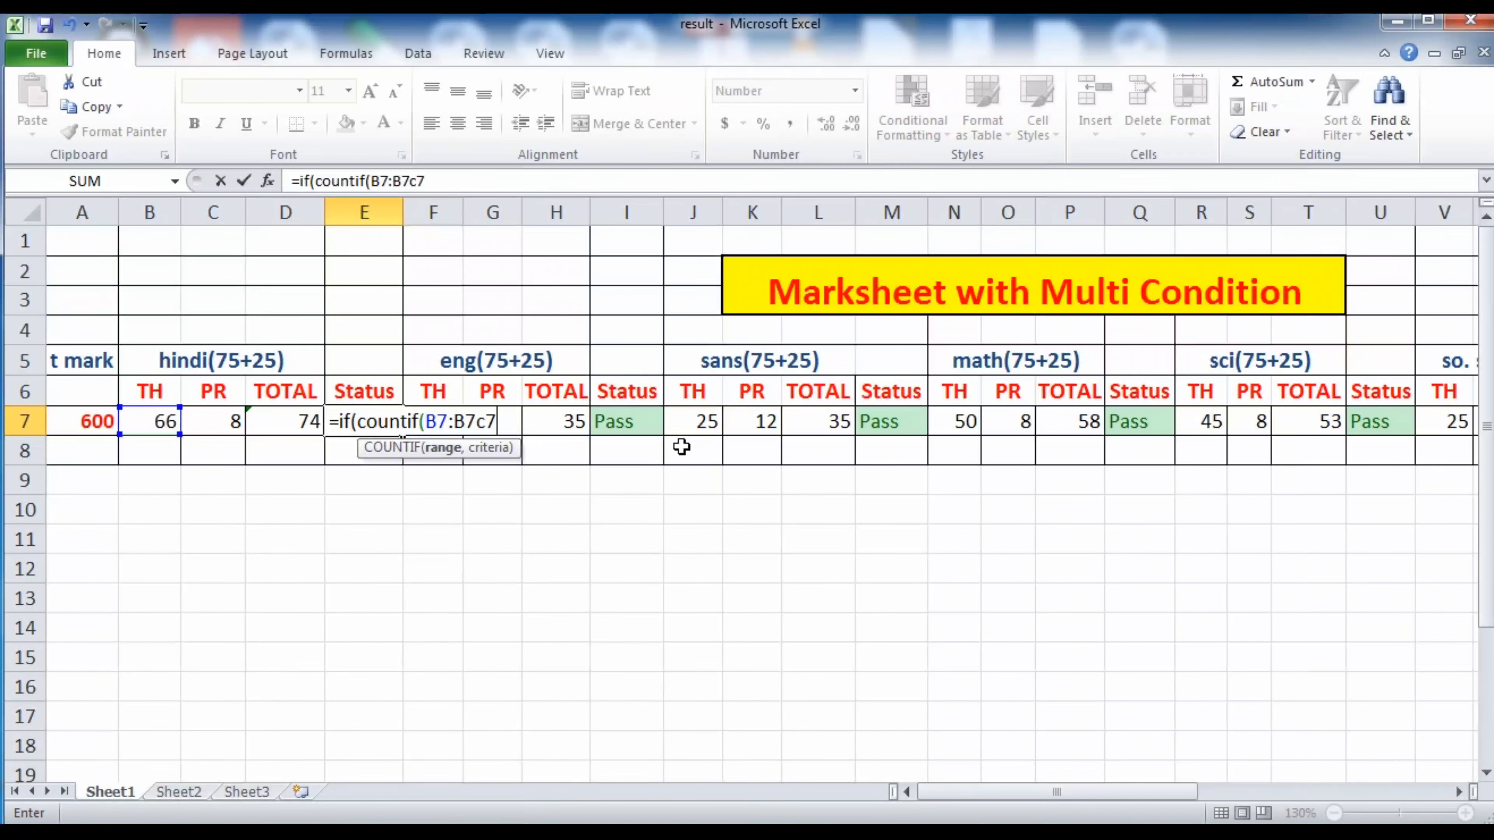
{"action": "key", "text": "BackSpace"}
{"action": "key", "text": "BackSpace"}
{"action": "key", "text": "BackSpace"}
{"action": "key", "text": "BackSpace"}
{"action": "type", "text": "c"}
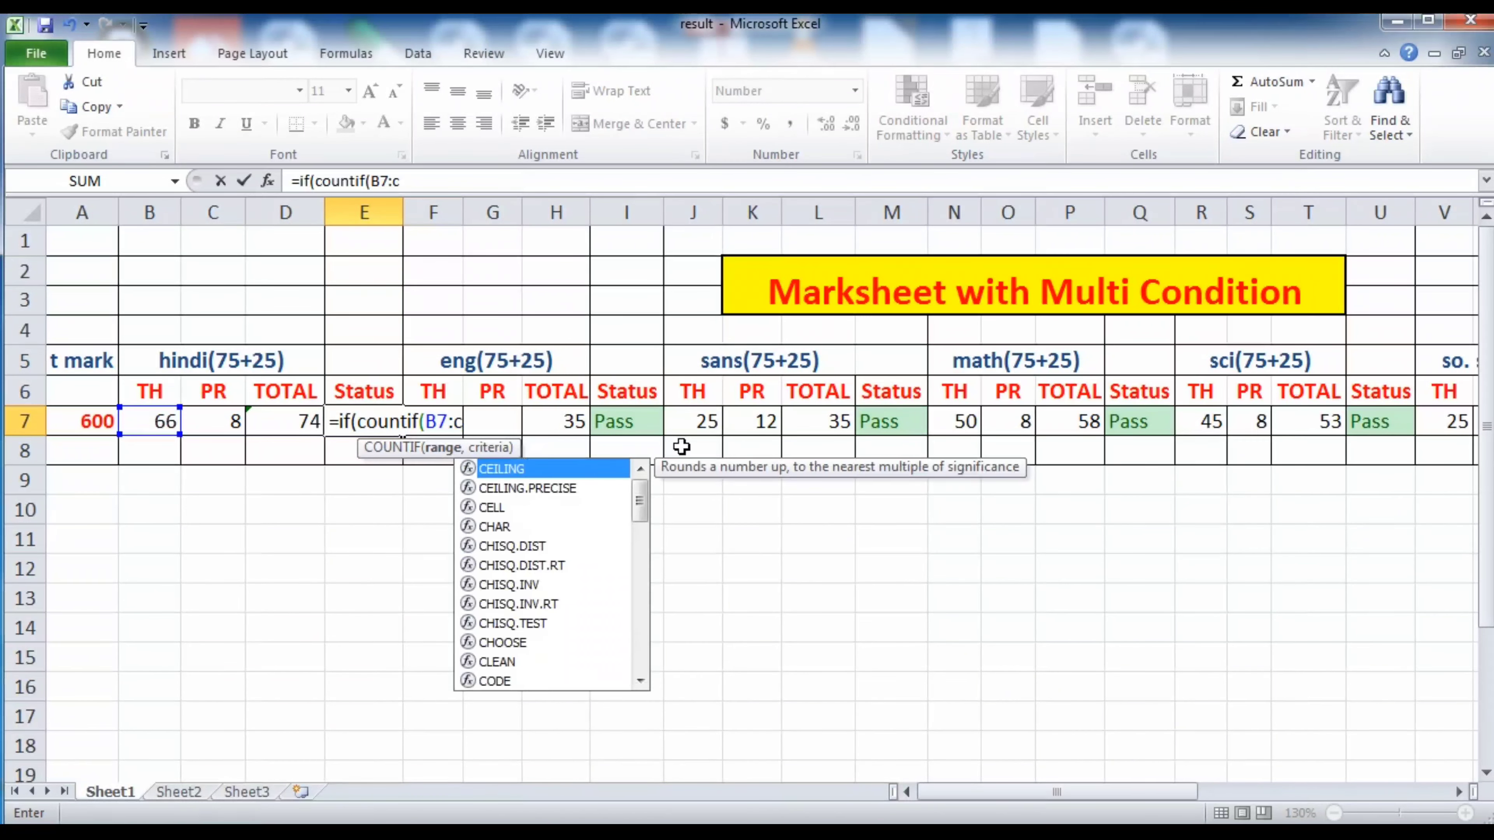
{"action": "type", "text": "7"}
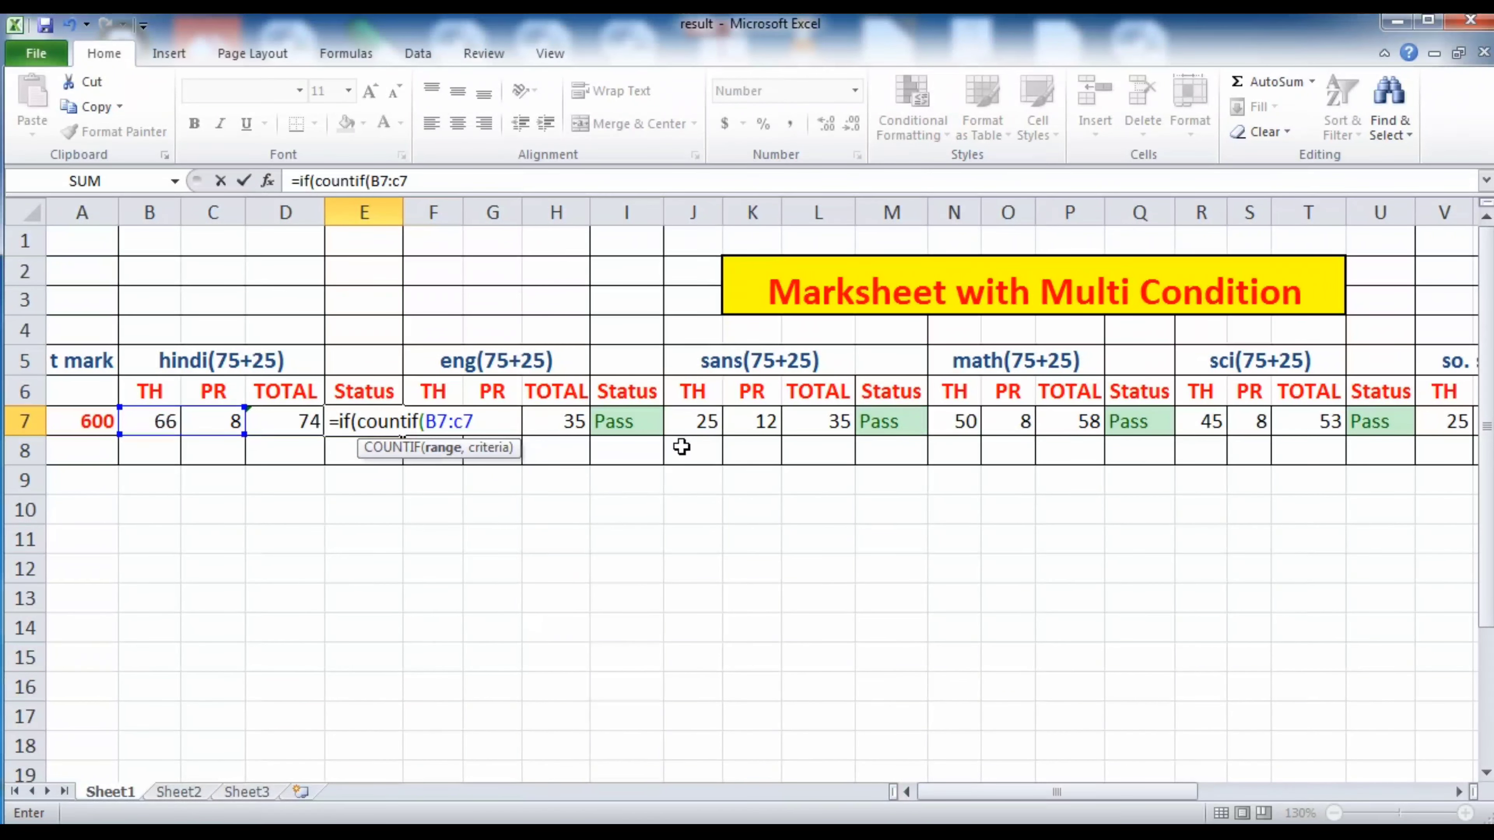
{"action": "type", "text": ",\"A\""}
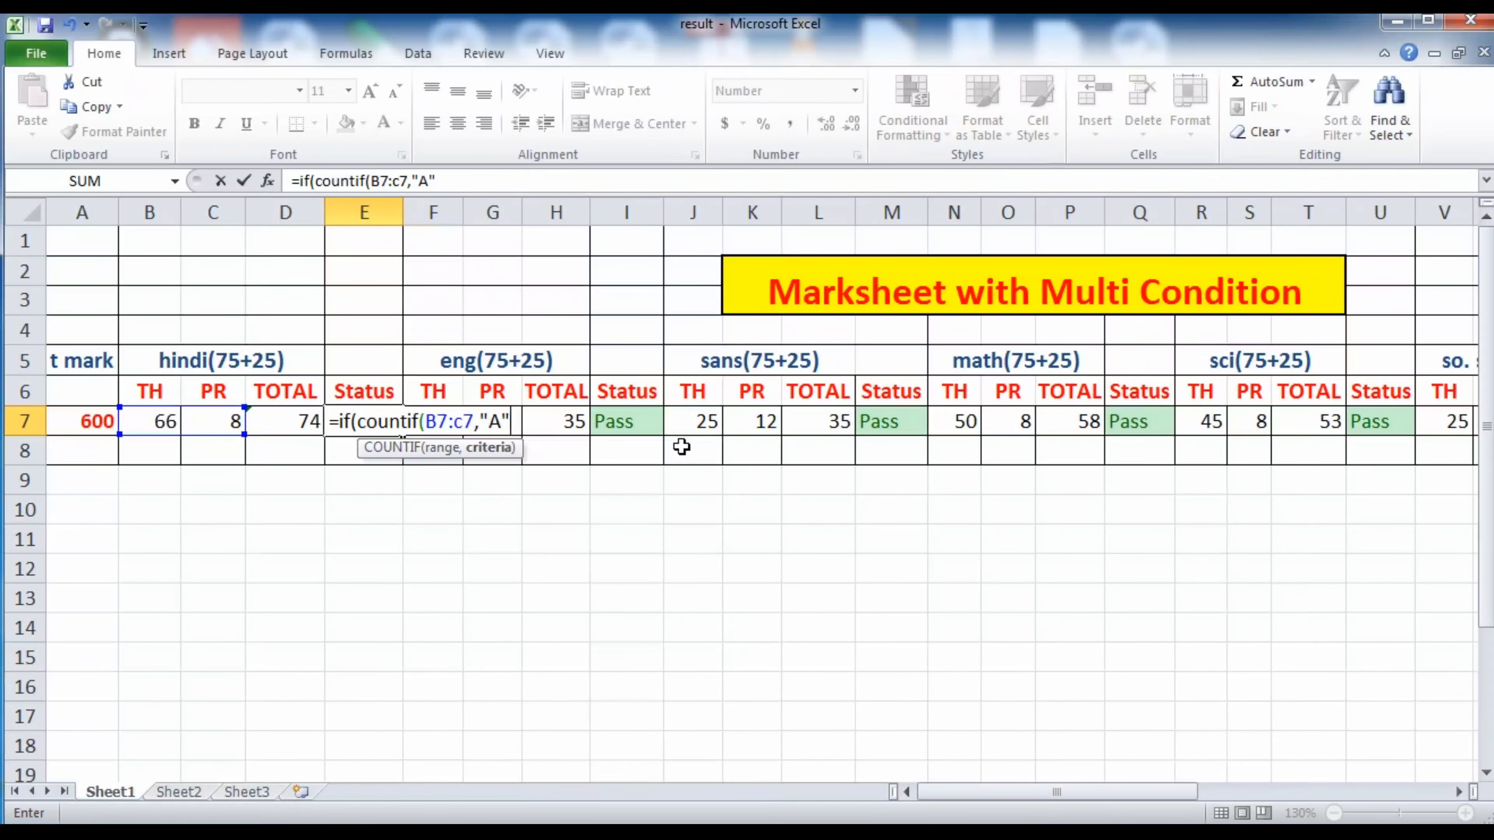
- Complete the first IF condition in E7 as a count >=1 and return "ABS" when it is true
{"action": "type", "text": ")>"}
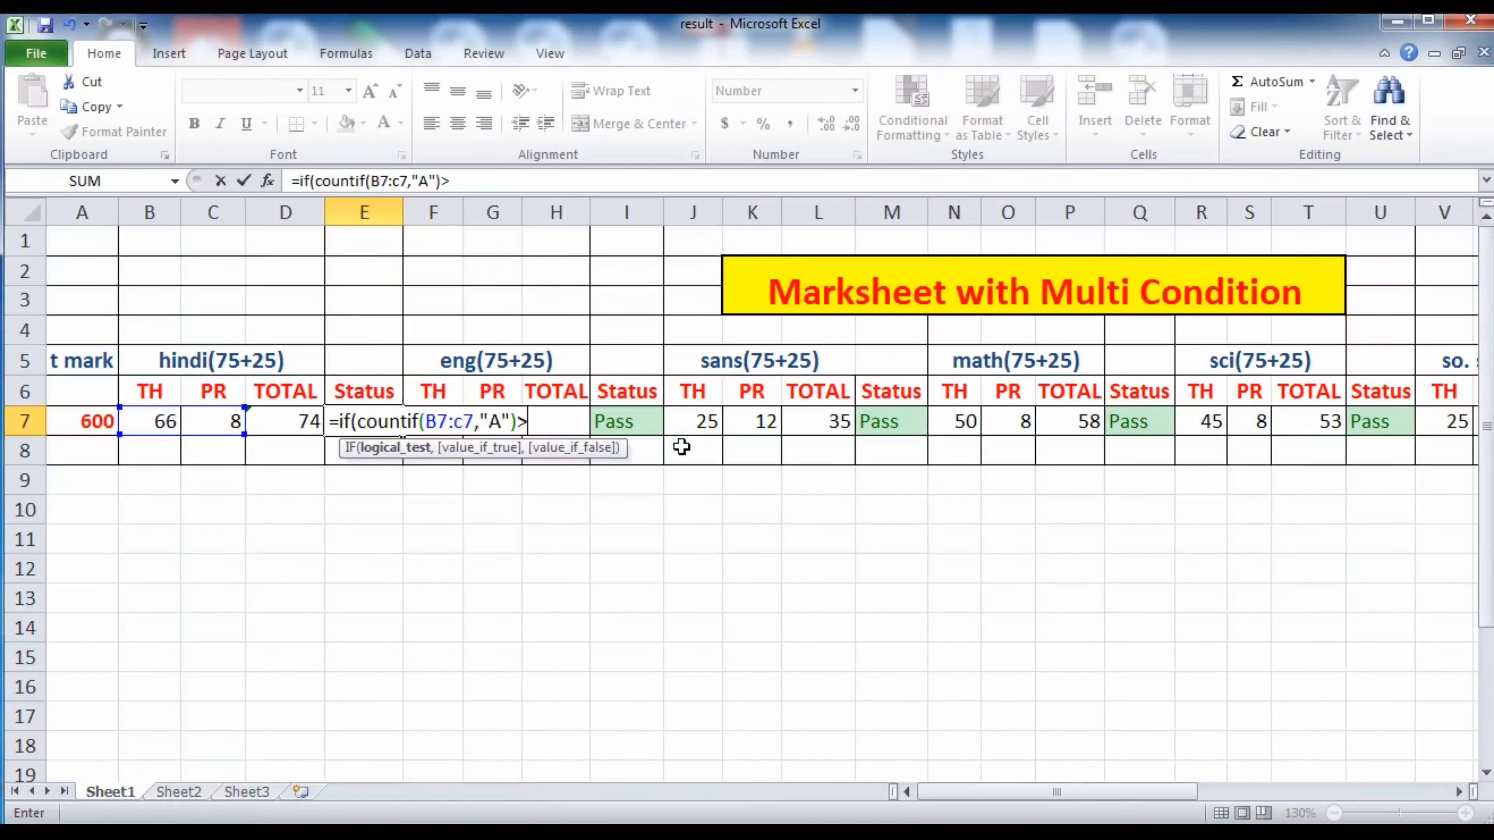
{"action": "type", "text": "1"}
{"action": "key", "text": "BackSpace"}
{"action": "type", "text": "=1"}
{"action": "type", "text": ","}
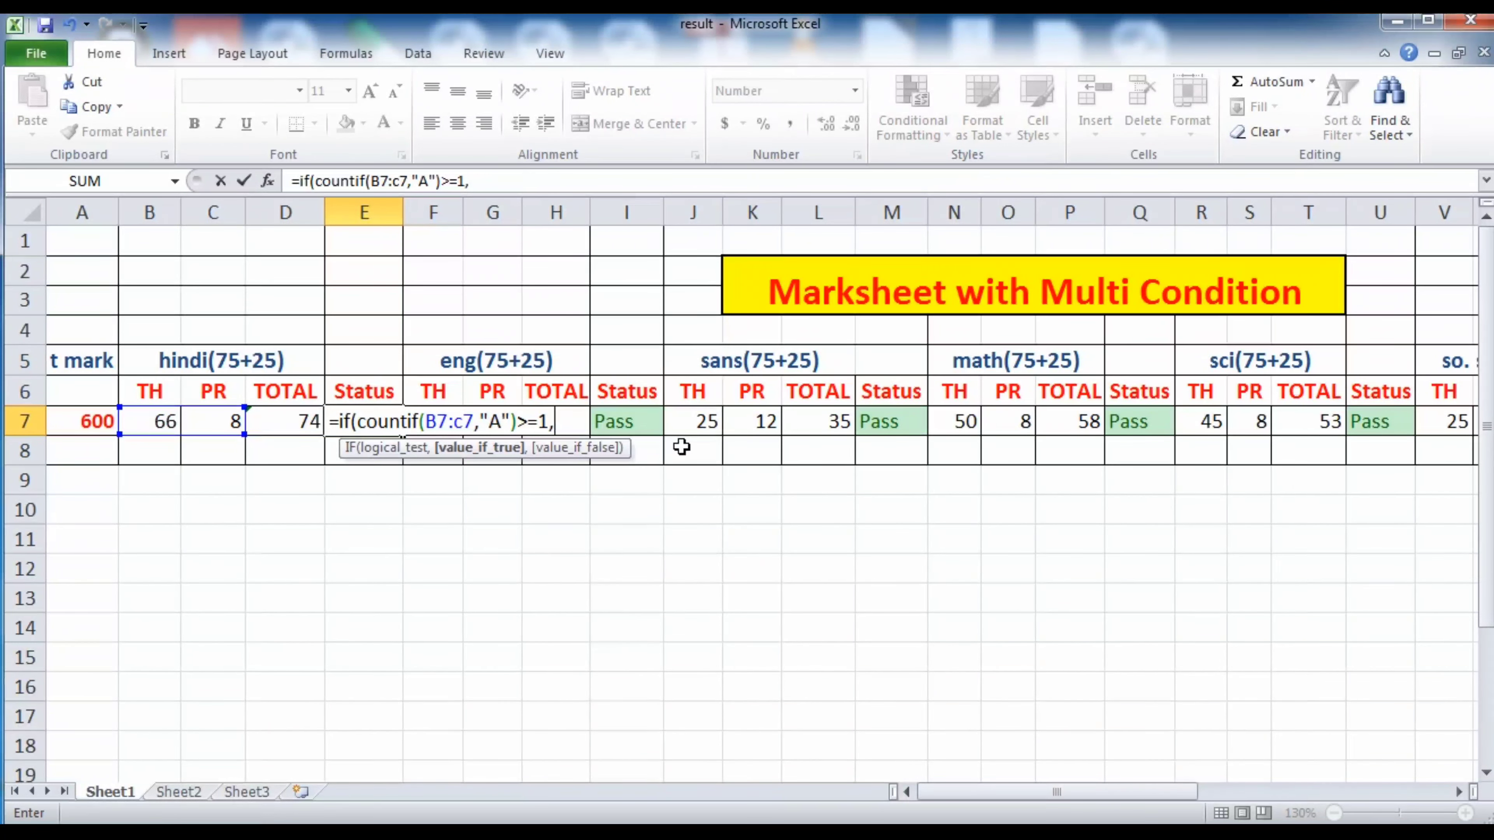
{"action": "type", "text": "\"ABS\""}
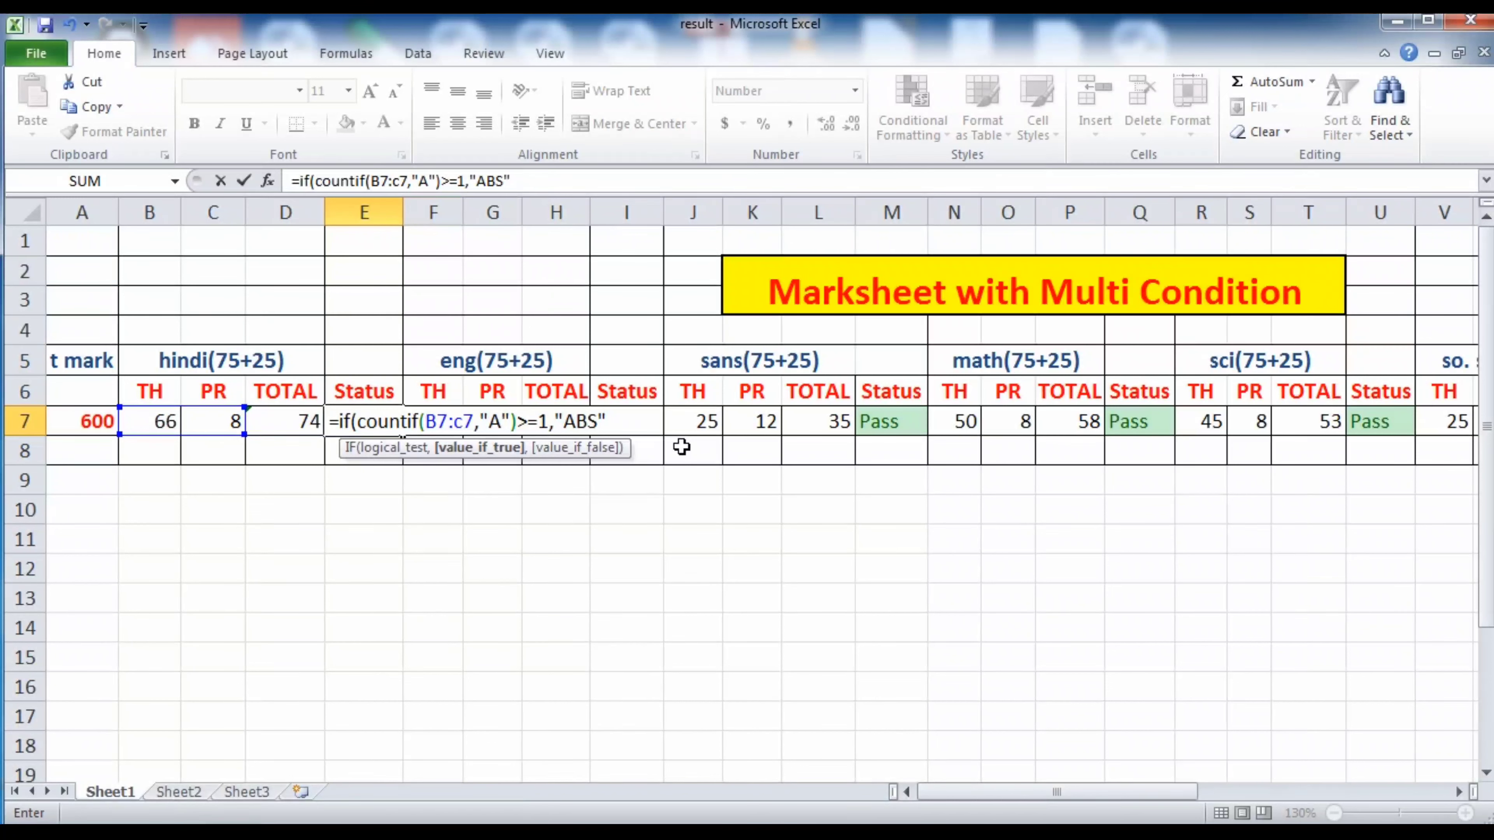
{"action": "type", "text": ","}
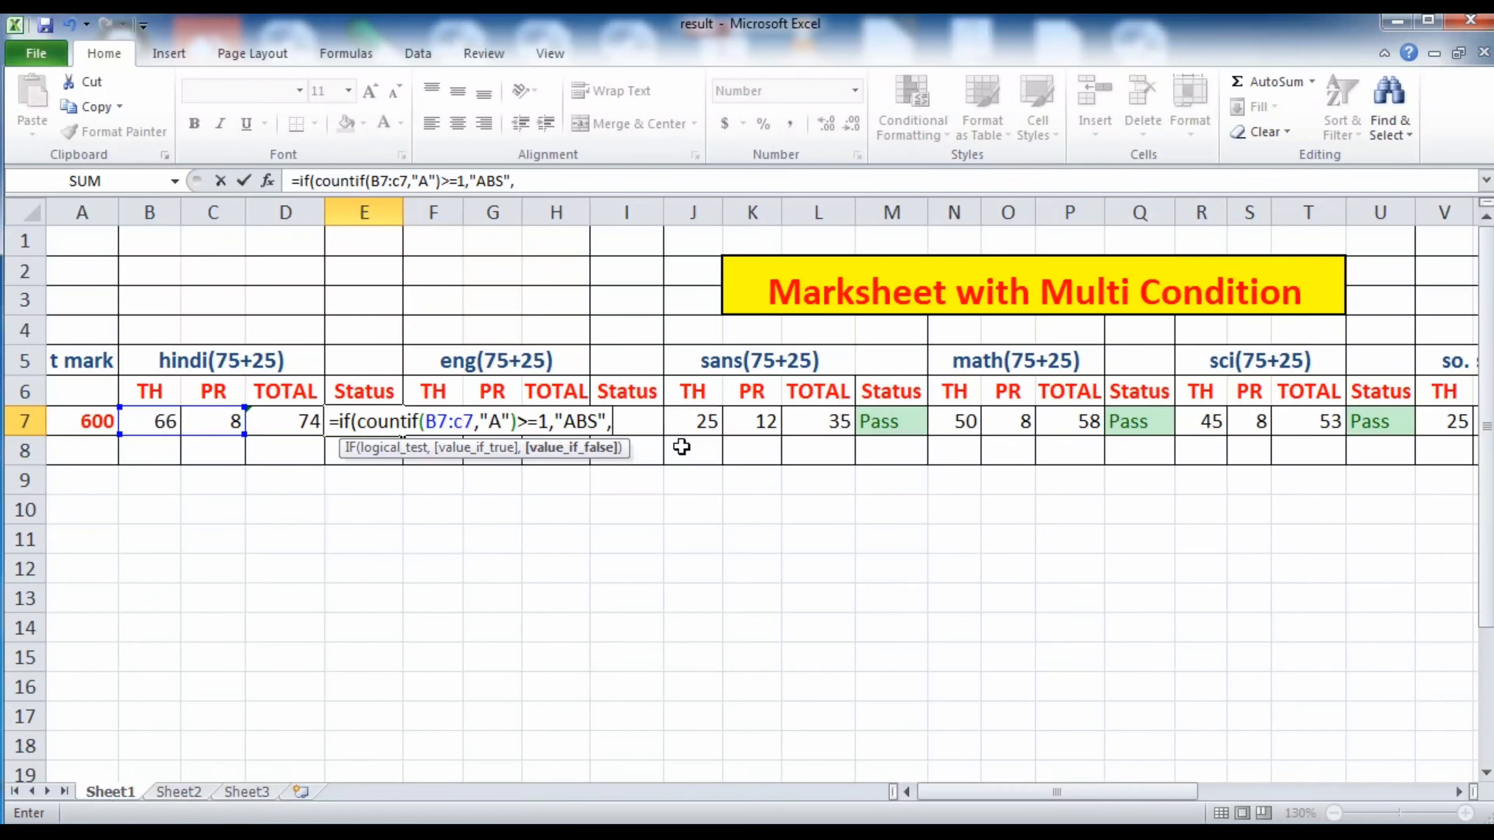
- Add a nested IF with an AND test of b7>=25 and c7>=8, dismissing the Windows color scheme prompt
{"action": "type", "text": "if("}
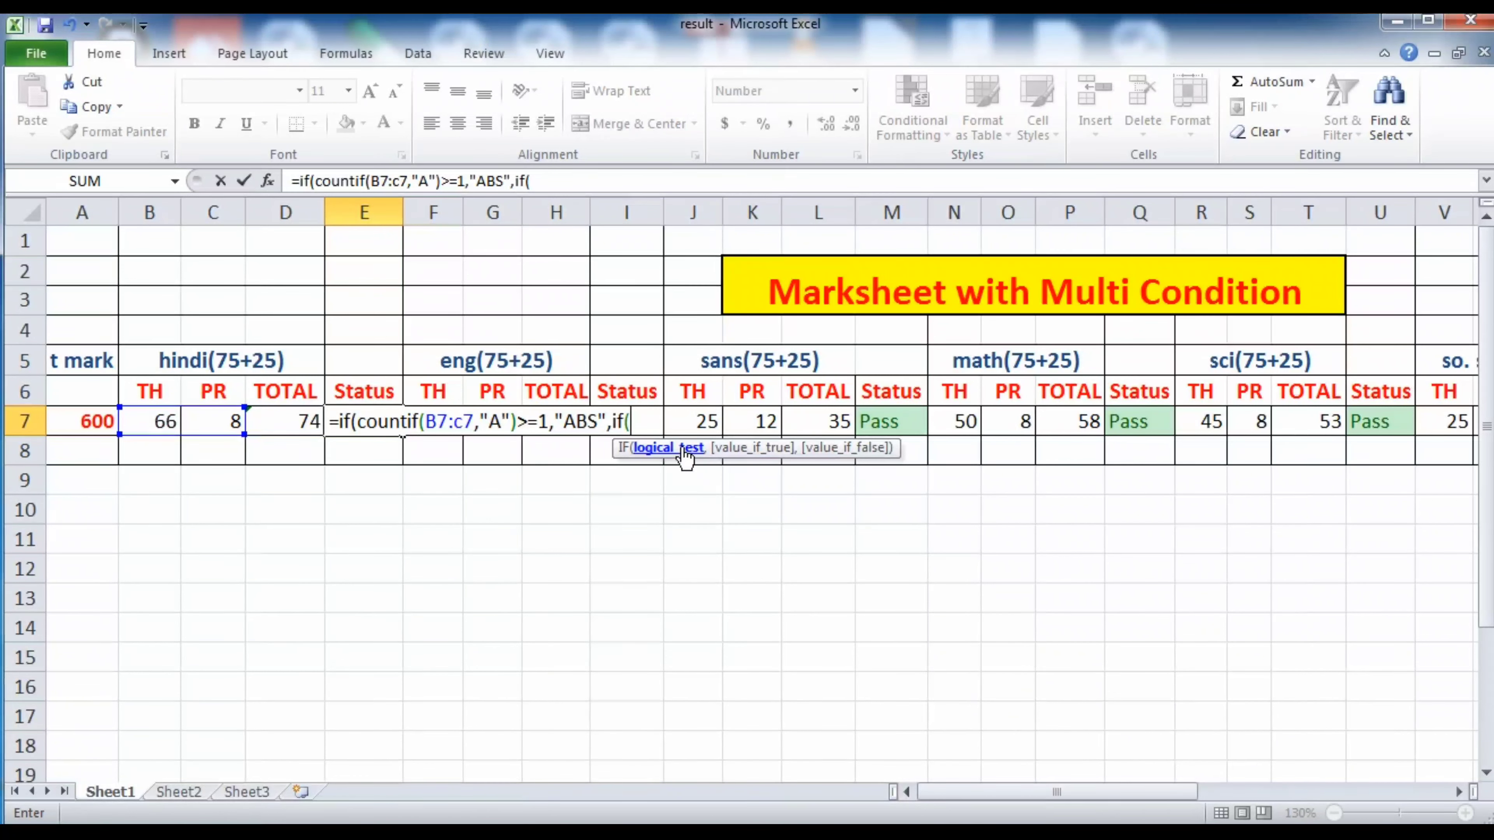
{"action": "type", "text": "and"}
{"action": "type", "text": "("}
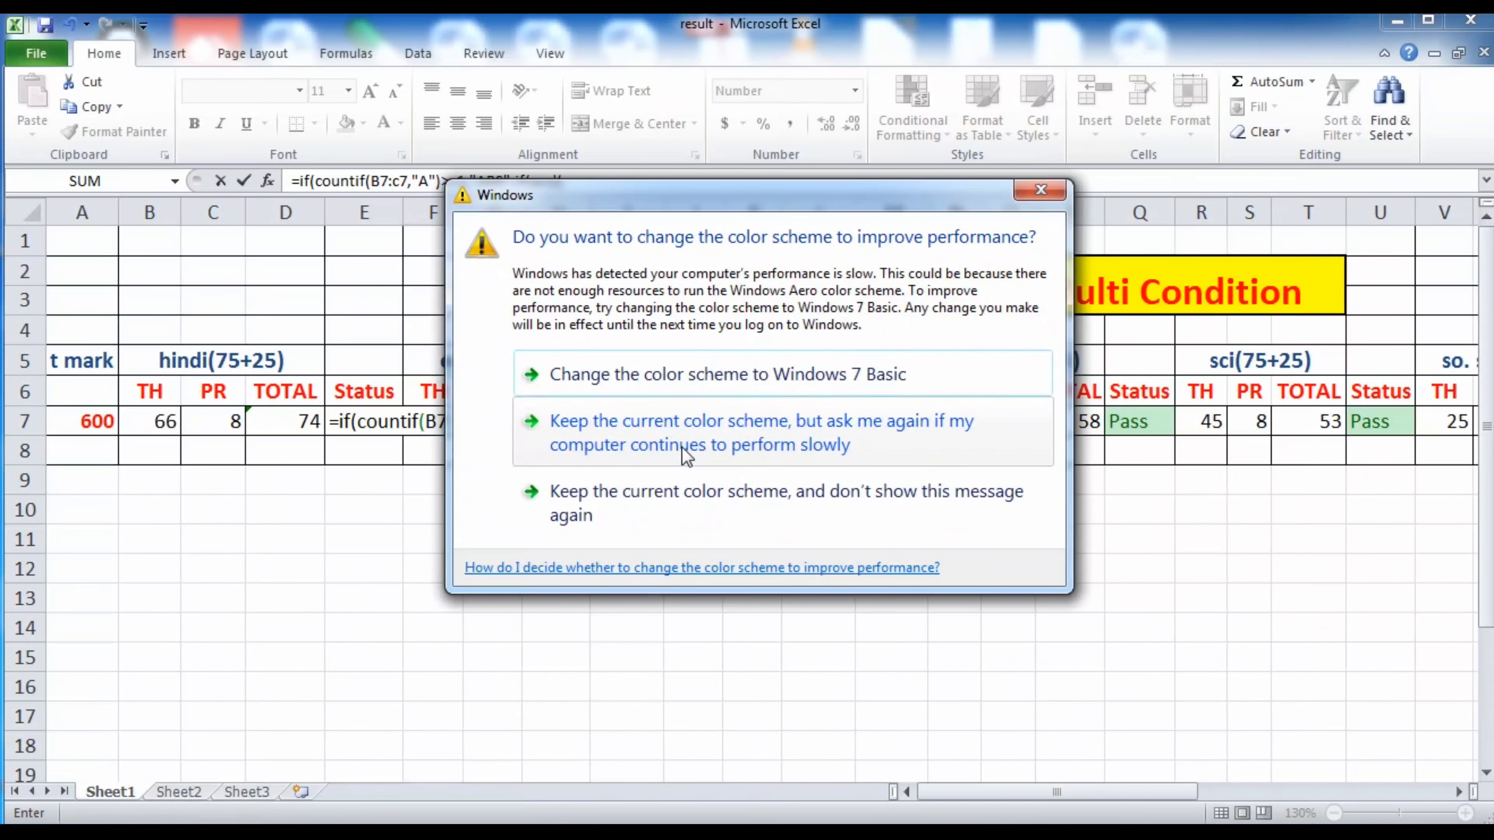
{"action": "left_click", "coordinate": [1041, 188]}
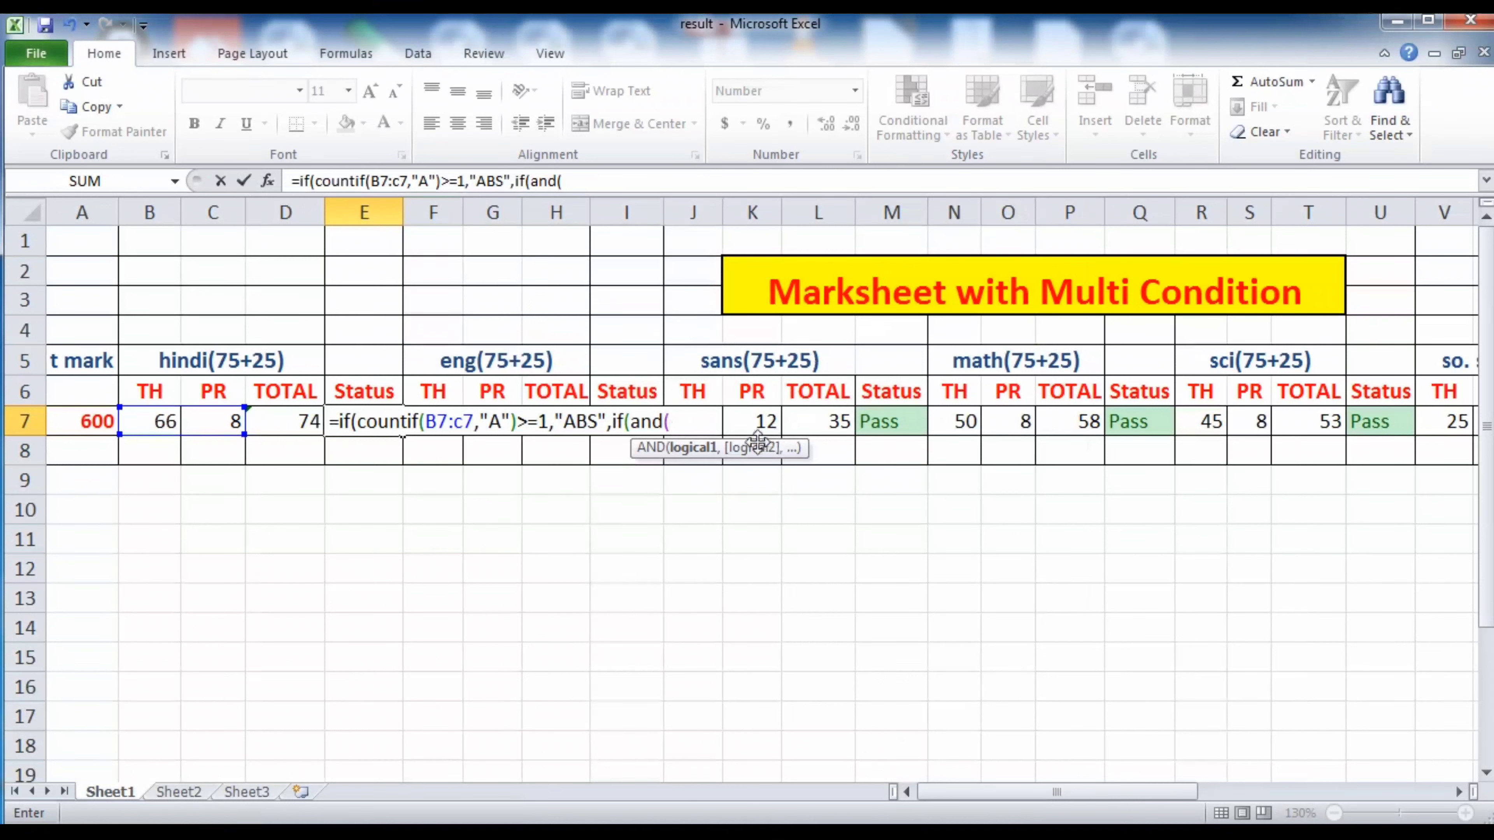
{"action": "type", "text": "b"}
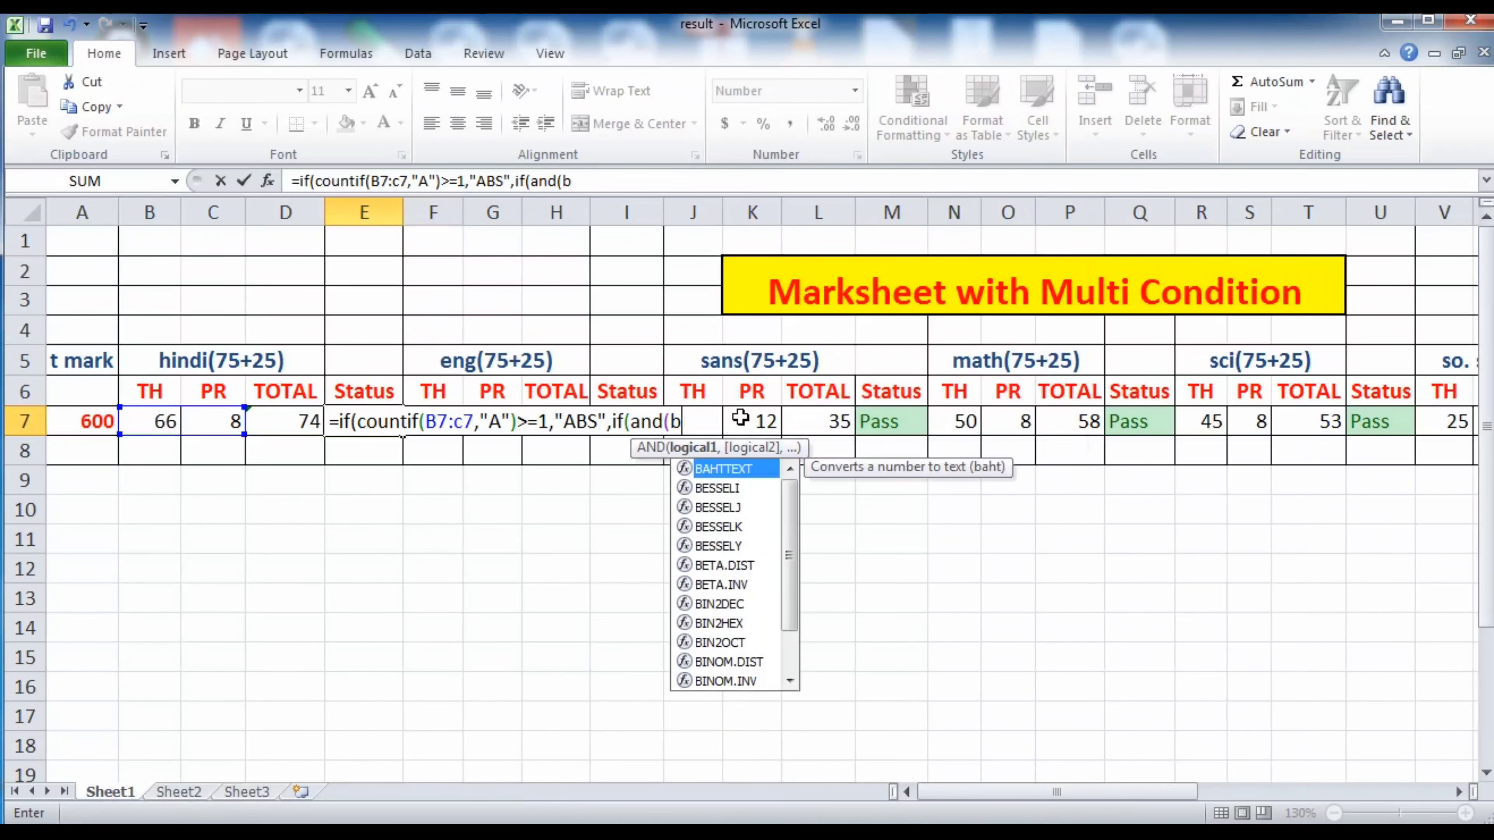
{"action": "type", "text": "7>="}
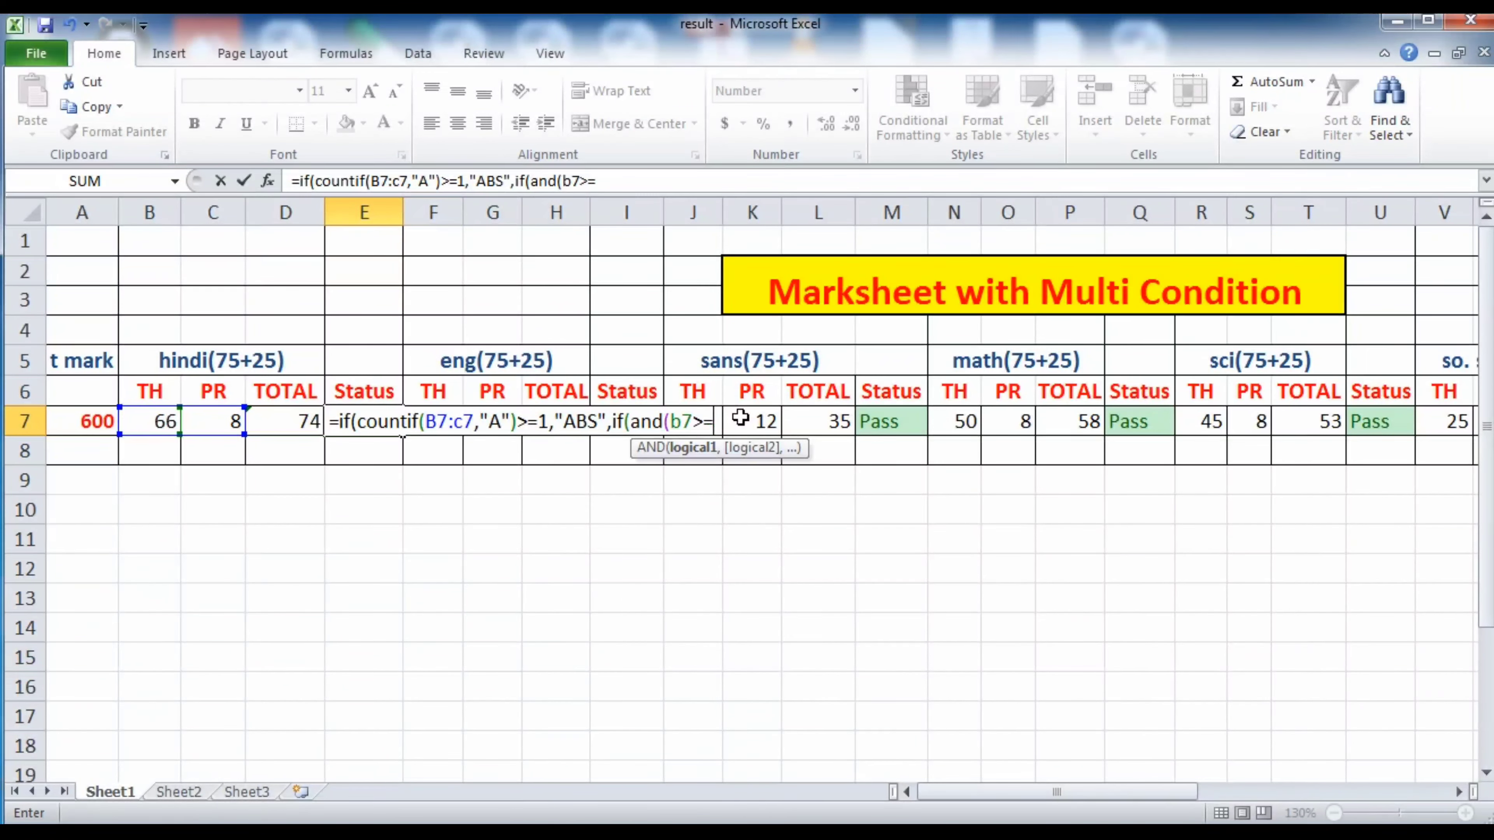
{"action": "type", "text": "25,c"}
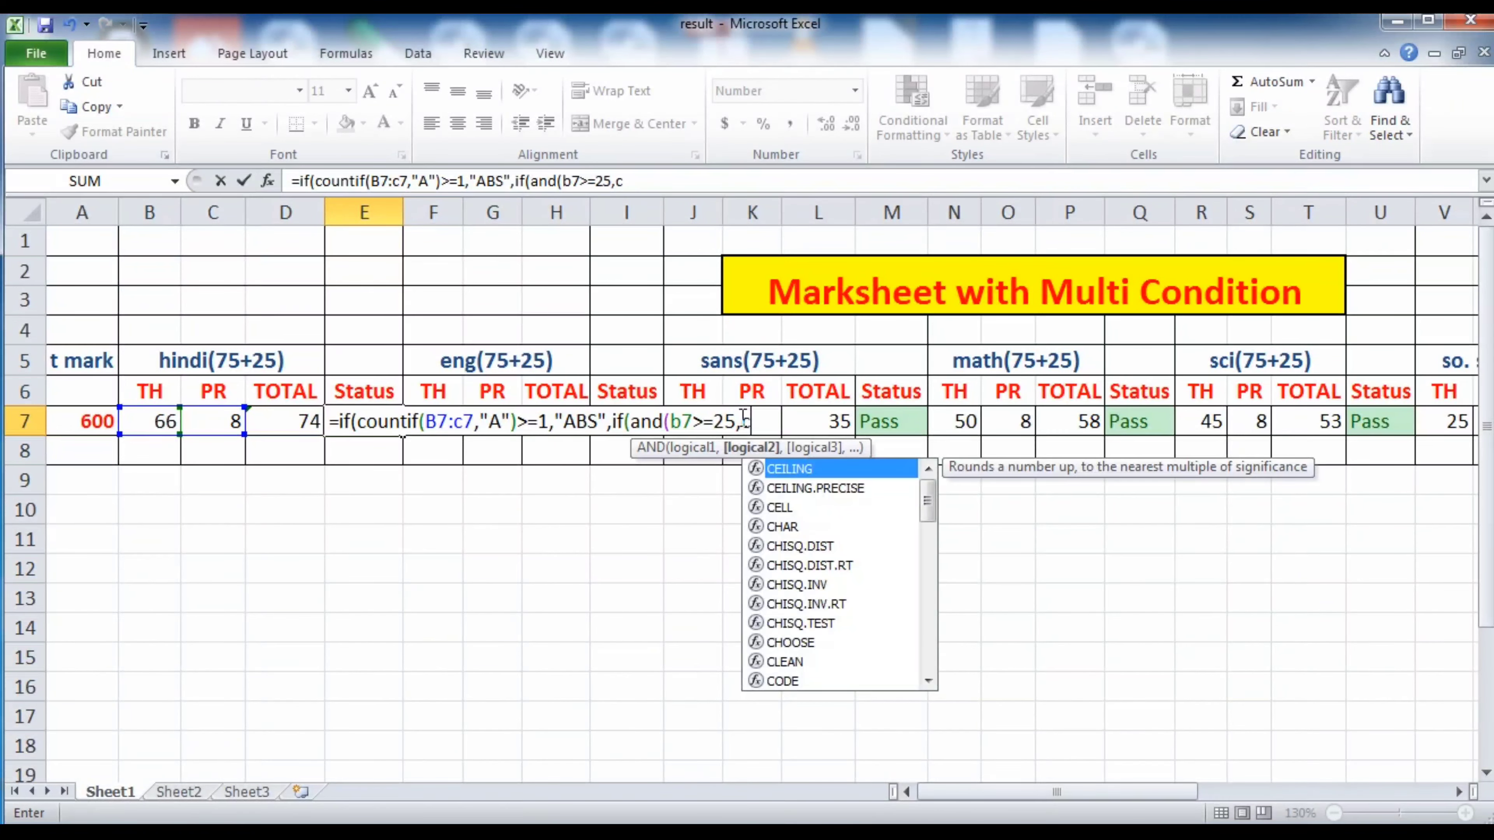
{"action": "type", "text": "7>"}
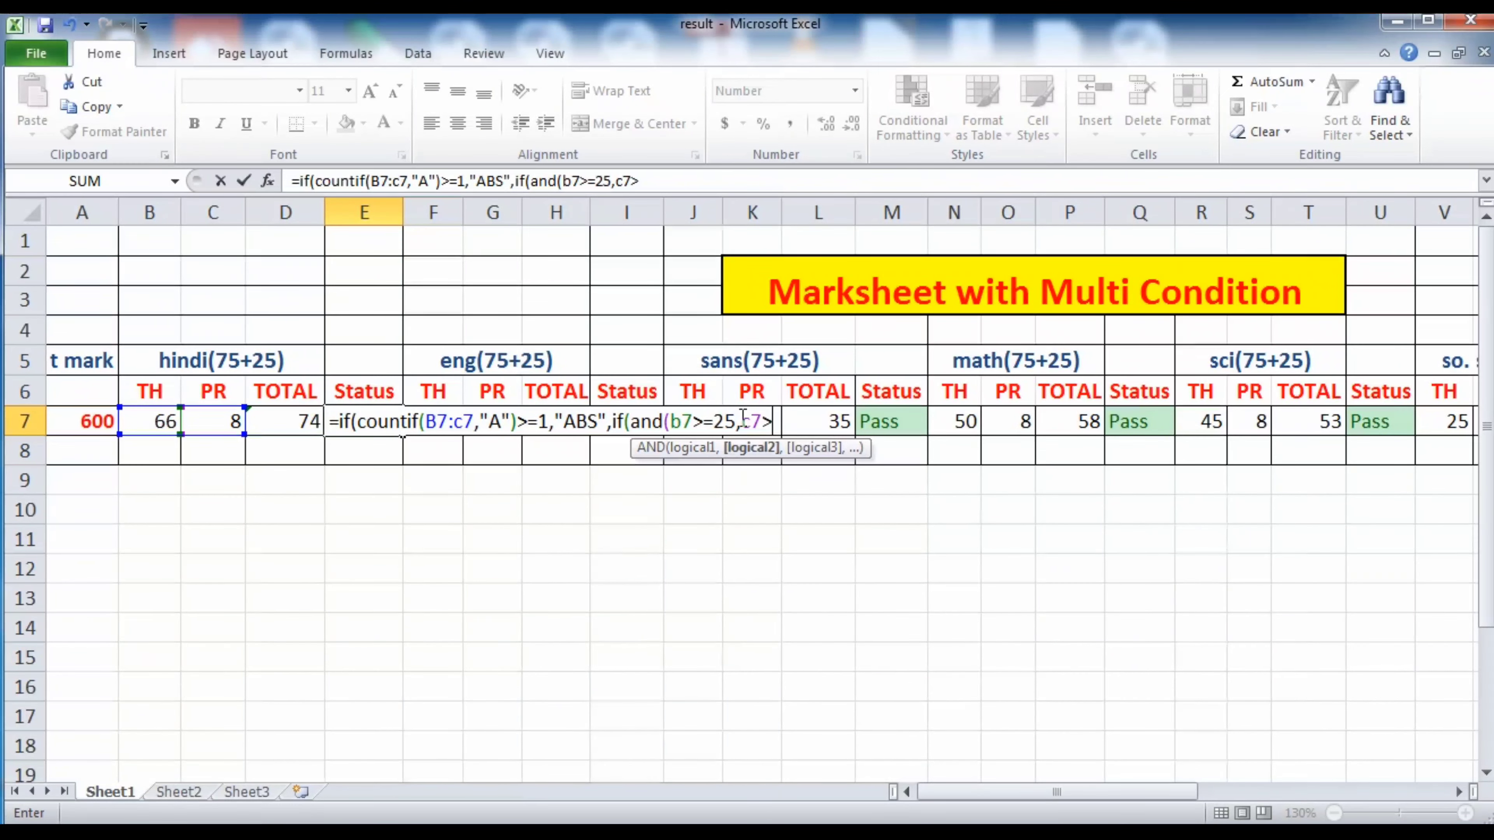
{"action": "type", "text": "=8)m"}
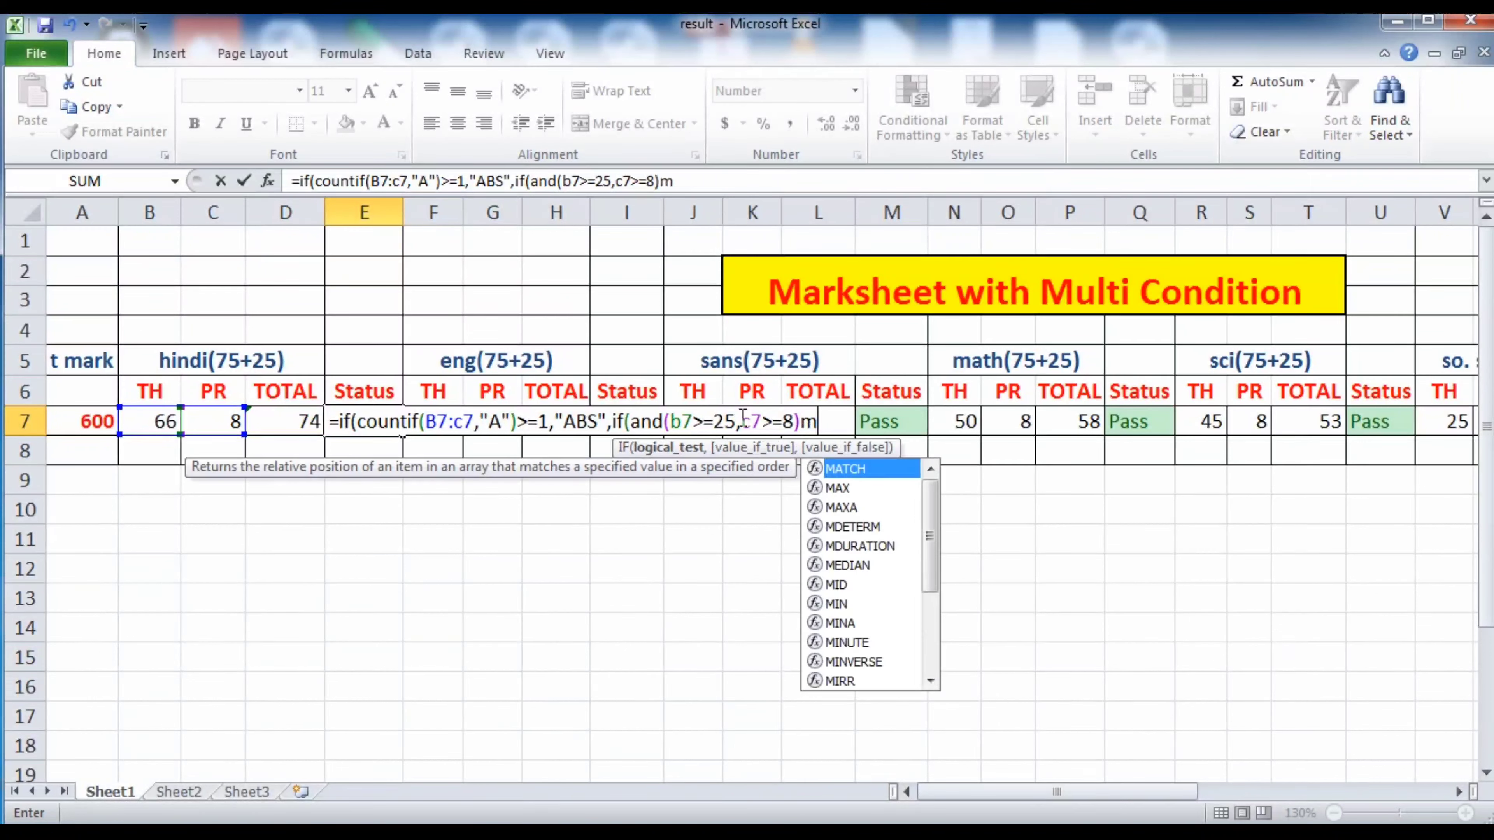
{"action": "key", "text": "BackSpace"}
- Complete the Hindi Status formula in E7 to return "Pass" when the AND test is true and "Fail" otherwise, and enter it
{"action": "type", "text": ",\""}
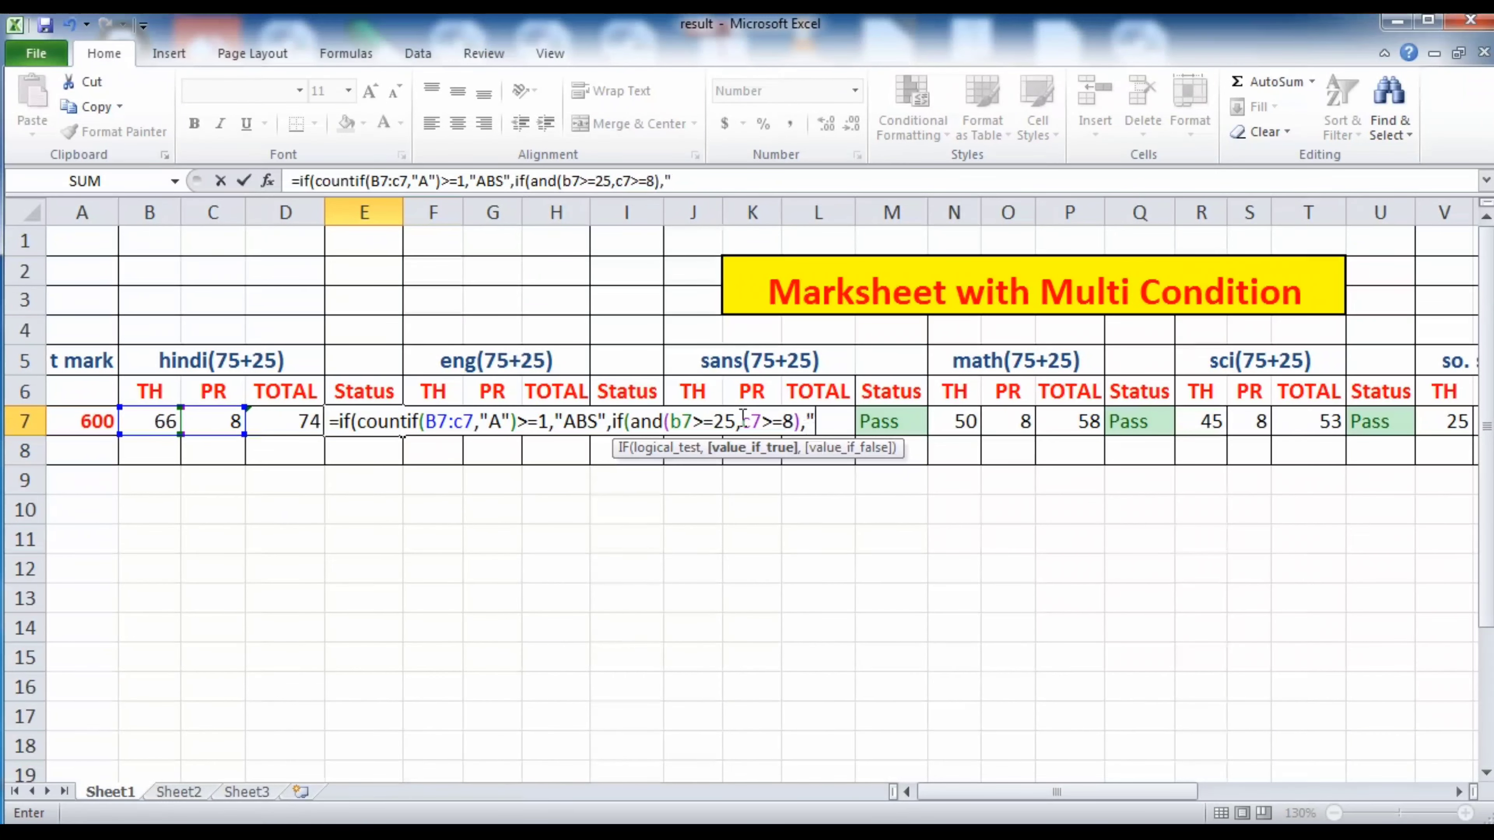
{"action": "type", "text": "Pass\","}
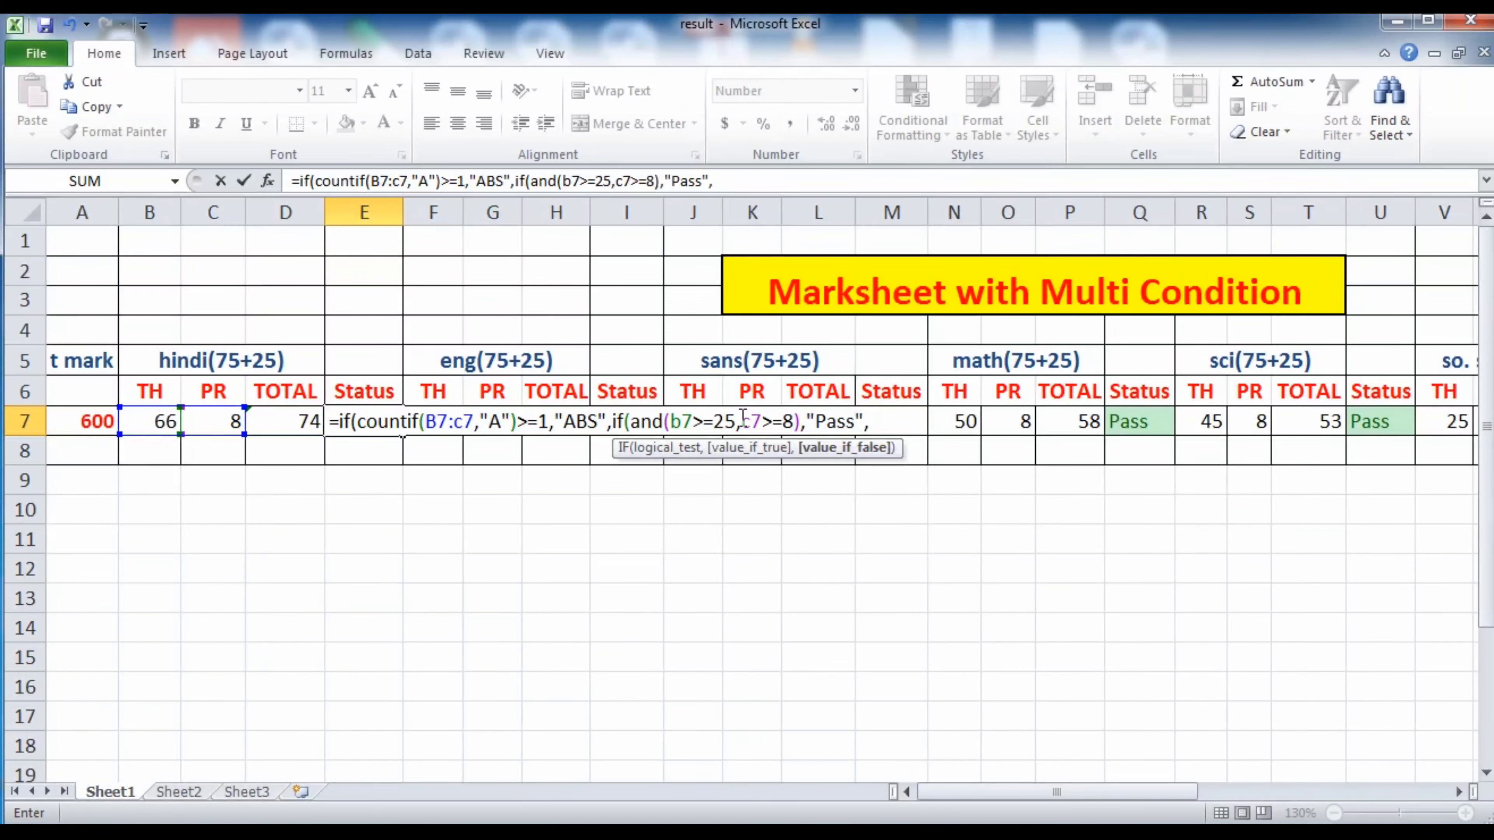
{"action": "type", "text": "\"Fail\"))"}
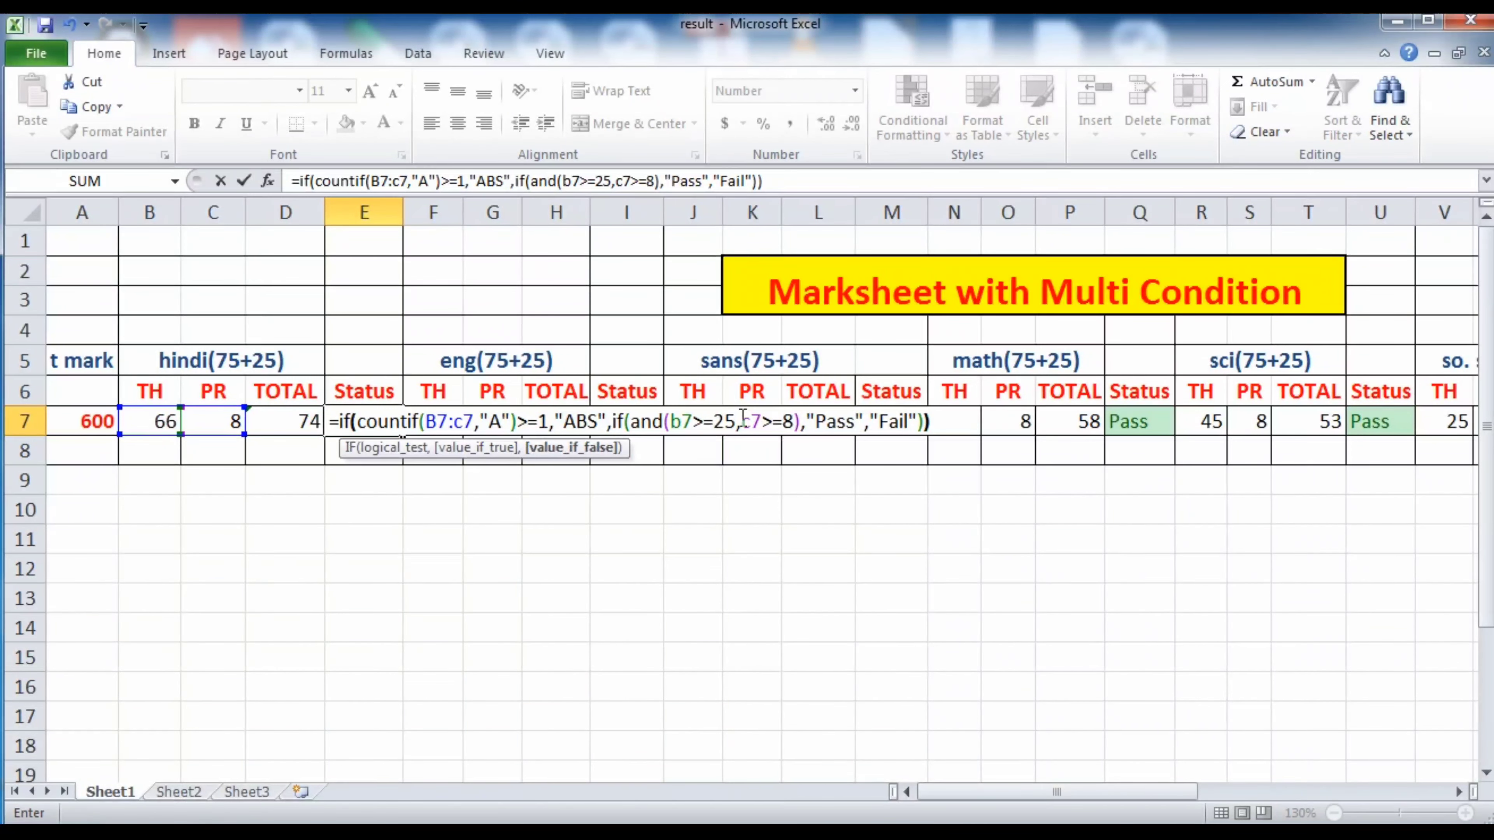
{"action": "key", "text": "Return"}
{"action": "key", "text": "Up"}
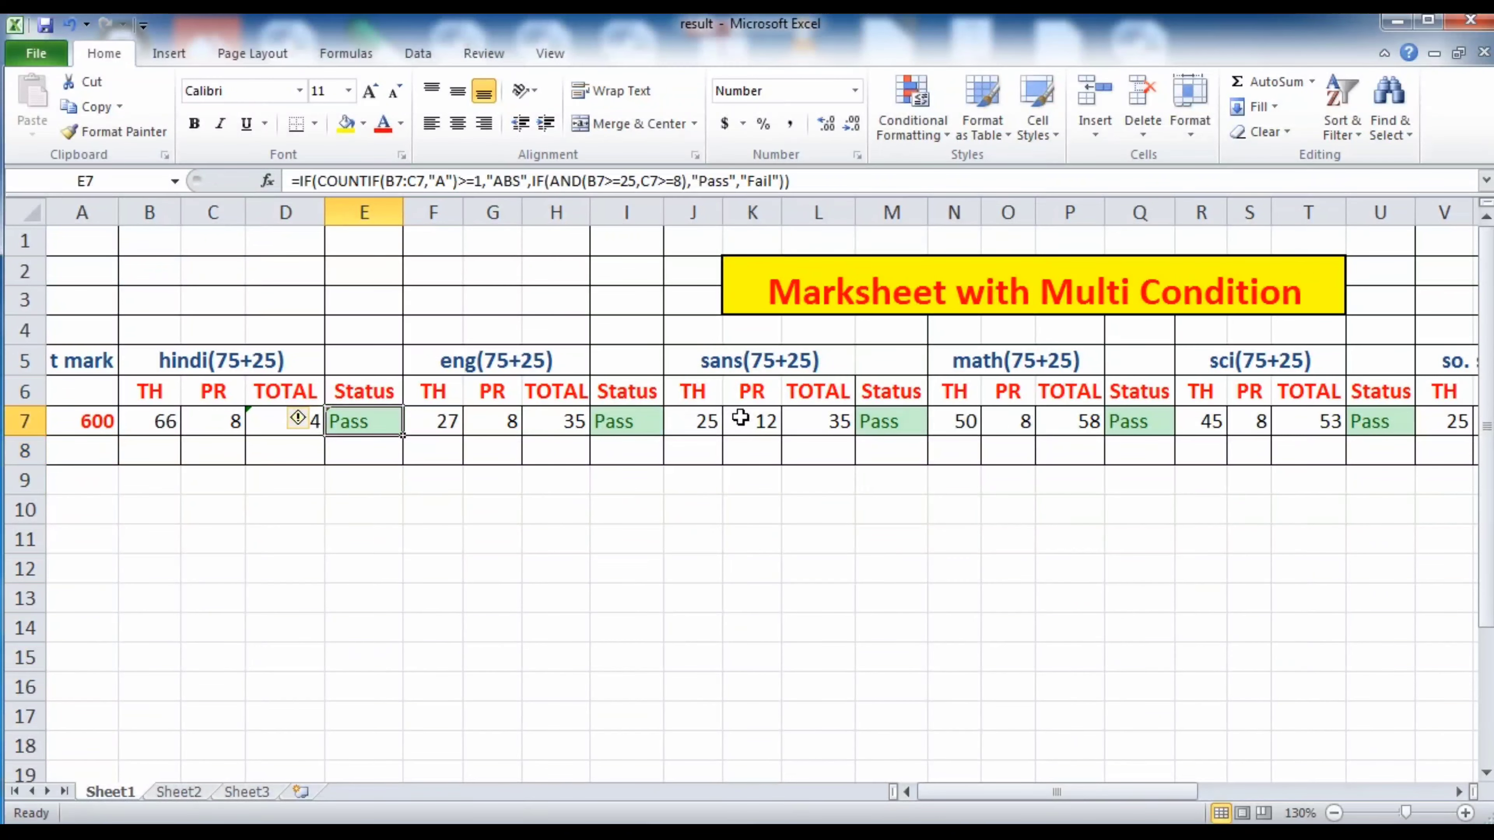
- Examine the English Status formula in I7 and compare it with the Hindi Status formula in E7
{"action": "key", "text": "Left"}
{"action": "key", "text": "Left"}
{"action": "key", "text": "Left"}
{"action": "key", "text": "Right"}
{"action": "key", "text": "Right"}
{"action": "key", "text": "Right"}
{"action": "key", "text": "Right"}
{"action": "key", "text": "Right"}
{"action": "key", "text": "Right"}
{"action": "key", "text": "Right"}
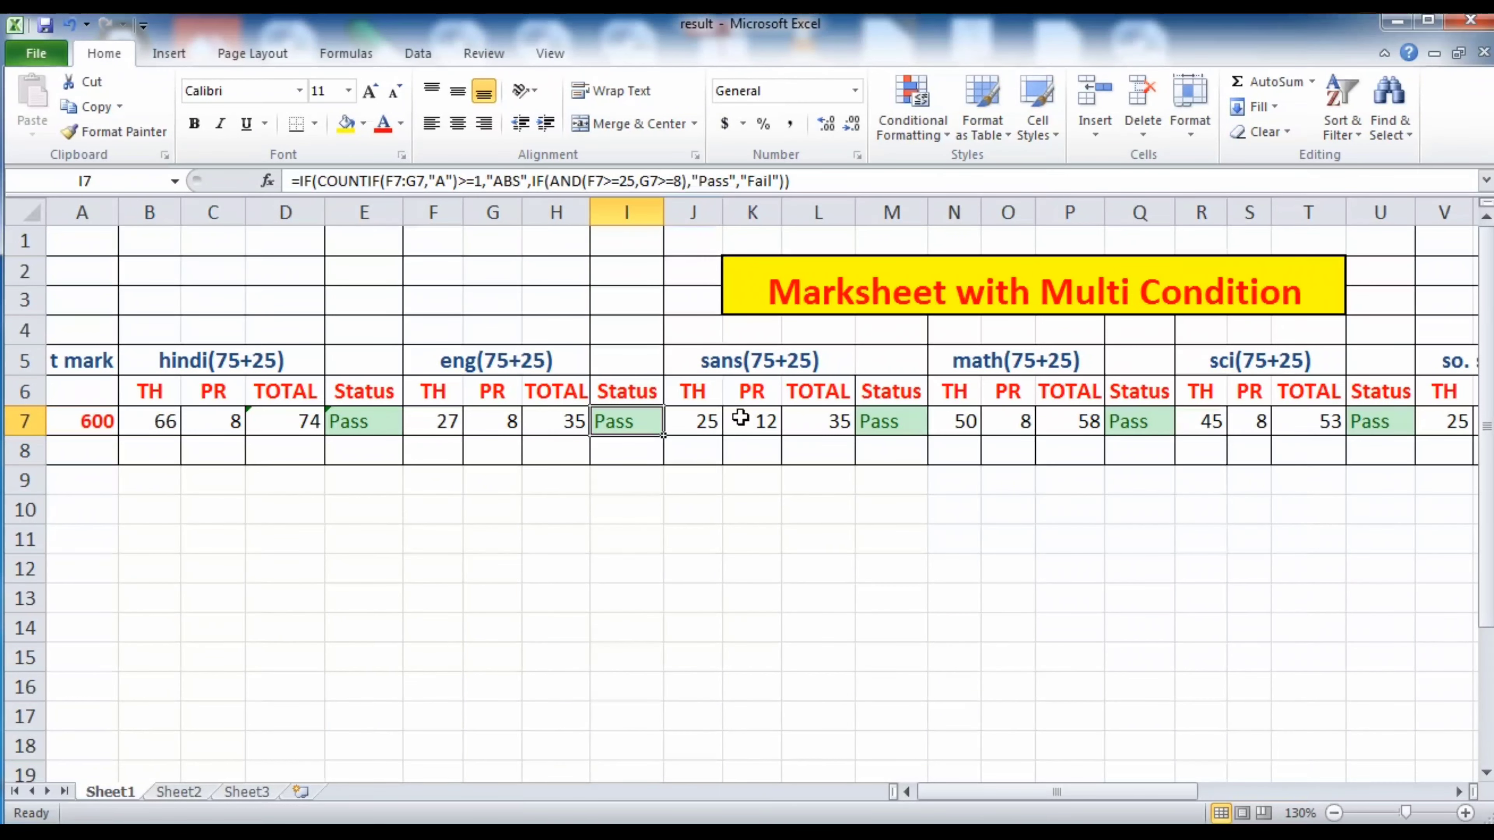
{"action": "double_click", "coordinate": [624, 425]}
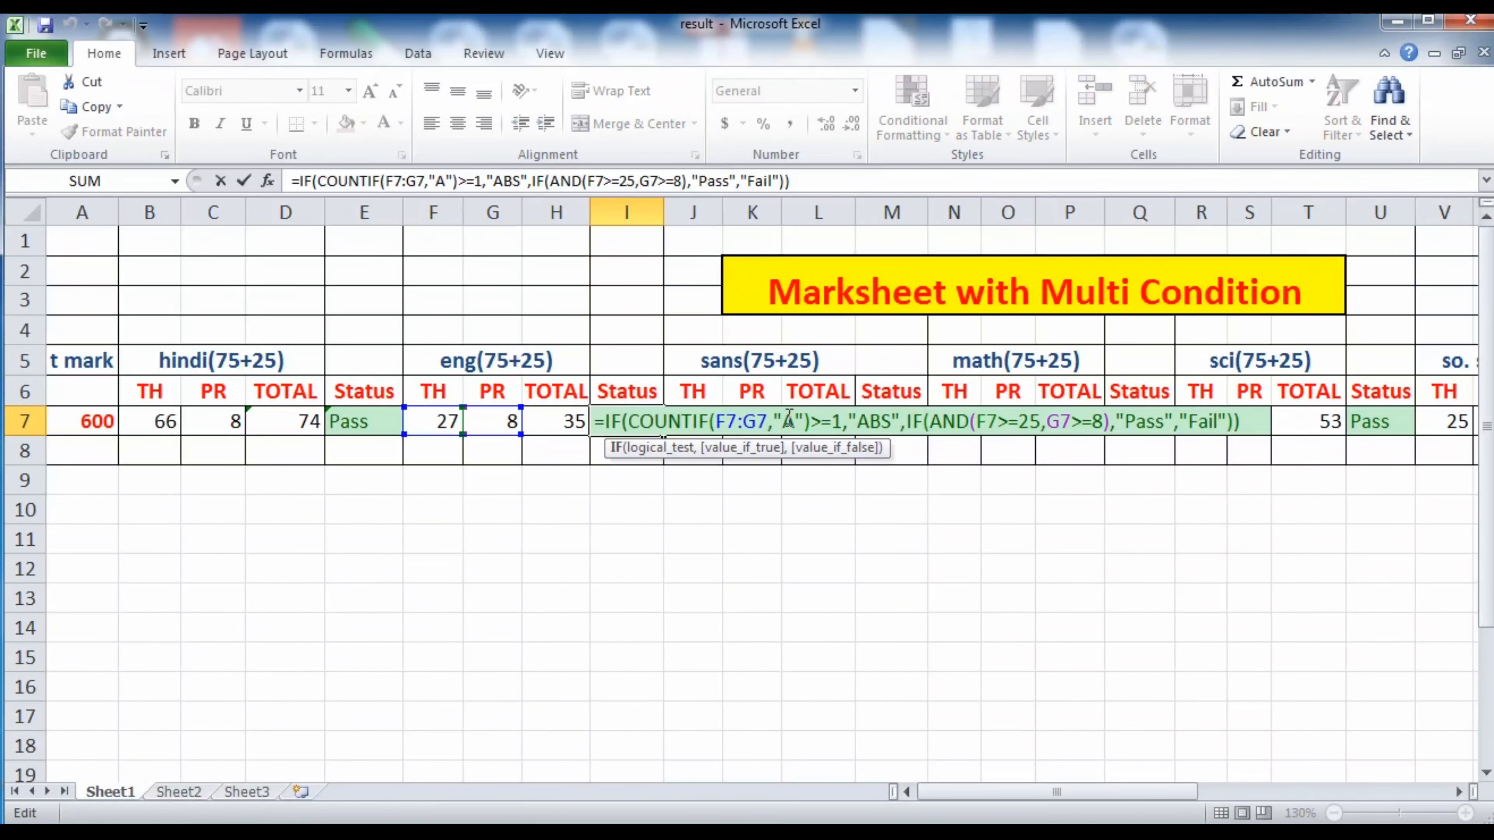
{"action": "key", "text": "Escape"}
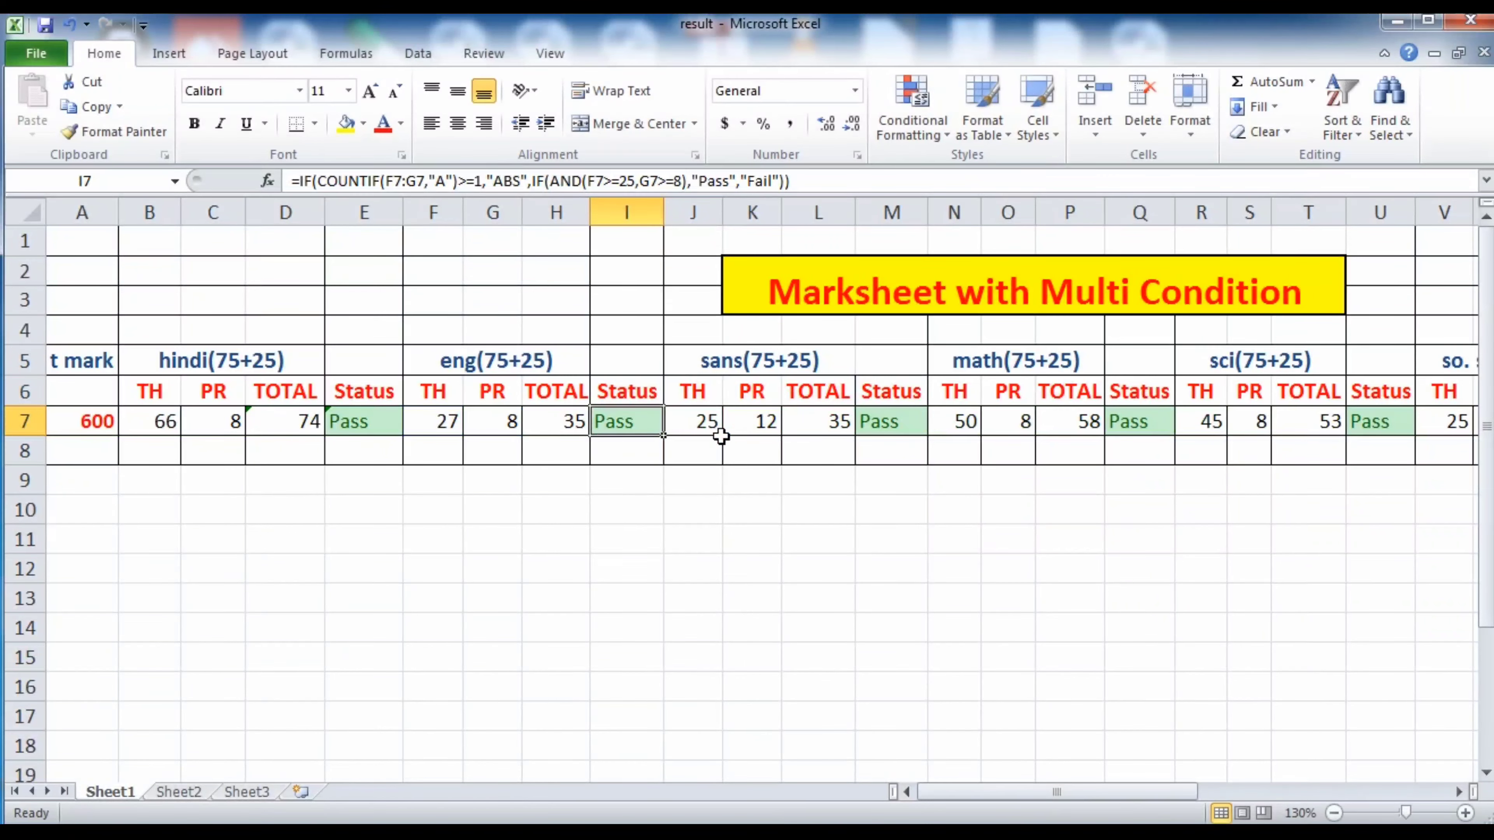
{"action": "left_click", "coordinate": [346, 420]}
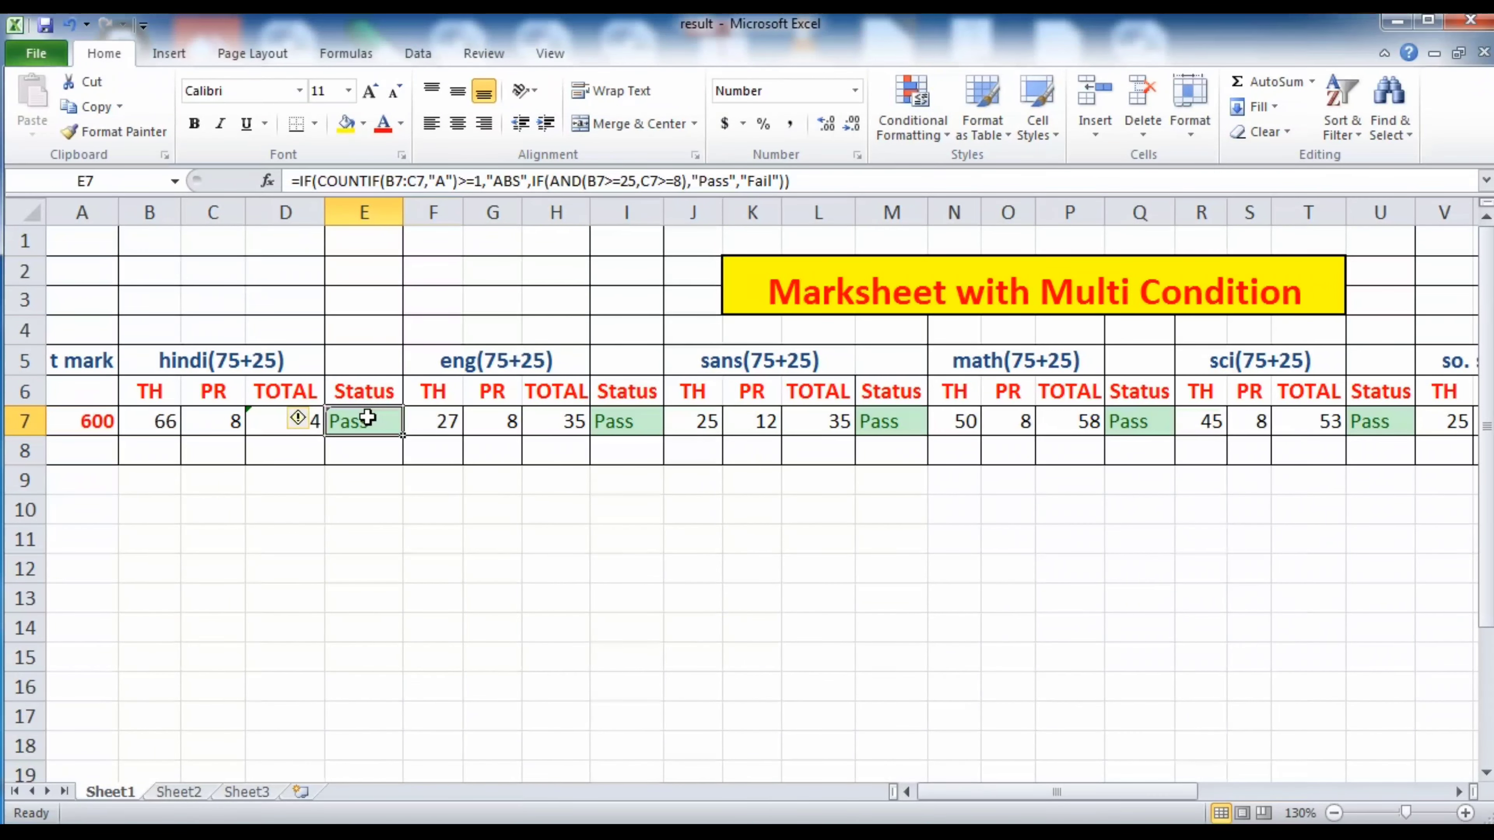
- Test the Hindi Status formula by entering 1 and then "a" as the theory mark in B7
{"action": "left_click", "coordinate": [166, 423]}
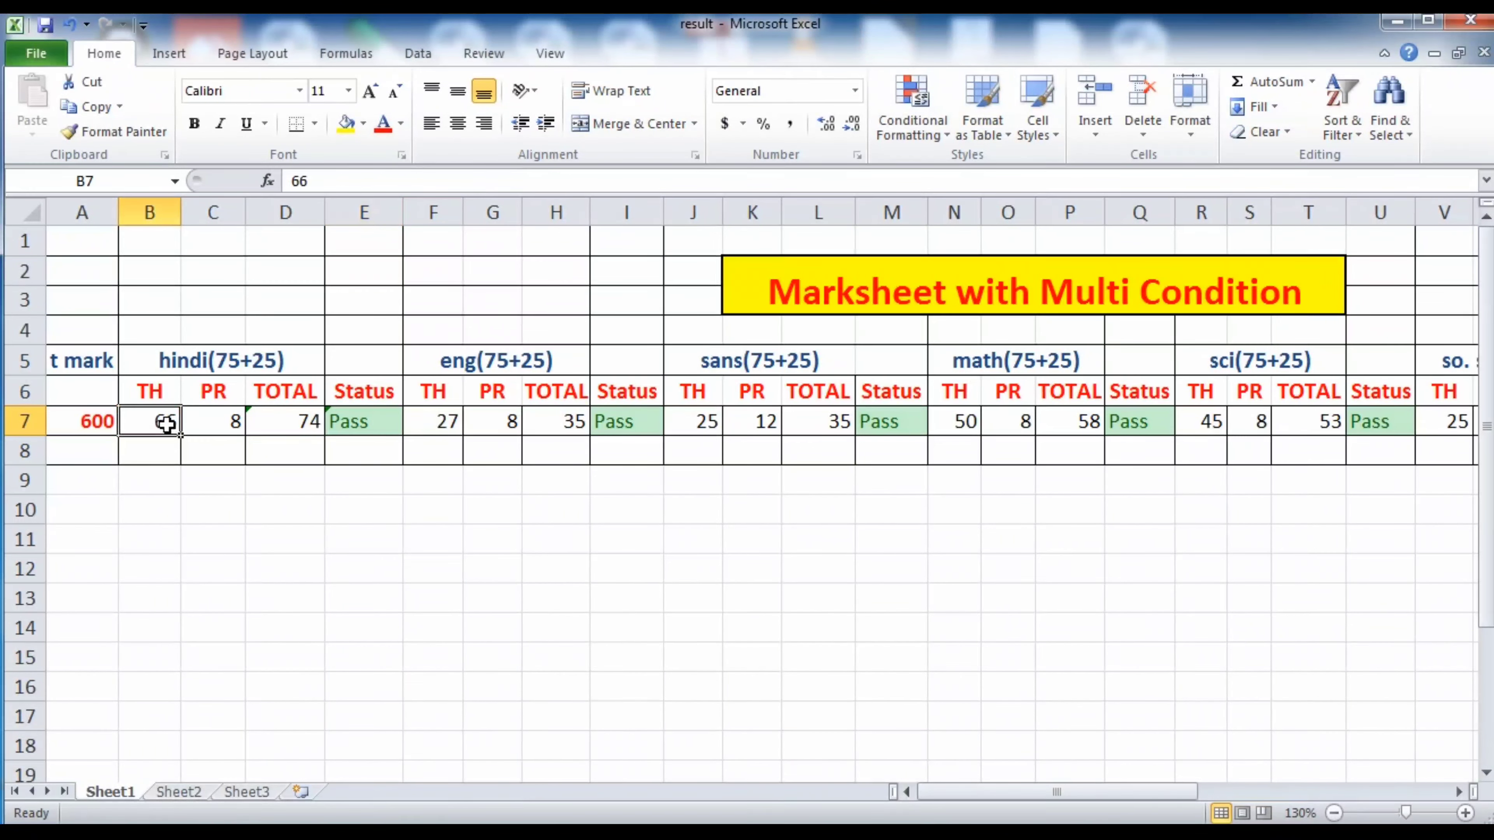
{"action": "type", "text": "1"}
{"action": "left_click", "coordinate": [427, 527]}
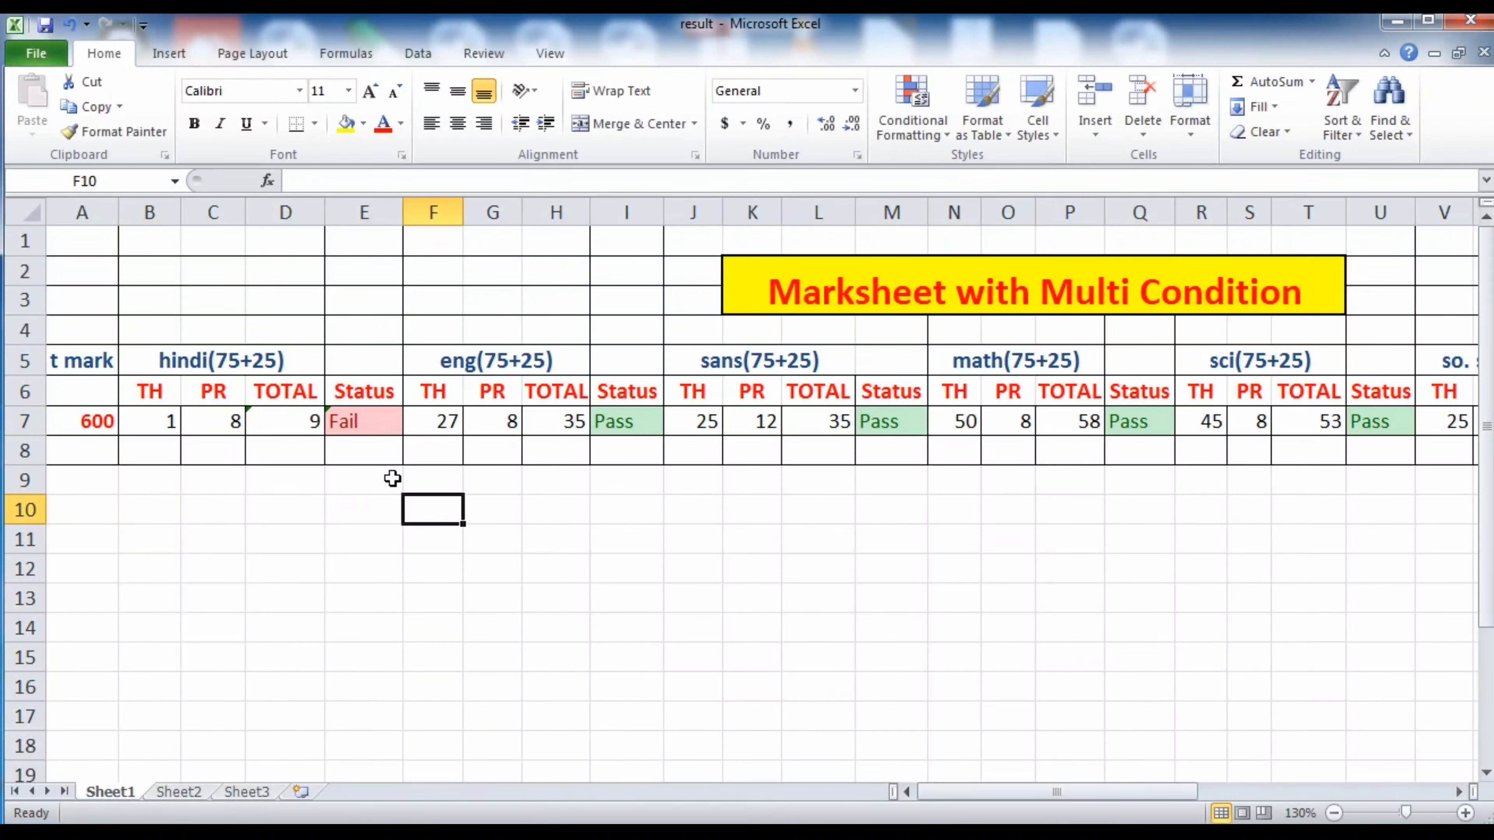
{"action": "left_click", "coordinate": [165, 421]}
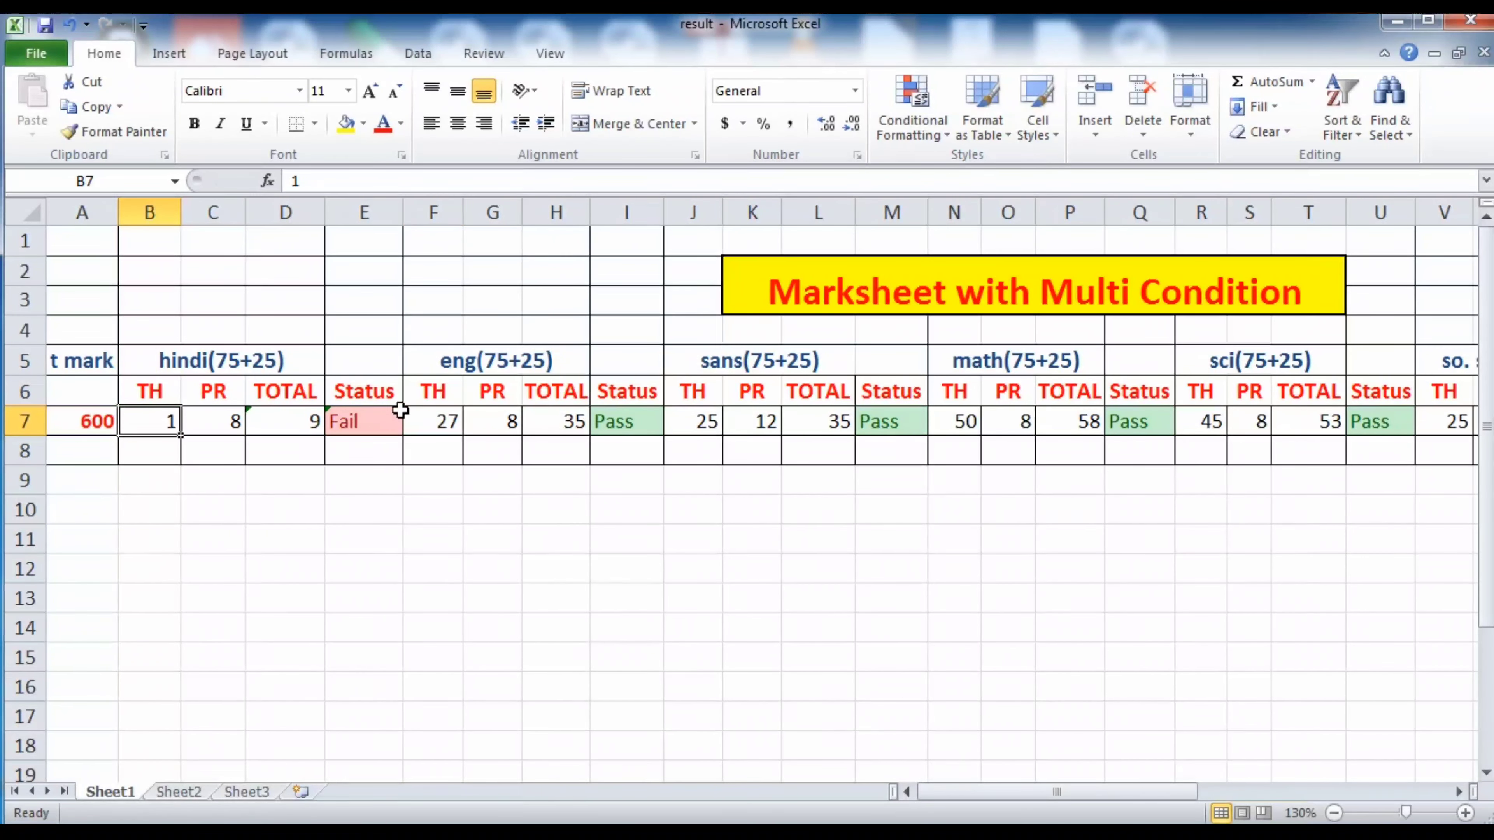
{"action": "type", "text": "a"}
{"action": "left_click", "coordinate": [471, 507]}
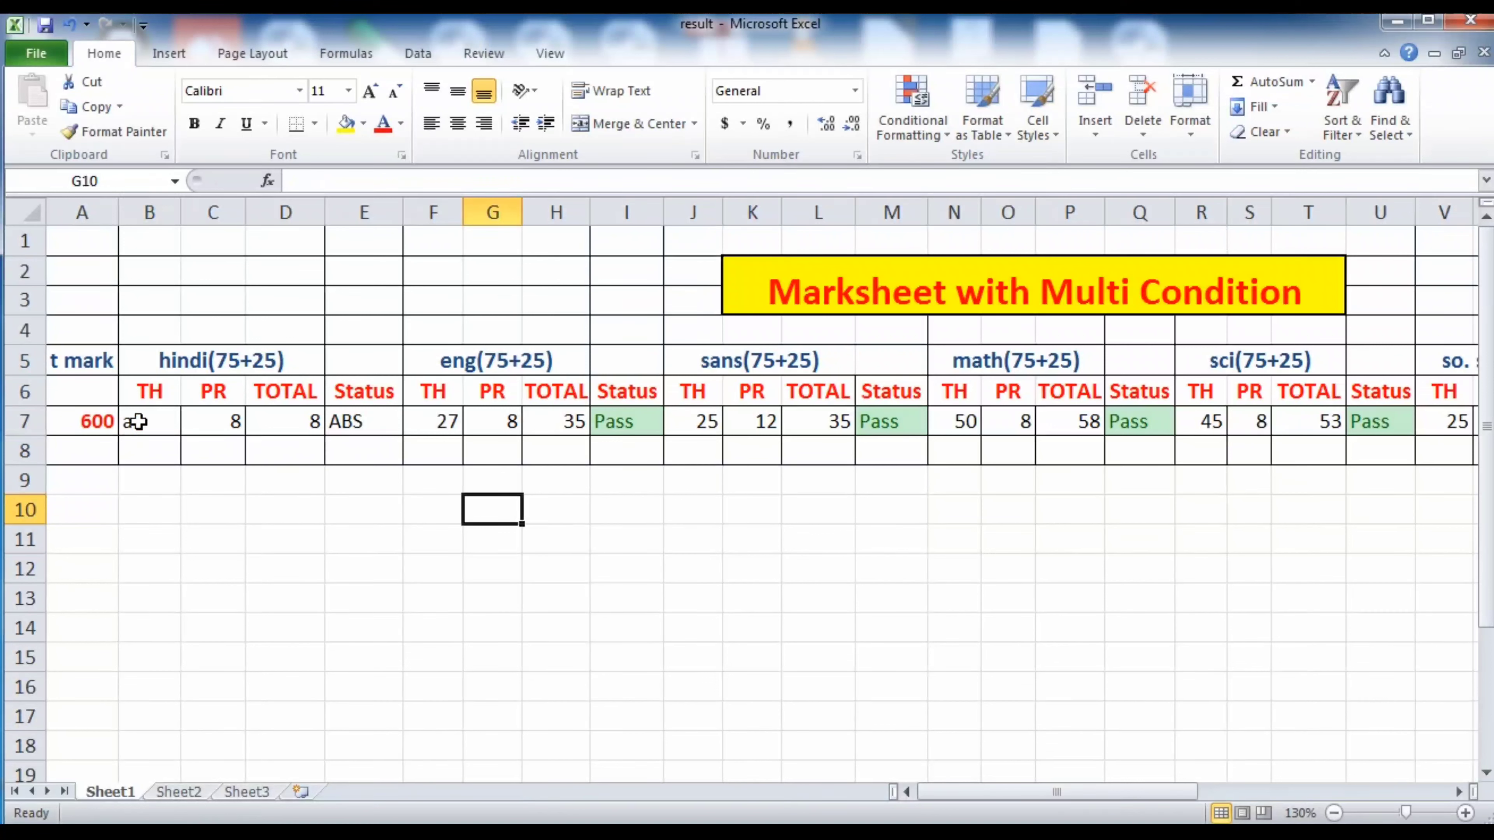
- Set the Hindi theory mark in B7 to 26
{"action": "left_click", "coordinate": [138, 421]}
{"action": "type", "text": "2"}
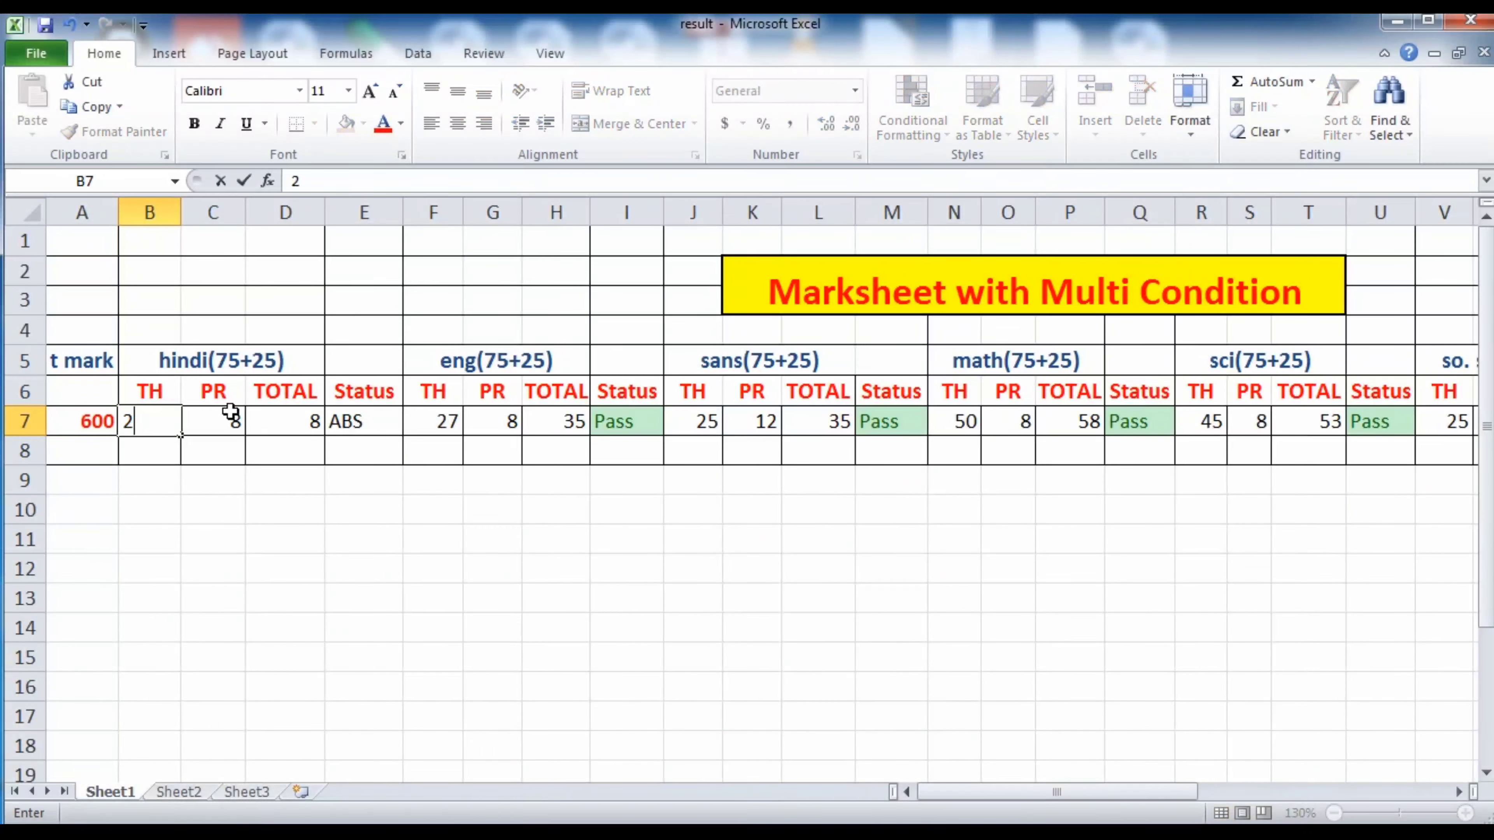
{"action": "type", "text": "6"}
{"action": "left_click", "coordinate": [318, 562]}
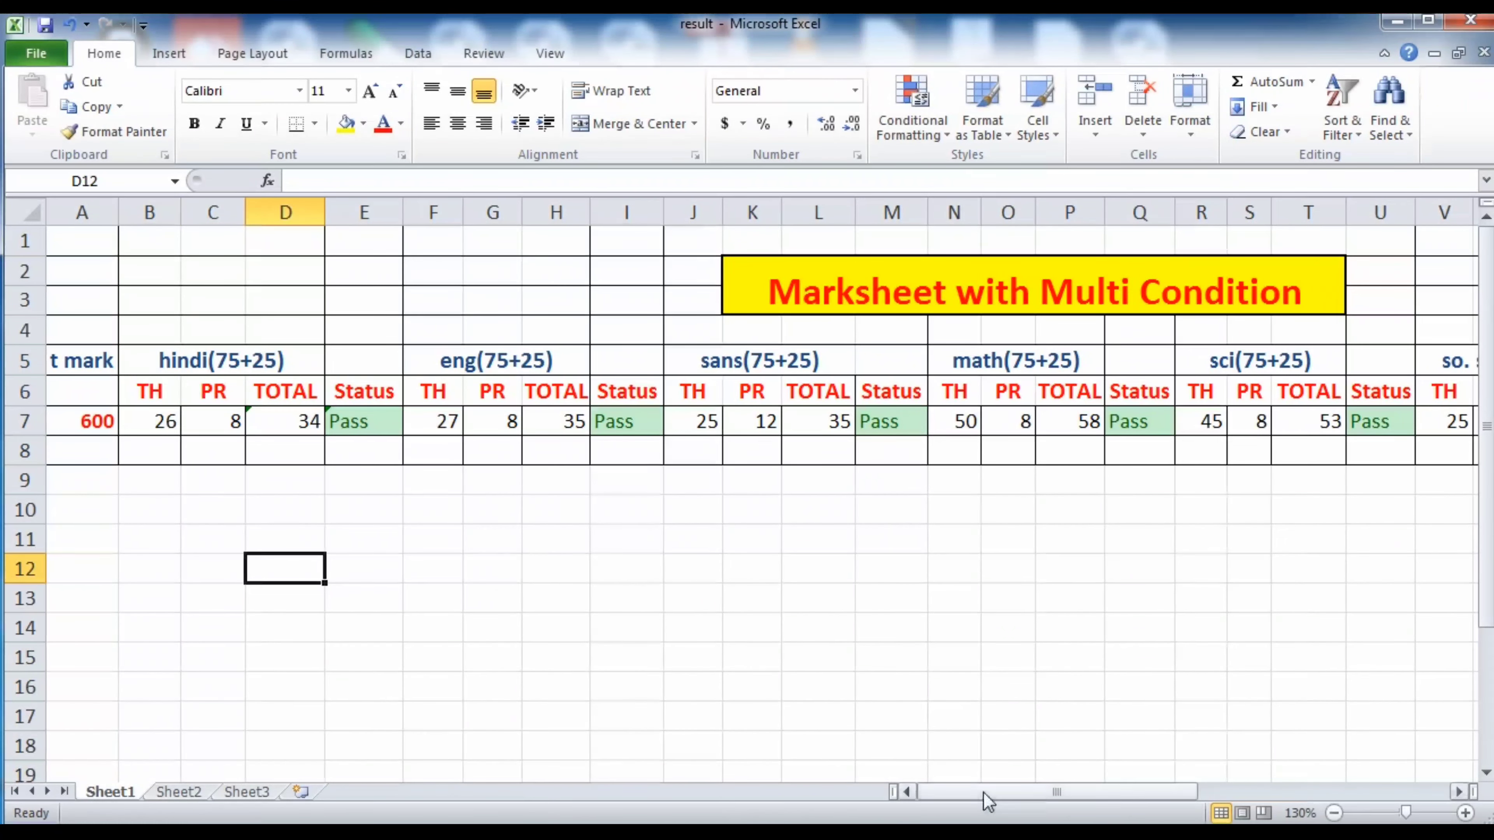
- Test the so. sci Status by entering "a" as the theory mark in V7, and set the mark back to 25
{"action": "left_click_drag", "start_coordinate": [984, 793], "coordinate": [1102, 786]}
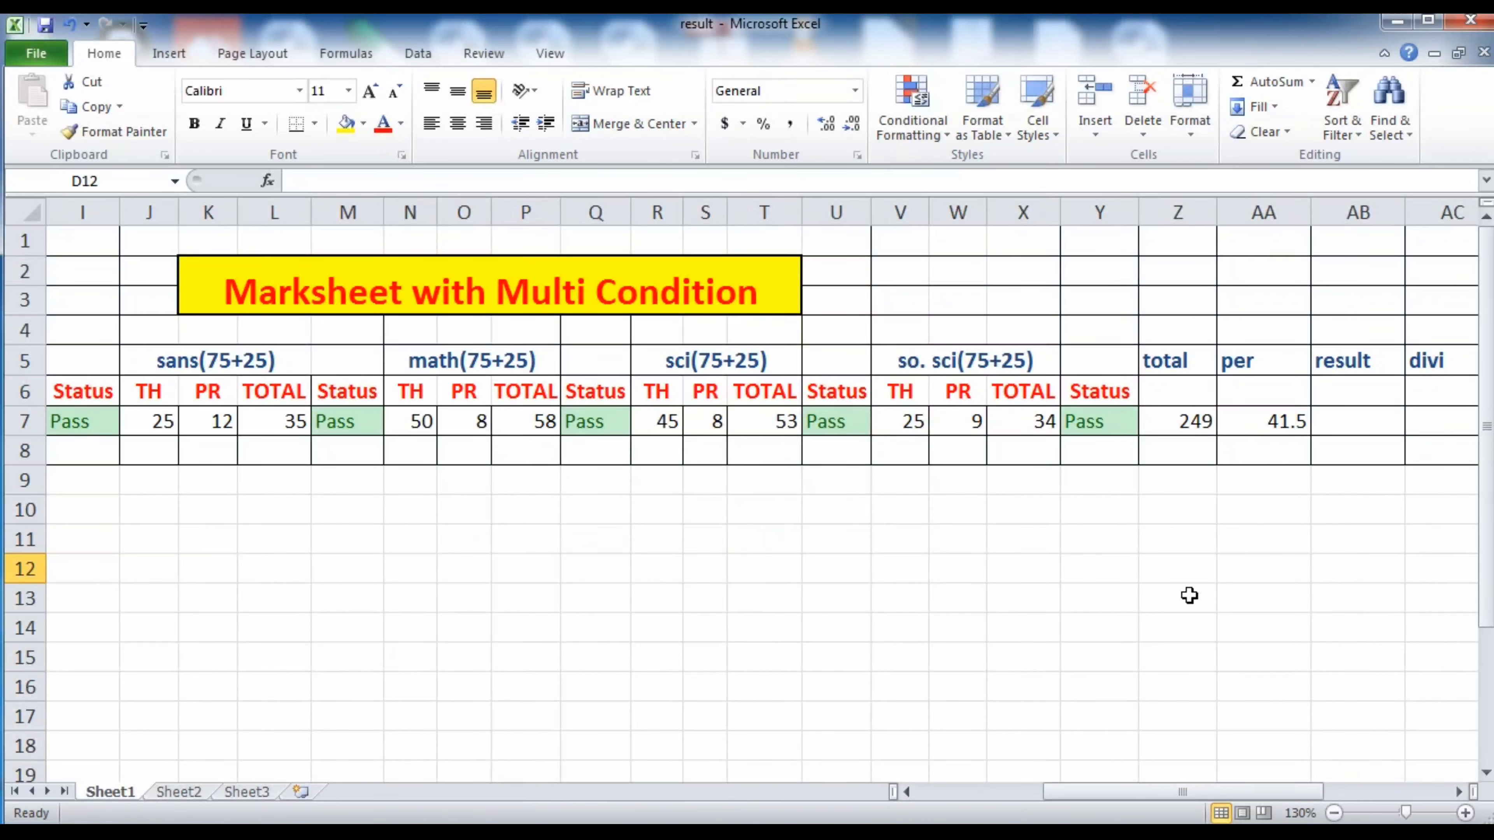
{"action": "left_click", "coordinate": [1332, 421]}
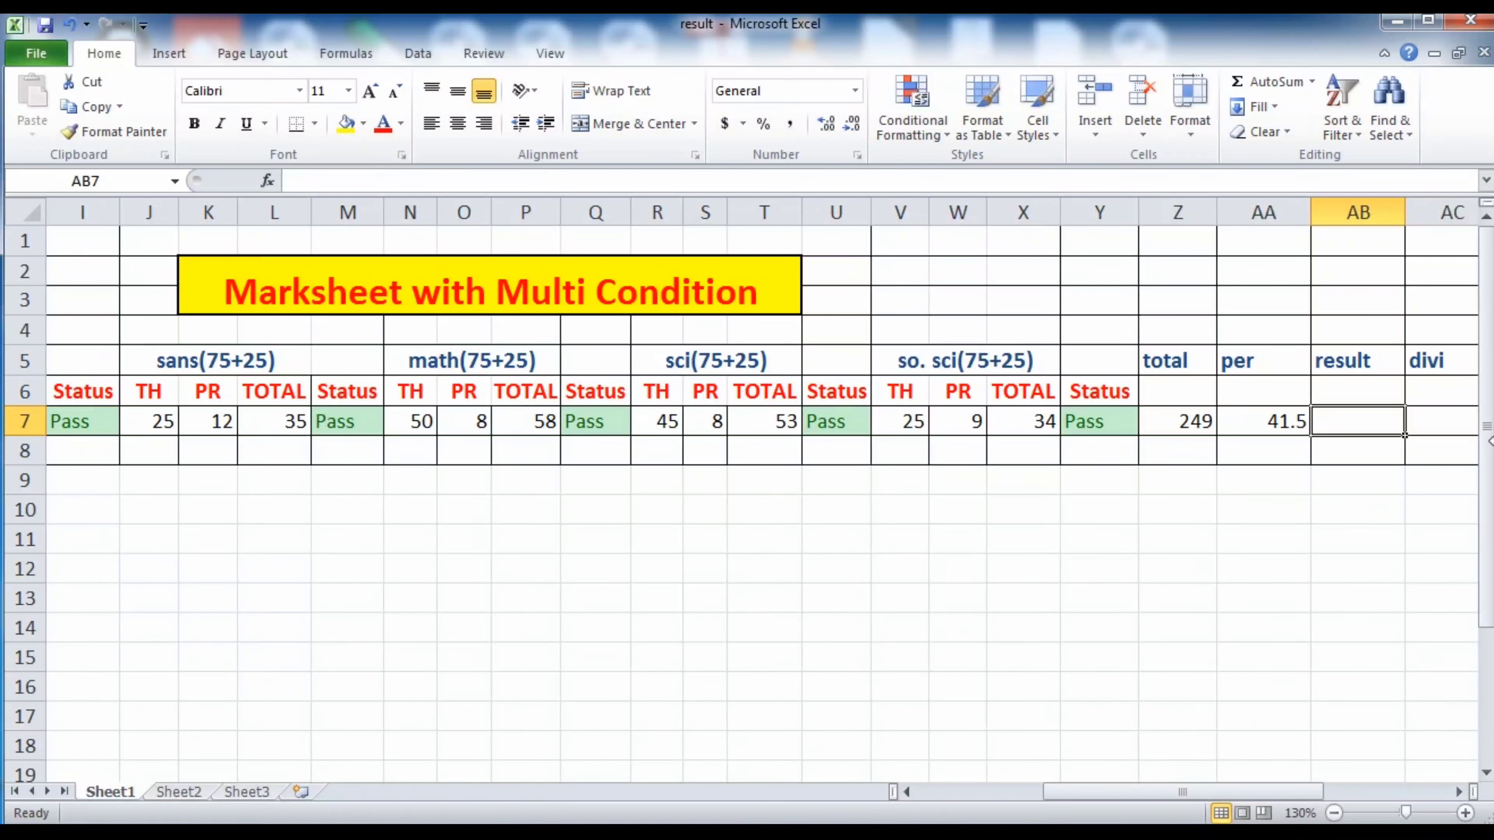
{"action": "left_click", "coordinate": [898, 433]}
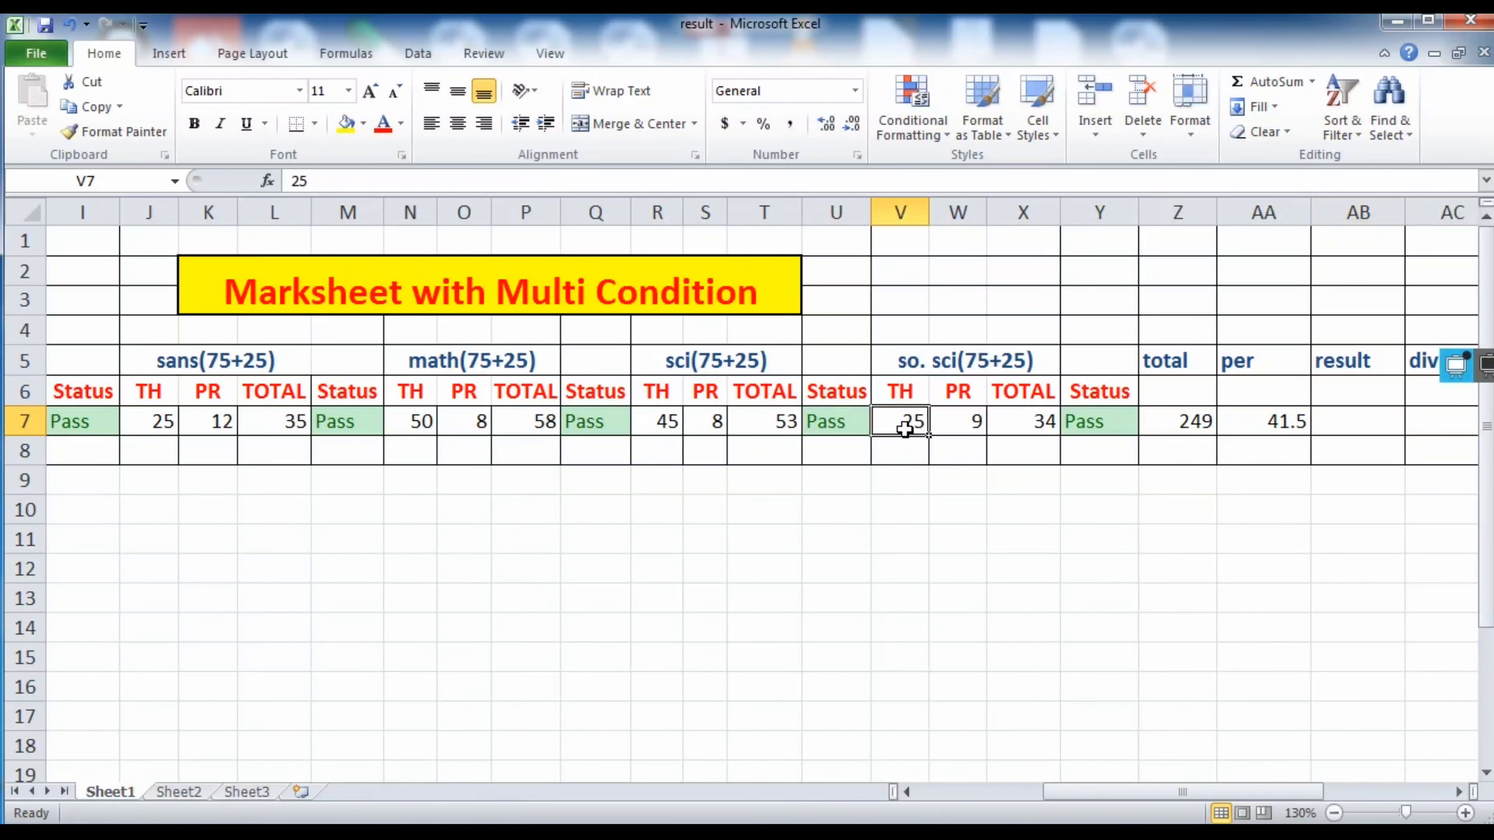
{"action": "type", "text": "a"}
{"action": "left_click", "coordinate": [962, 509]}
{"action": "left_click", "coordinate": [921, 419]}
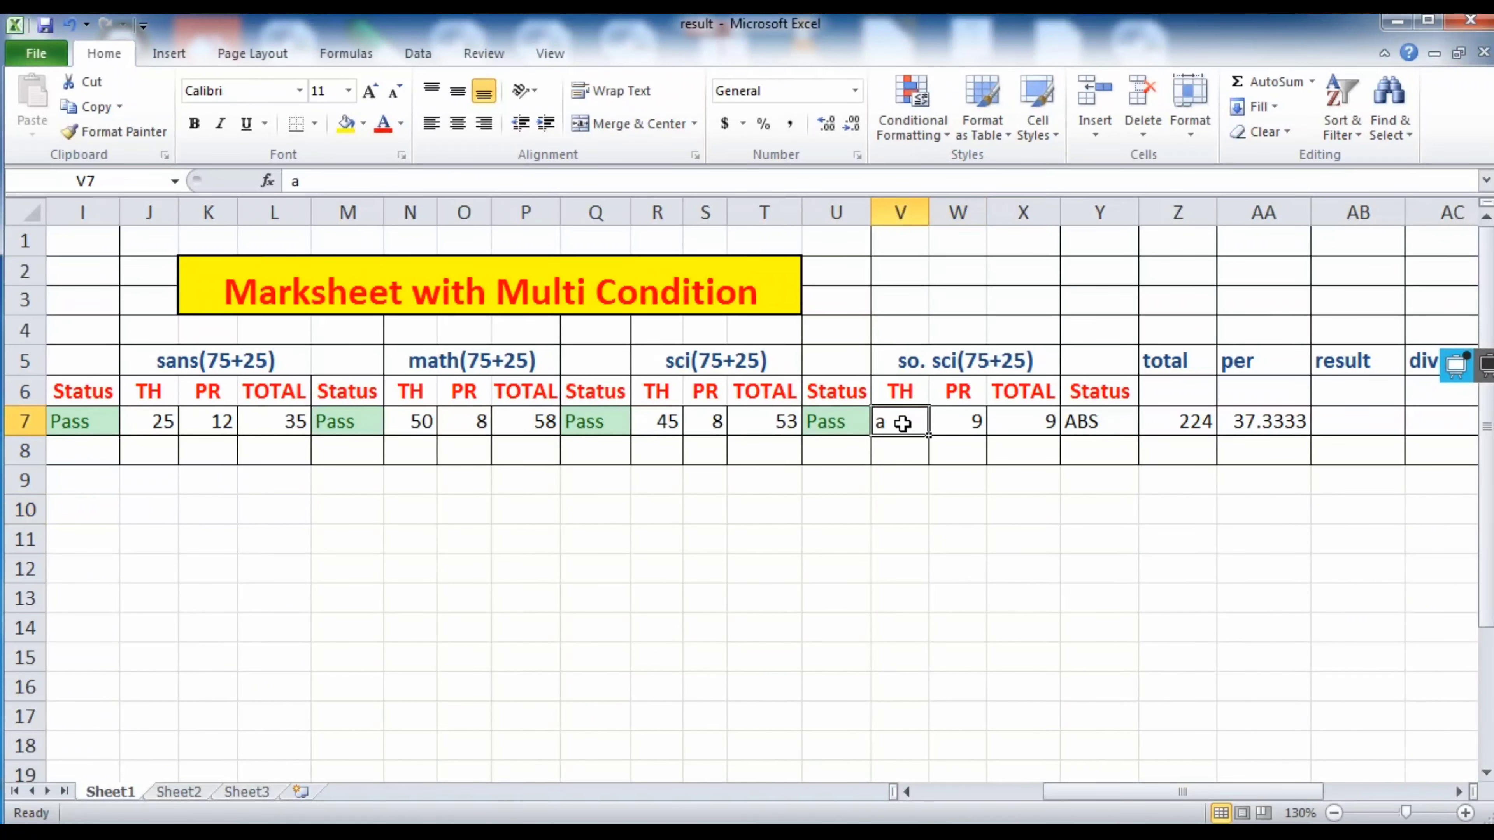
{"action": "type", "text": "25"}
{"action": "left_click", "coordinate": [1100, 555]}
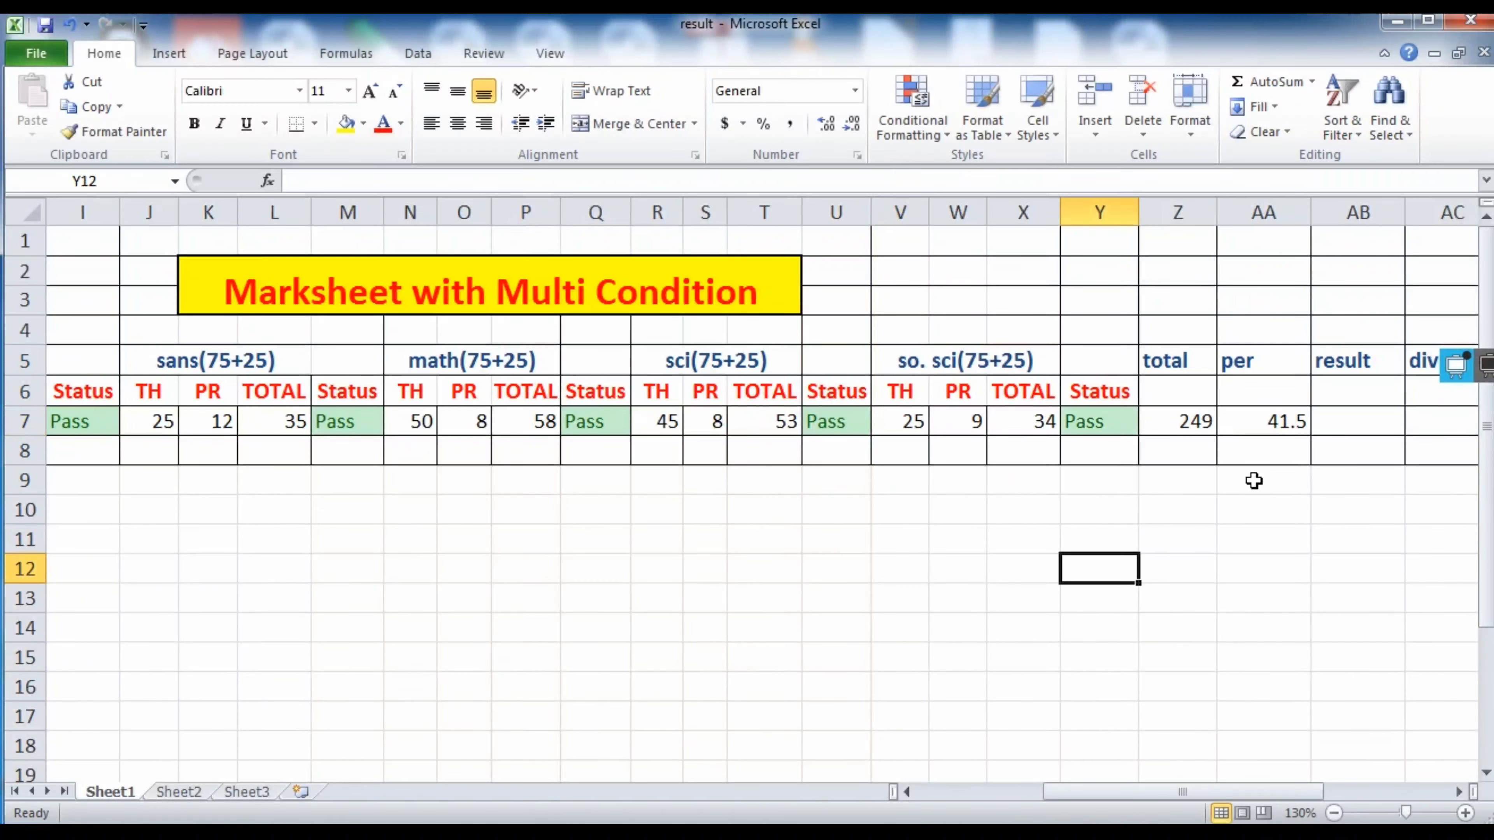
- Begin an IF formula in the result cell AB7 with a nested COUNTIF over the range b7:y7
{"action": "left_click", "coordinate": [1324, 422]}
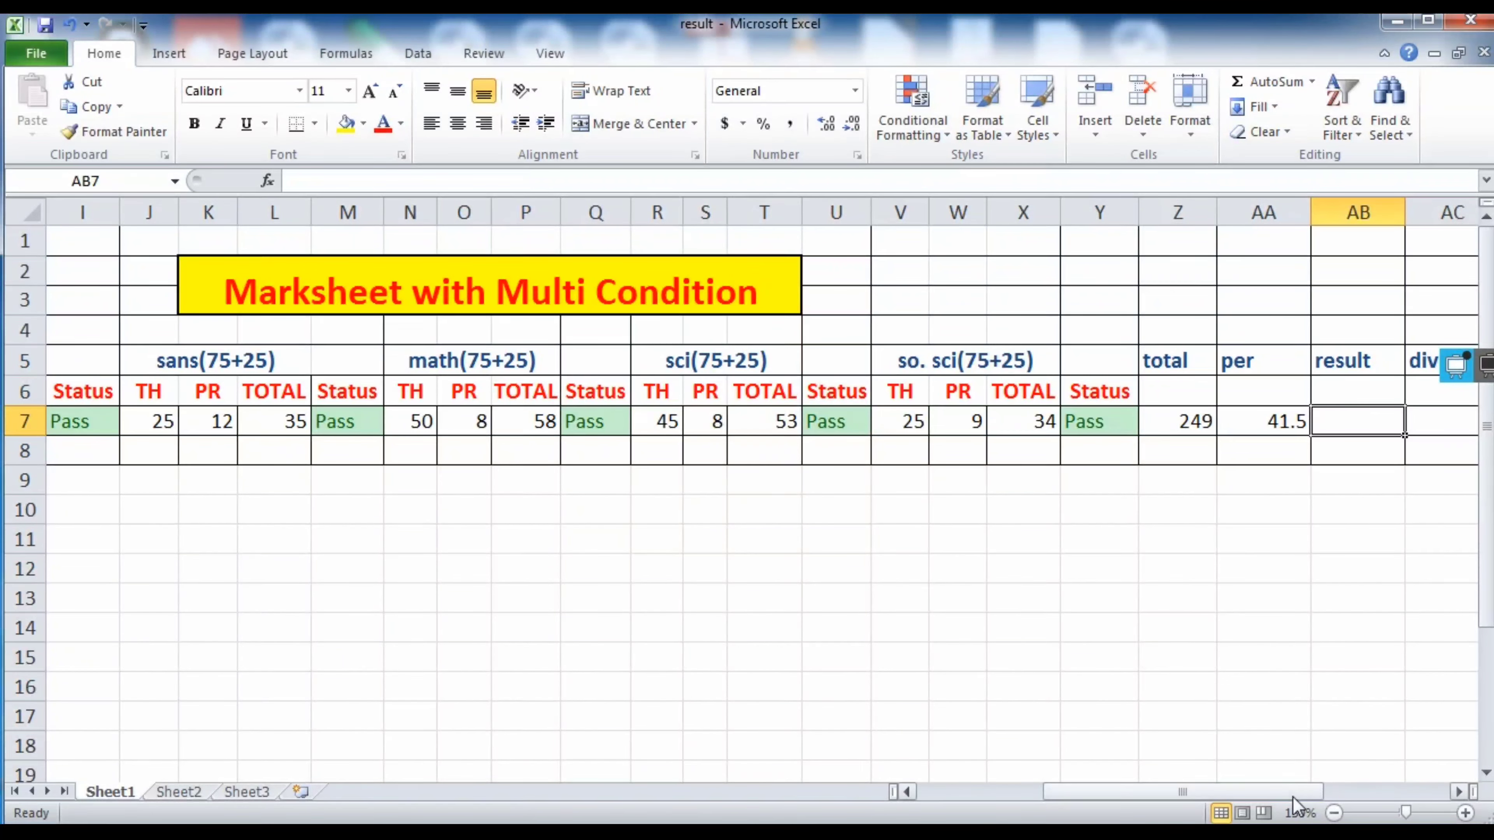
{"action": "left_click_drag", "start_coordinate": [1303, 792], "coordinate": [1376, 791]}
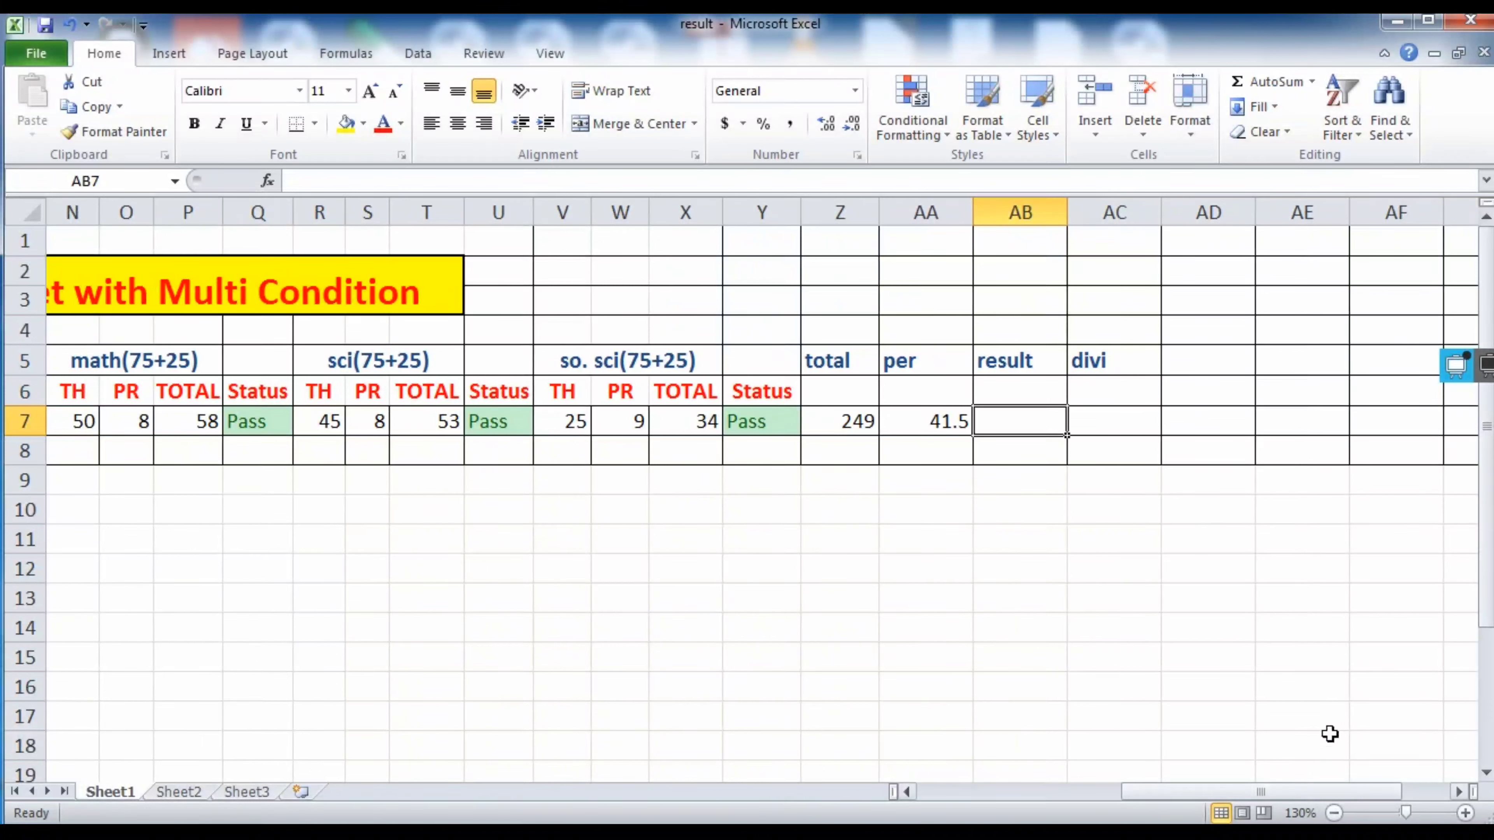
{"action": "left_click", "coordinate": [906, 792]}
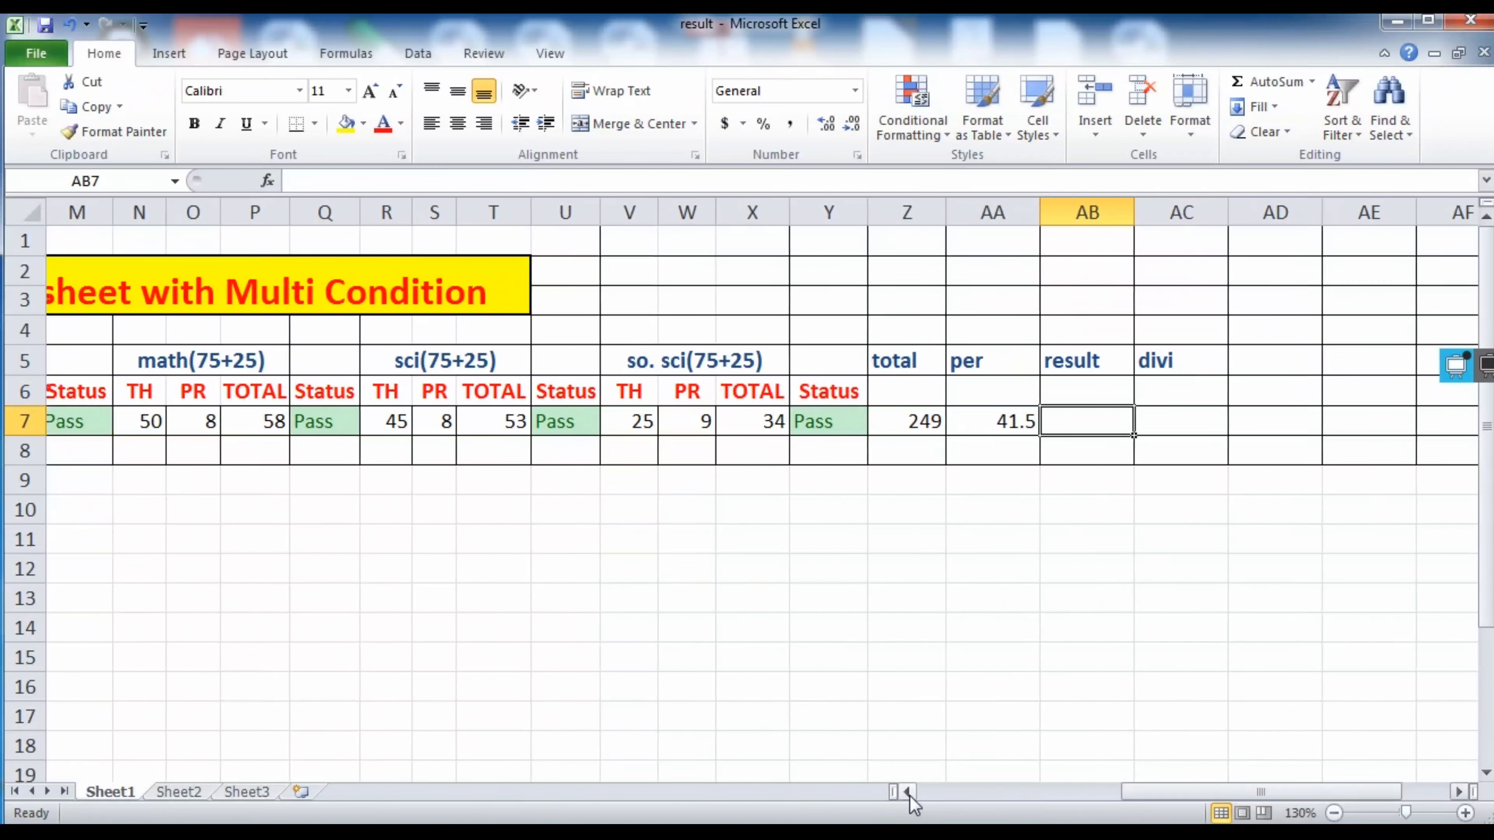
{"action": "type", "text": "=if("}
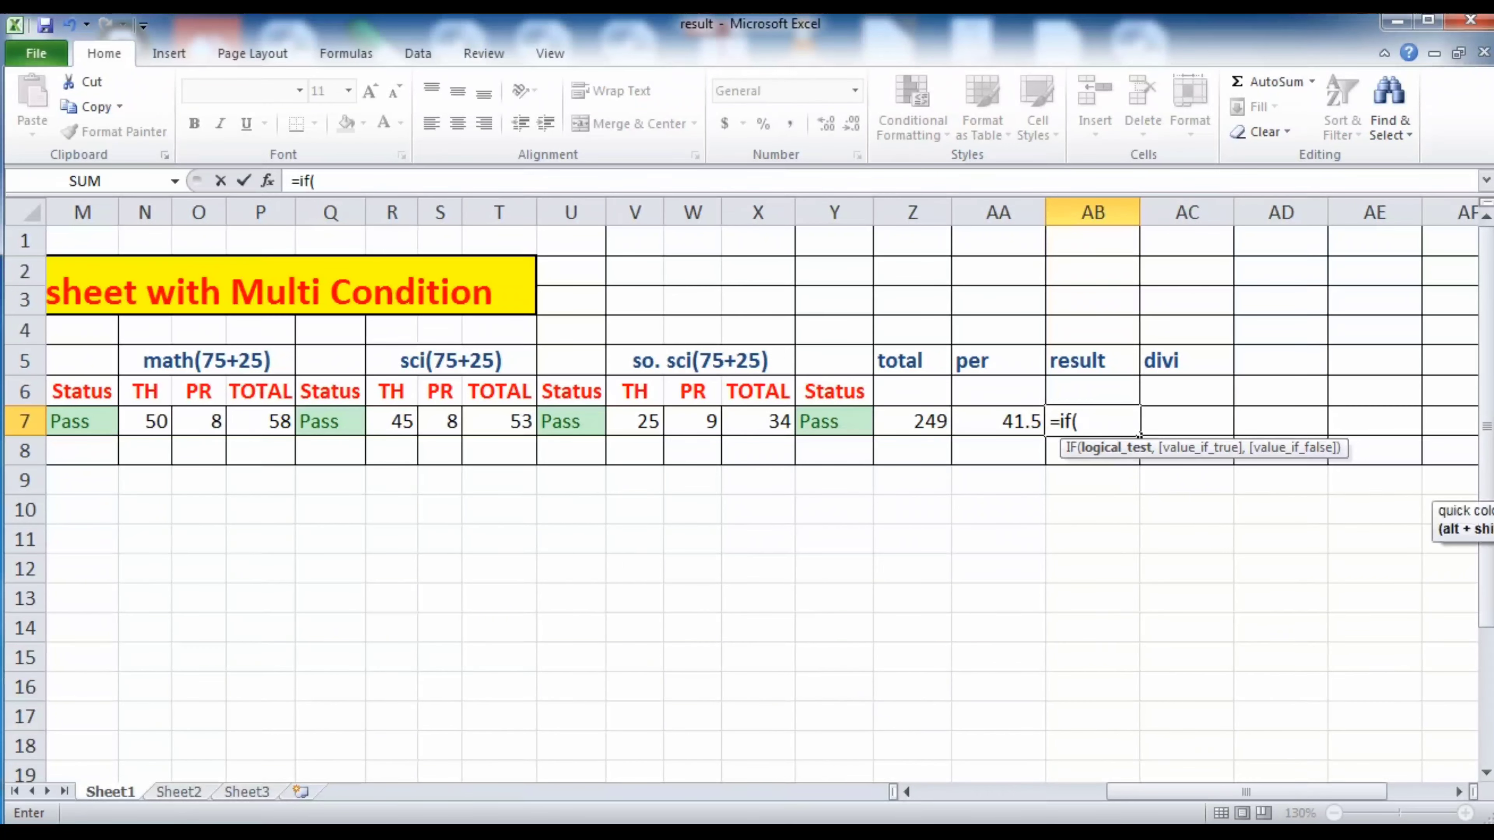
{"action": "type", "text": "countif"}
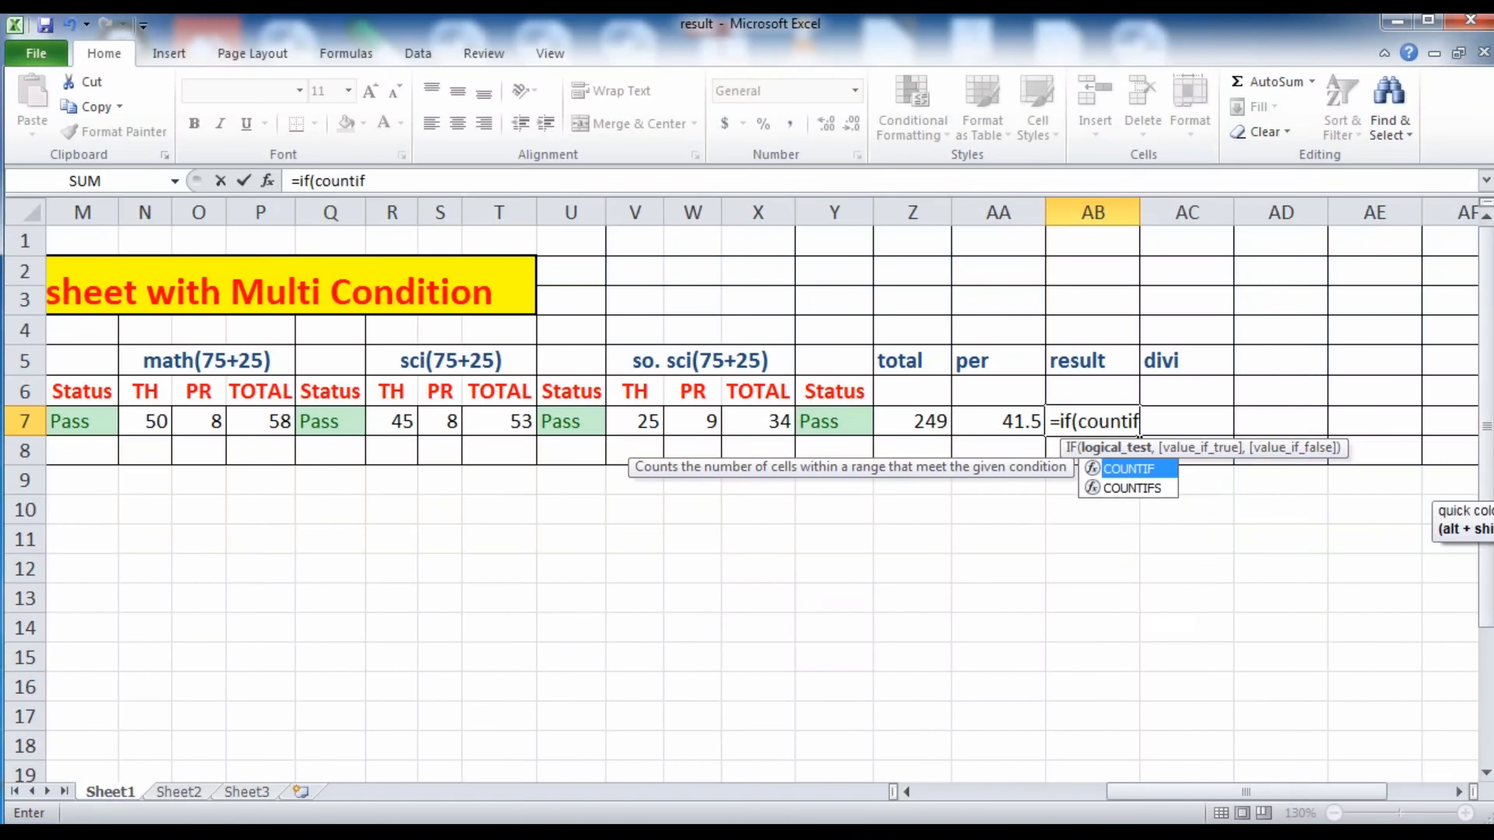
{"action": "type", "text": "(b"}
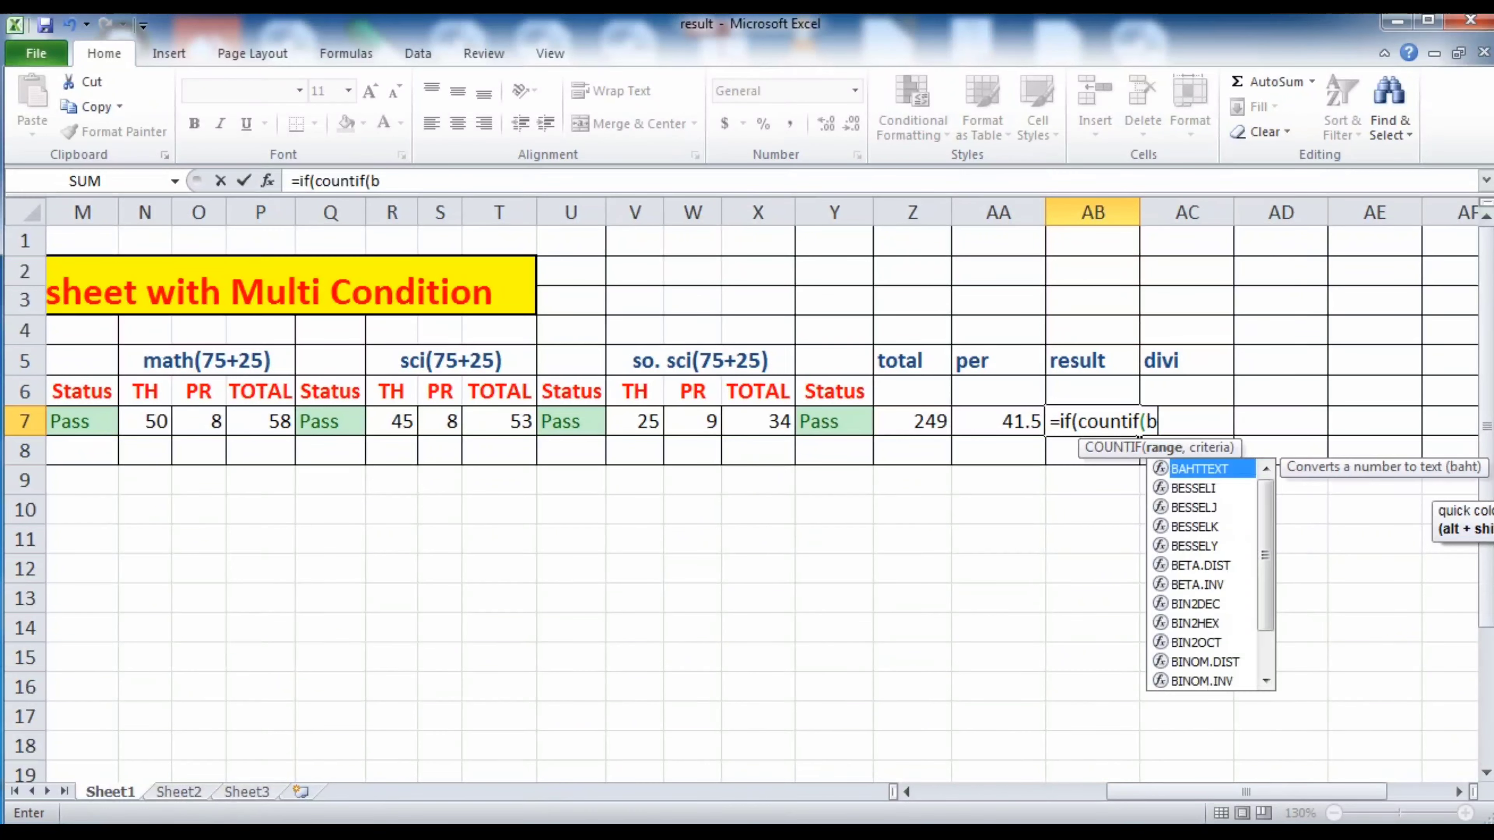
{"action": "type", "text": "7:"}
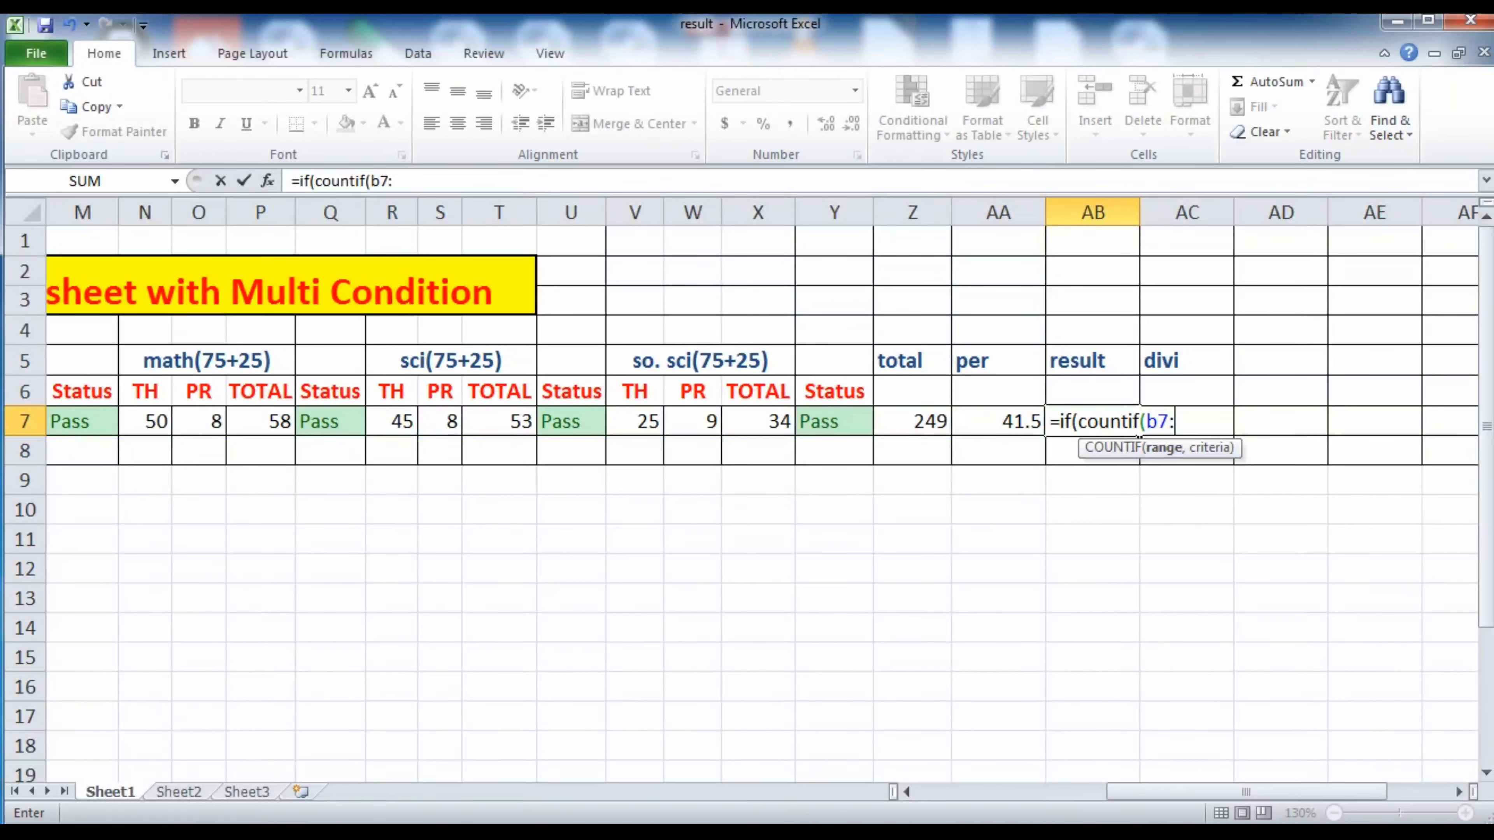
{"action": "type", "text": "y7"}
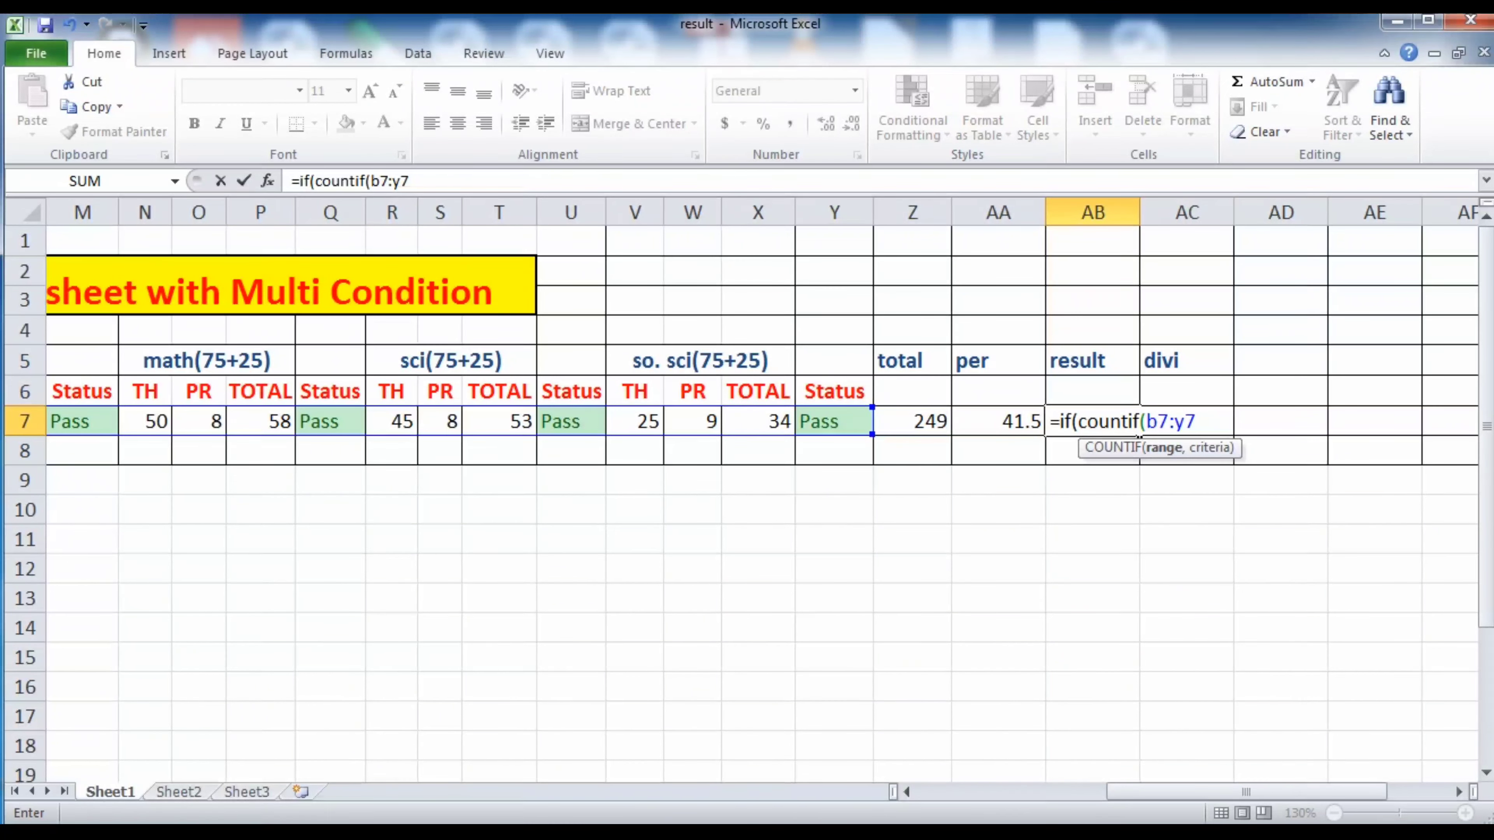
- Give the COUNTIF the criterion "Fail", test for a count =1, and return "Compart" when it is true
{"action": "type", "text": ",\"Fail\""}
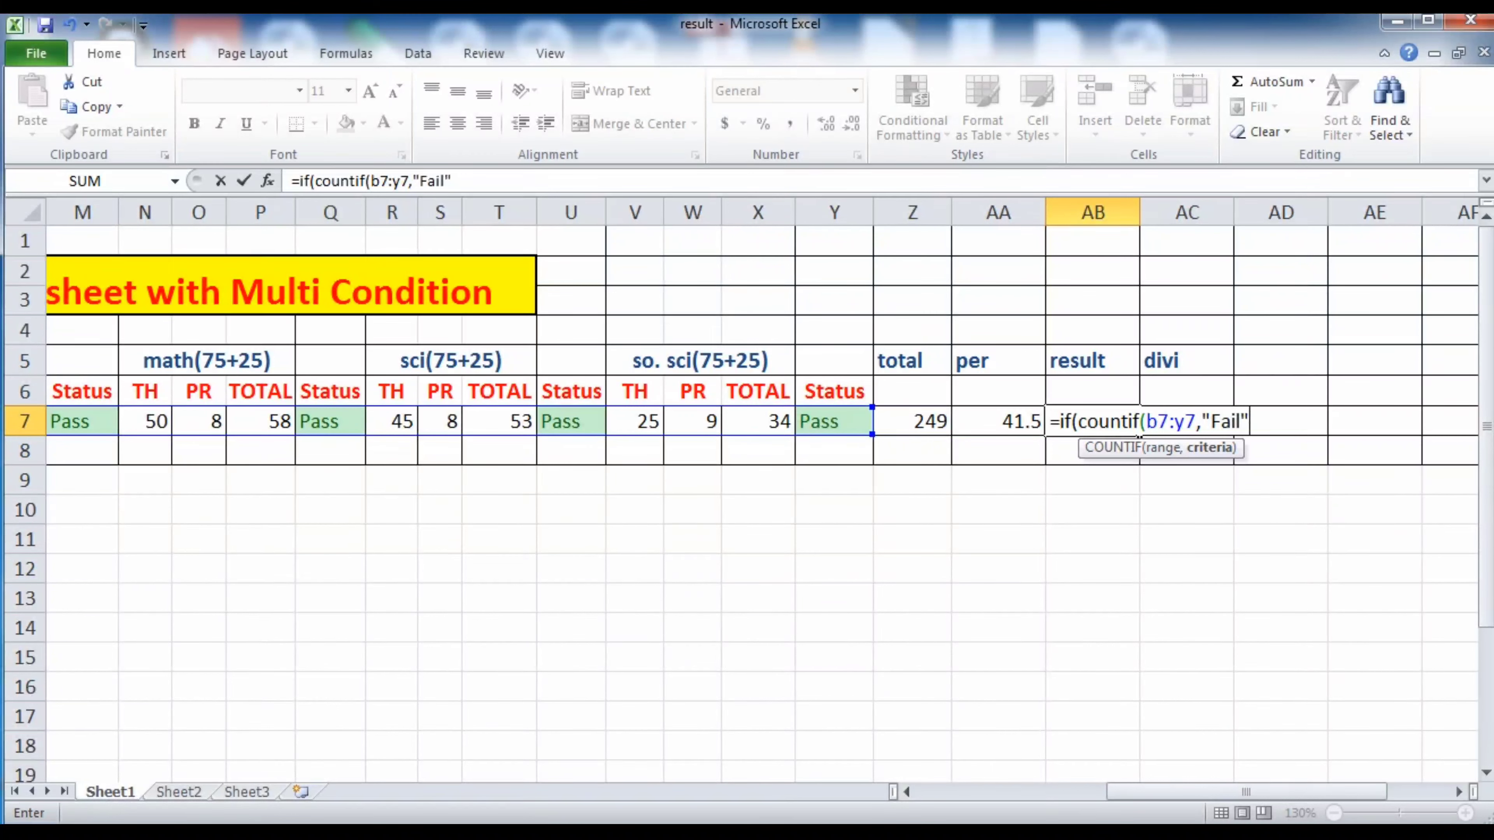
{"action": "type", "text": ")=1"}
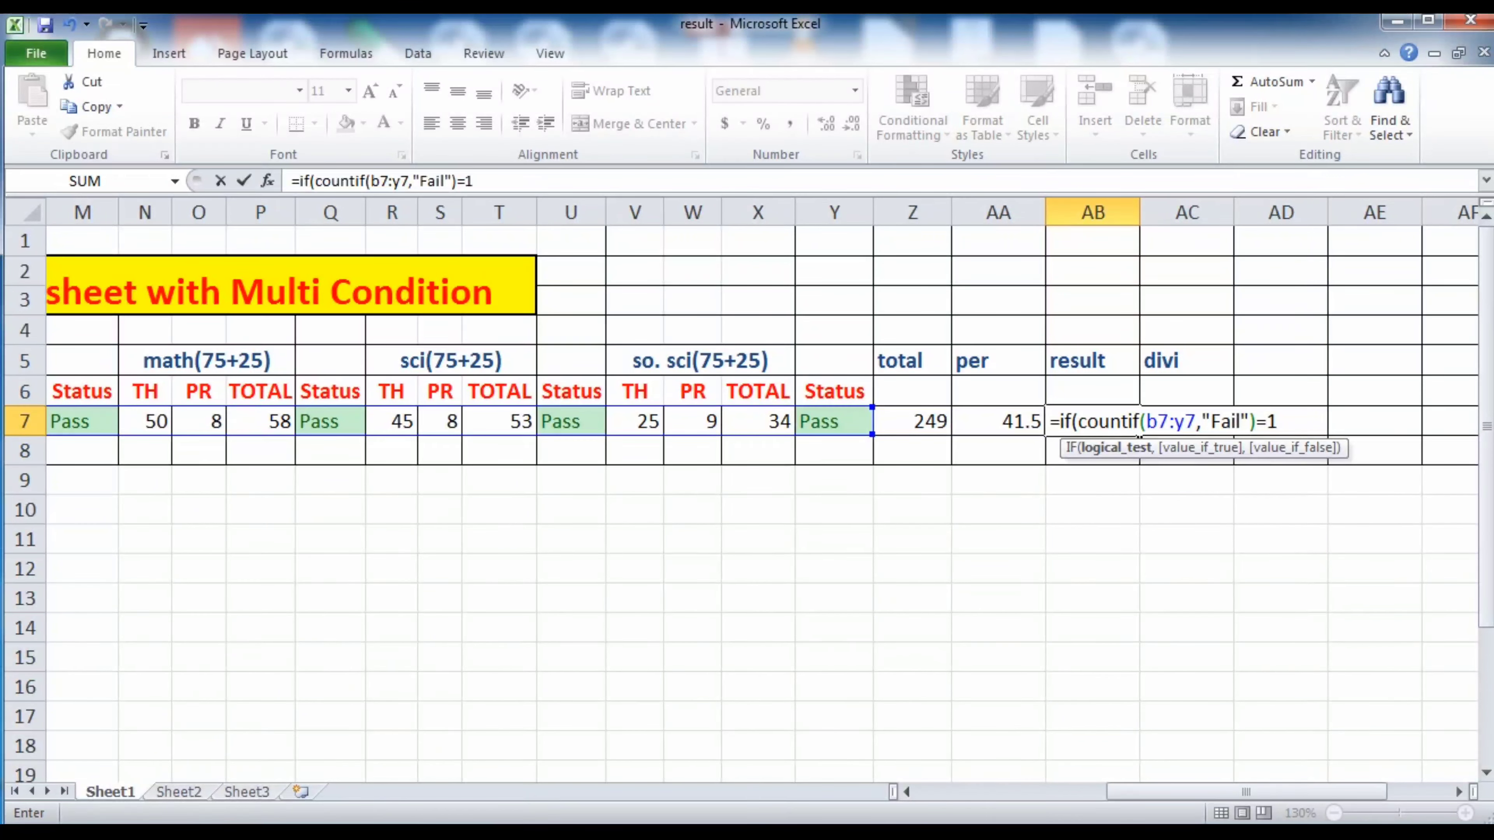
{"action": "type", "text": ",\"Co"}
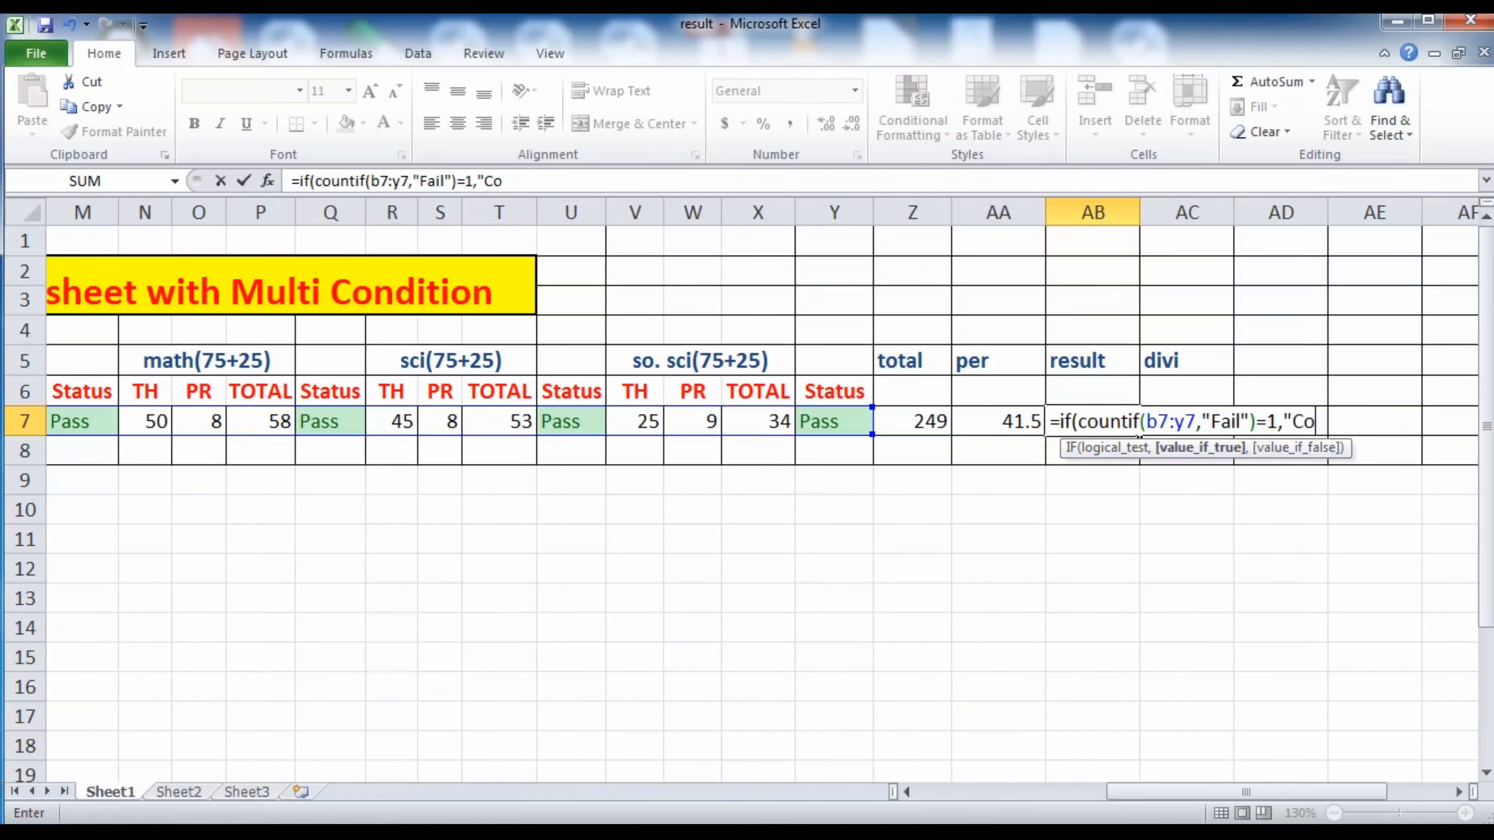
{"action": "type", "text": "mpart\""}
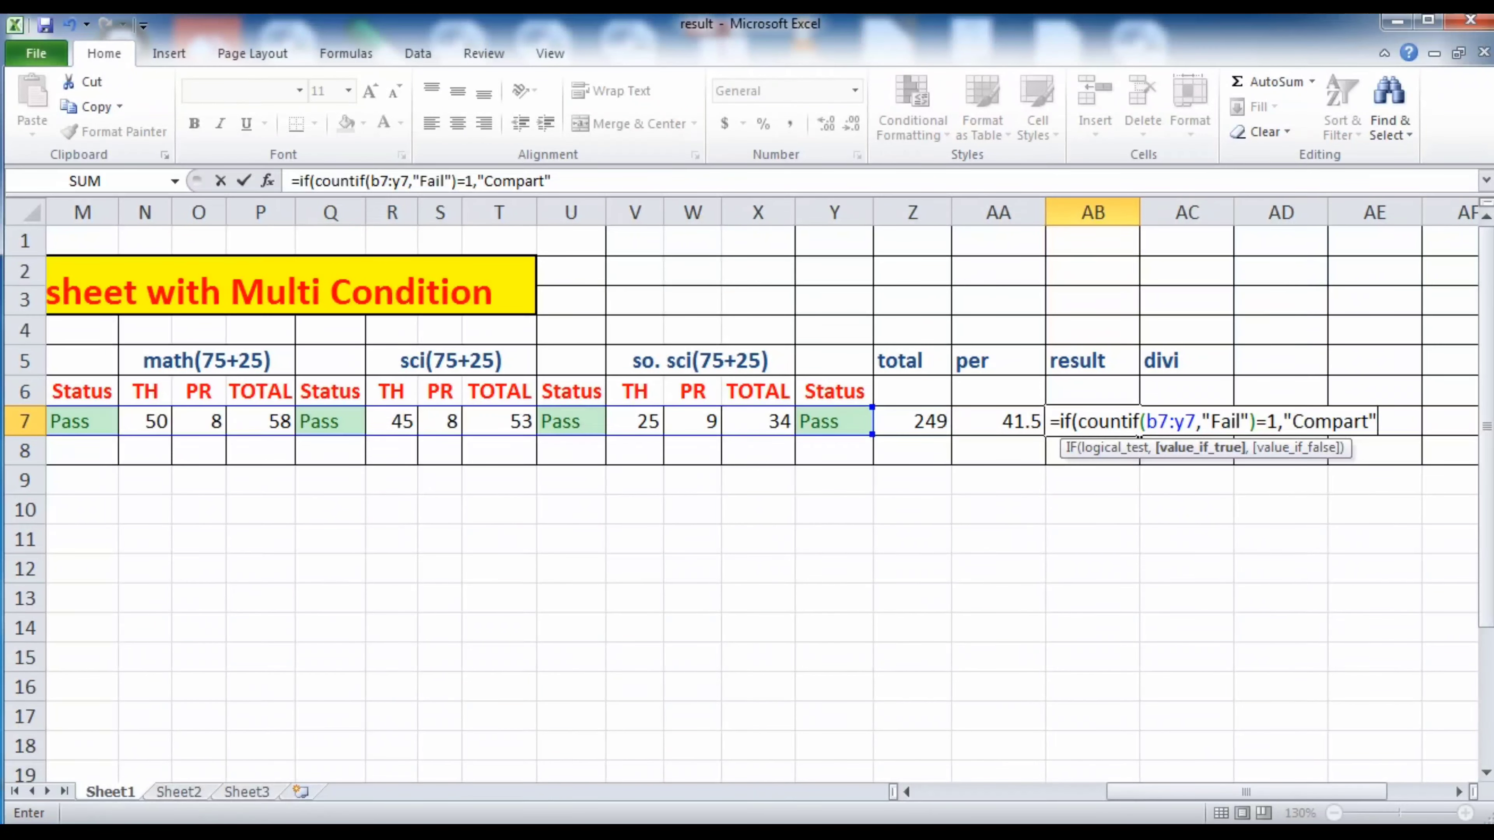
- Nest a second IF in the AB7 formula that returns "Fail" when COUNTIF of "Fail" over b7:y7 is >=2
{"action": "type", "text": ","}
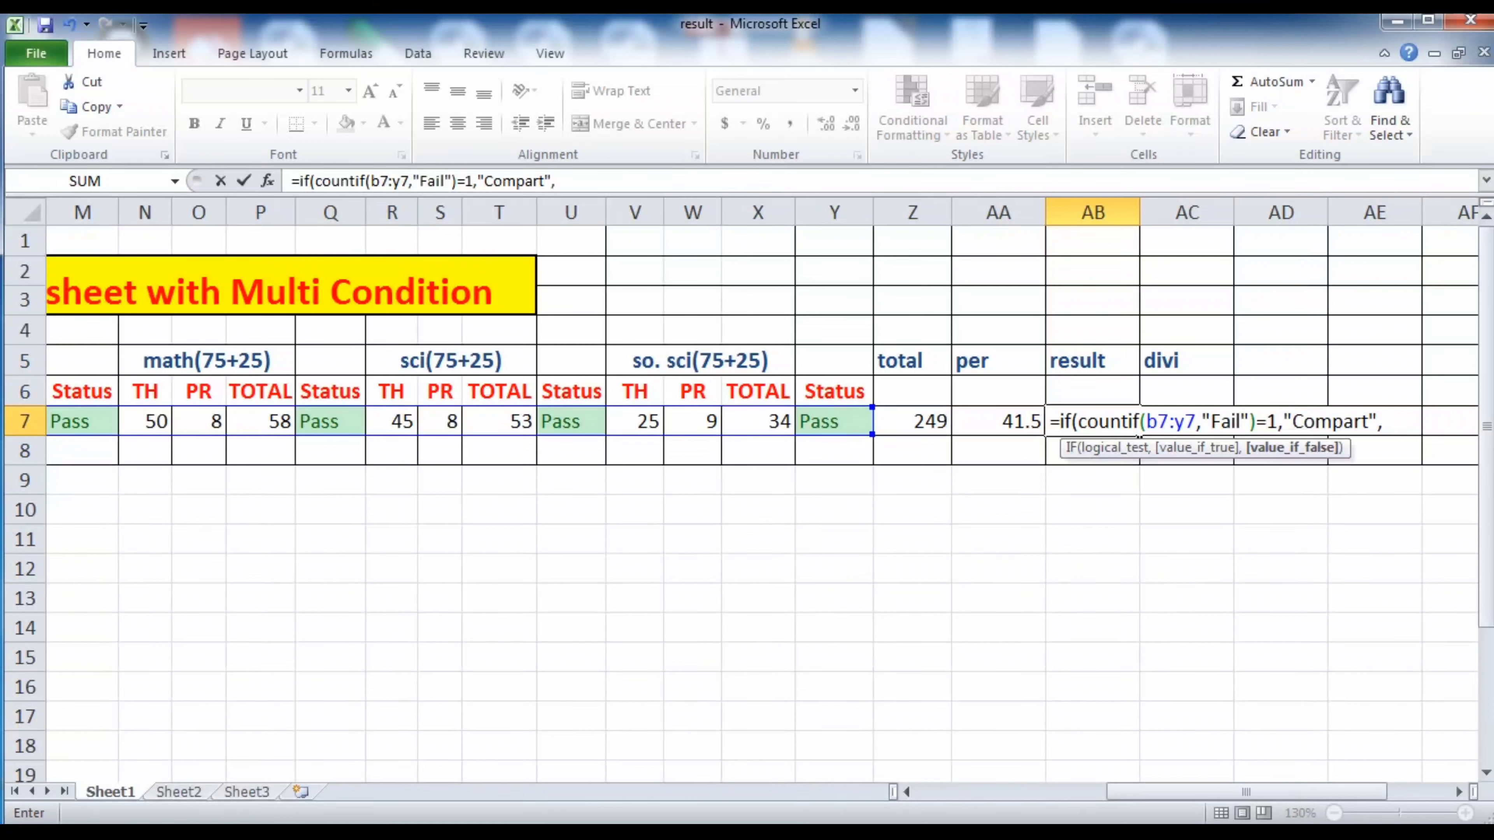
{"action": "type", "text": "if("}
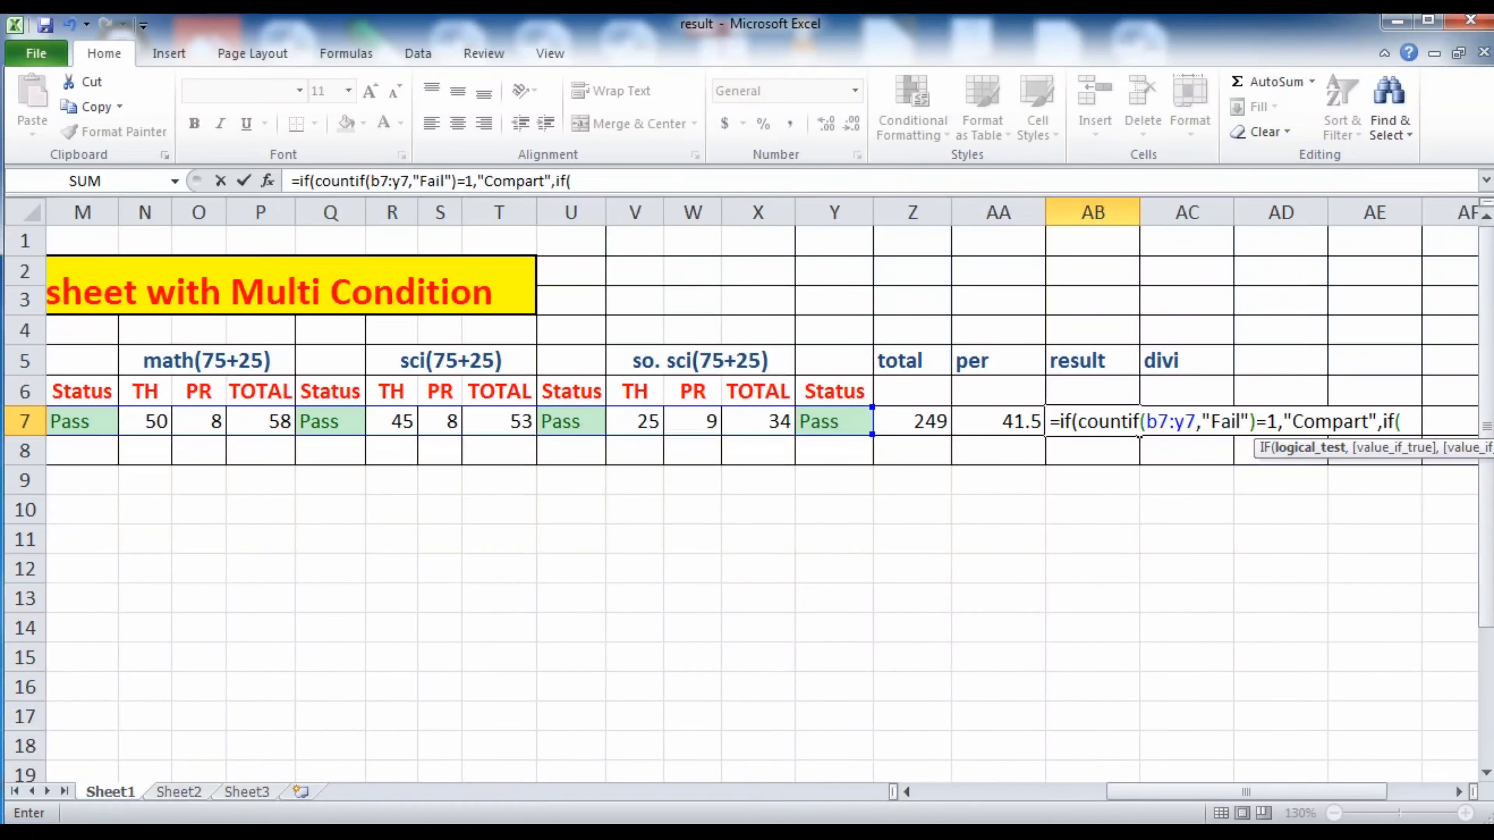
{"action": "type", "text": "count"}
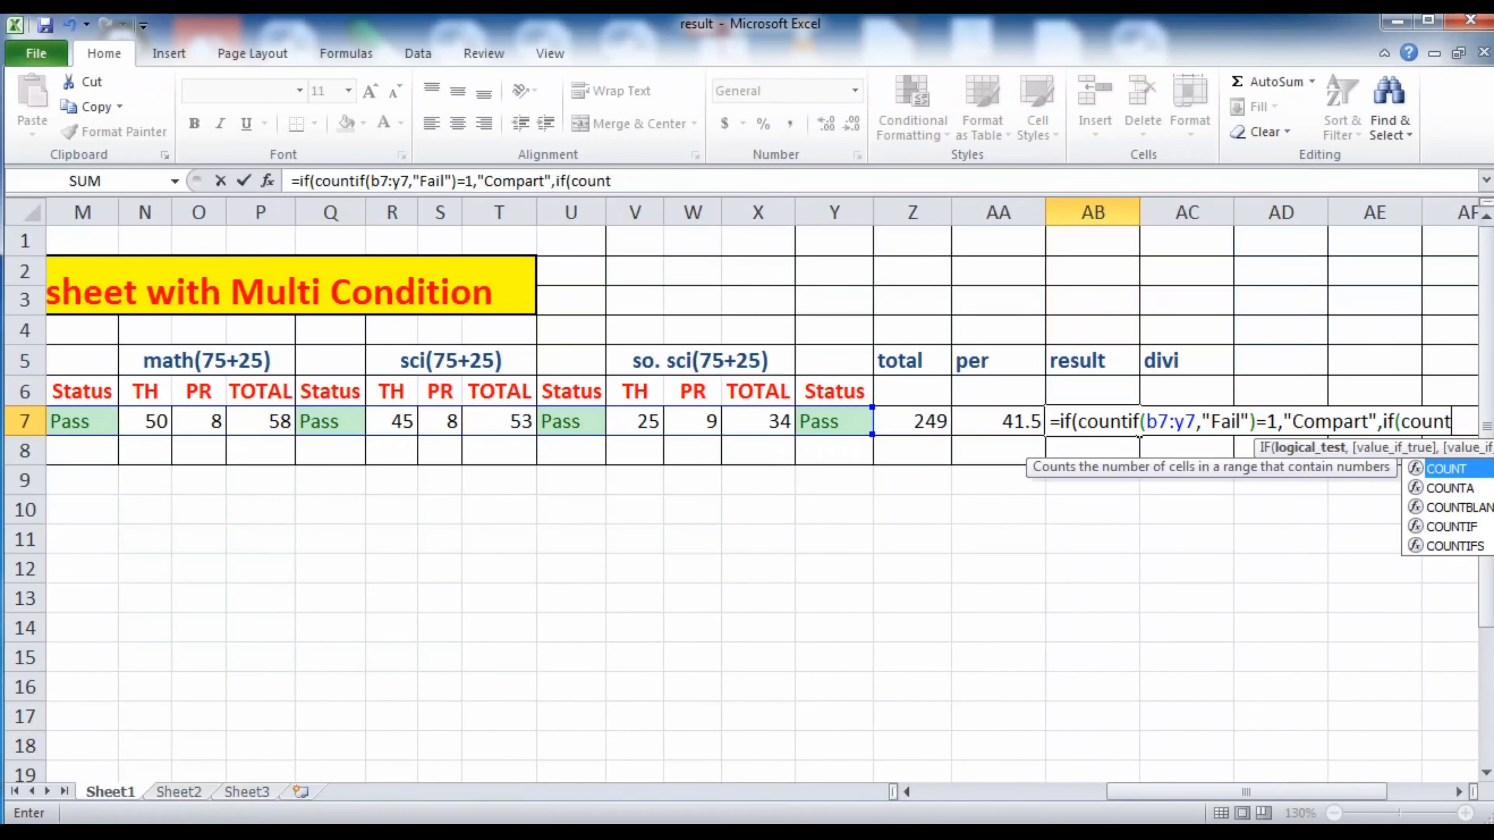
{"action": "key", "text": "Down"}
{"action": "key", "text": "Down"}
{"action": "key", "text": "Down"}
{"action": "key", "text": "Tab"}
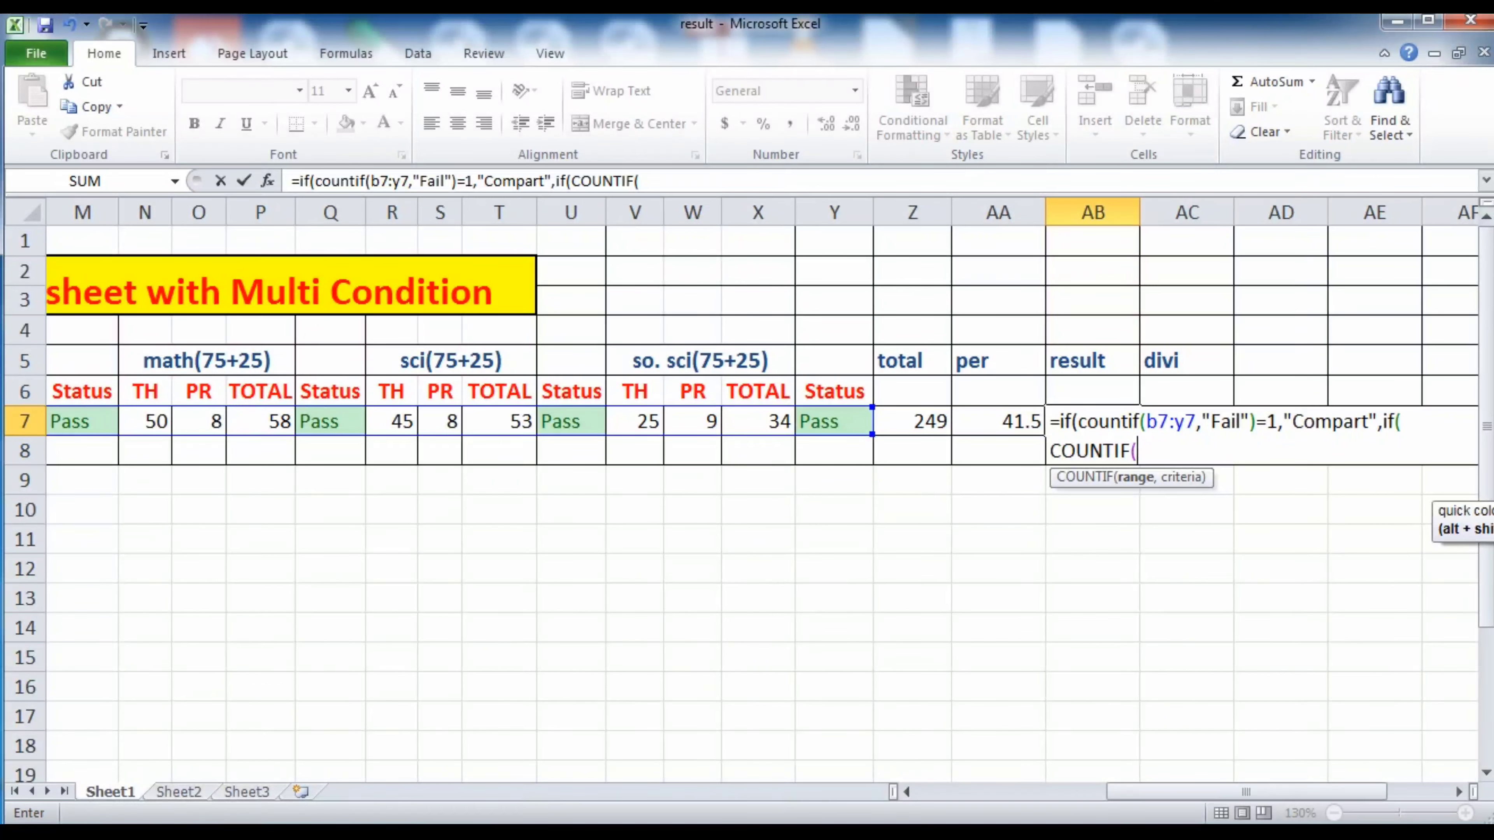
{"action": "type", "text": "b7"}
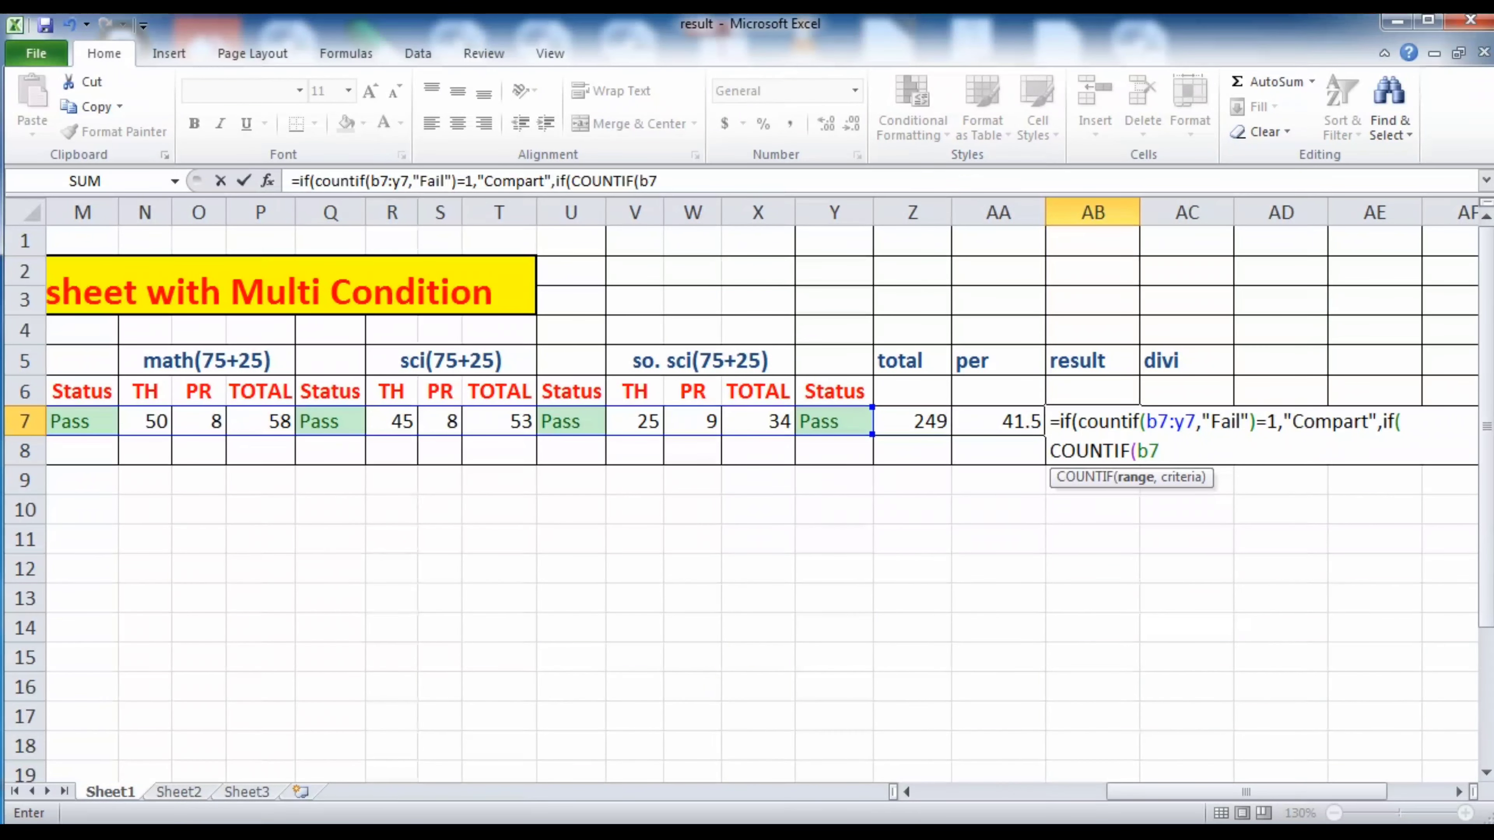
{"action": "type", "text": ":y7,\"Fai"}
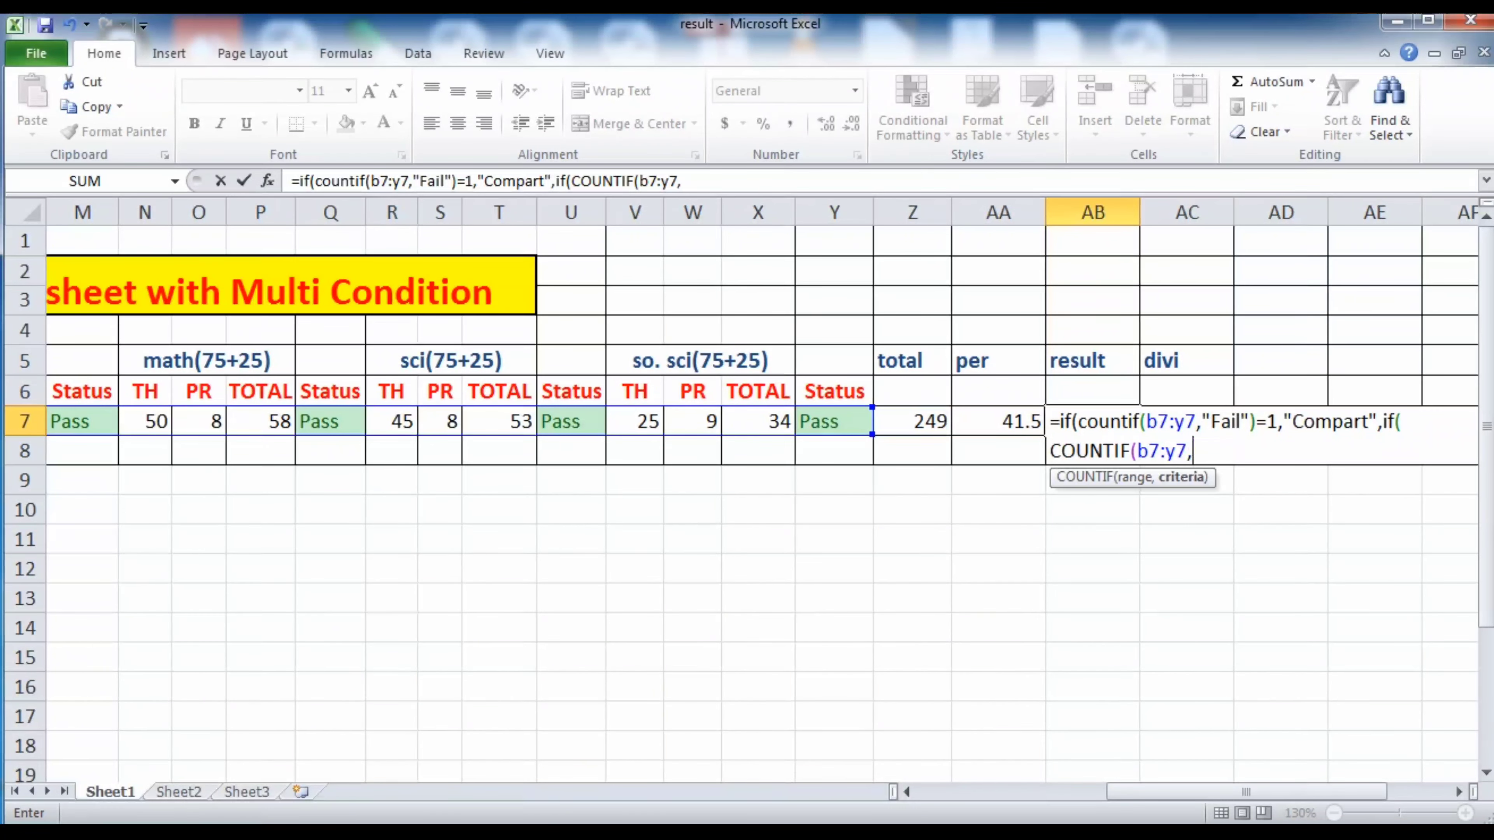
{"action": "type", "text": "l\")"}
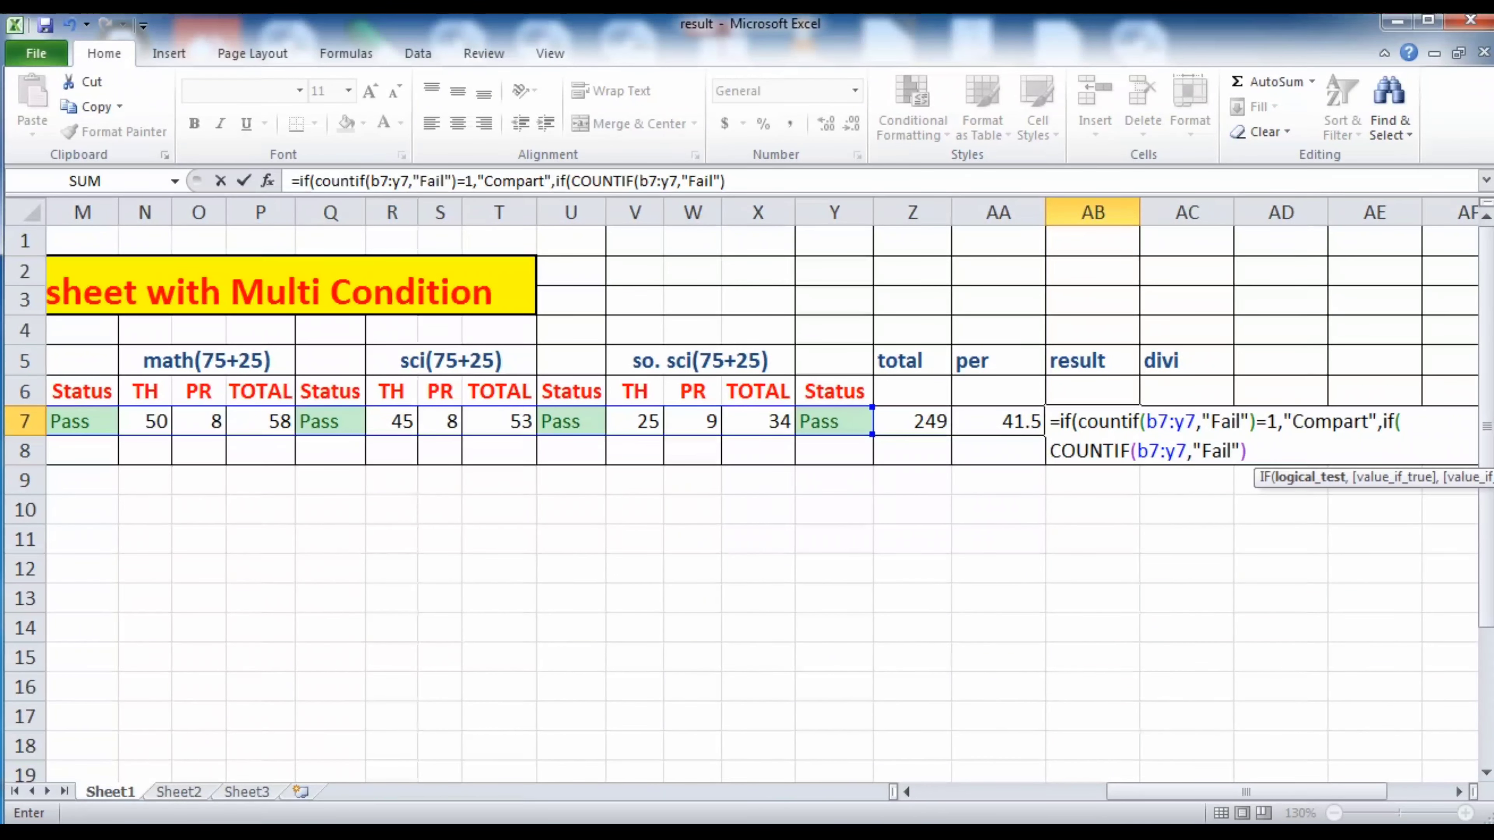
{"action": "type", "text": ">=2,\""}
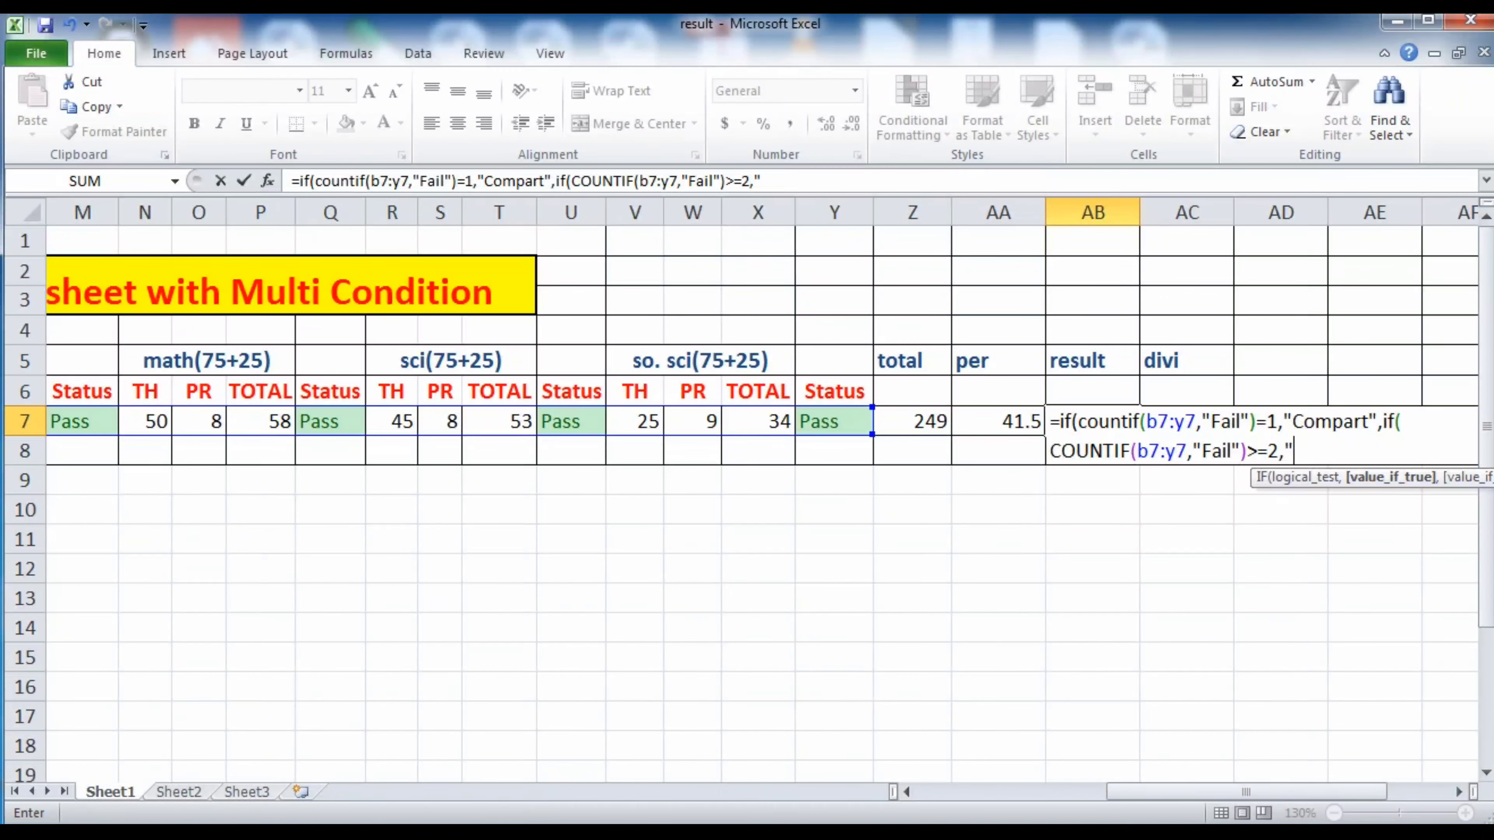
{"action": "type", "text": "Fail\","}
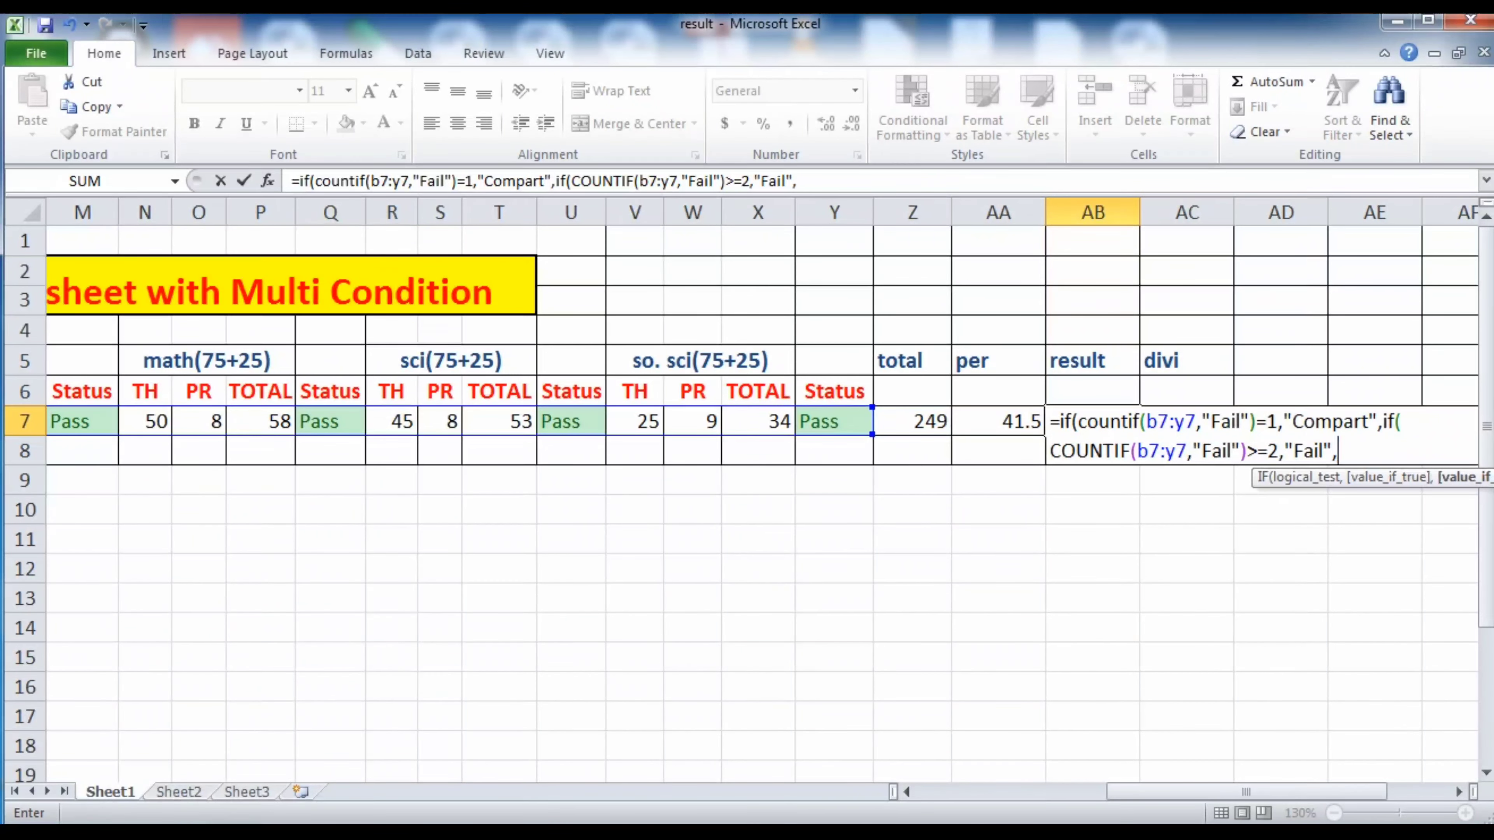
- Nest a third IF in the AB7 formula testing whether COUNTIF of "ABS" over b7:y7 is >=1
{"action": "type", "text": "if("}
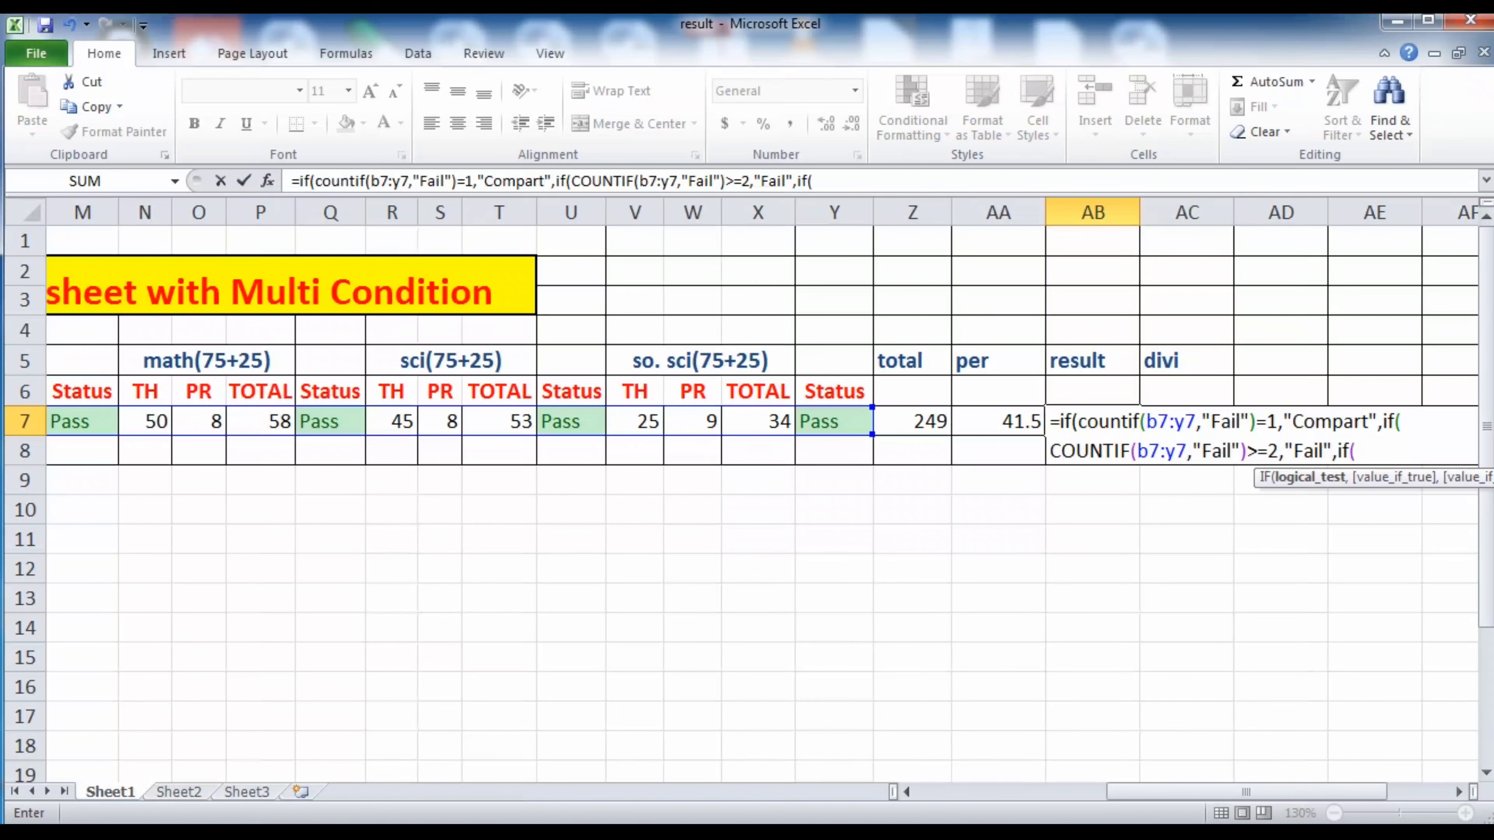
{"action": "type", "text": "co"}
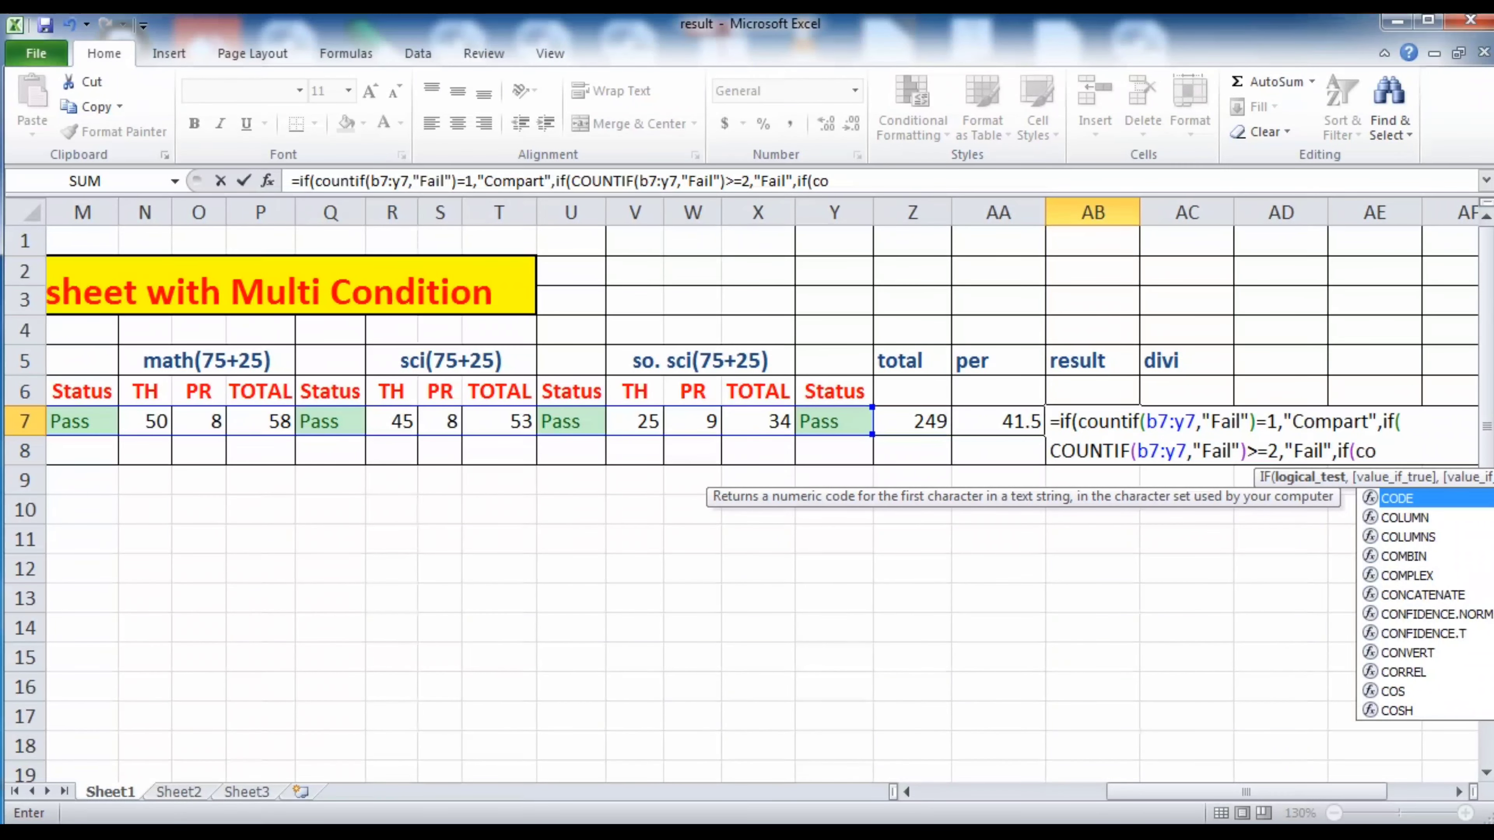
{"action": "type", "text": "un"}
{"action": "key", "text": "Down"}
{"action": "key", "text": "Down"}
{"action": "key", "text": "Down"}
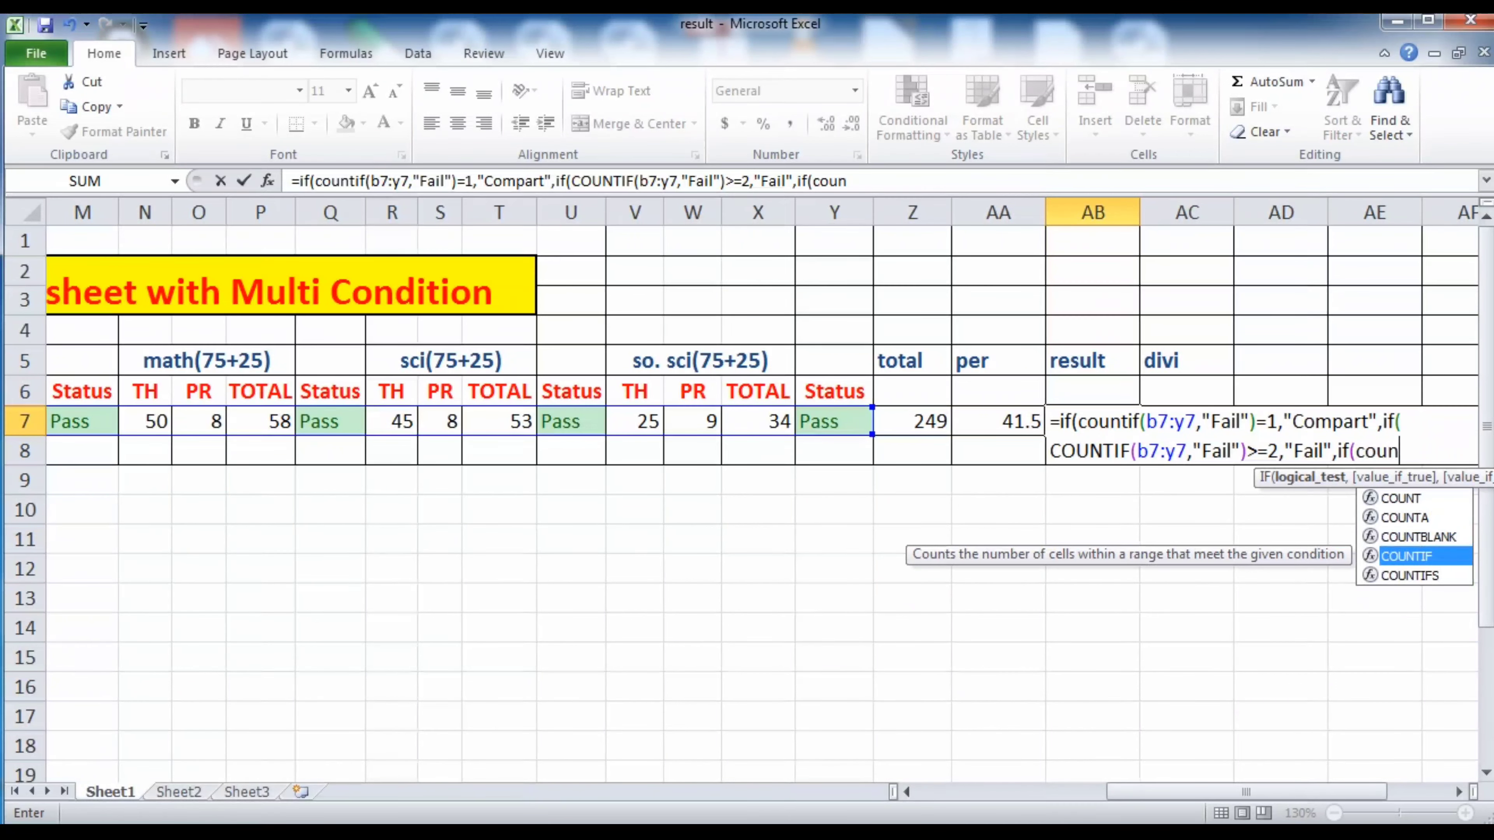
{"action": "key", "text": "Tab"}
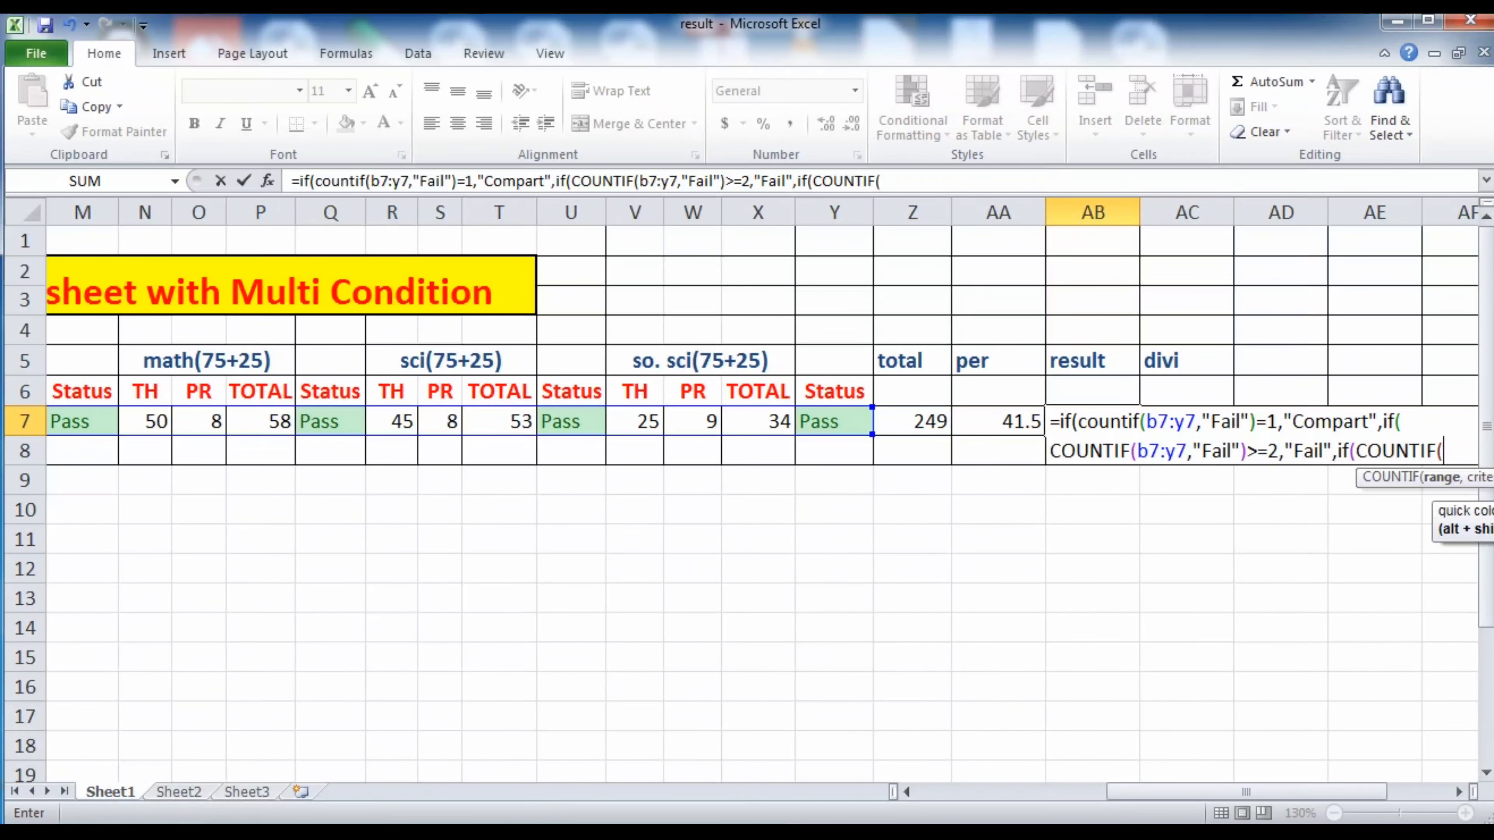
{"action": "type", "text": "b7:y7"}
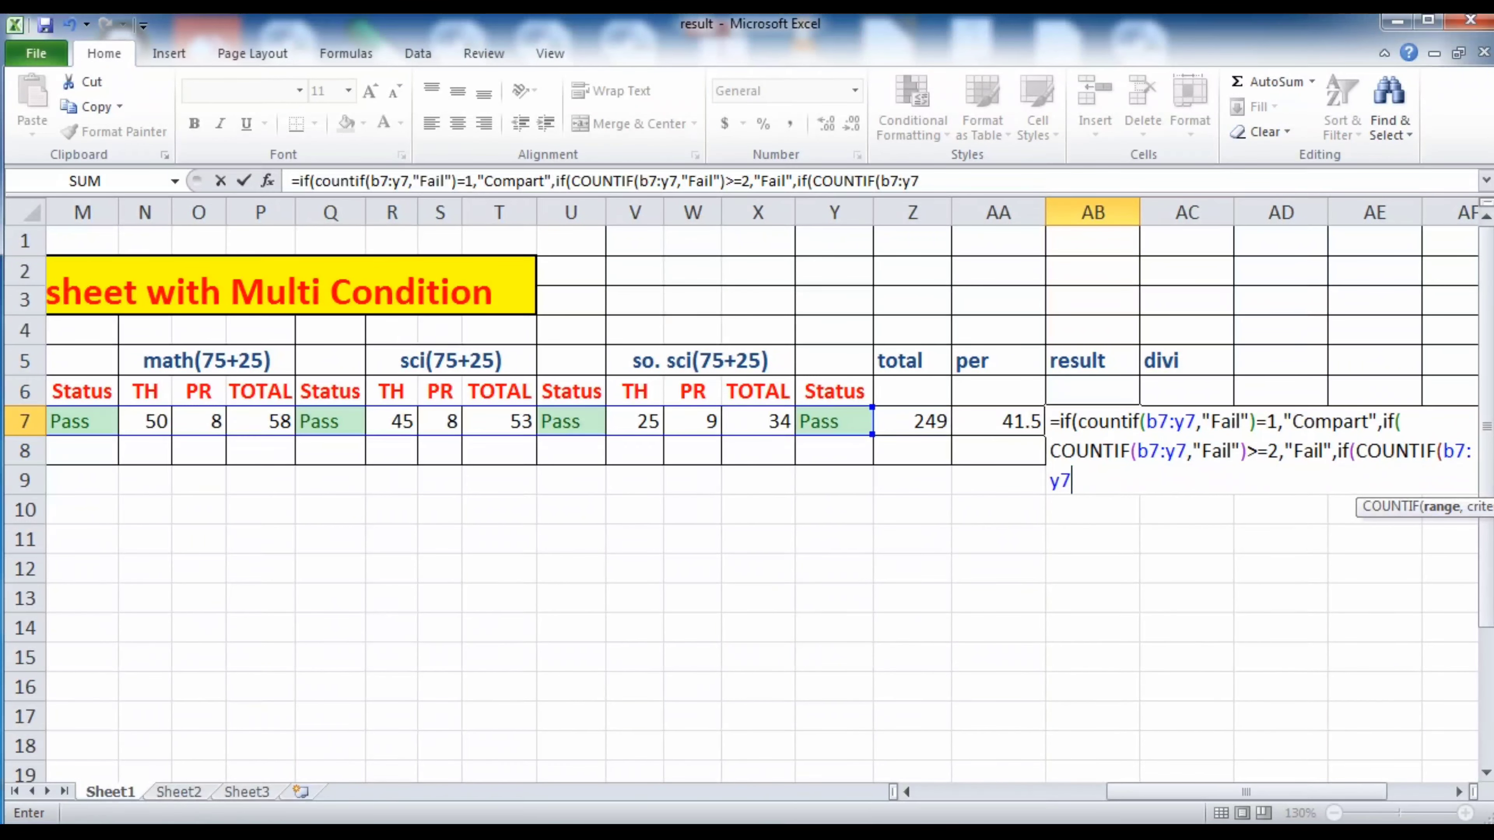
{"action": "type", "text": ",\"ABS\""}
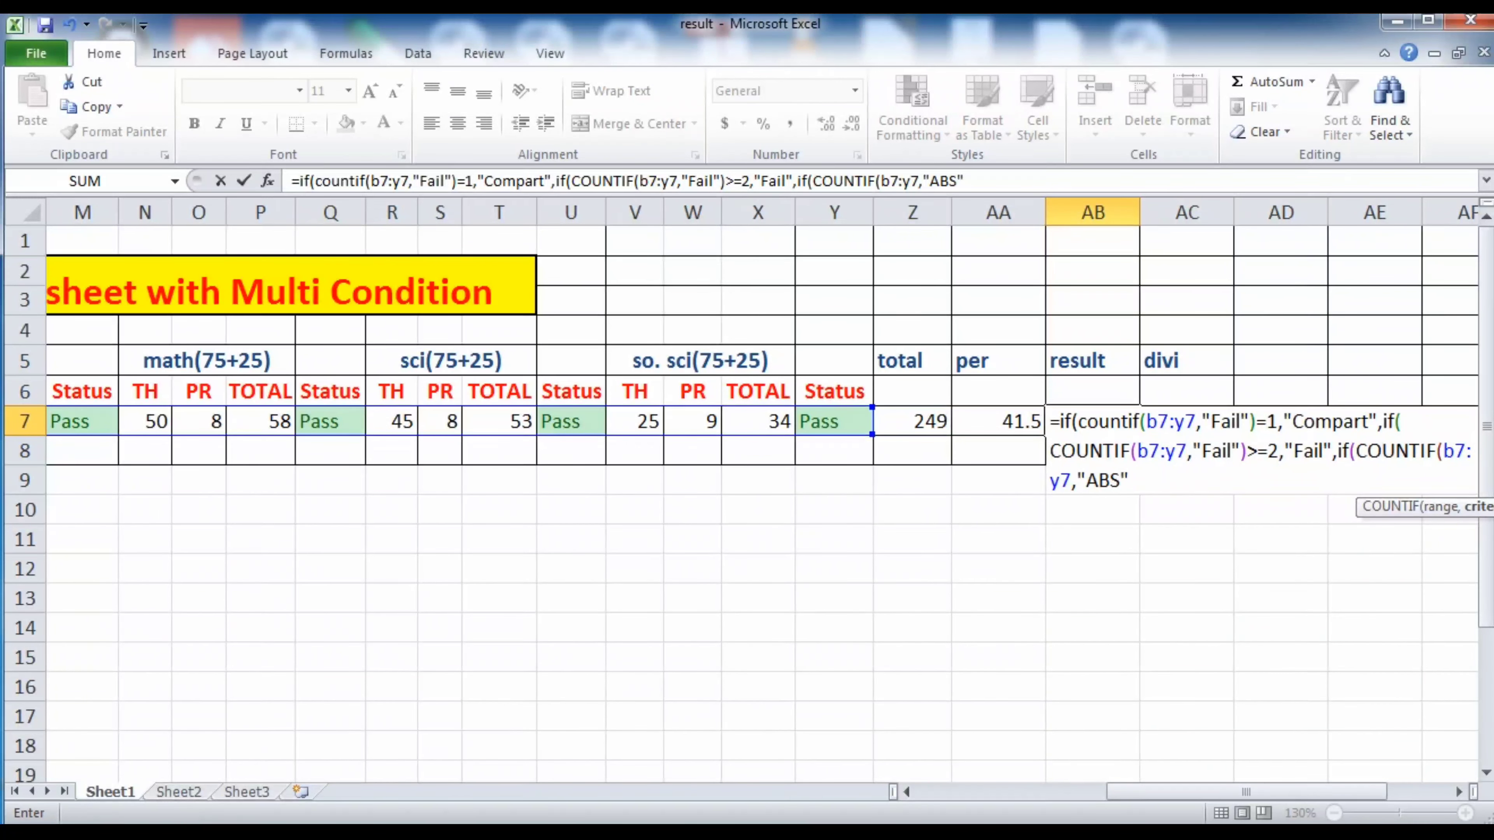
{"action": "type", "text": ")>=1"}
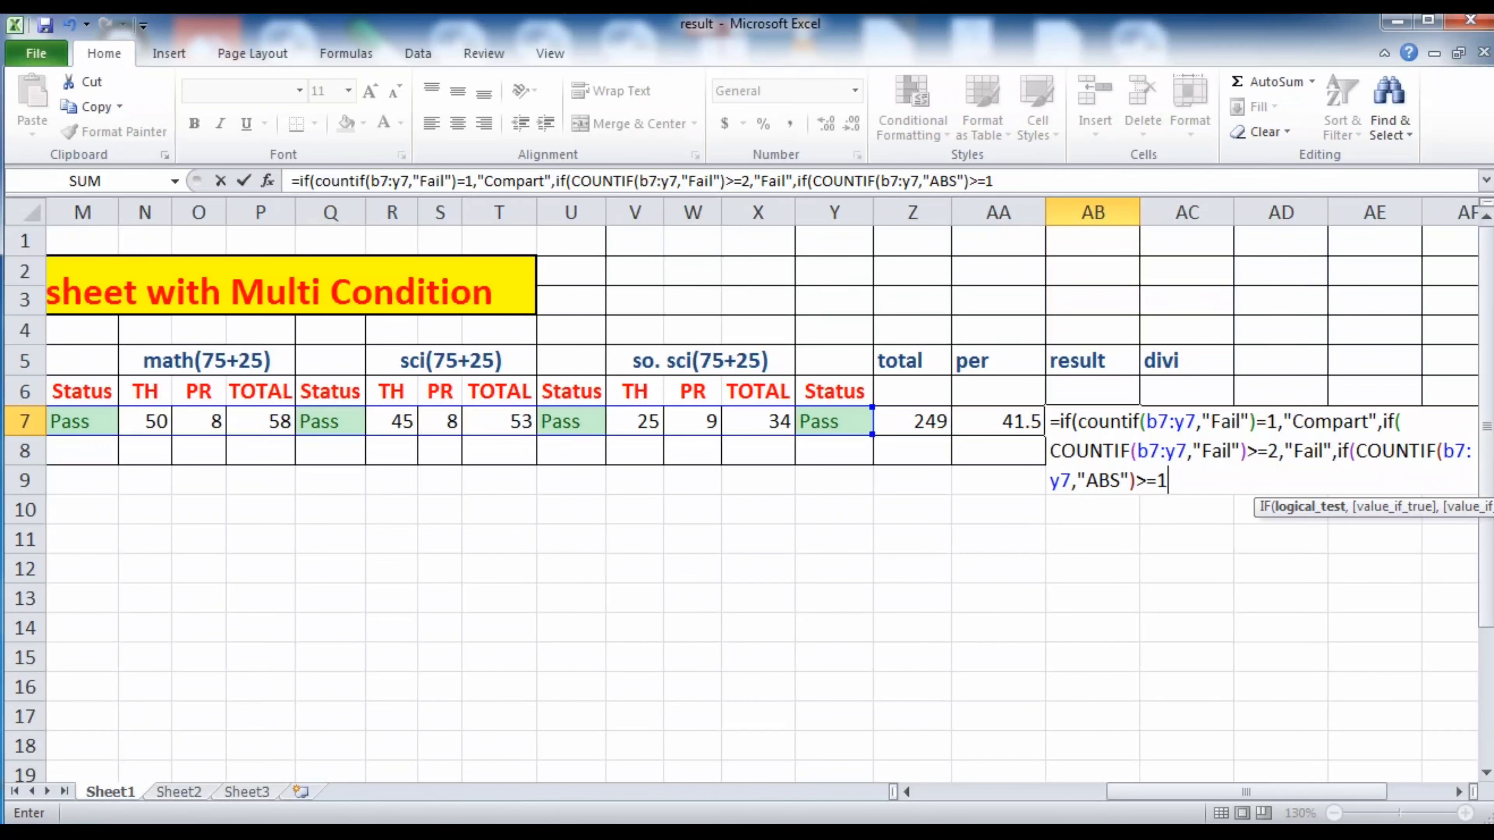
- Make the third IF return "Absent" when true and "Pass" otherwise, dismissing the Windows color scheme prompt, and complete the AB7 formula
{"action": "type", "text": ",\""}
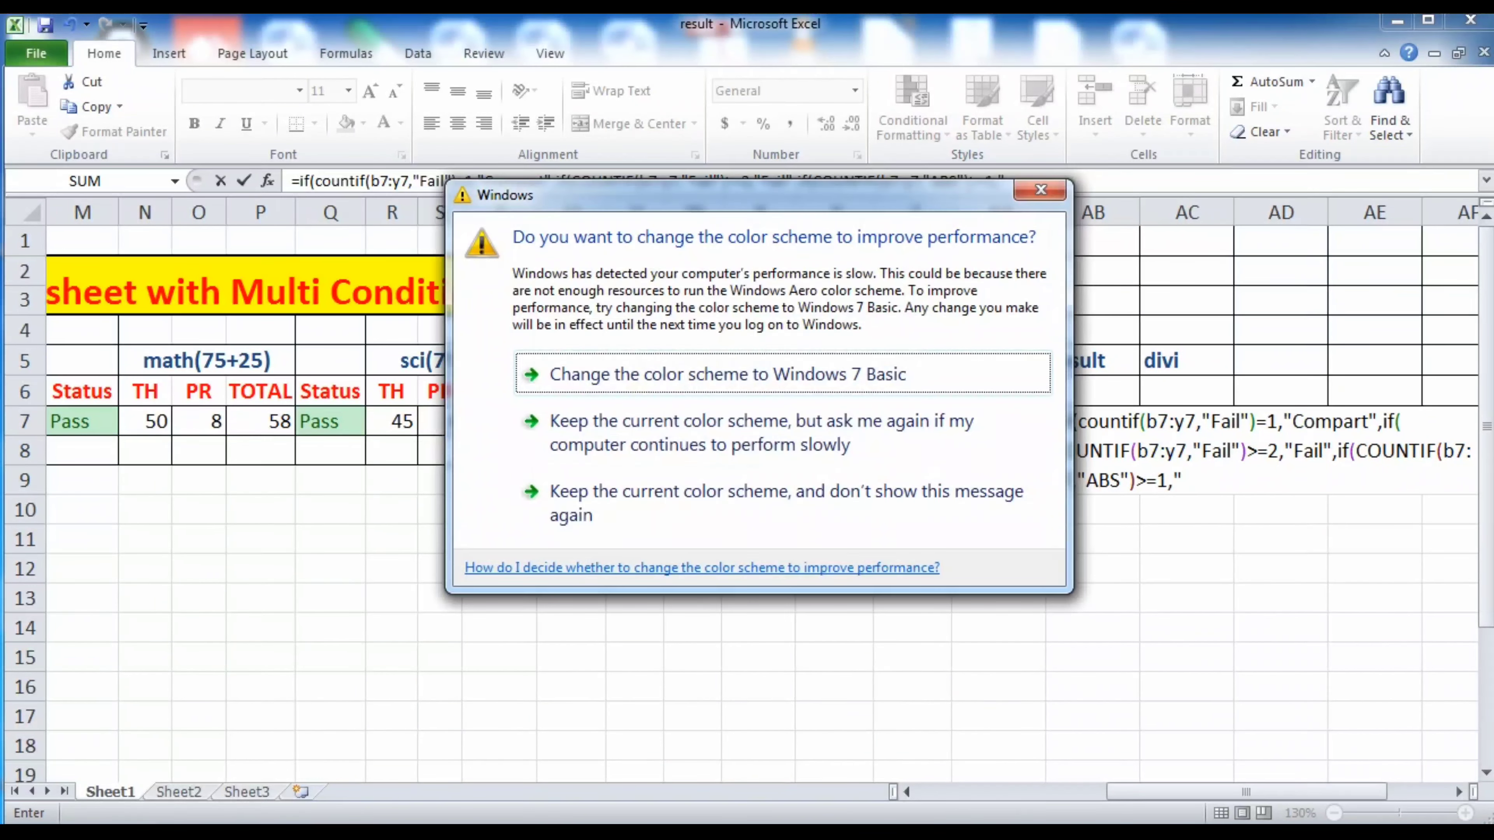
{"action": "left_click", "coordinate": [1039, 190]}
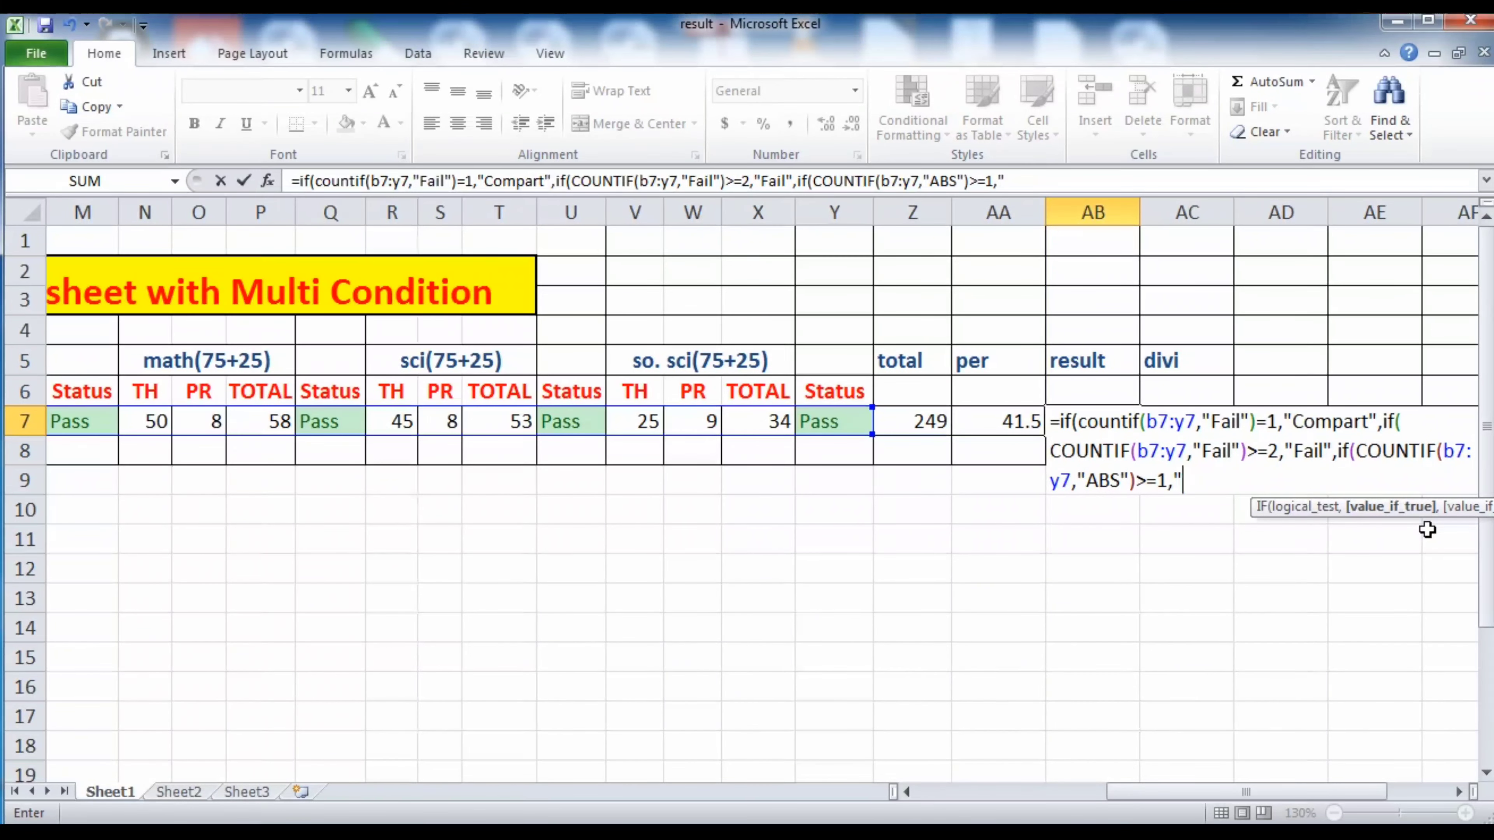
{"action": "type", "text": "Absent\""}
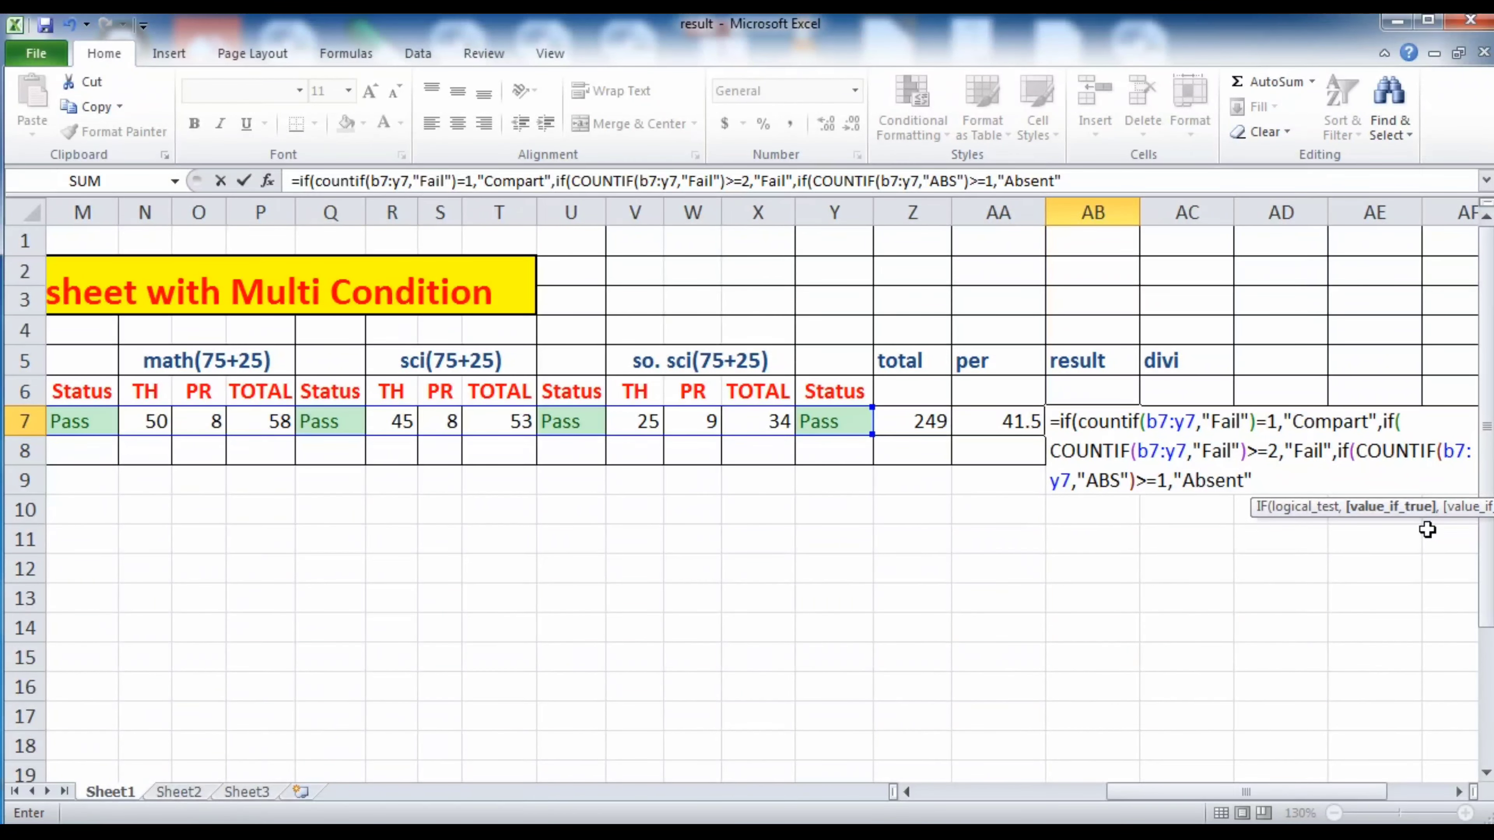
{"action": "type", "text": ",\"P"}
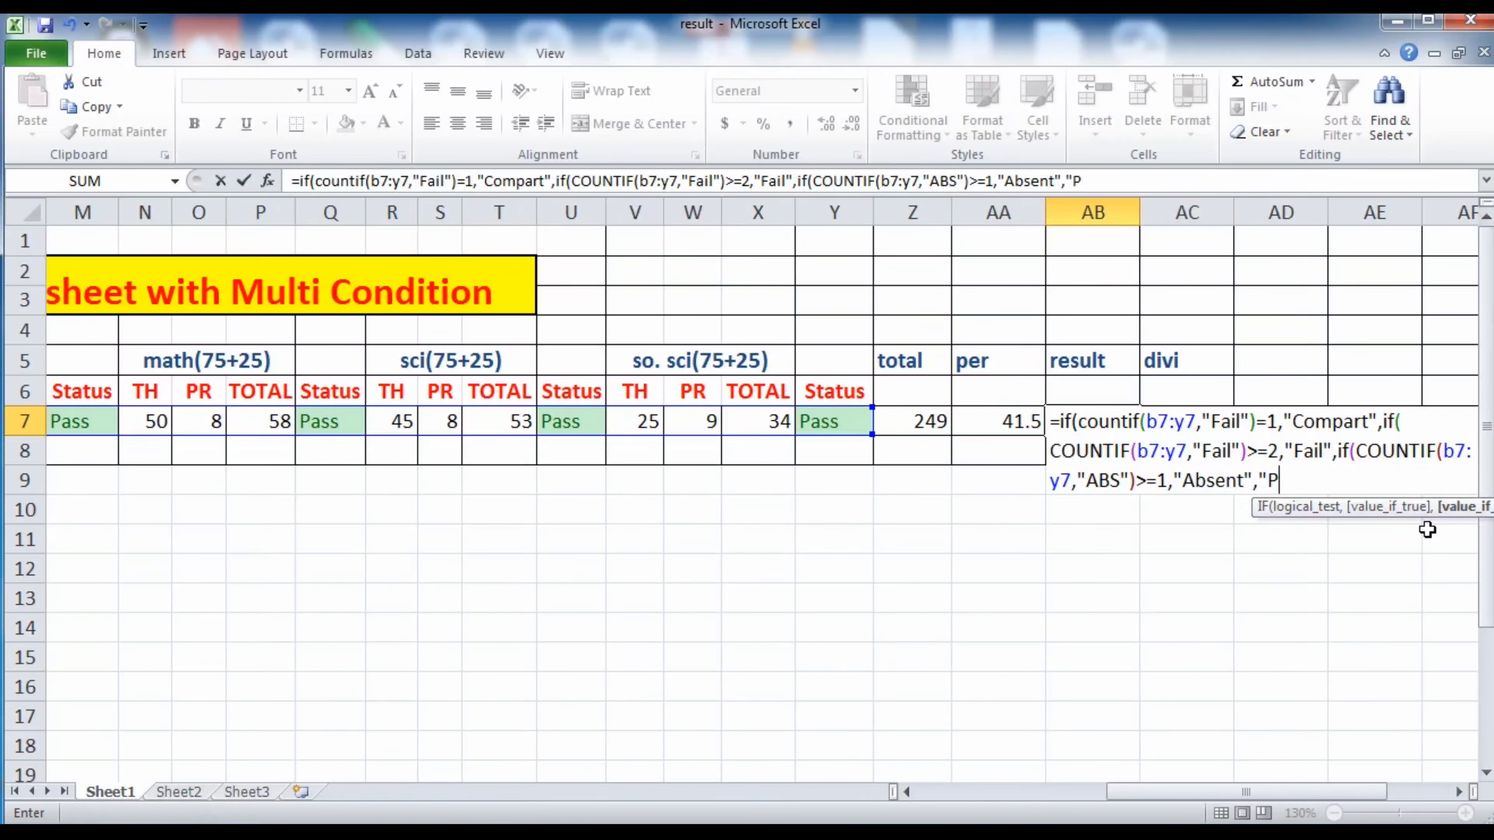
{"action": "type", "text": "ass\"))"}
{"action": "key", "text": "Return"}
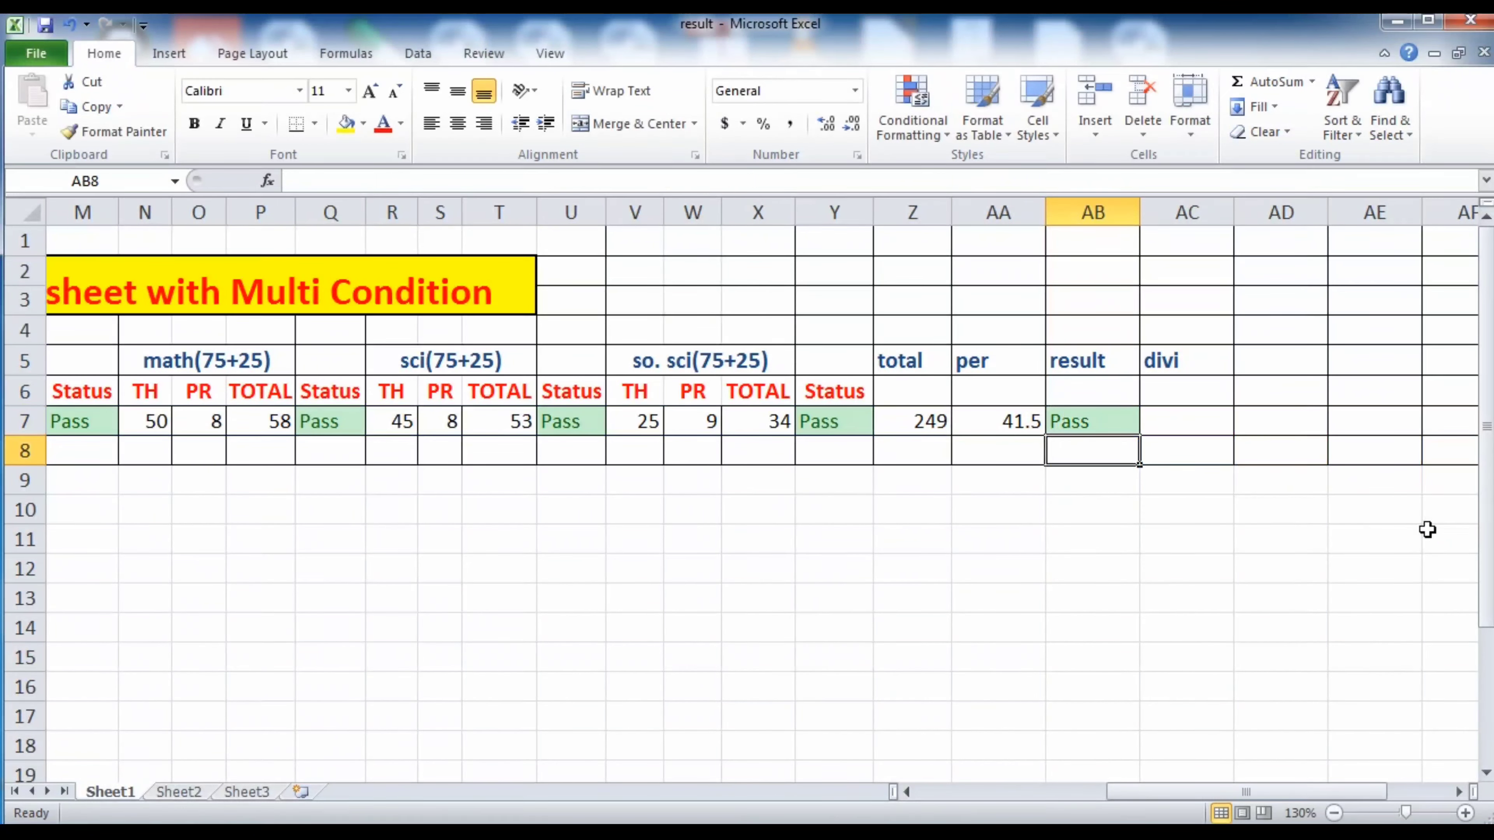
- Test the AB7 result for an absent subject by entering "a" as the so. sci theory mark in V7
{"action": "key", "text": "Up"}
{"action": "key", "text": "Left"}
{"action": "key", "text": "Left"}
{"action": "key", "text": "Left"}
{"action": "key", "text": "Left"}
{"action": "key", "text": "Left"}
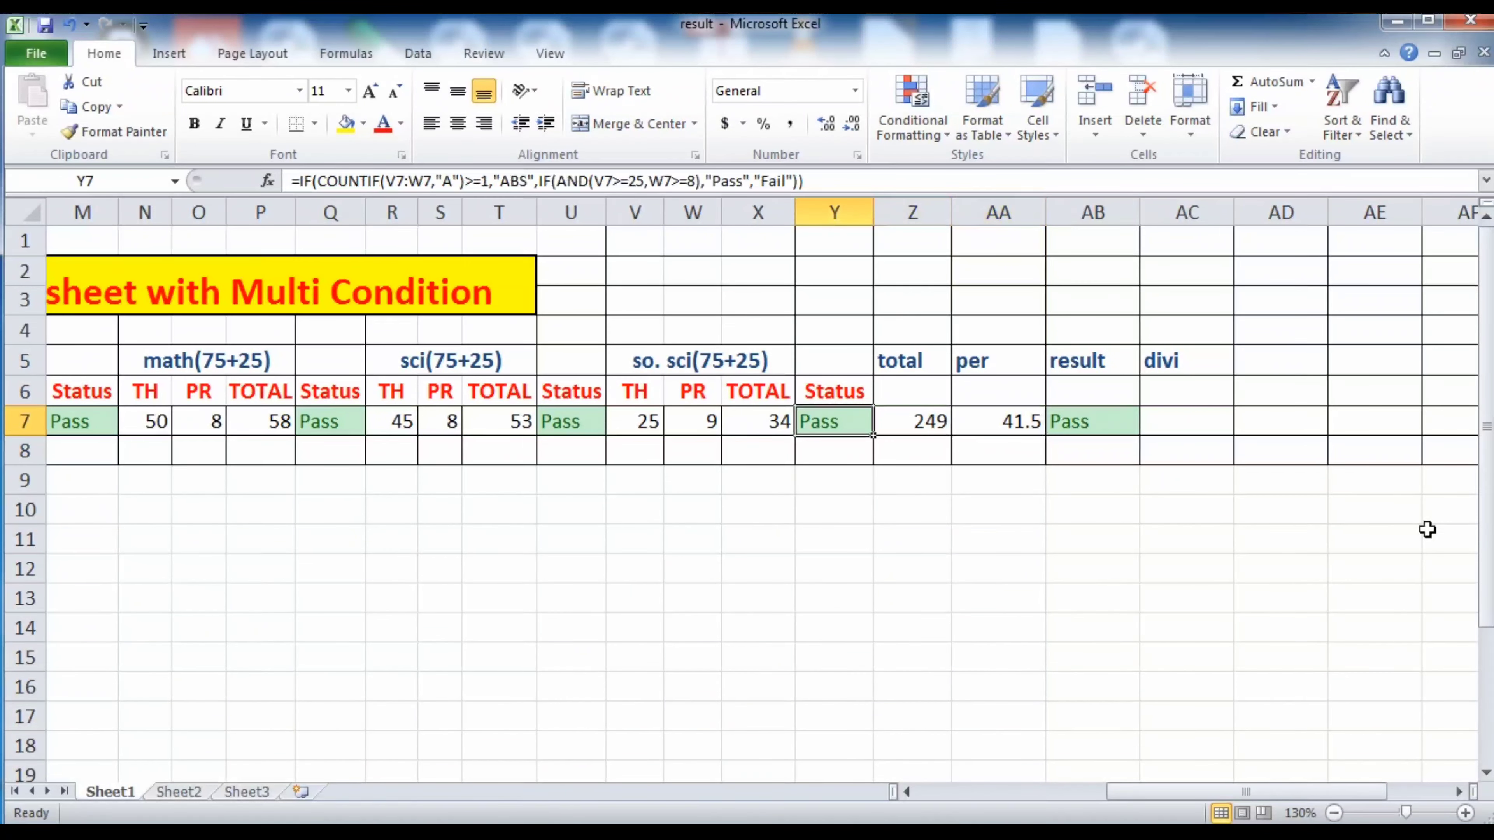
{"action": "key", "text": "Left"}
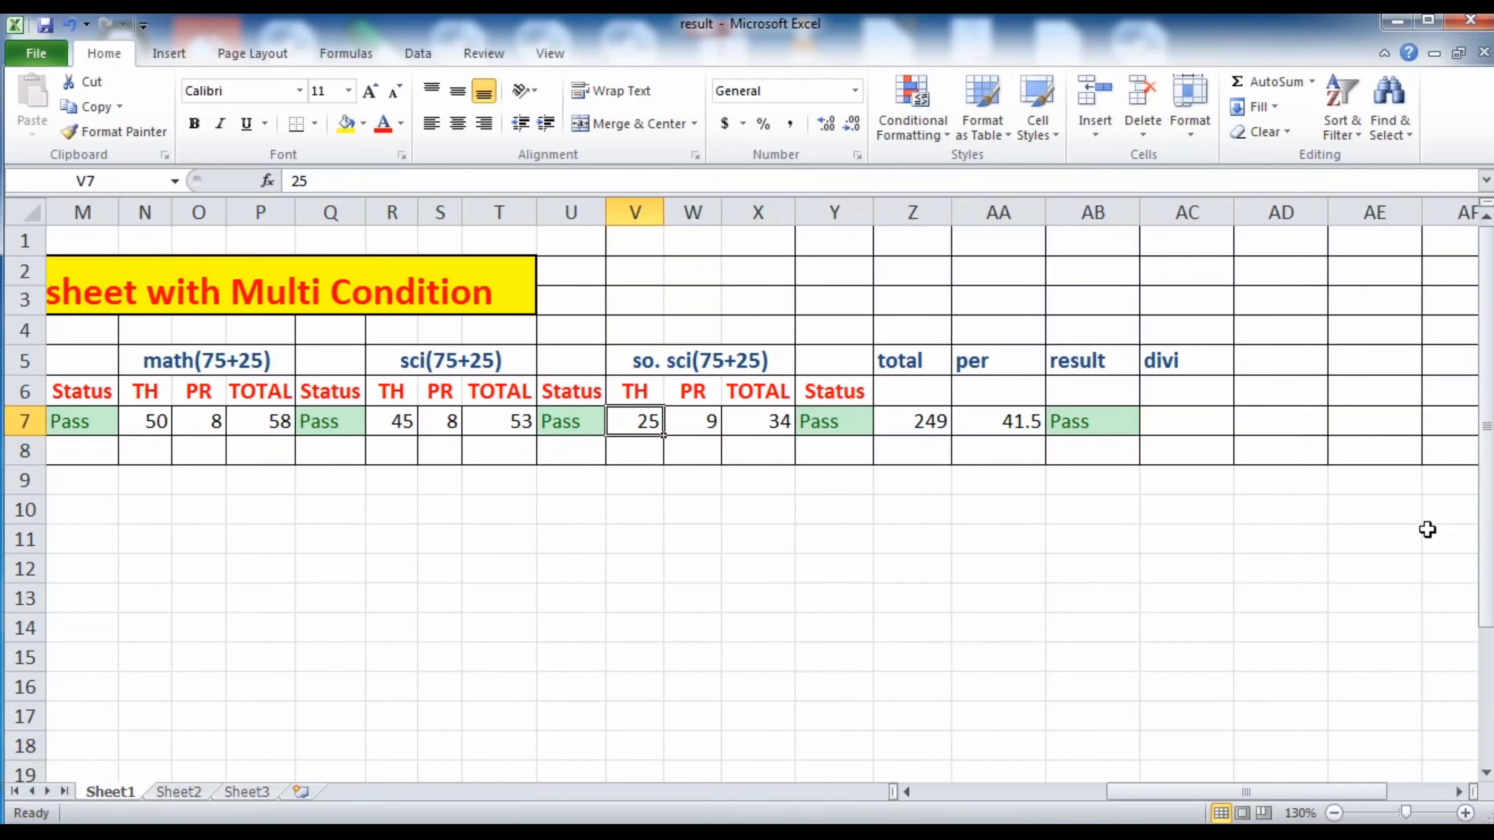
{"action": "type", "text": "a"}
{"action": "key", "text": "Tab"}
{"action": "key", "text": "Right"}
{"action": "key", "text": "Right"}
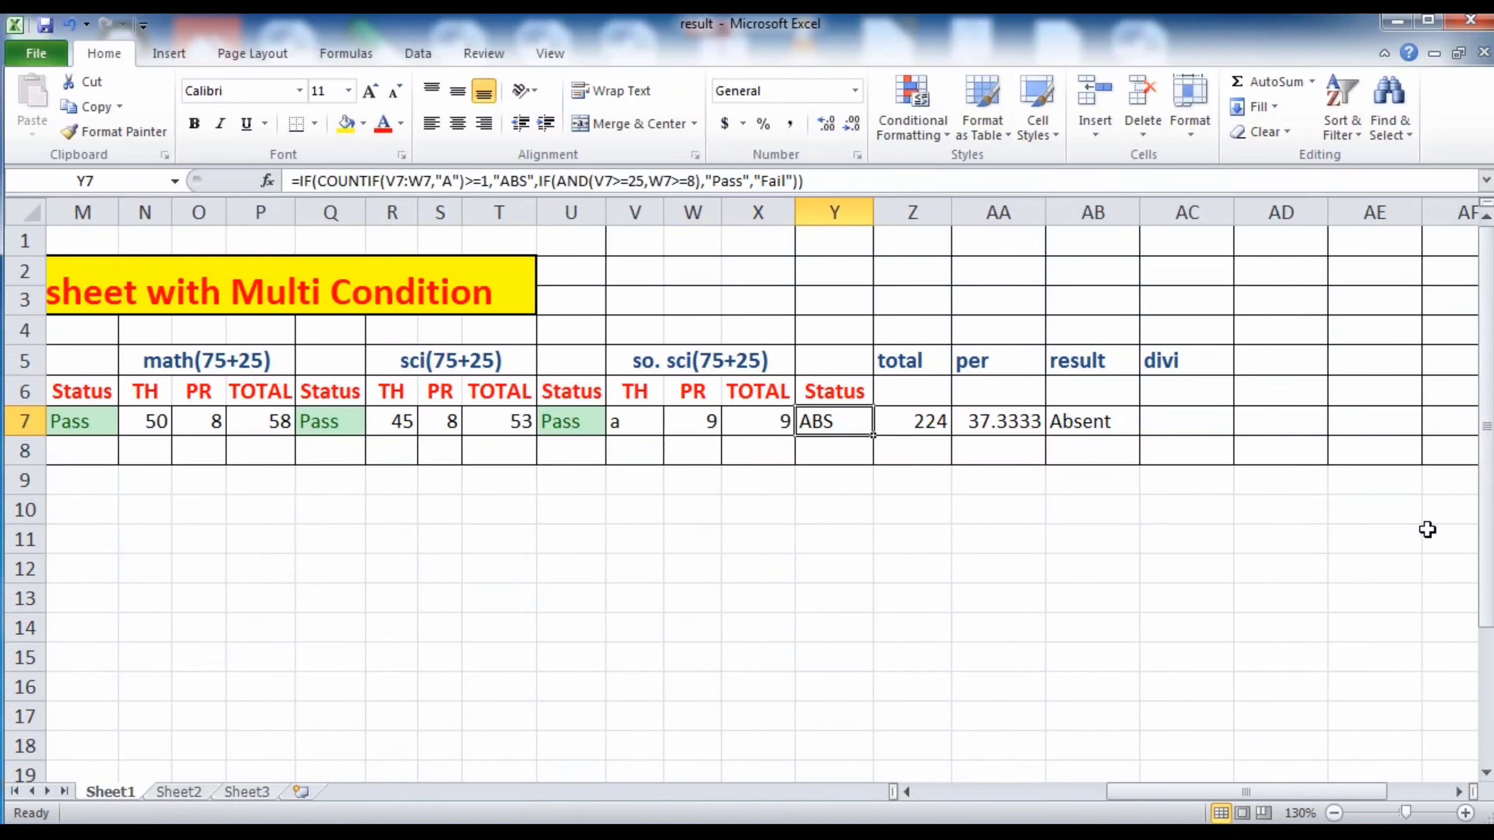
{"action": "key", "text": "Right"}
{"action": "key", "text": "Right"}
{"action": "key", "text": "Right"}
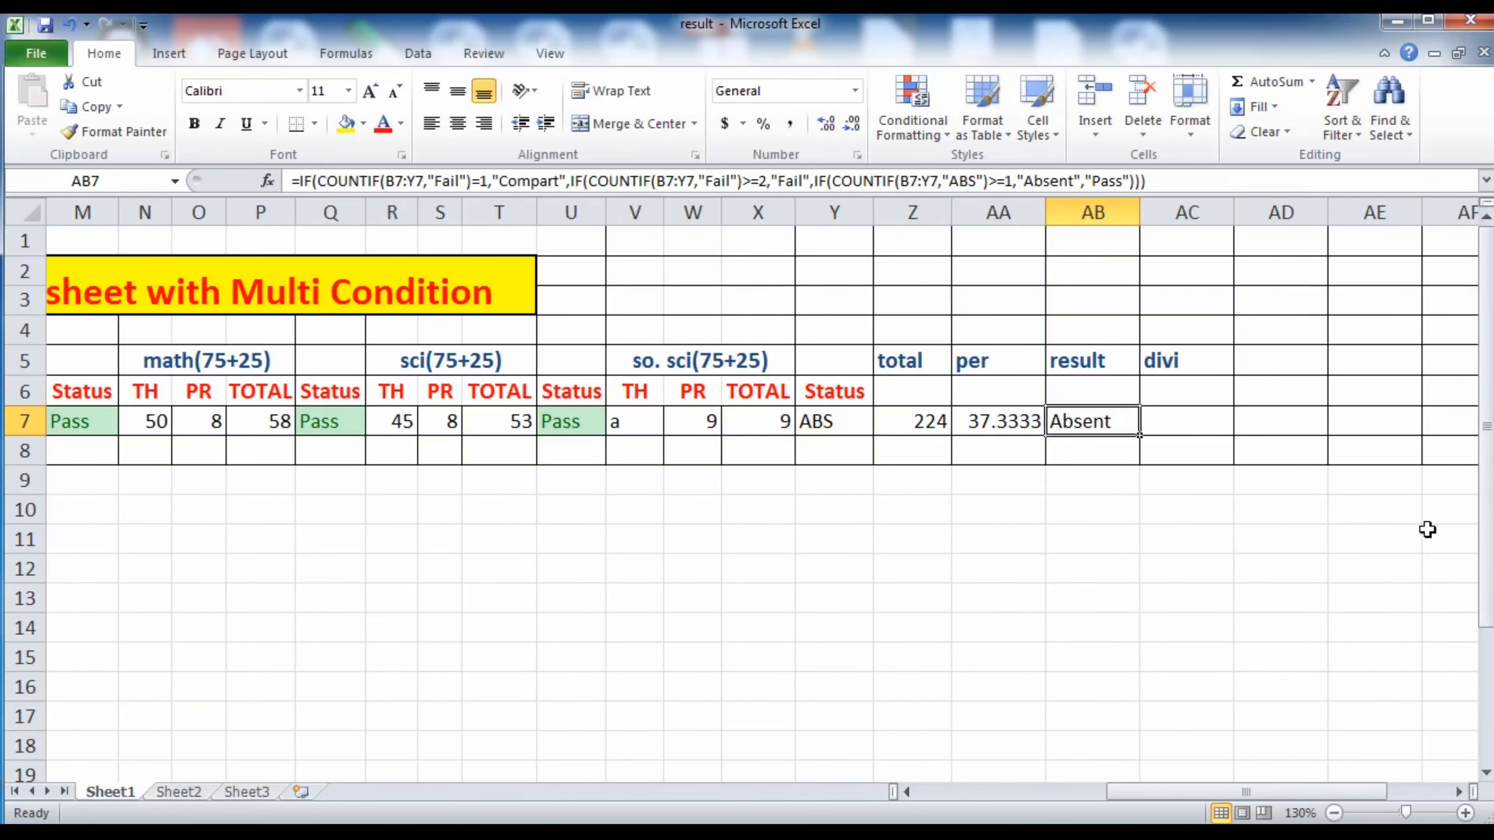
- Test the result for one failed subject by setting the so. sci theory mark in V7 to 1
{"action": "key", "text": "Left"}
{"action": "key", "text": "Left"}
{"action": "key", "text": "Left"}
{"action": "key", "text": "Left"}
{"action": "key", "text": "Left"}
{"action": "key", "text": "Left"}
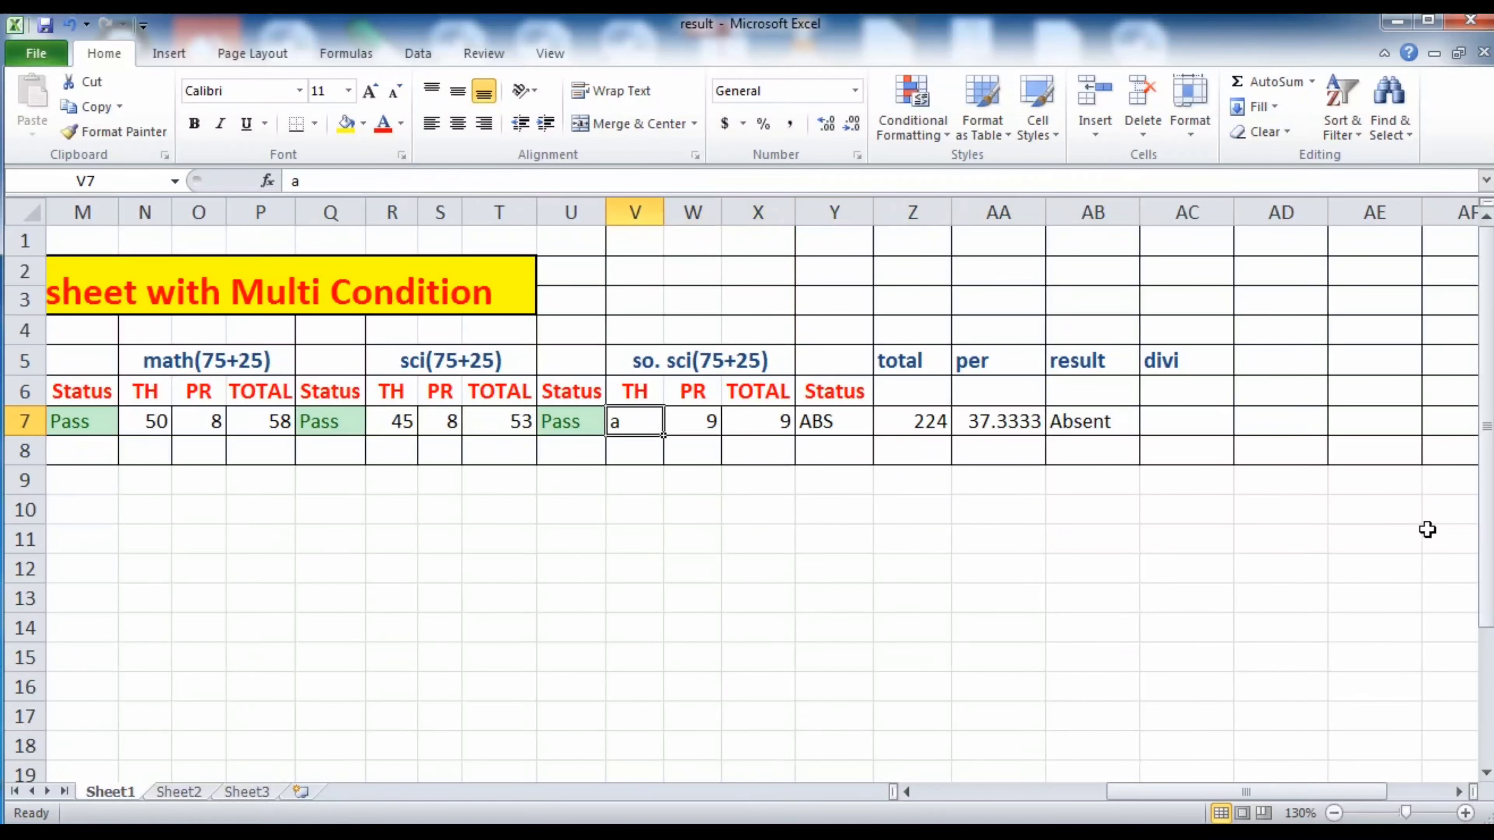
{"action": "type", "text": "1"}
{"action": "key", "text": "Tab"}
{"action": "key", "text": "Right"}
{"action": "key", "text": "Right"}
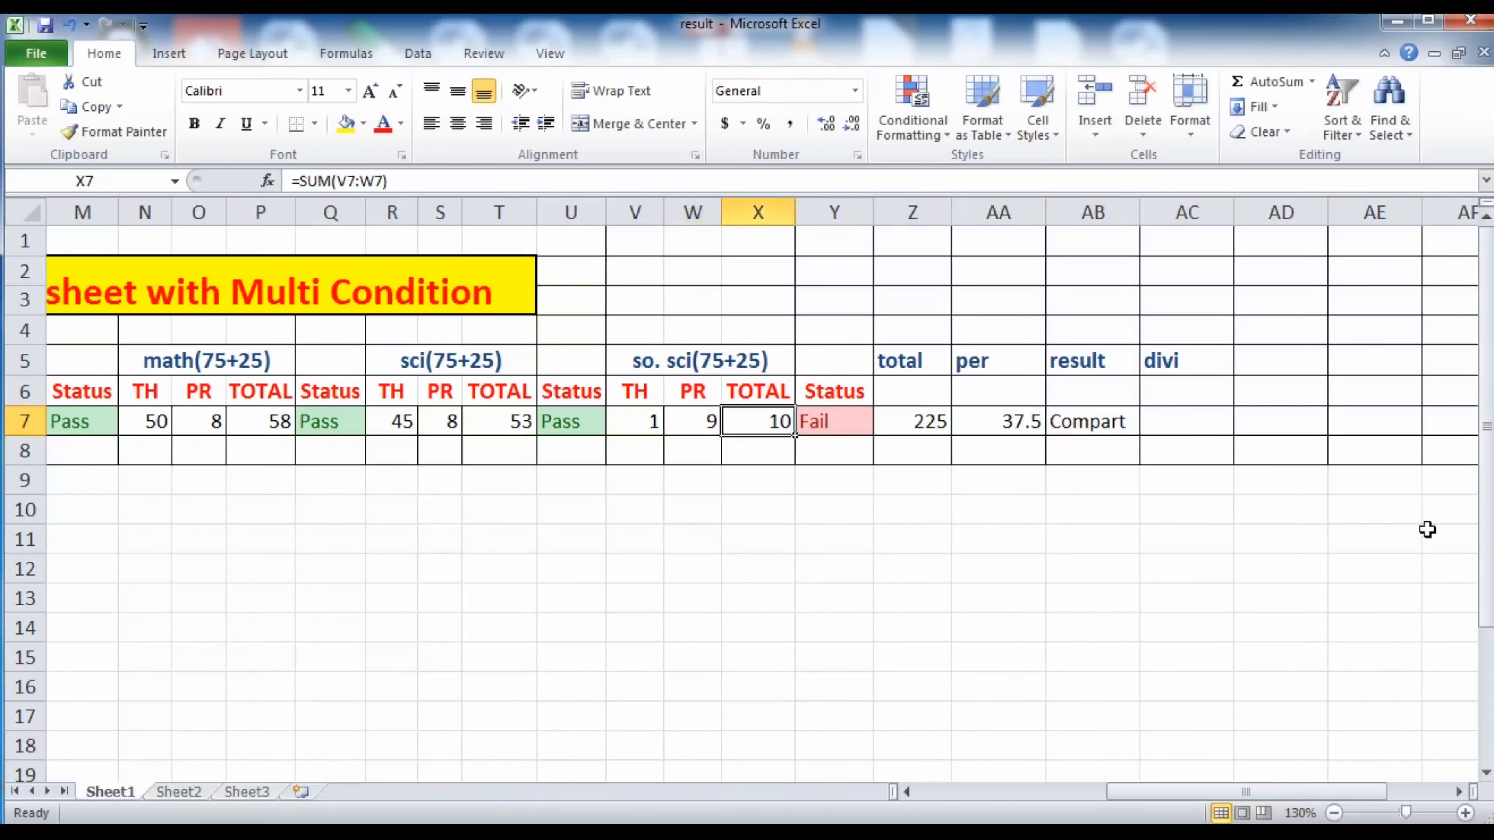
- Test the result for two failed subjects by setting the sci practical mark in S7 to 1
{"action": "key", "text": "Left"}
{"action": "key", "text": "Left"}
{"action": "key", "text": "Left"}
{"action": "key", "text": "Left"}
{"action": "key", "text": "Left"}
{"action": "key", "text": "Left"}
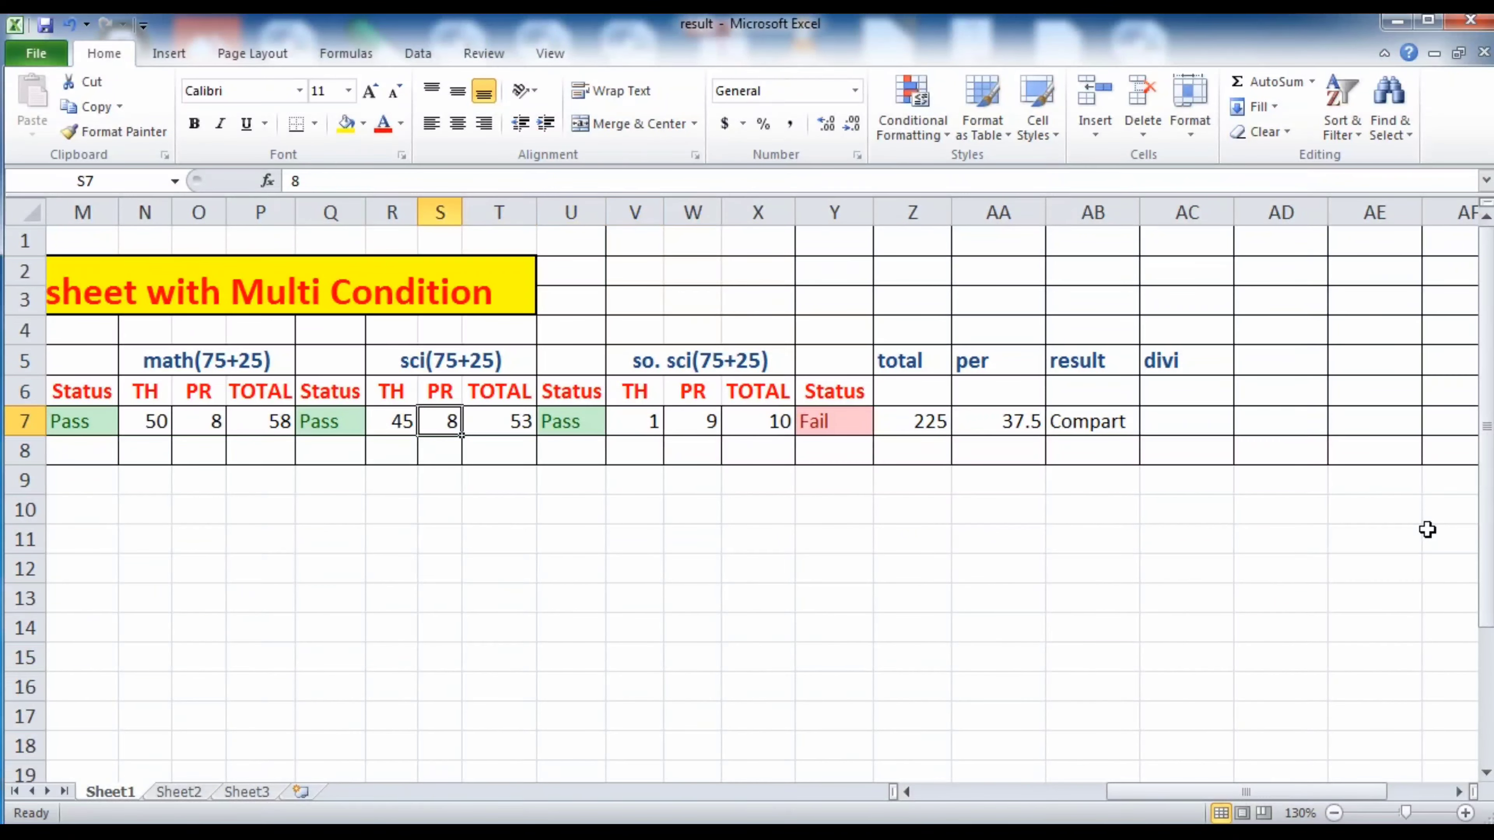
{"action": "type", "text": "1"}
{"action": "key", "text": "Tab"}
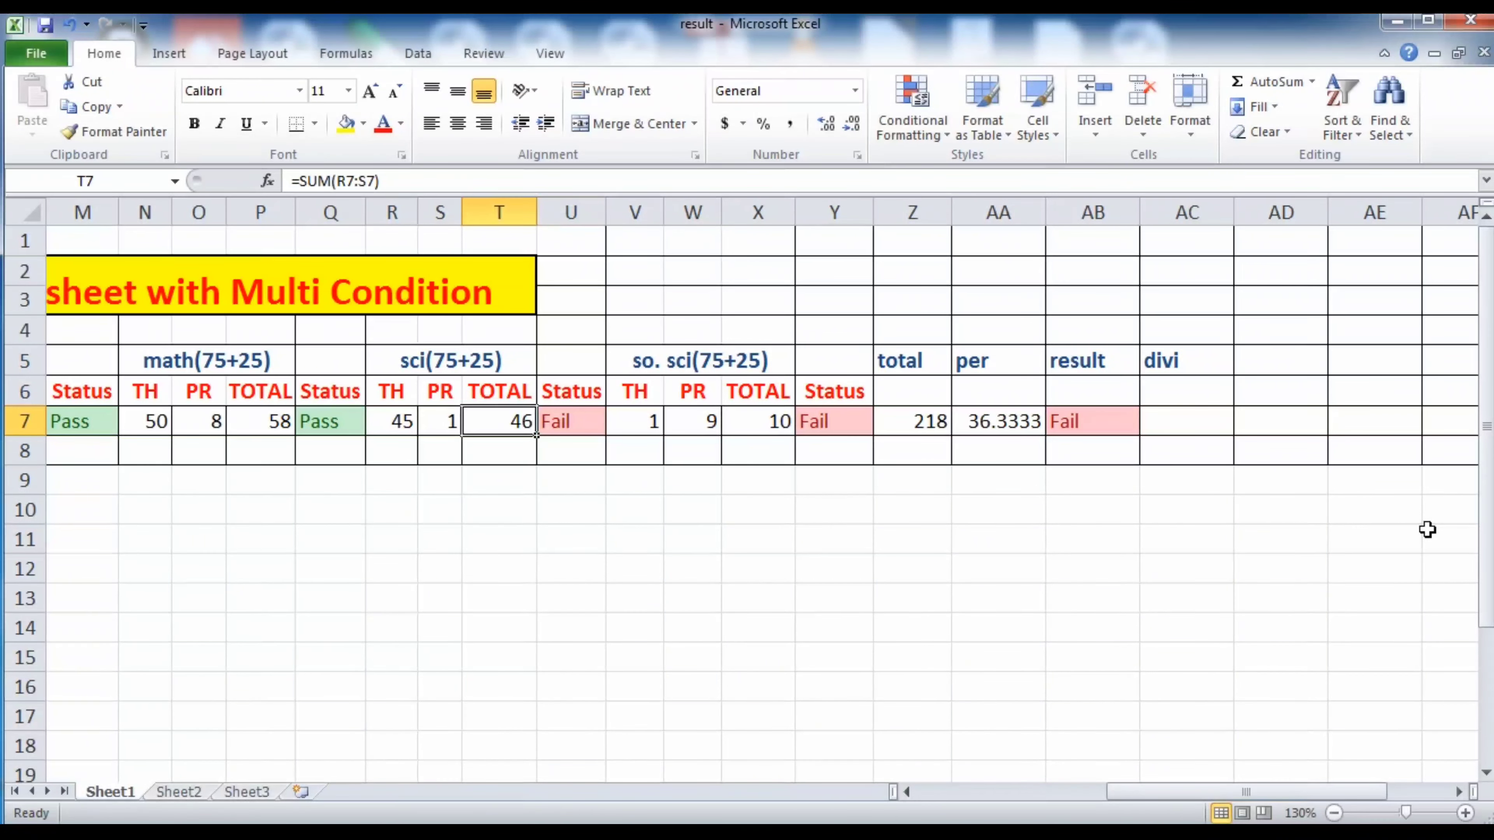
- Set the sci practical mark in S7 to 9 and the so. sci theory mark in V7 to 44
{"action": "key", "text": "Left"}
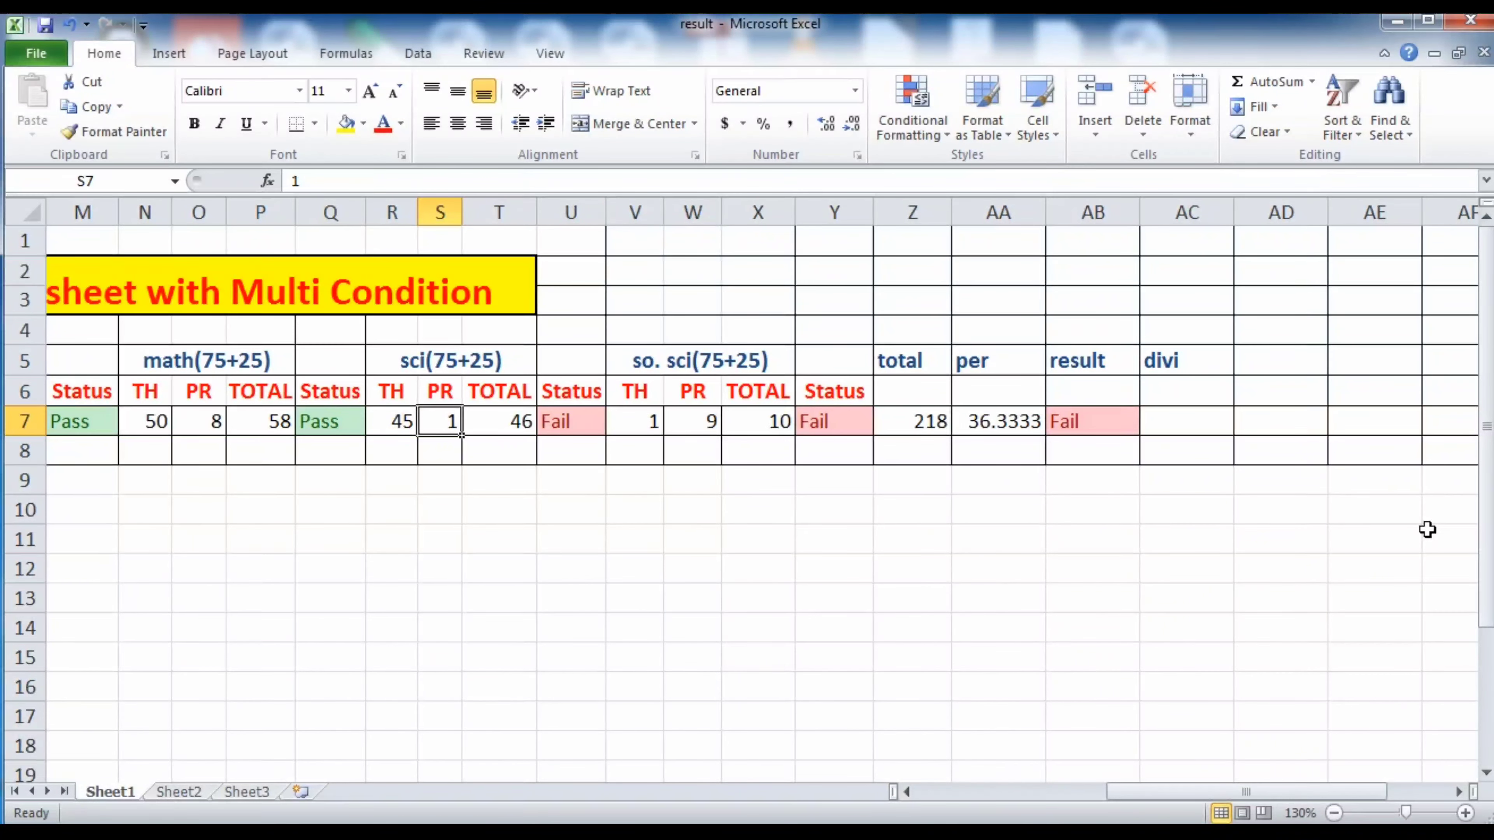
{"action": "type", "text": "9"}
{"action": "key", "text": "Tab"}
{"action": "key", "text": "Tab"}
{"action": "key", "text": "Tab"}
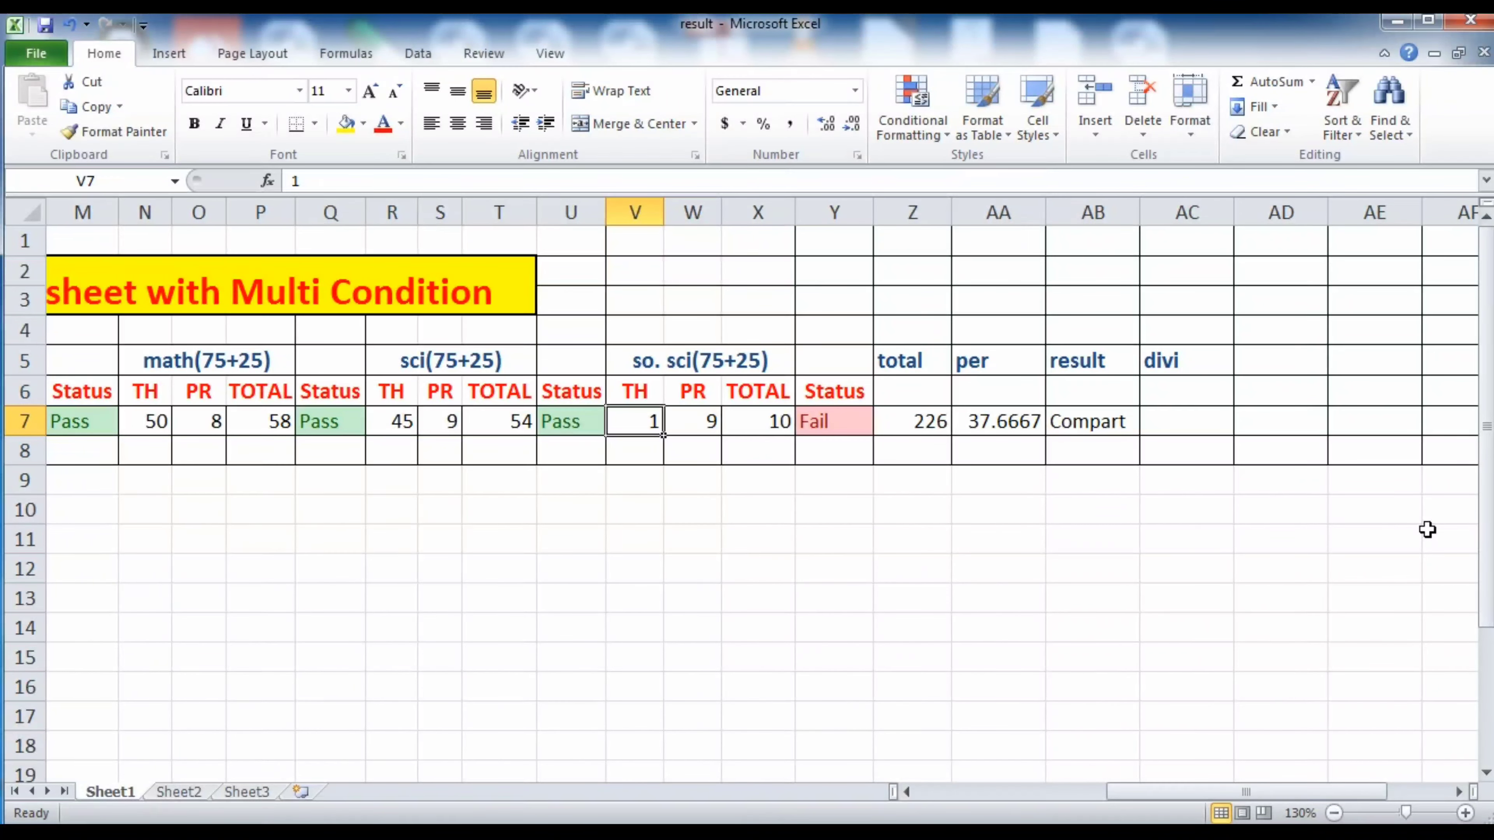
{"action": "type", "text": "44"}
{"action": "key", "text": "Tab"}
- Begin the division formula in AC7 with an IF that tests whether AB7 equals "Pass"
{"action": "key", "text": "Tab"}
{"action": "key", "text": "Tab"}
{"action": "key", "text": "Tab"}
{"action": "key", "text": "Tab"}
{"action": "key", "text": "Tab"}
{"action": "key", "text": "Tab"}
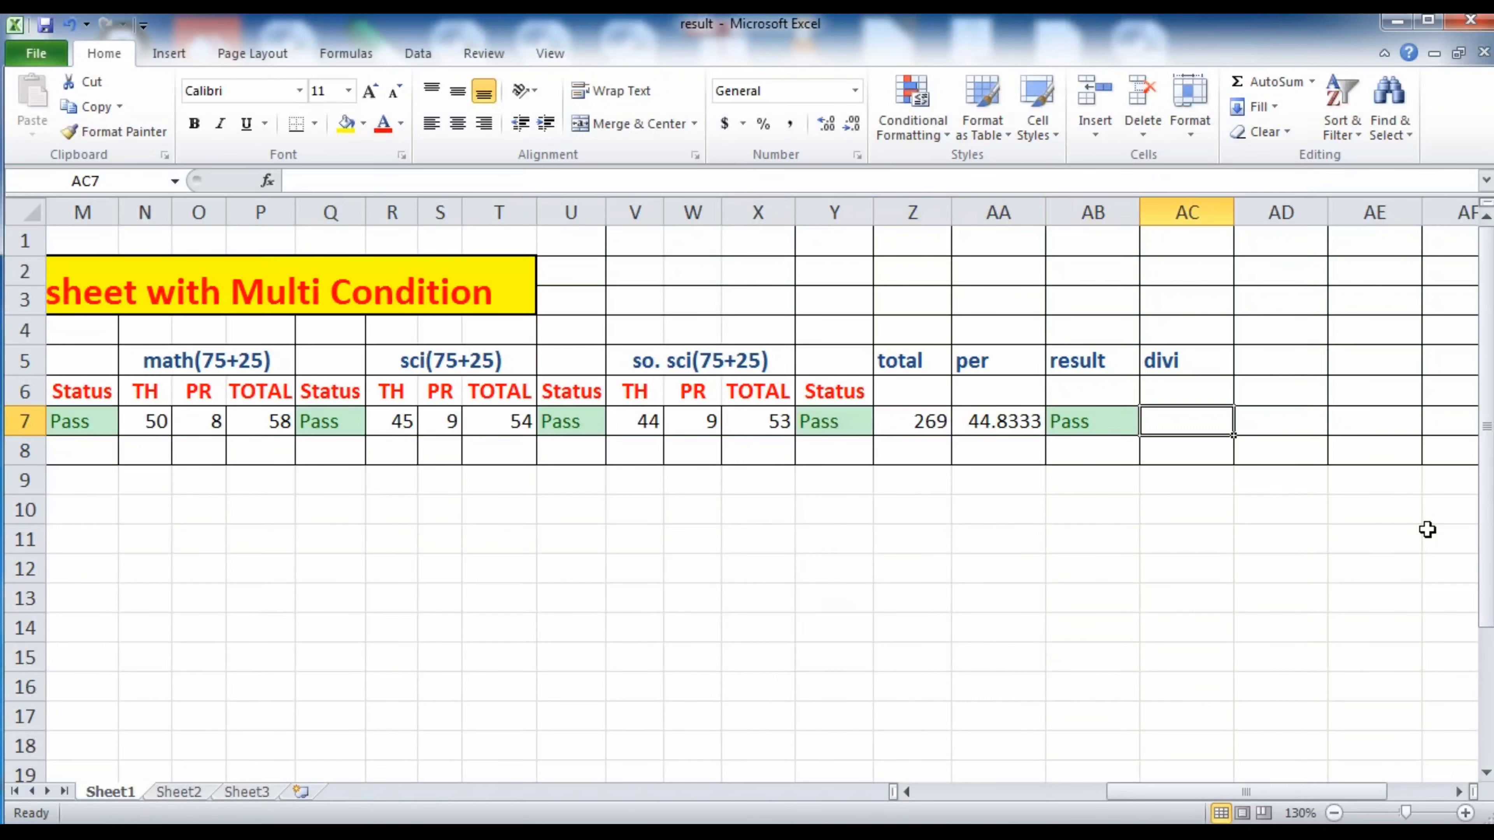
{"action": "type", "text": "="}
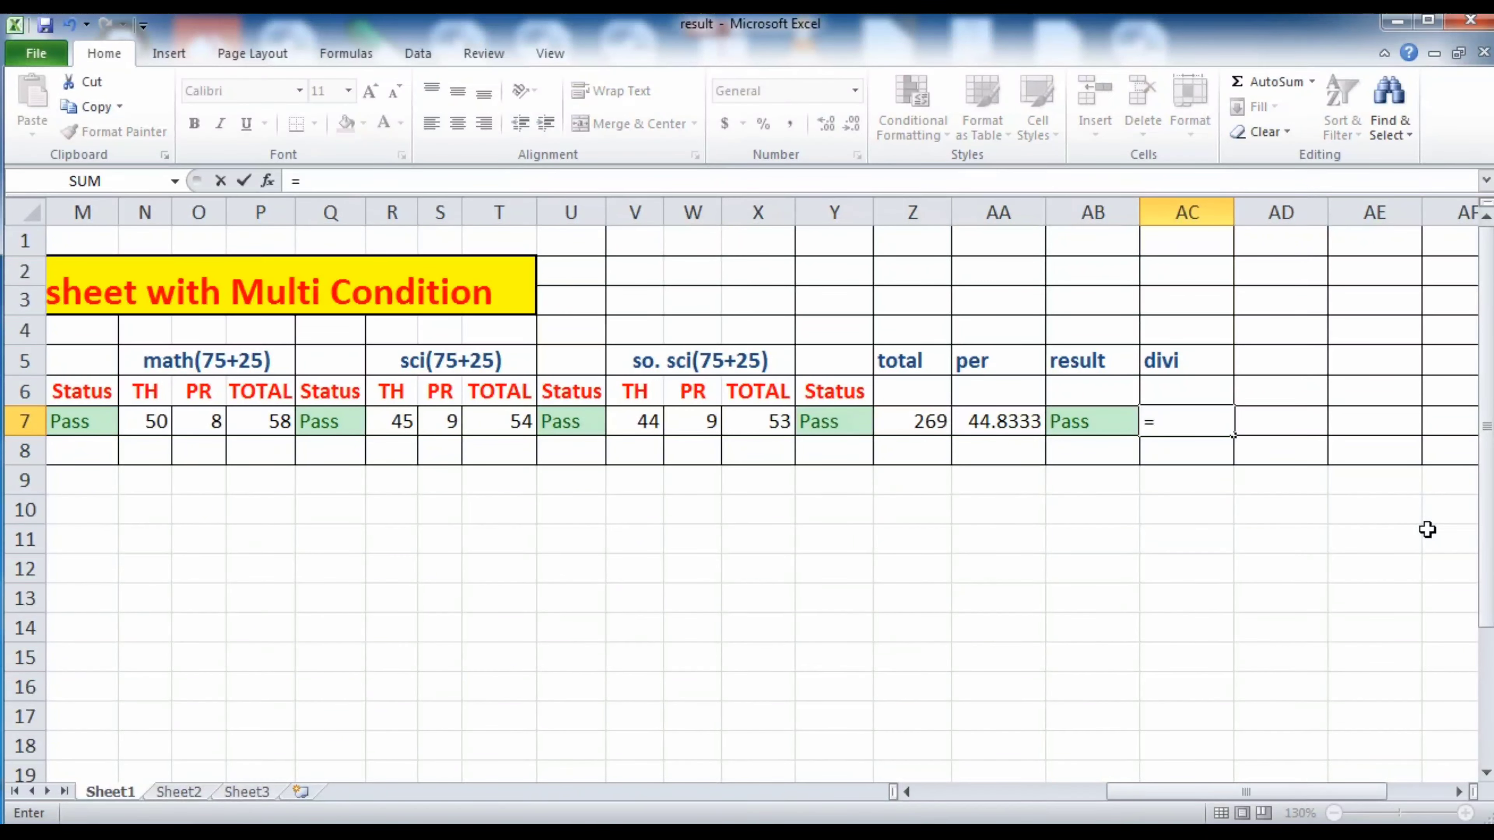
{"action": "type", "text": "if9"}
{"action": "key", "text": "BackSpace"}
{"action": "type", "text": "("}
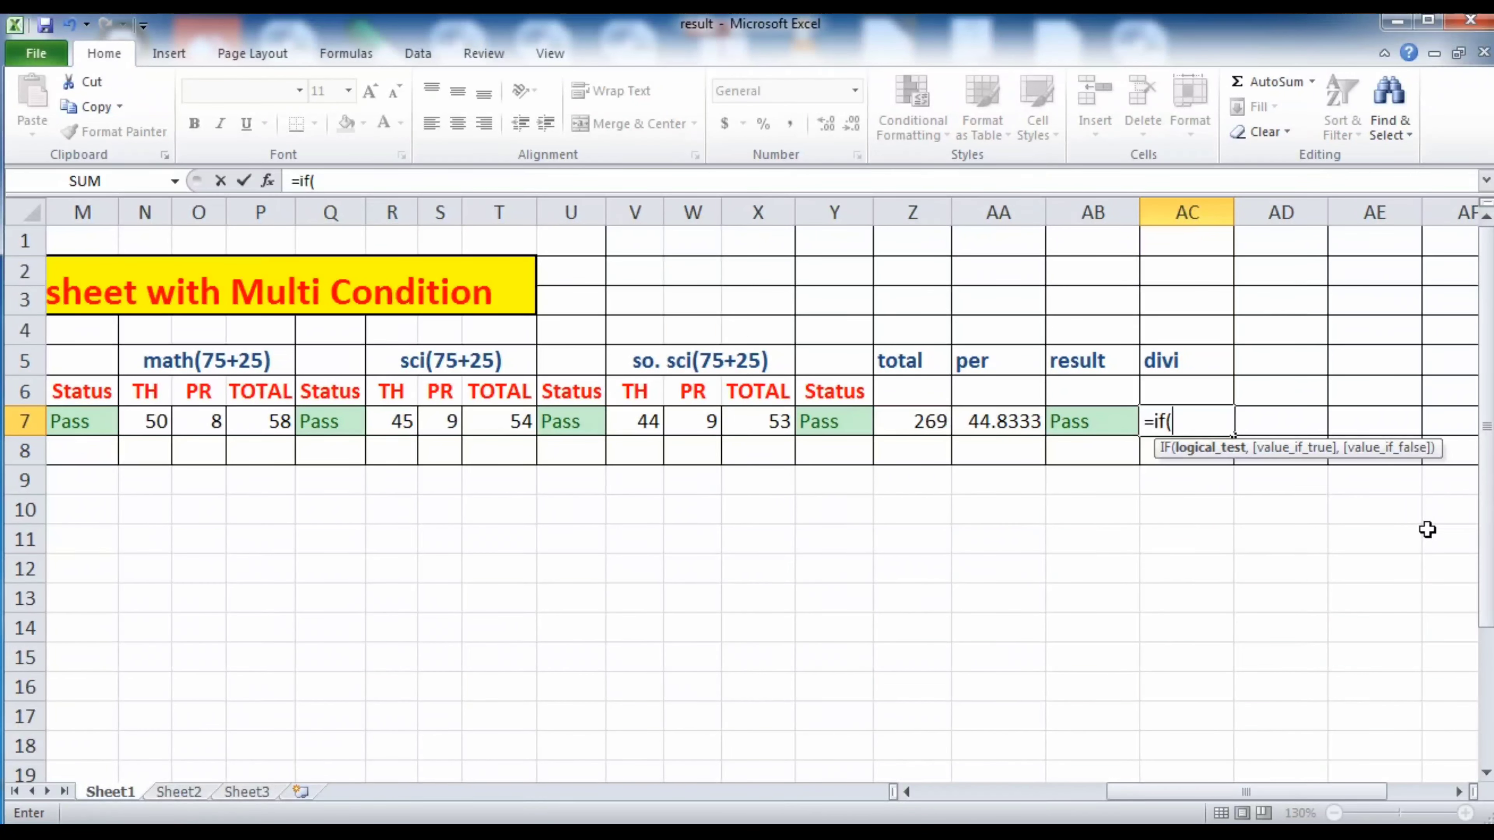
{"action": "type", "text": "ab7=\"Pass\","}
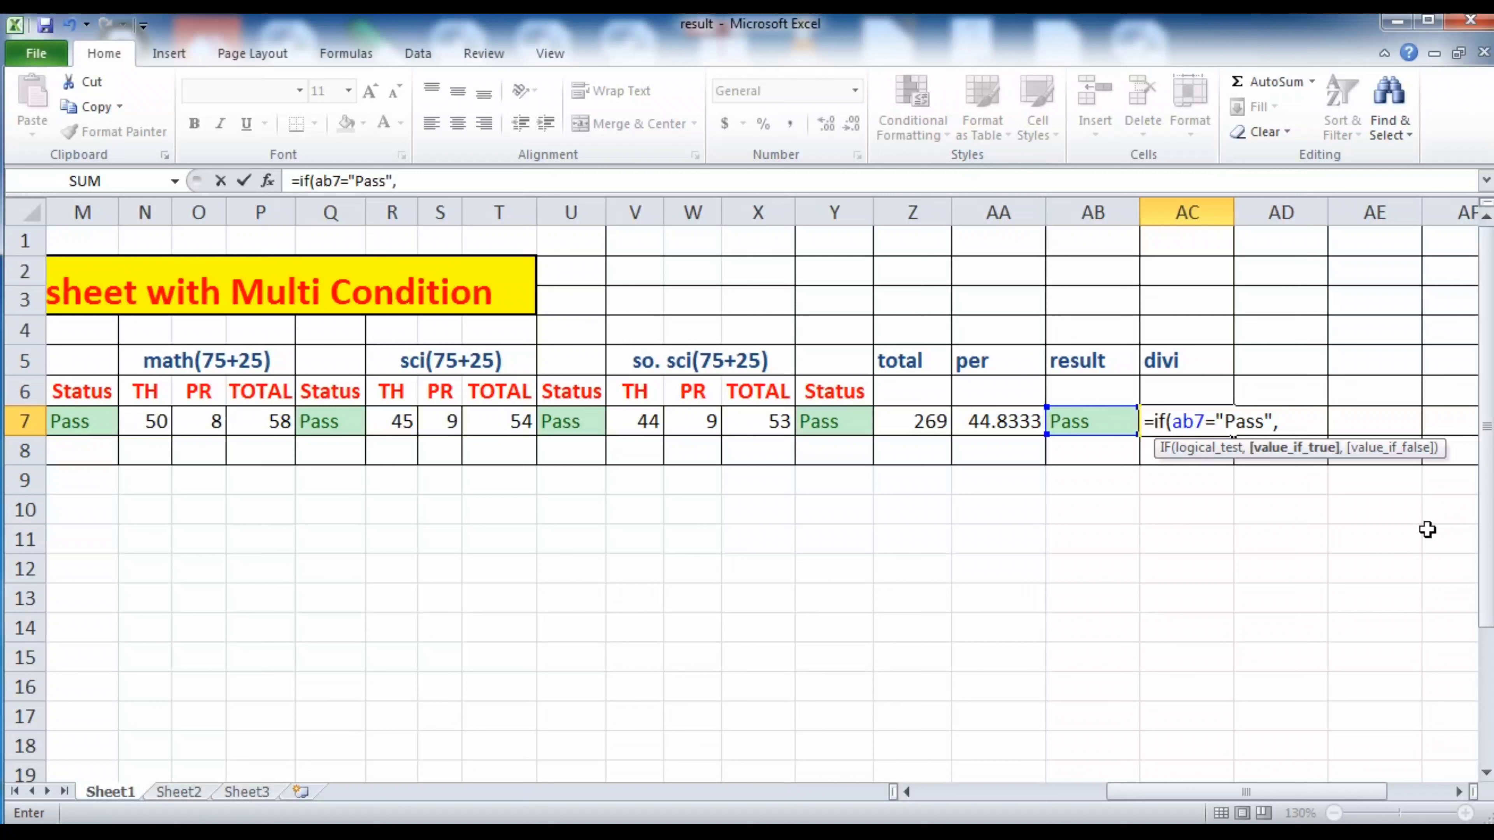
- For the Pass case, nest IFs on AA7 returning "First" for >=60, "Second" for >=45 and "Third" for >=33, and close these nested IFs
{"action": "type", "text": "if("}
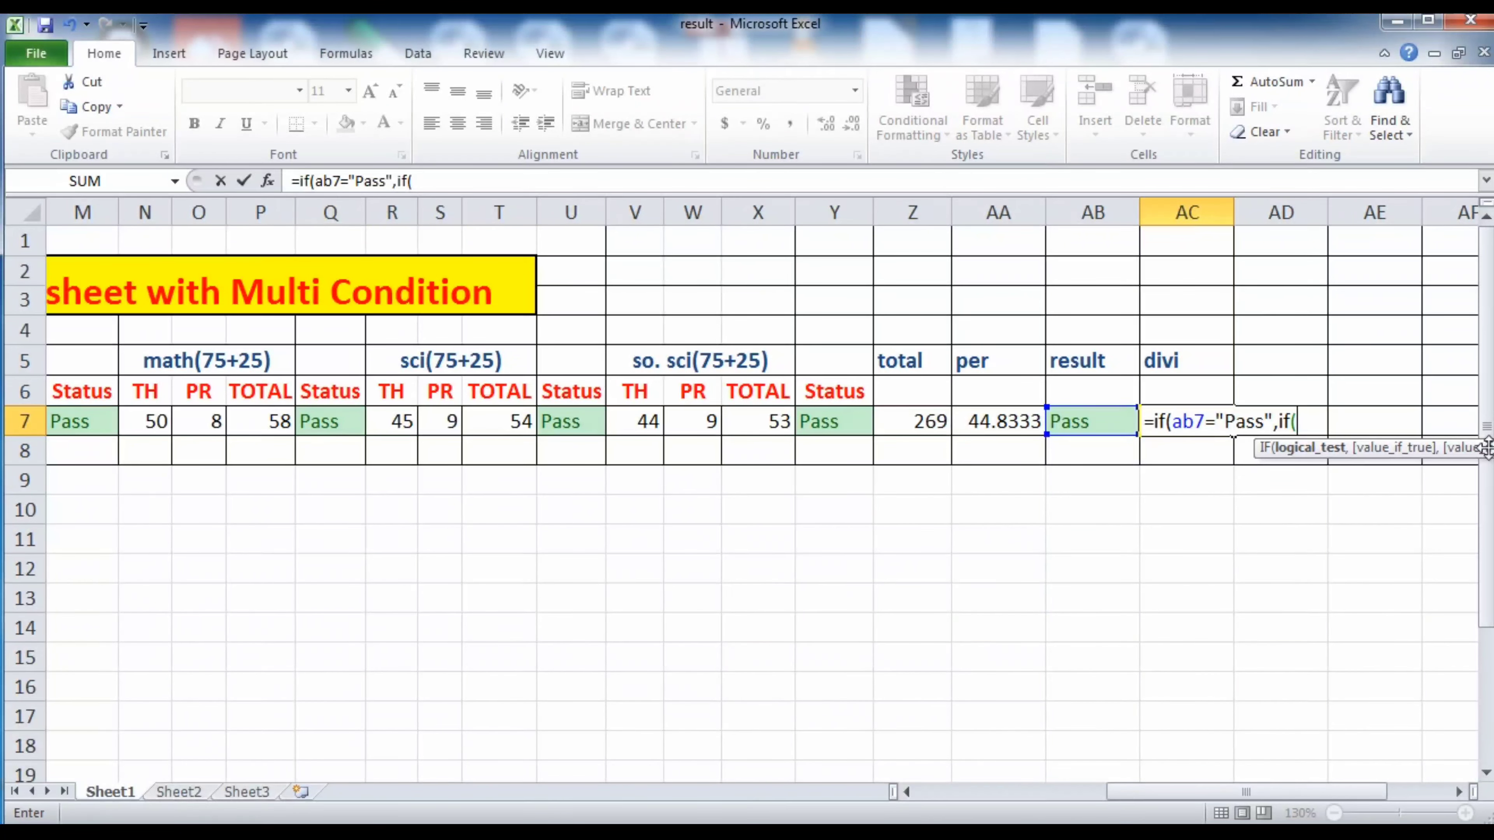
{"action": "type", "text": "aa7>"}
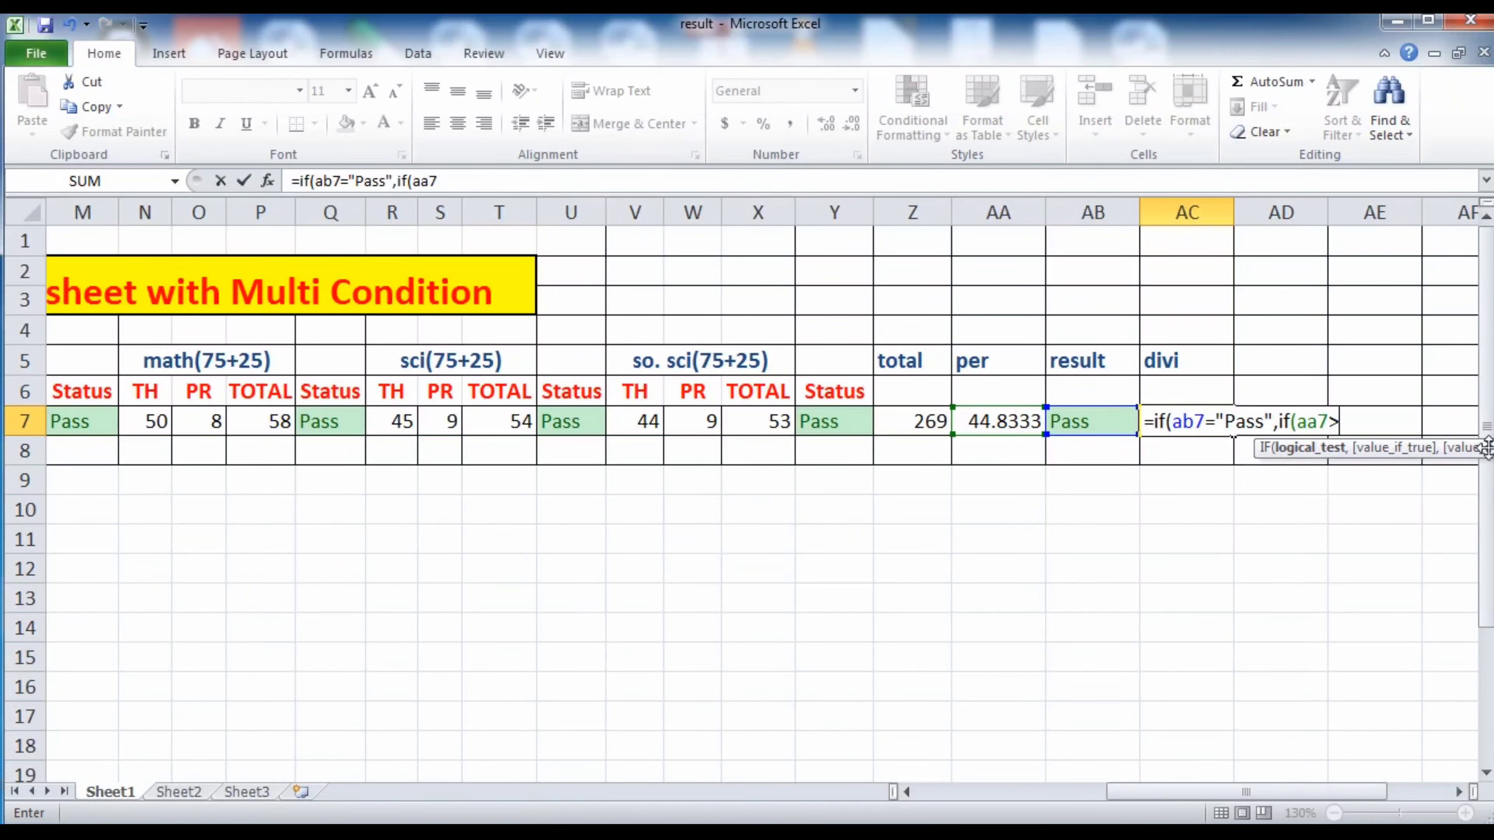
{"action": "type", "text": "=60,\"First"}
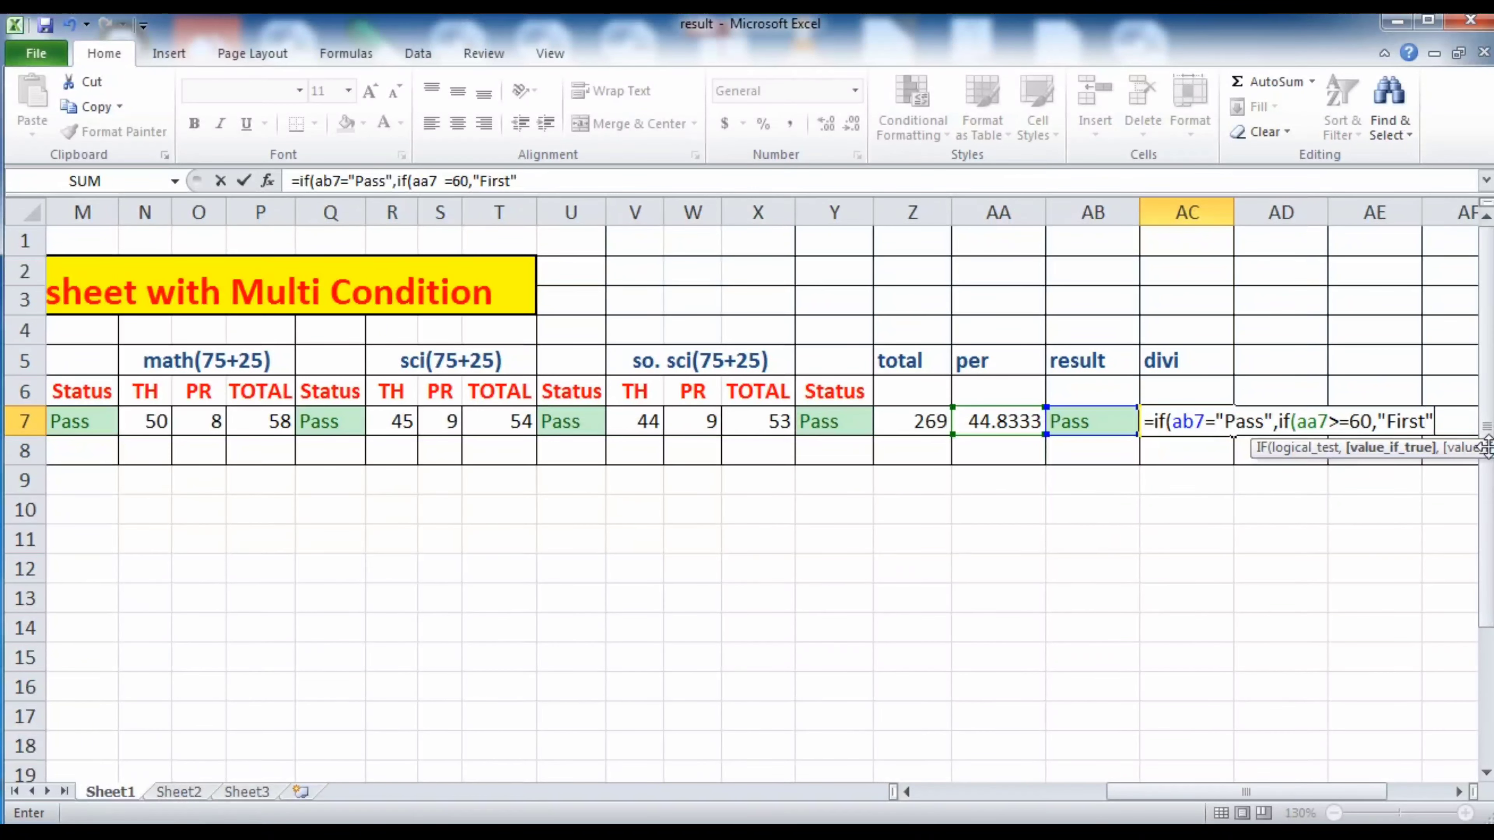
{"action": "type", "text": "\",if"}
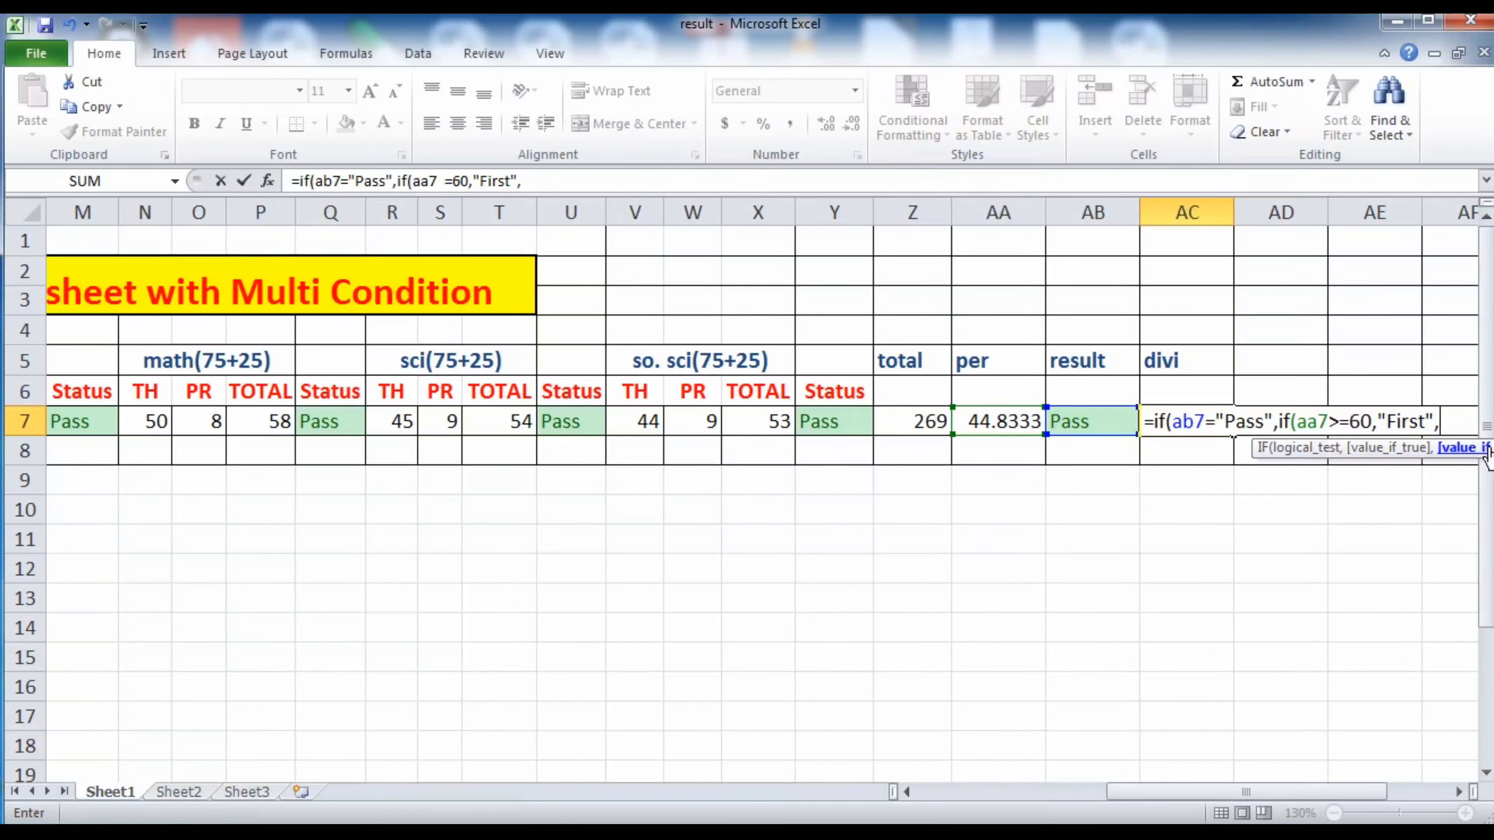
{"action": "type", "text": "("}
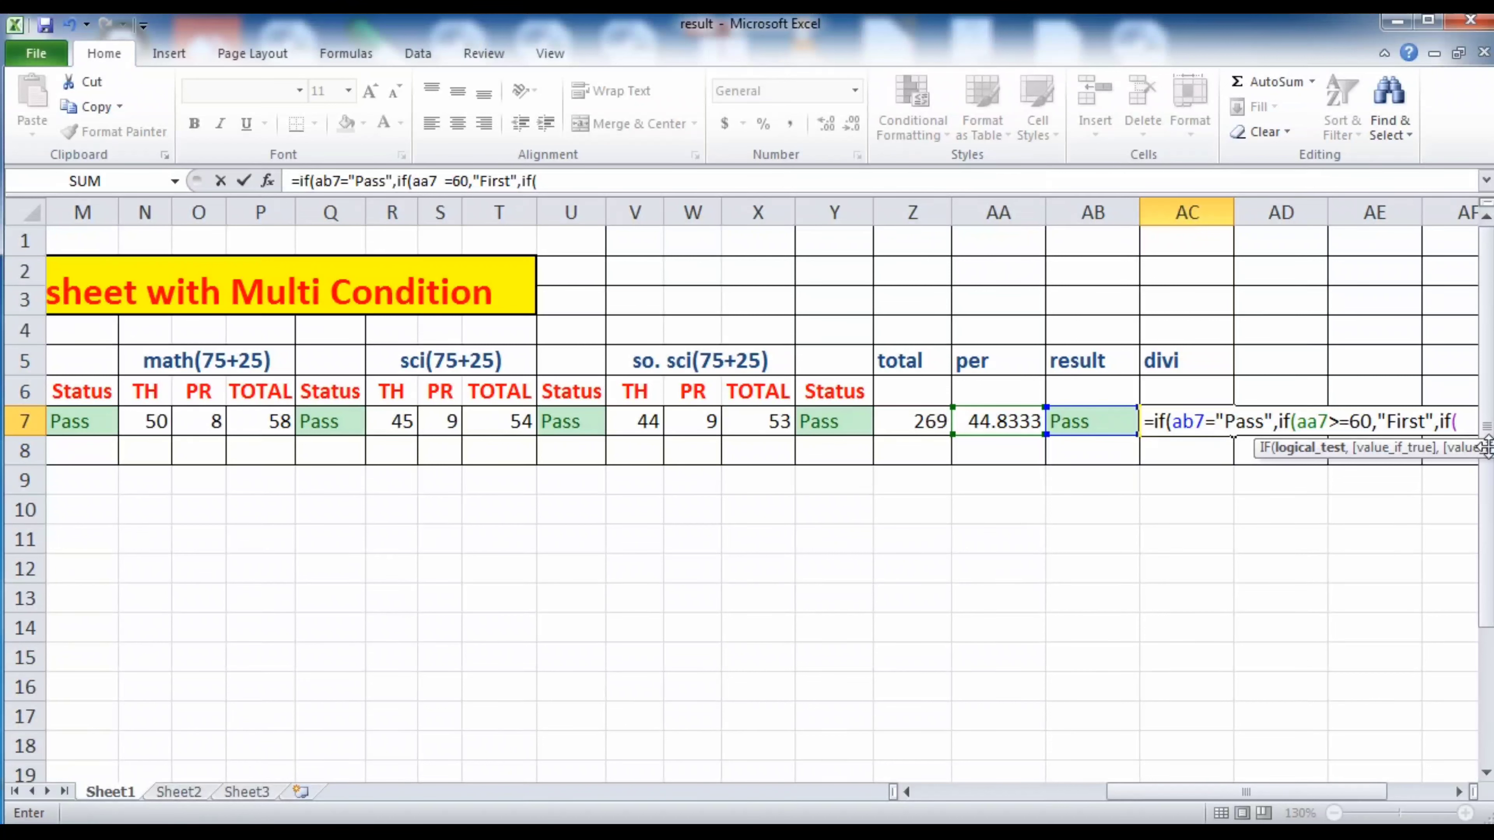
{"action": "type", "text": "aa7"}
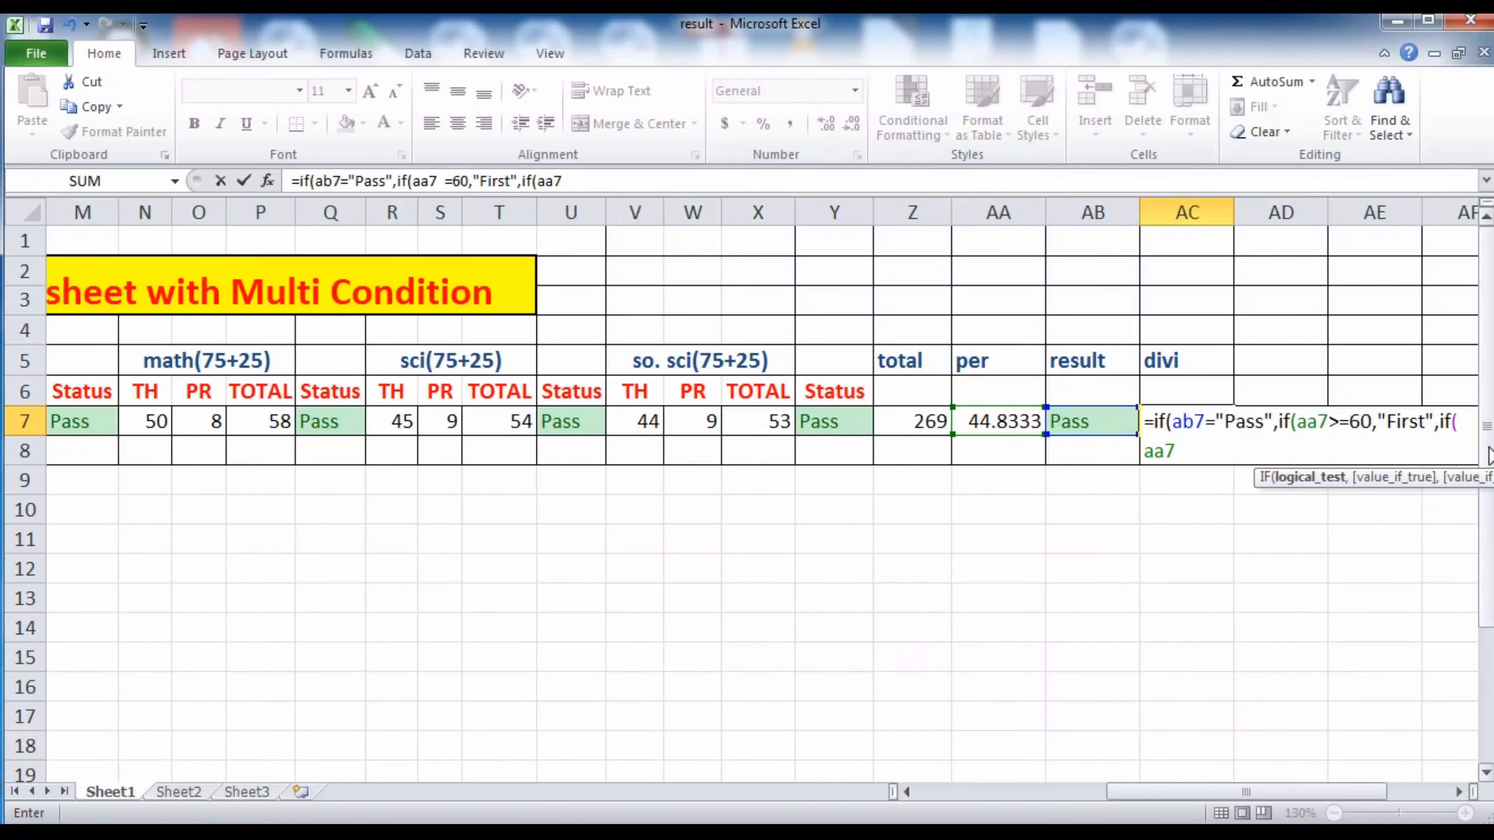
{"action": "type", "text": ">=45,\"Seco"}
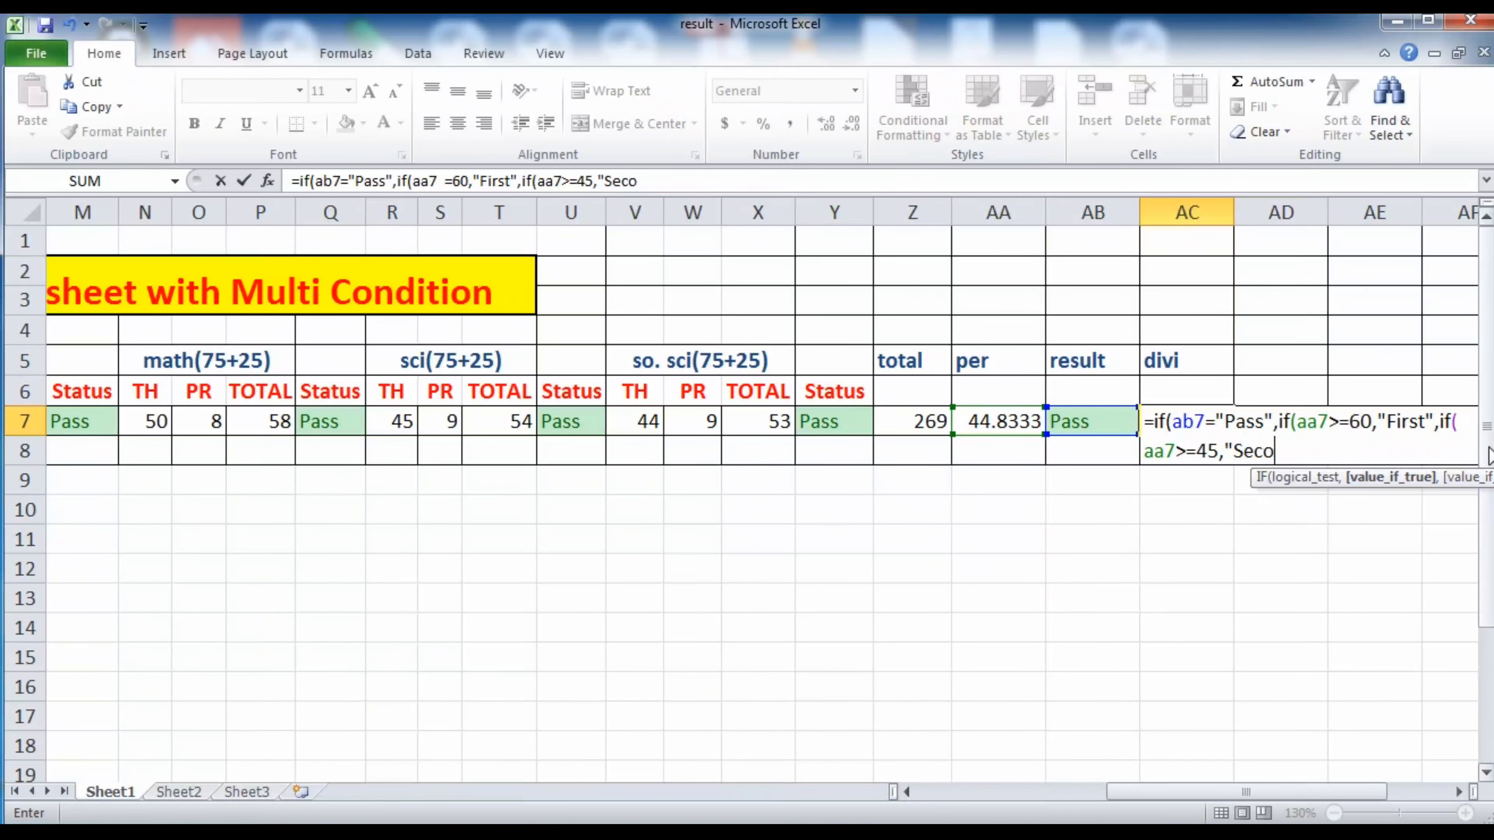
{"action": "type", "text": "nd\","}
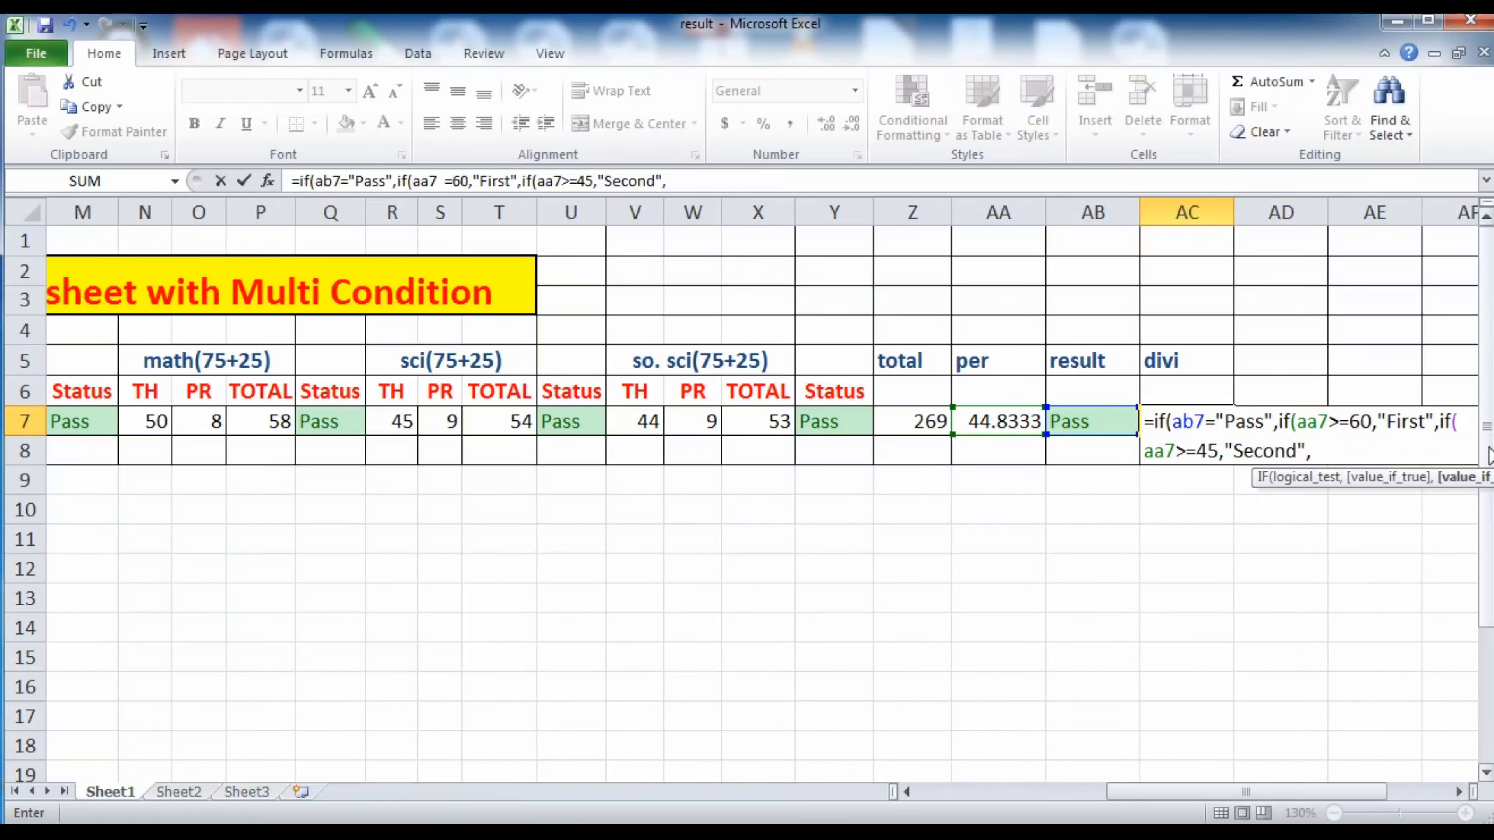
{"action": "type", "text": "if"}
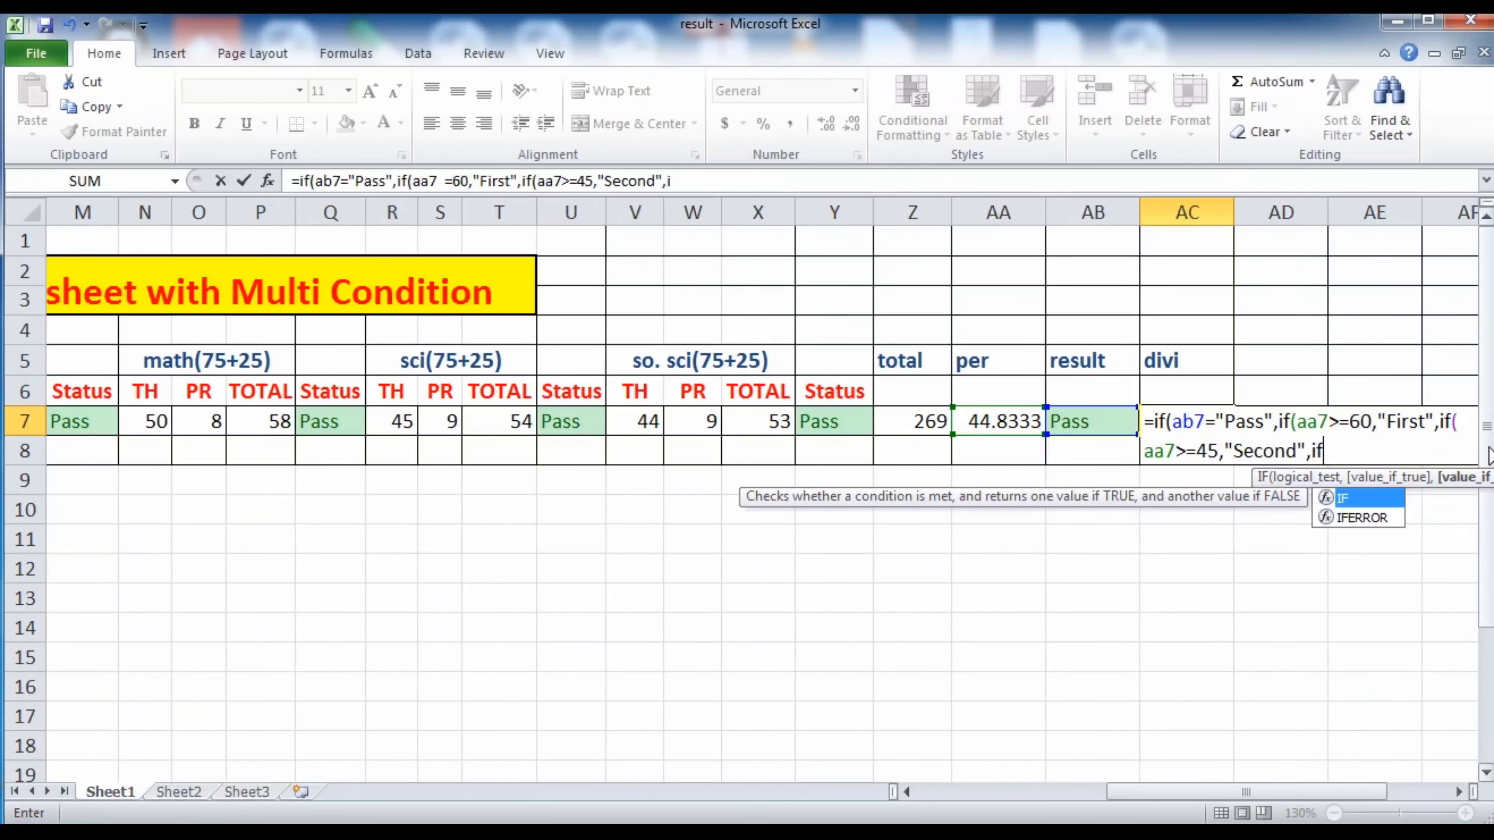
{"action": "type", "text": "(aa7"}
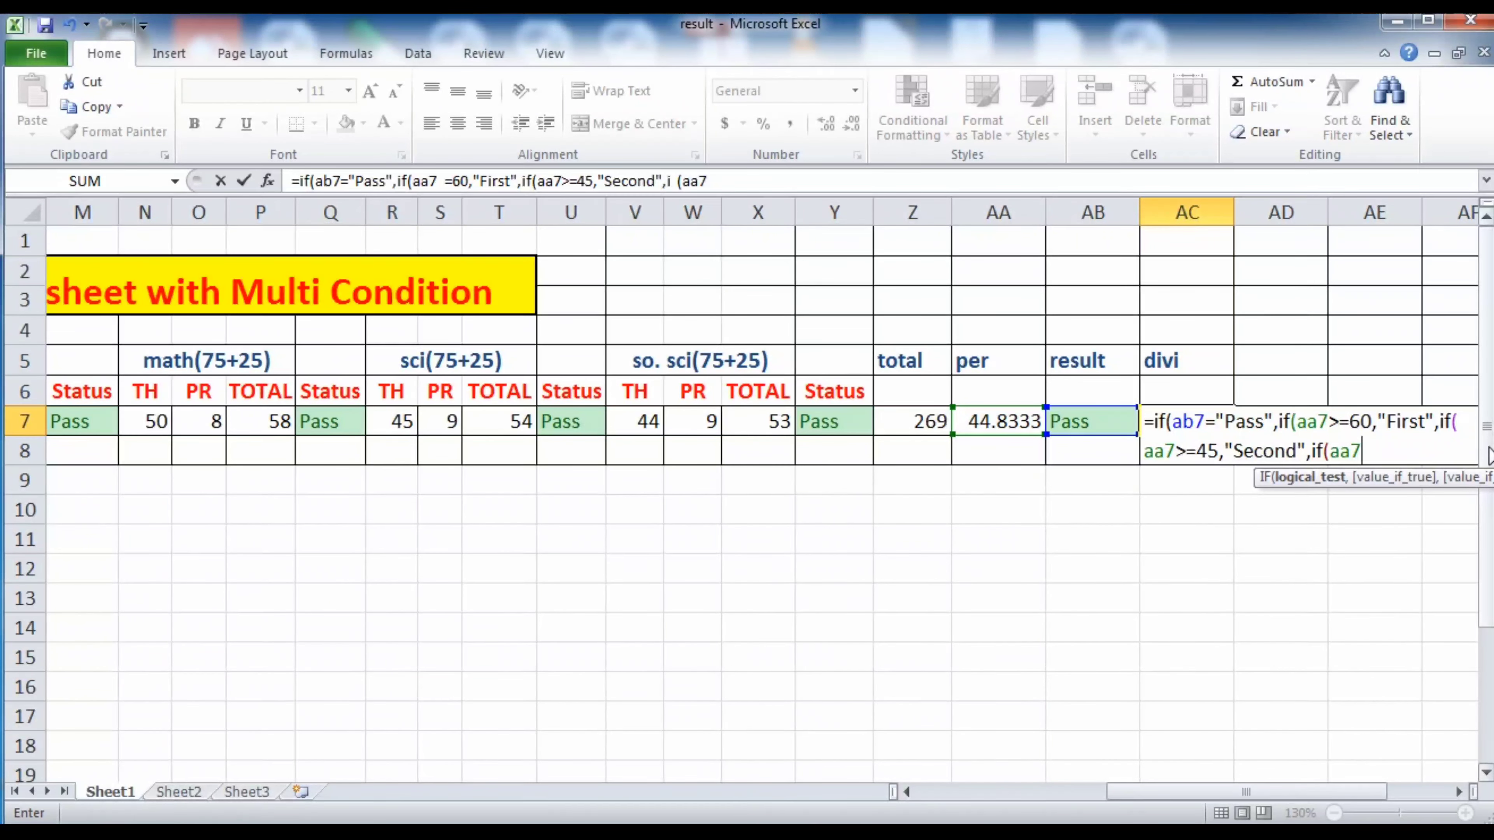
{"action": "type", "text": ">=33,\"Th"}
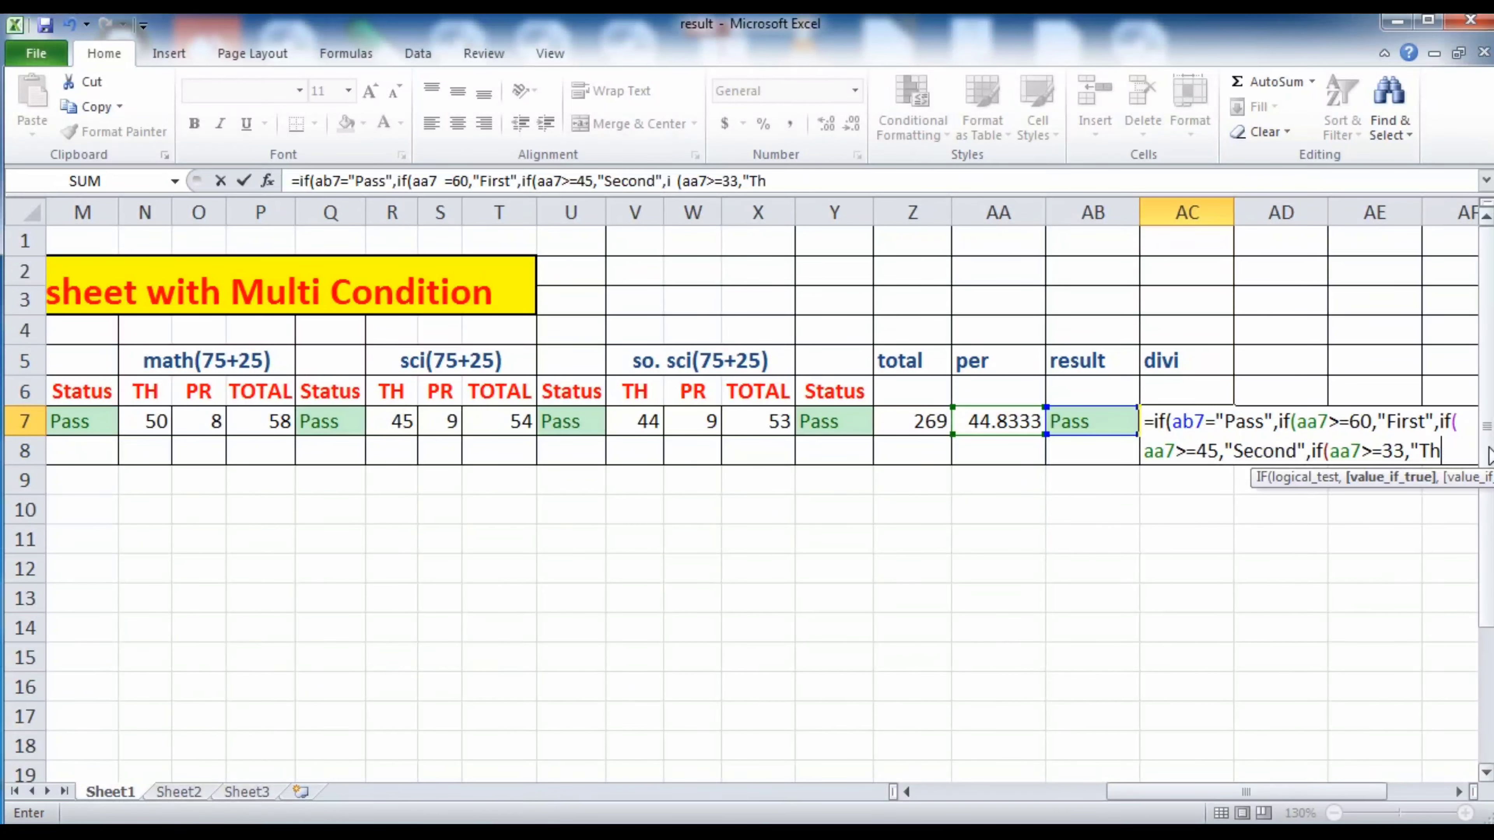
{"action": "type", "text": "ird\")))"}
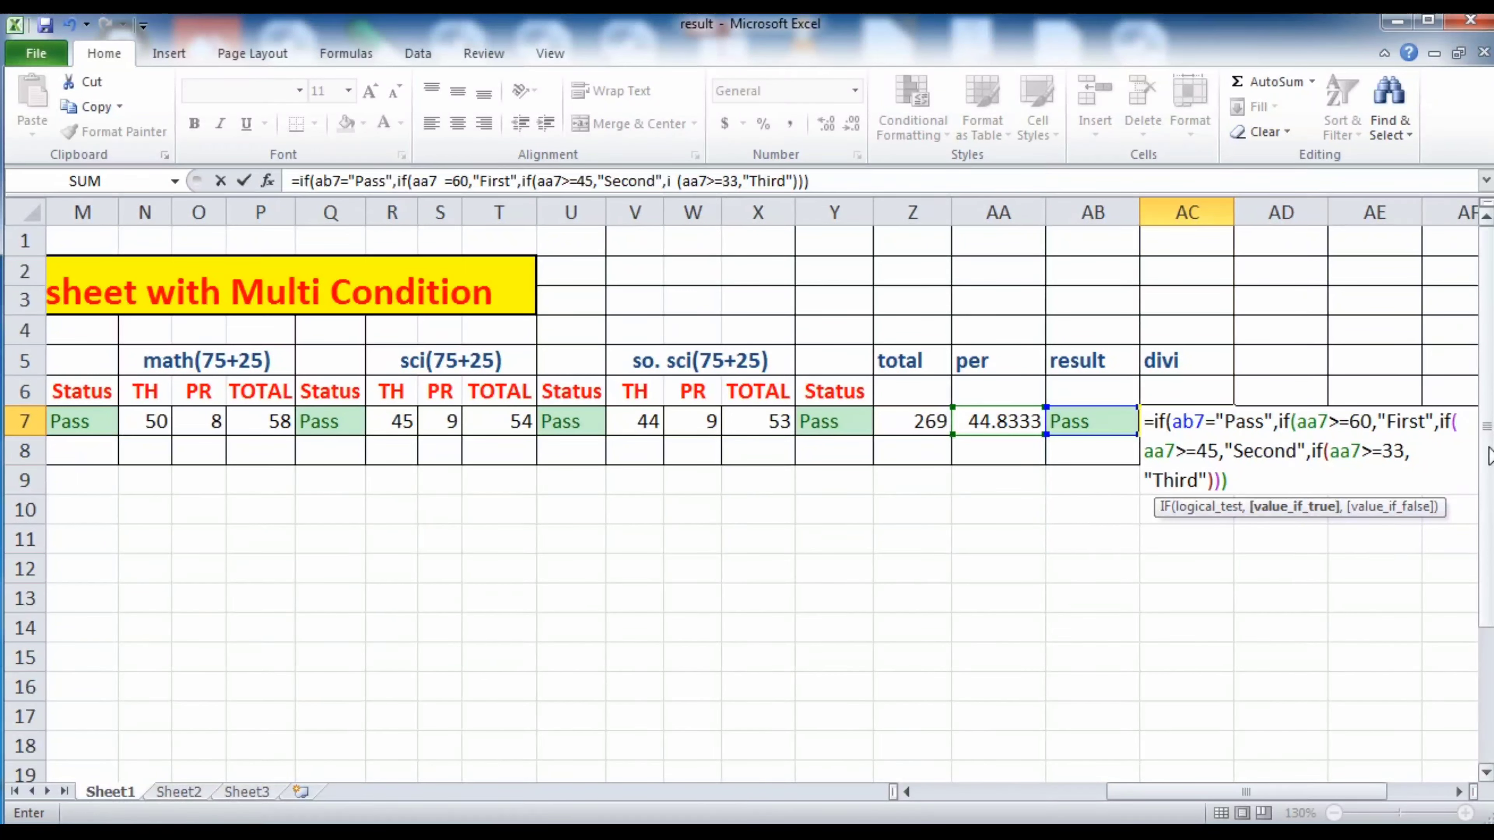
- Add an IF to the AC7 formula's false branch that returns "Comaprtment" when AB7 equals "Compart"
{"action": "type", "text": ",if"}
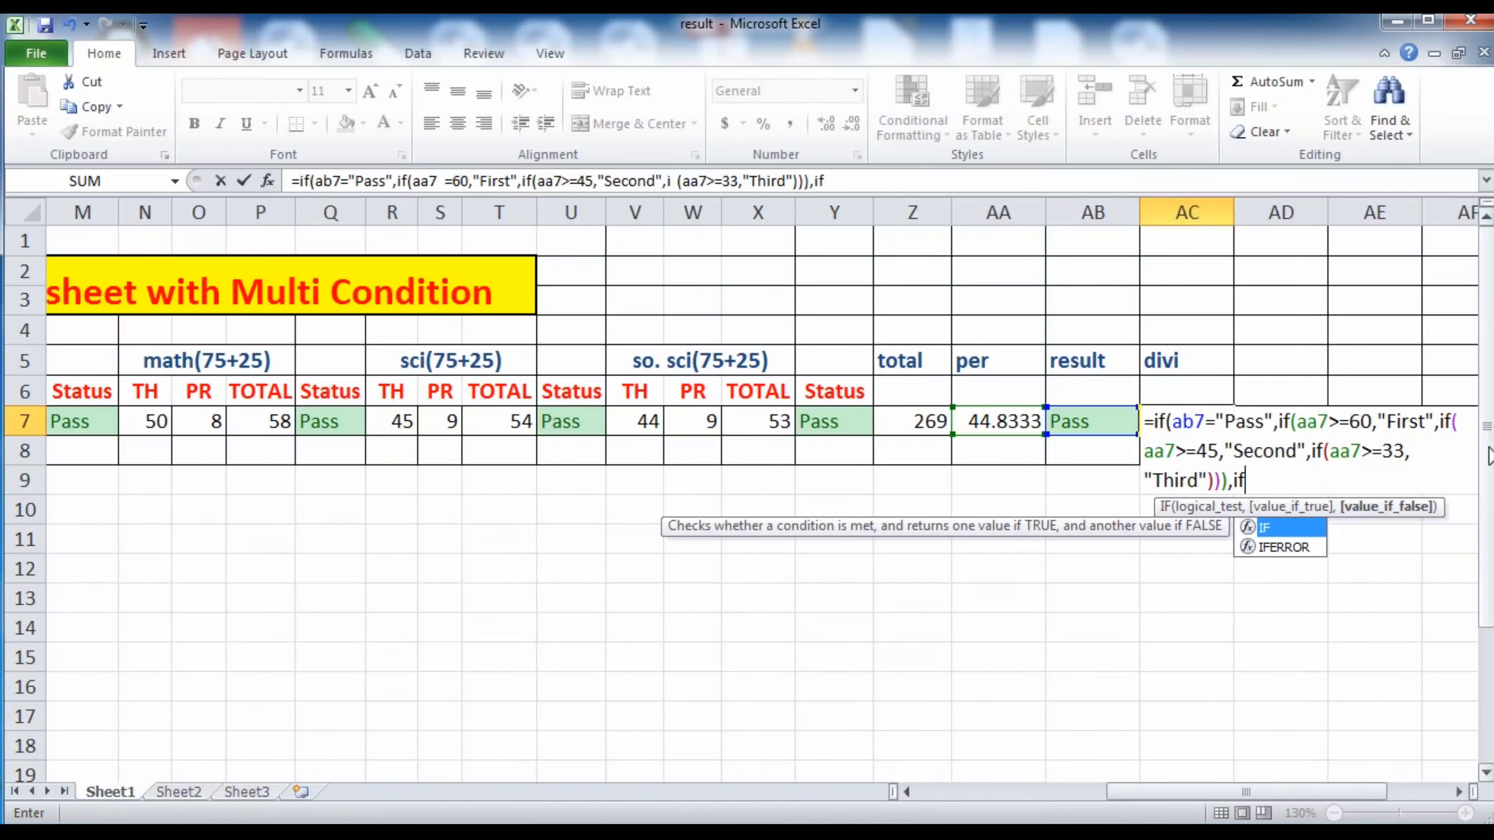
{"action": "type", "text": "("}
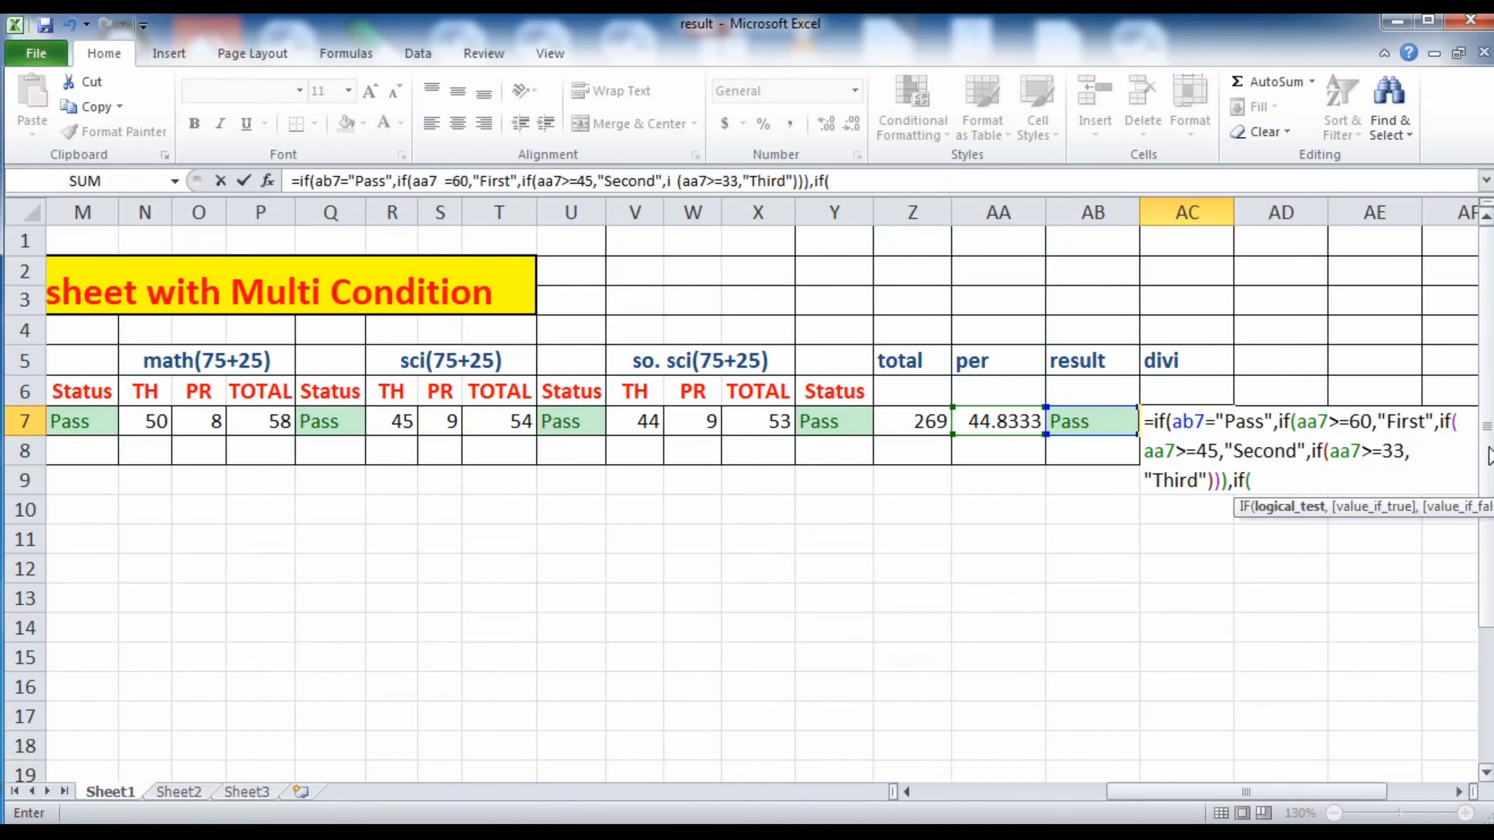
{"action": "type", "text": "ab7=\"Compart"}
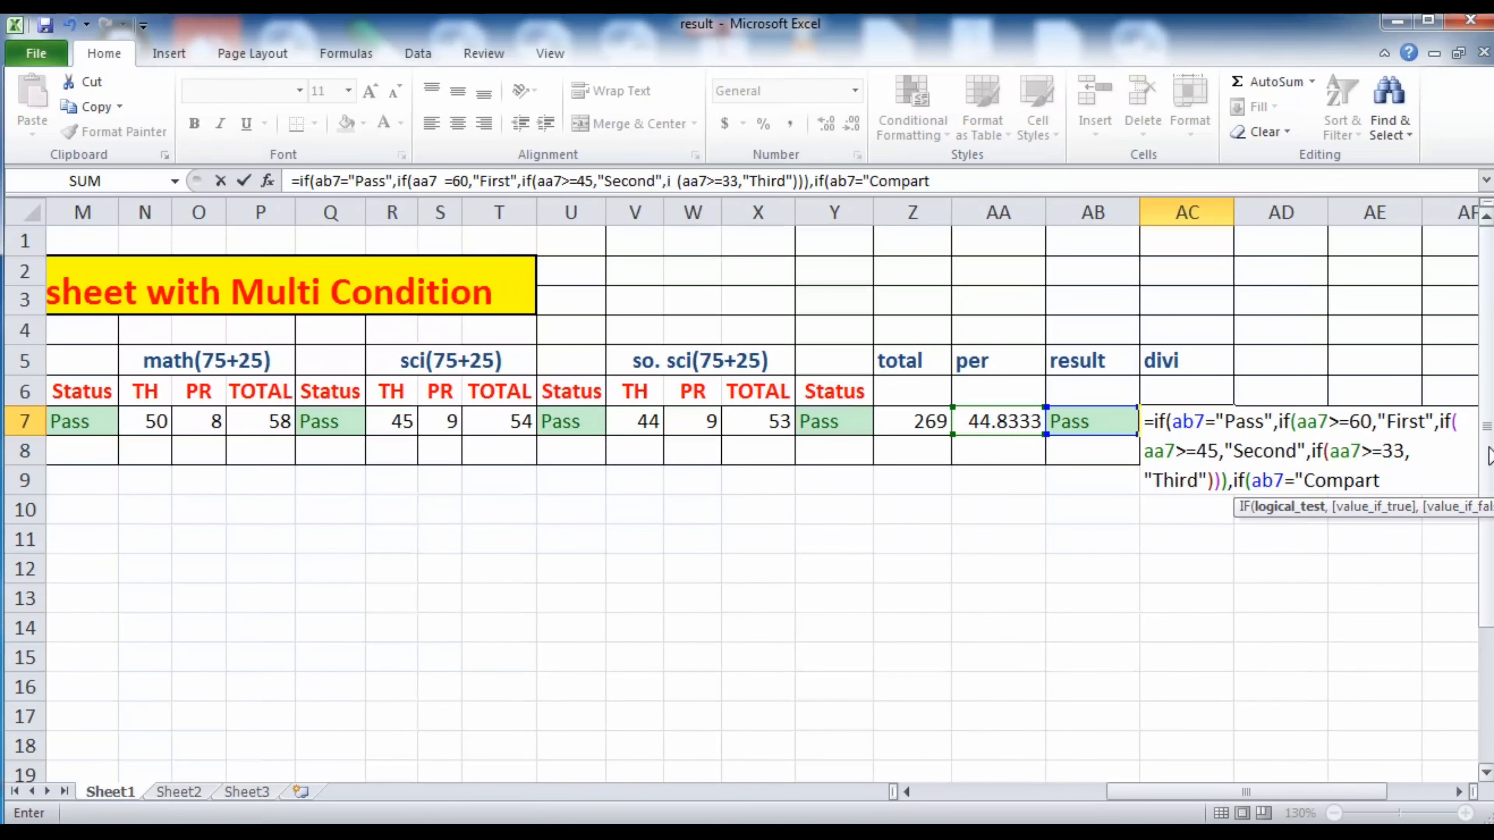
{"action": "type", "text": "\",\""}
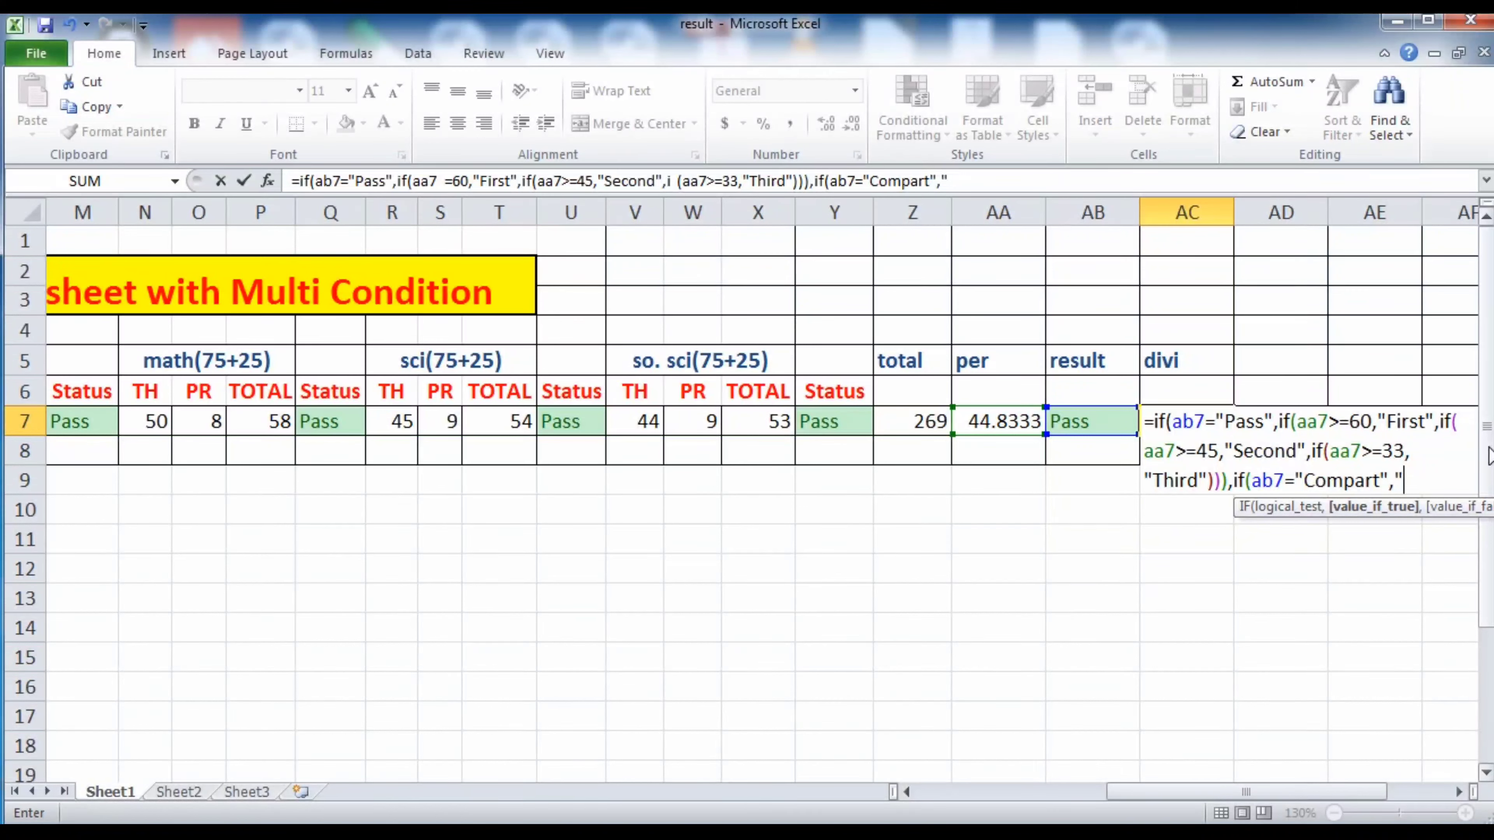
{"action": "type", "text": "Comaprtm"}
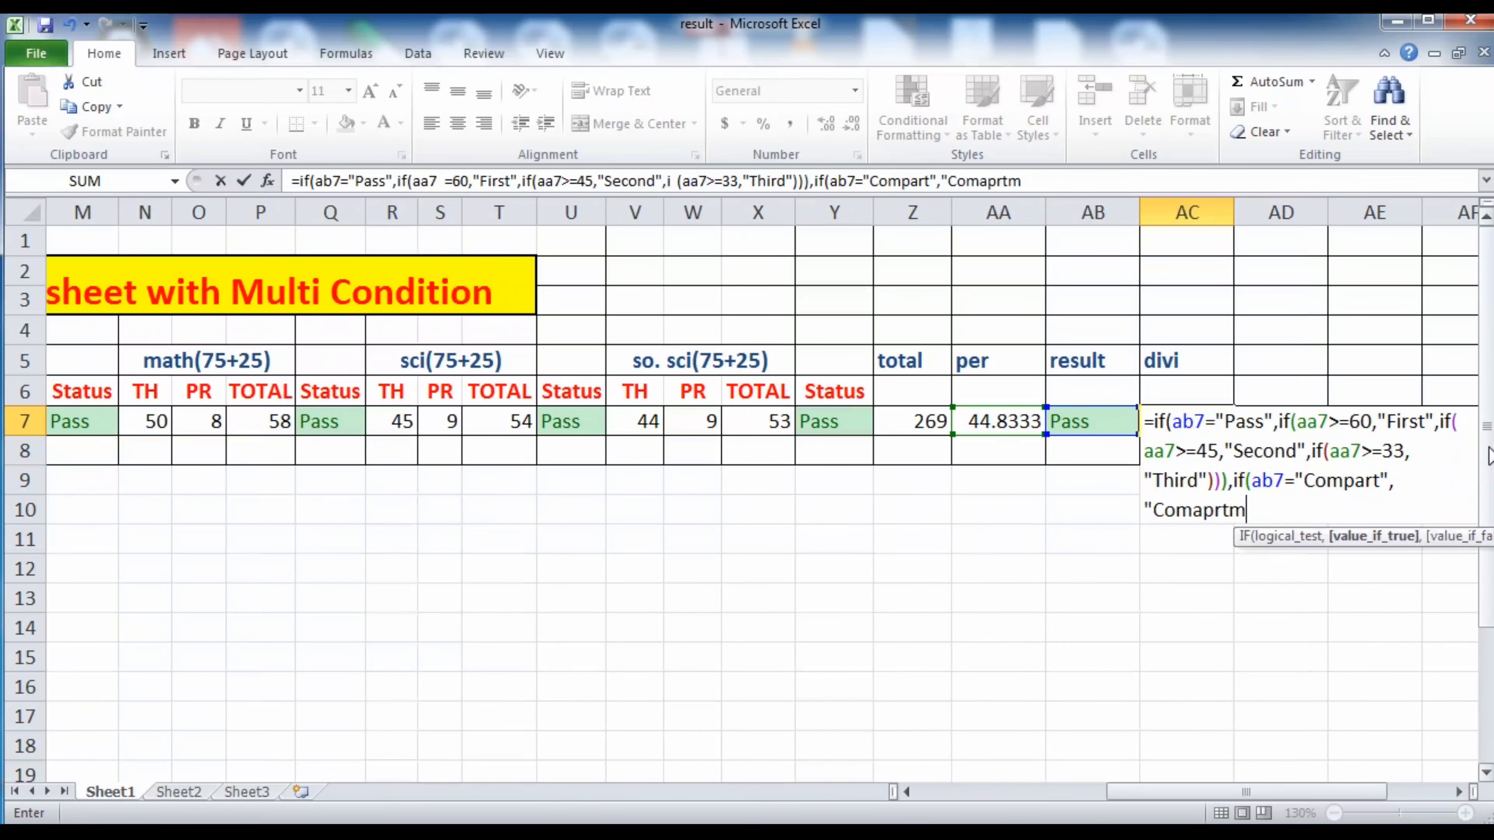
{"action": "type", "text": "ent"}
{"action": "key", "text": "BackSpace"}
{"action": "type", "text": "\",if"}
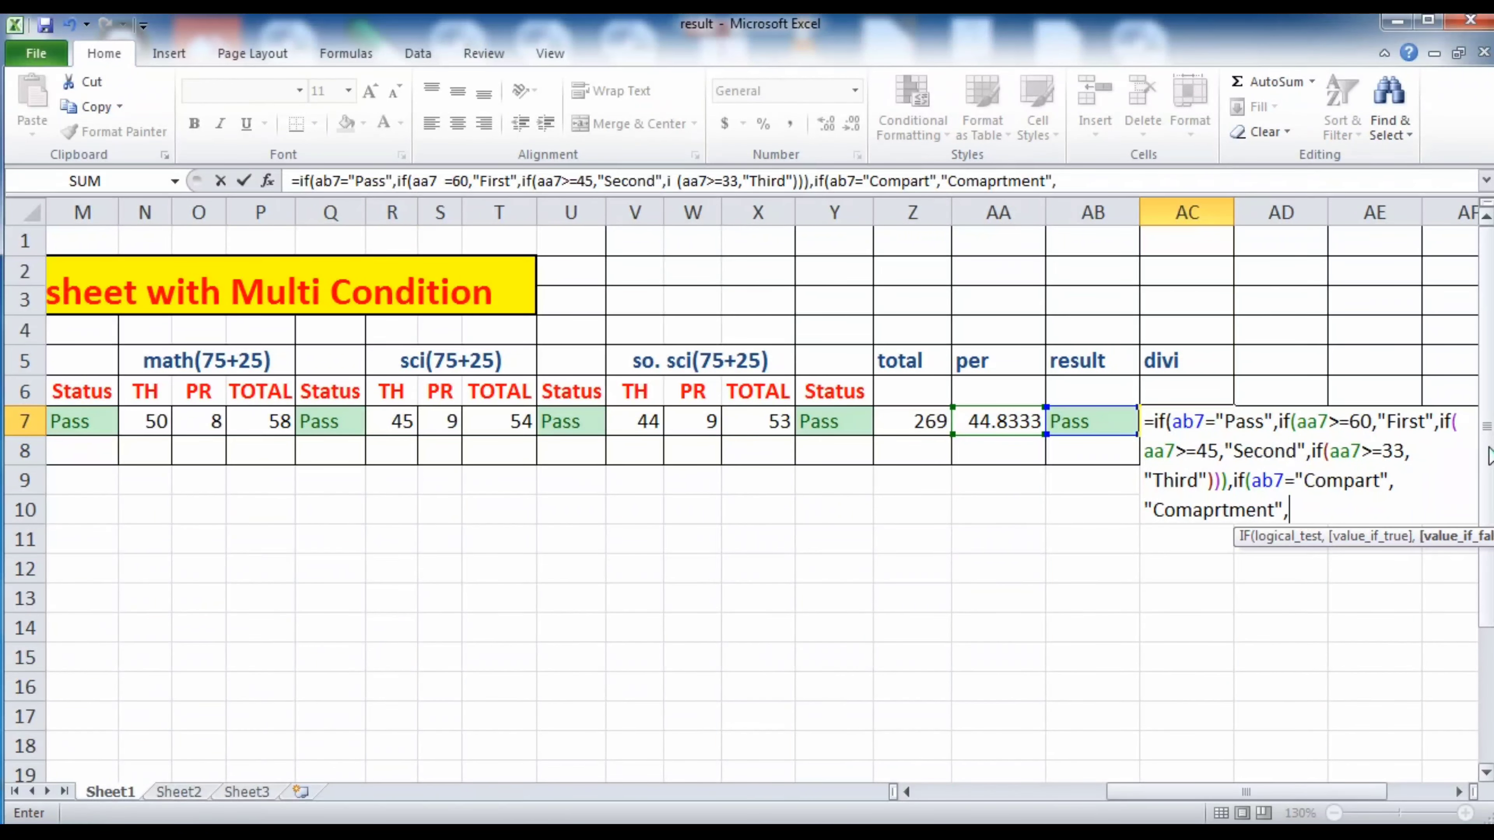
- Finish the AC7 formula with an IF returning "Absent" when AB7 equals "Absent" and "Fail" otherwise, and enter it
{"action": "type", "text": "("}
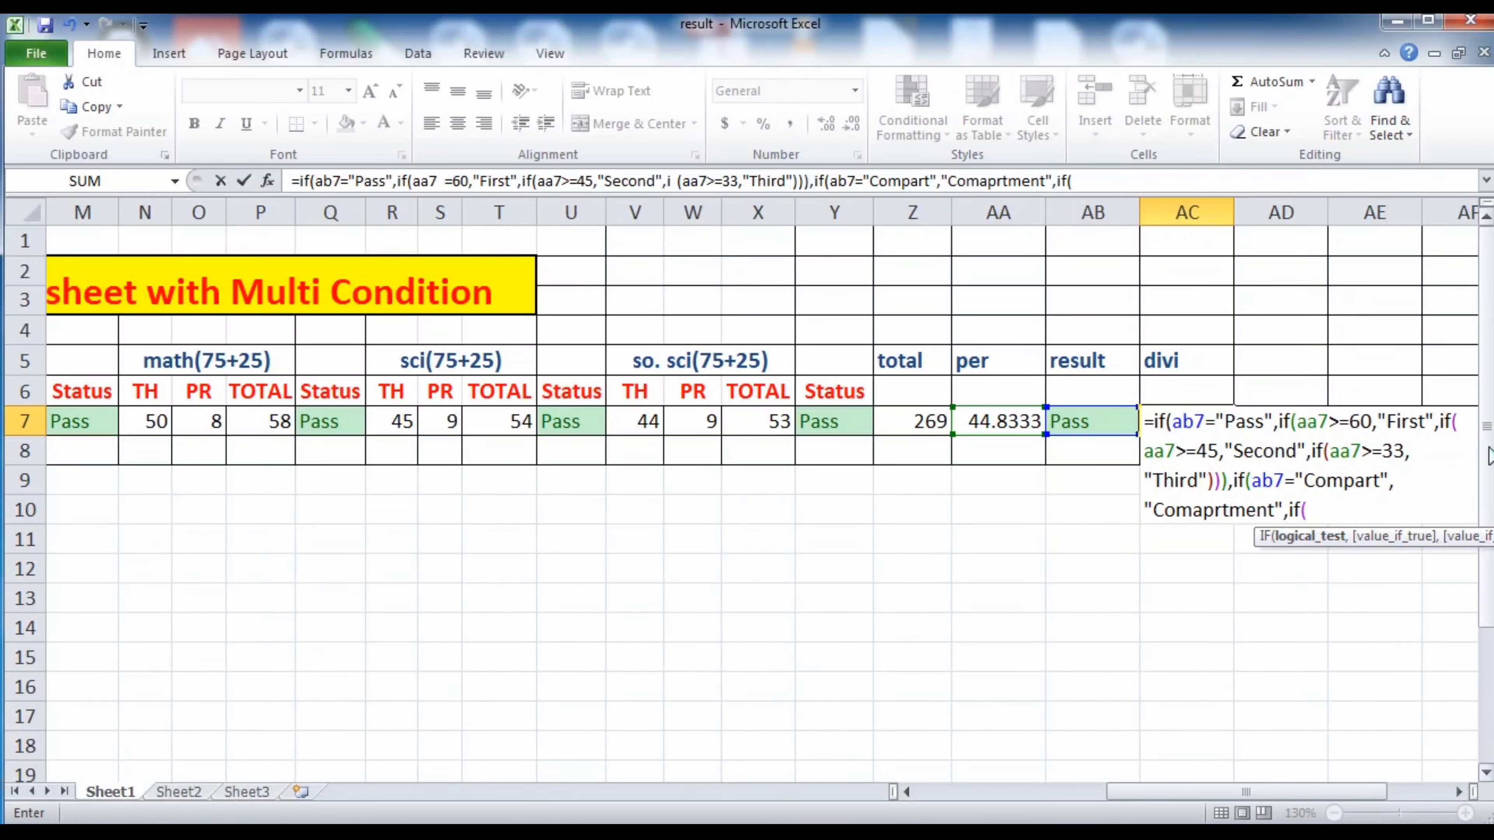
{"action": "type", "text": "ab7=\"Absent"}
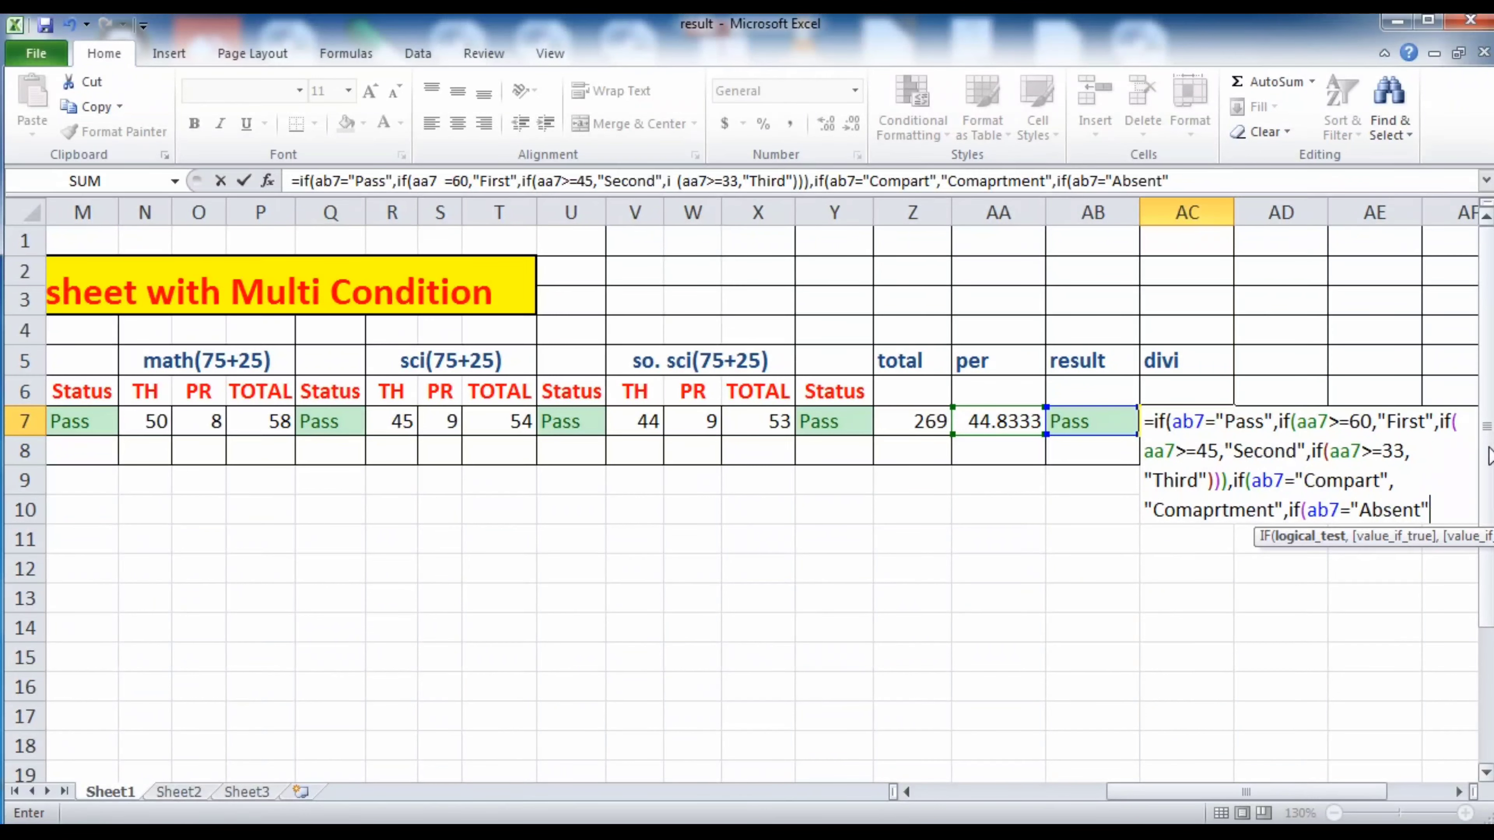
{"action": "type", "text": "\",\""}
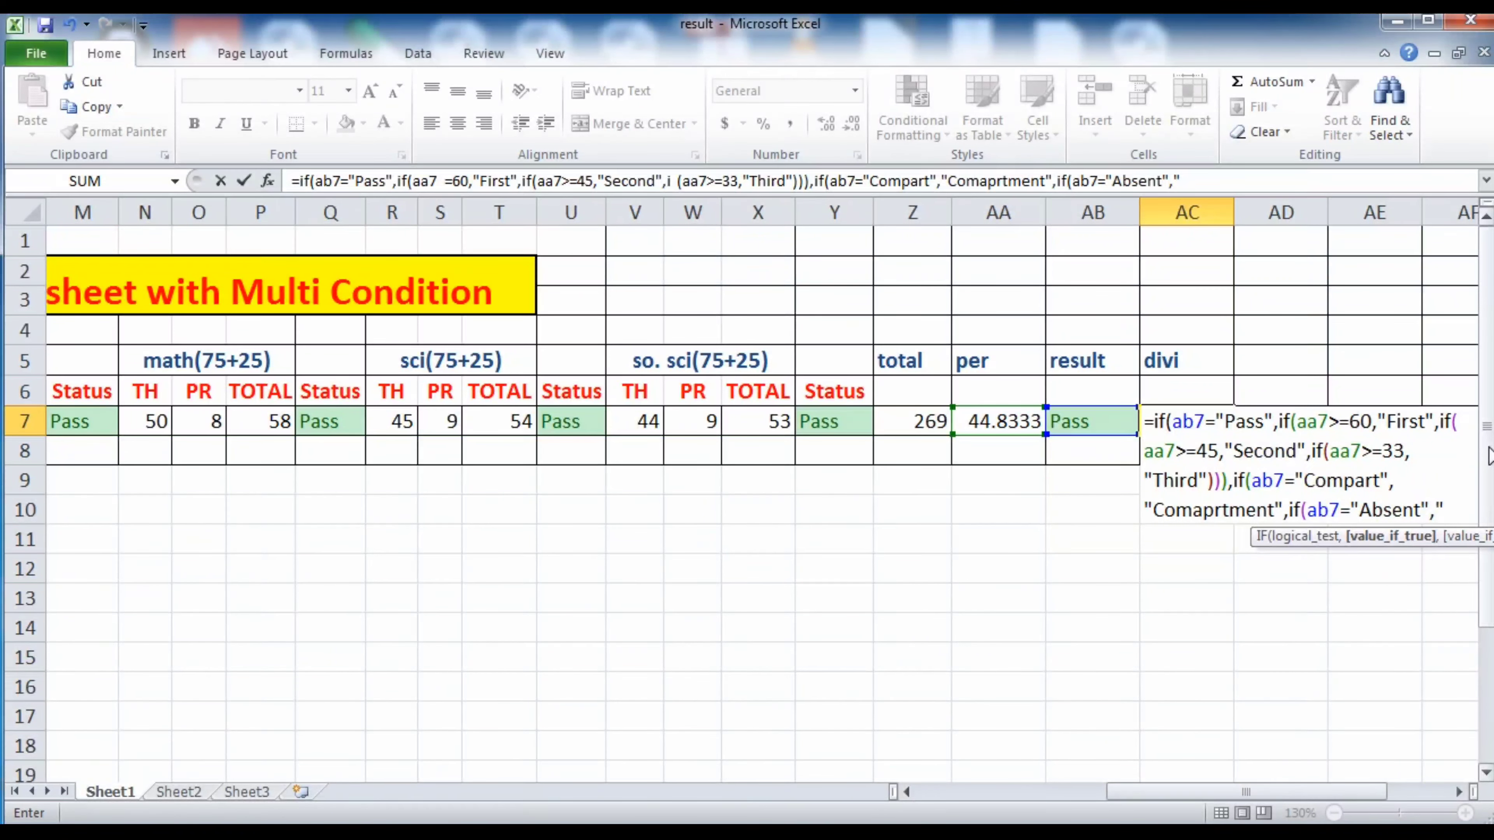
{"action": "type", "text": "Absent"}
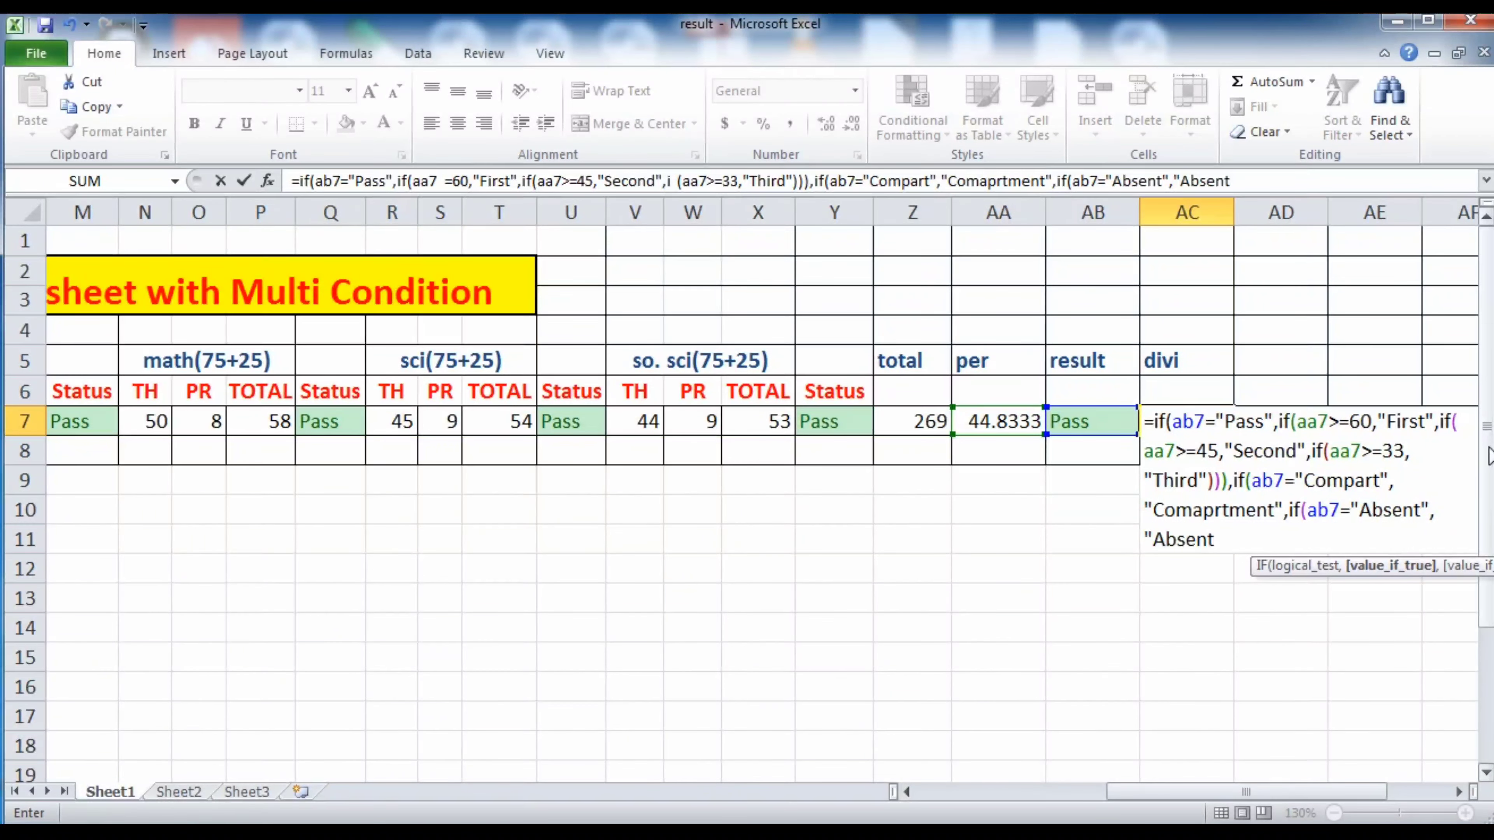
{"action": "type", "text": "\",\""}
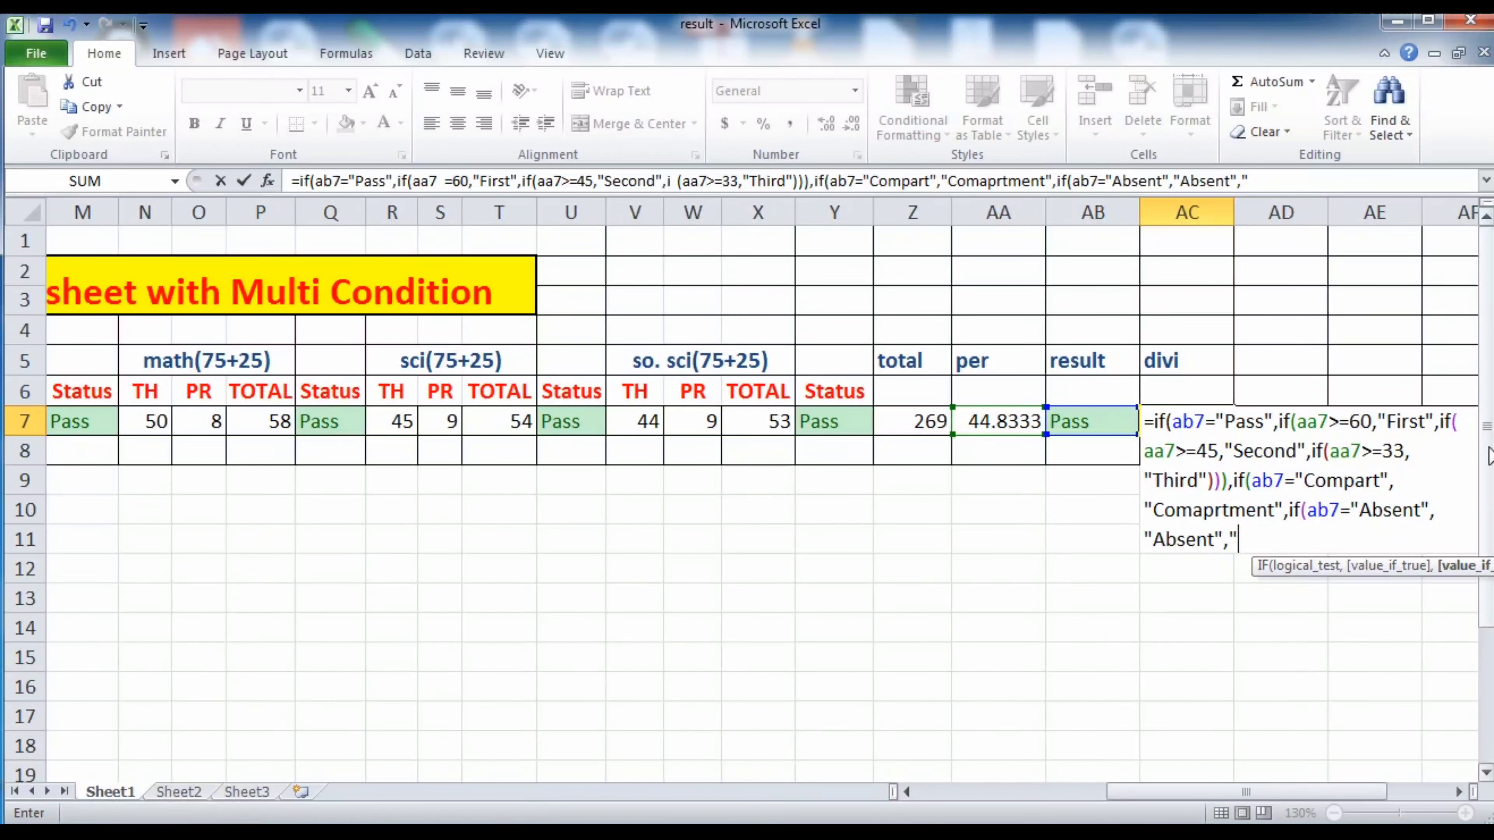
{"action": "type", "text": "Fail\"))"}
{"action": "key", "text": "Return"}
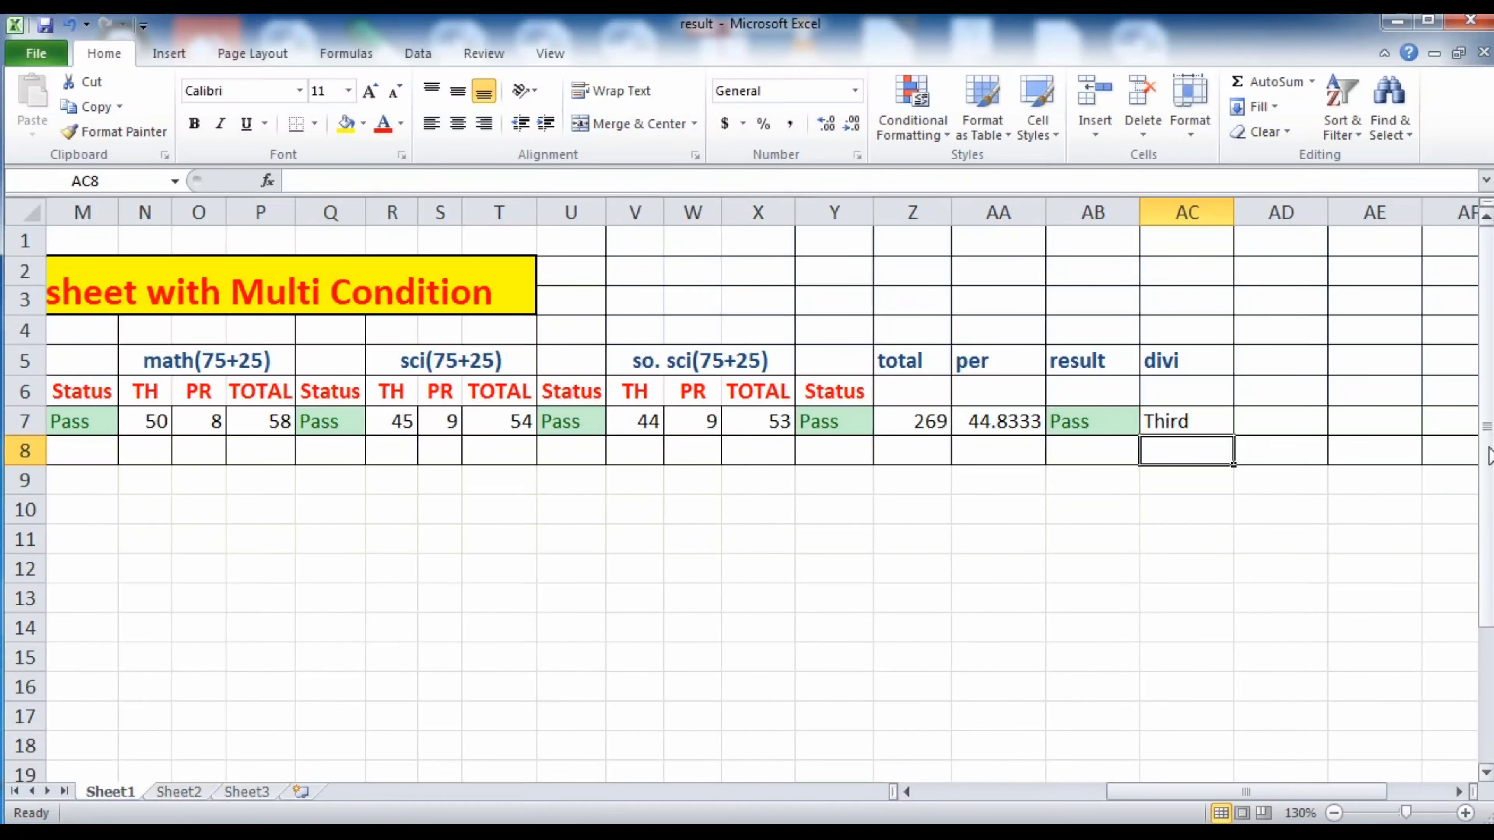
- Test the AC7 division for one failed subject by setting the so. sci theory mark in V7 to 1
{"action": "key", "text": "Up"}
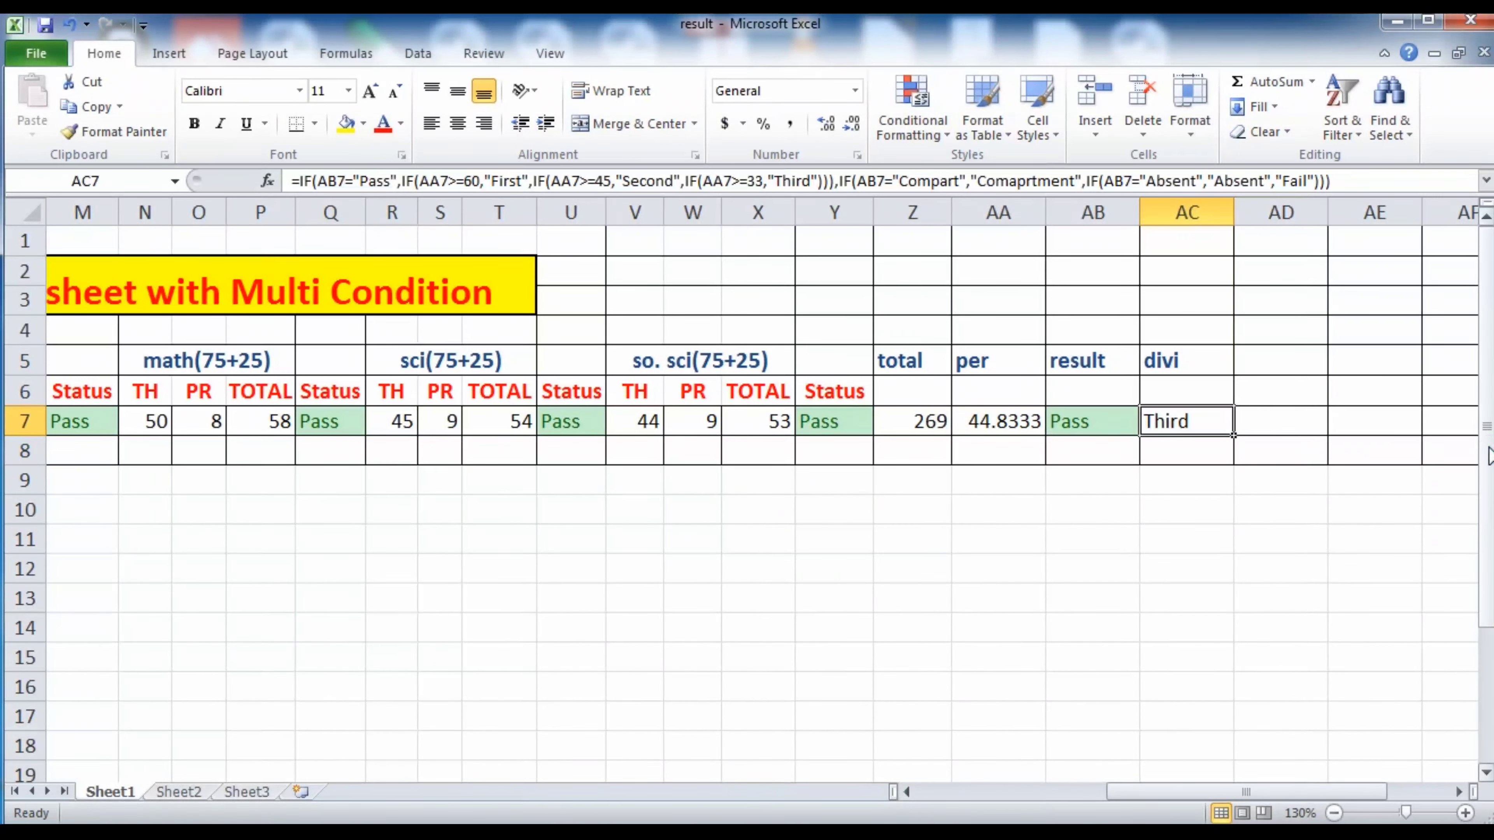
{"action": "key", "text": "Left"}
{"action": "key", "text": "Left"}
{"action": "key", "text": "Left"}
{"action": "key", "text": "Right"}
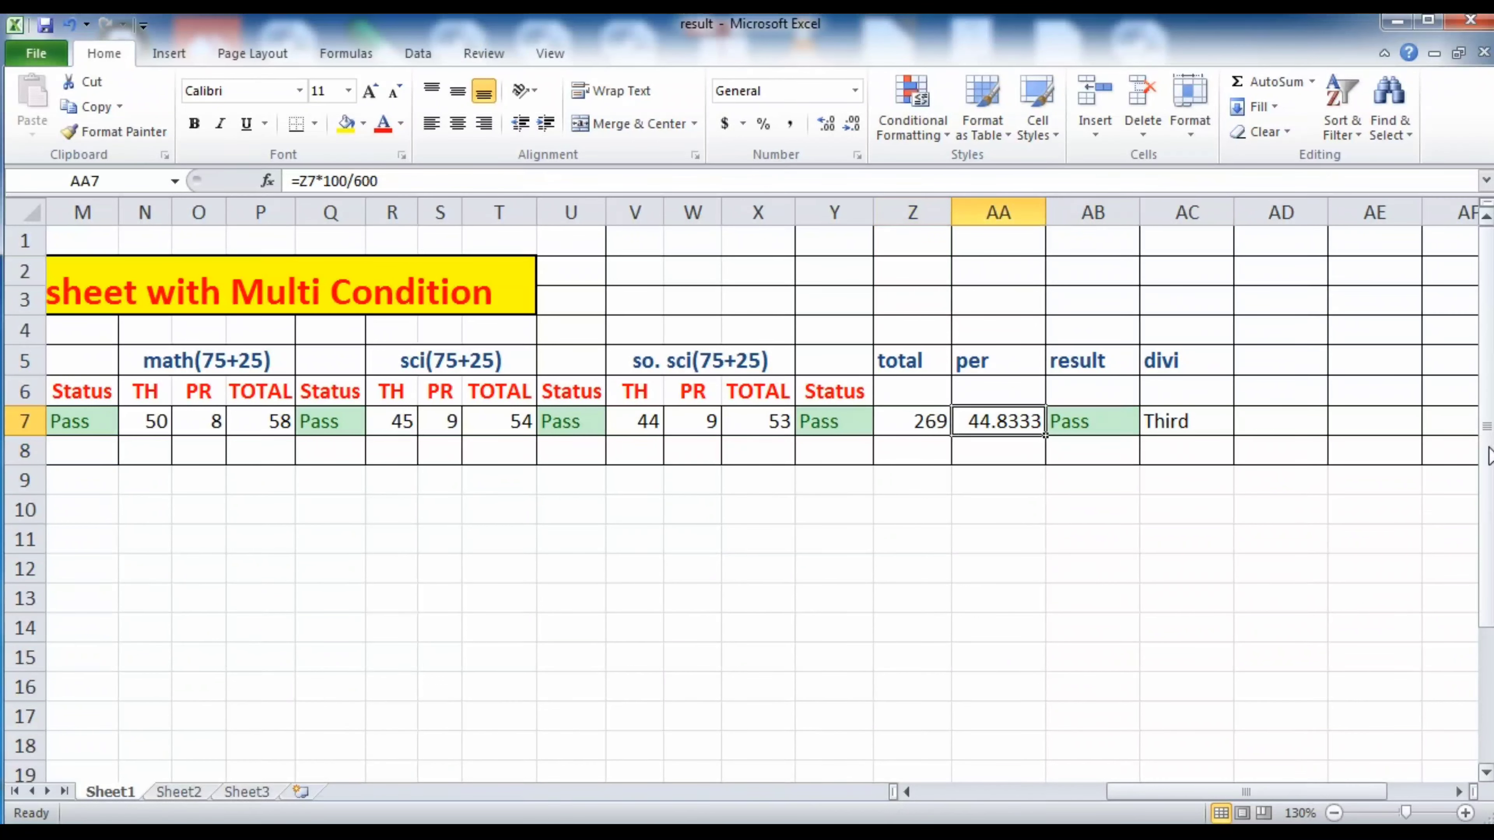
{"action": "key", "text": "Left"}
{"action": "key", "text": "Left"}
{"action": "key", "text": "Left"}
{"action": "key", "text": "Left"}
{"action": "key", "text": "Left"}
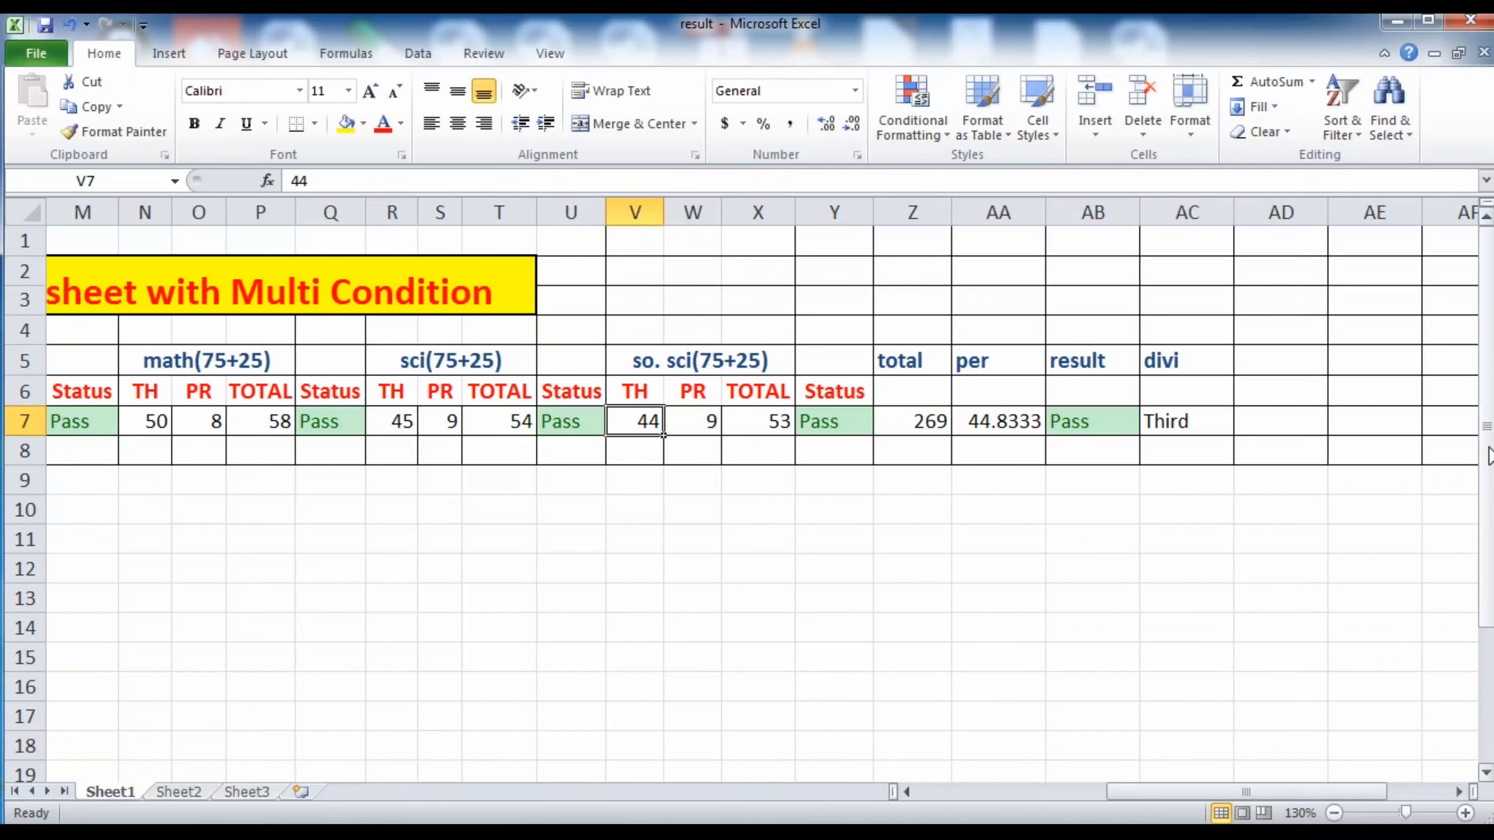
{"action": "type", "text": "1"}
{"action": "key", "text": "Right"}
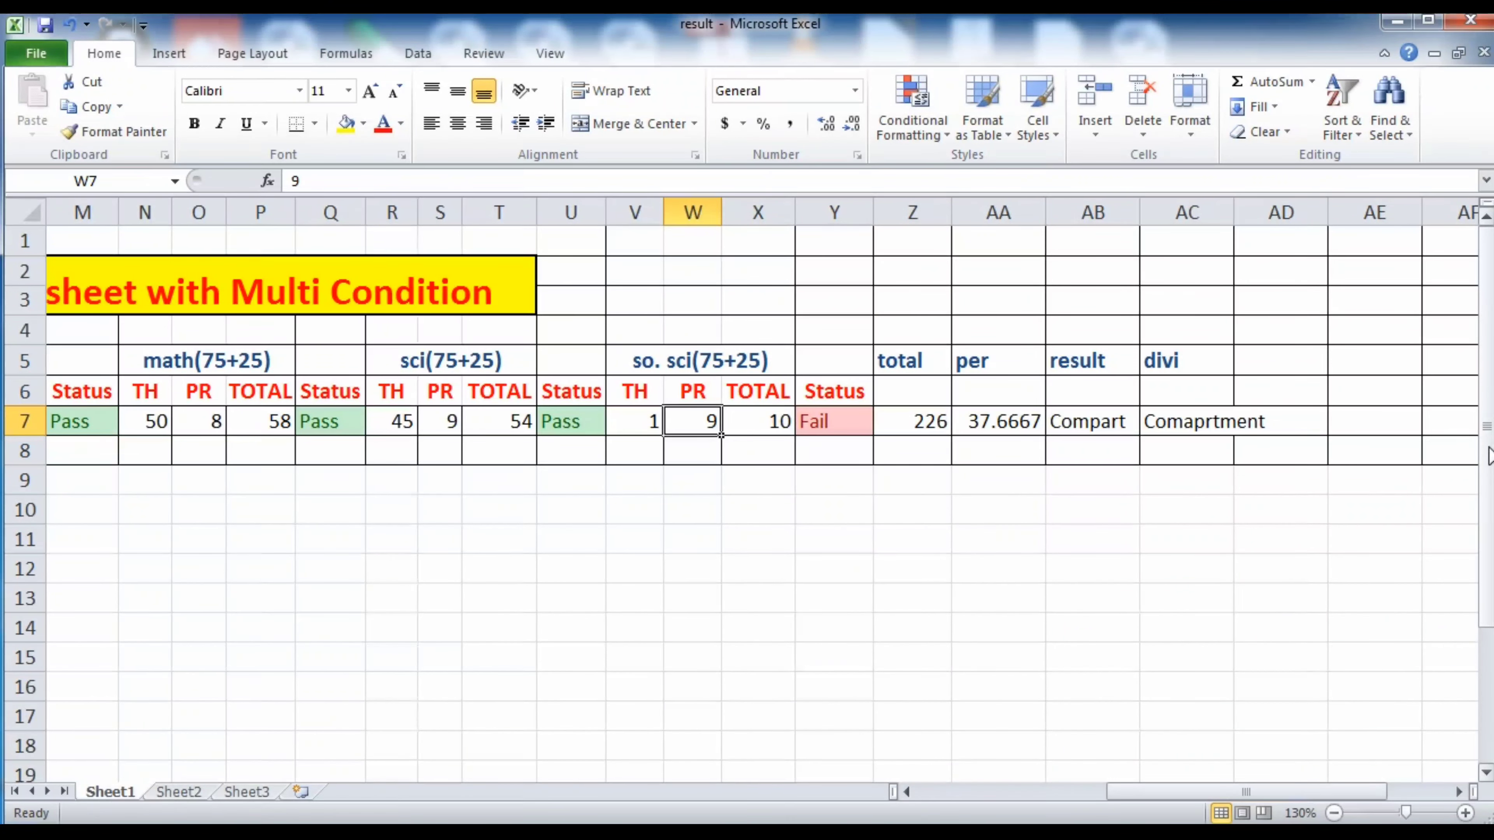
- Test the AC7 division for an absent subject by entering "a" as the so. sci theory mark in V7
{"action": "key", "text": "Left"}
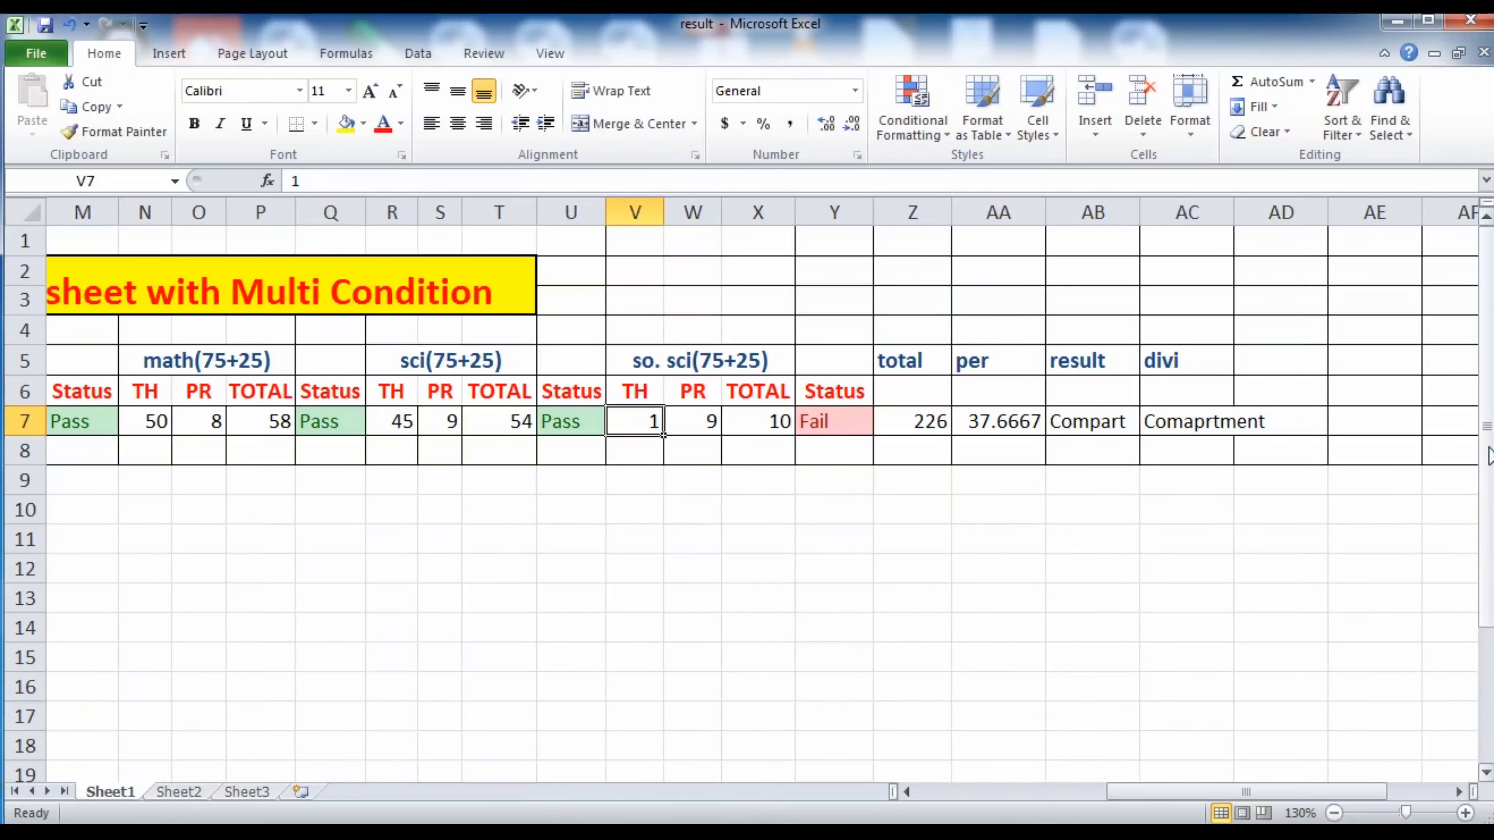
{"action": "type", "text": "a"}
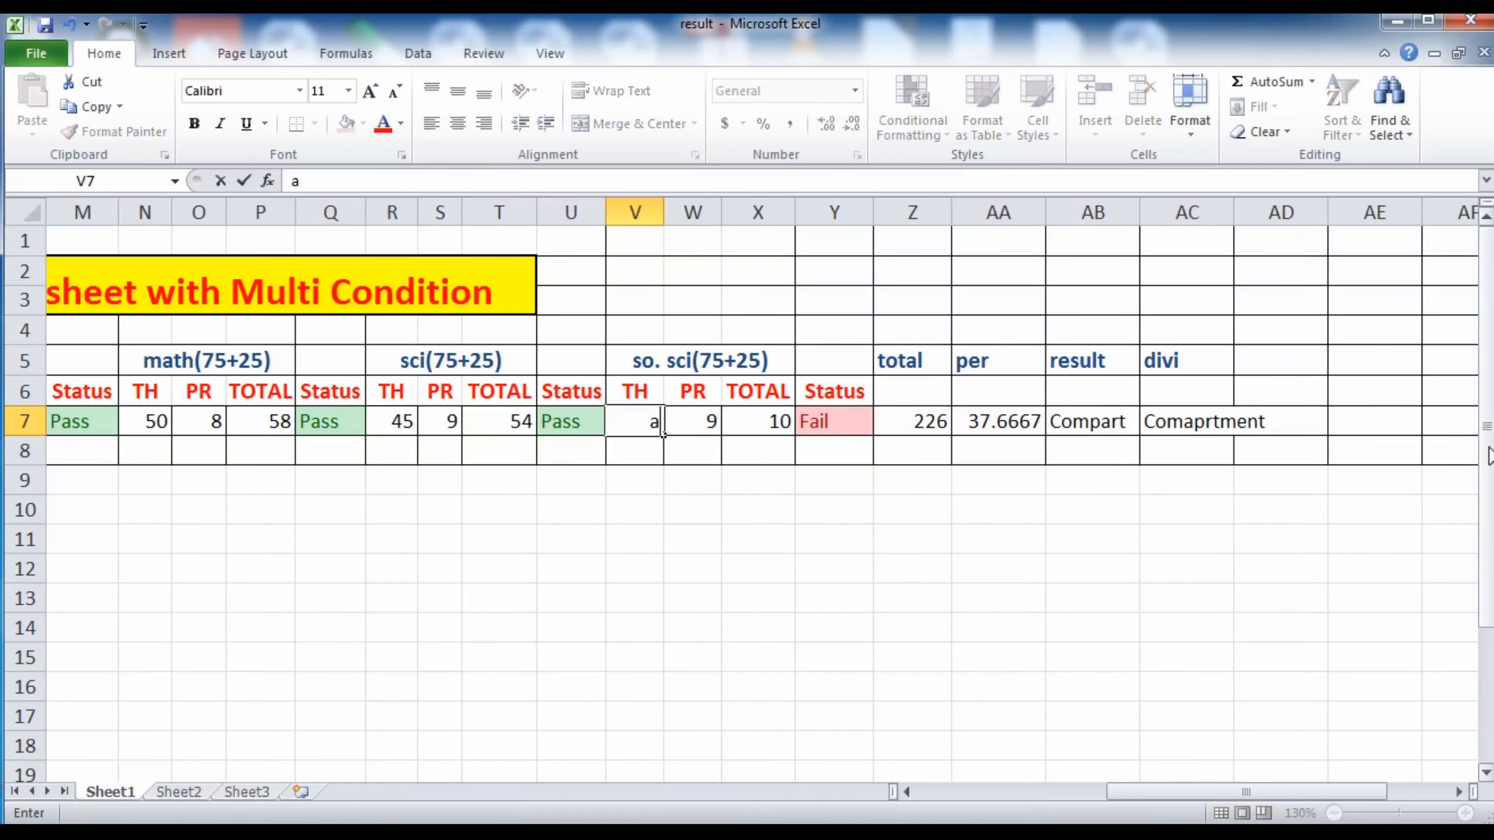
{"action": "key", "text": "Right"}
{"action": "key", "text": "Left"}
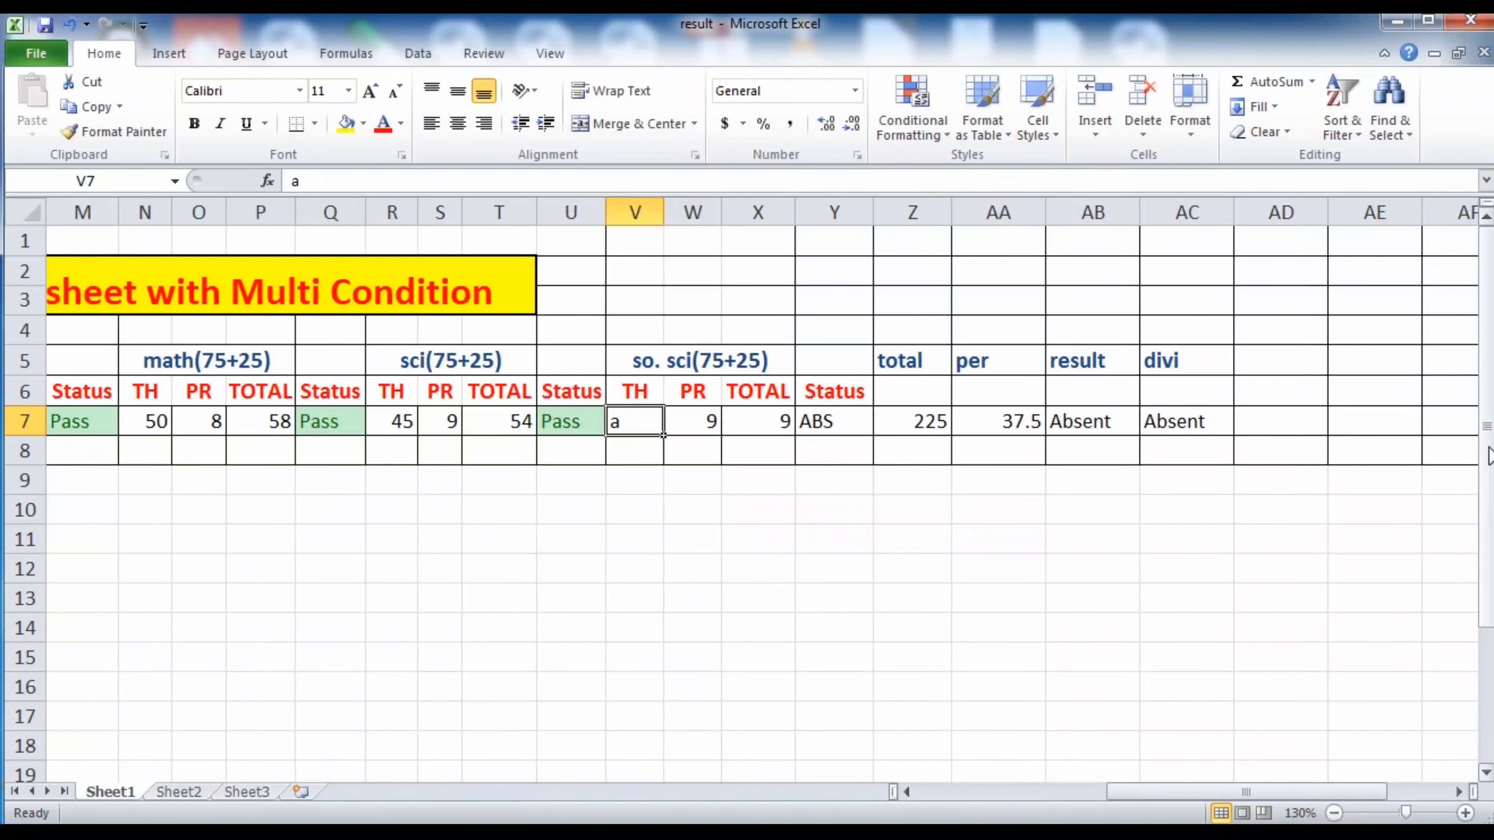
- Test the result and division for two failed subjects by setting the theory marks in V7 and R7 to 1, dismissing the Windows color scheme prompt
{"action": "type", "text": "1"}
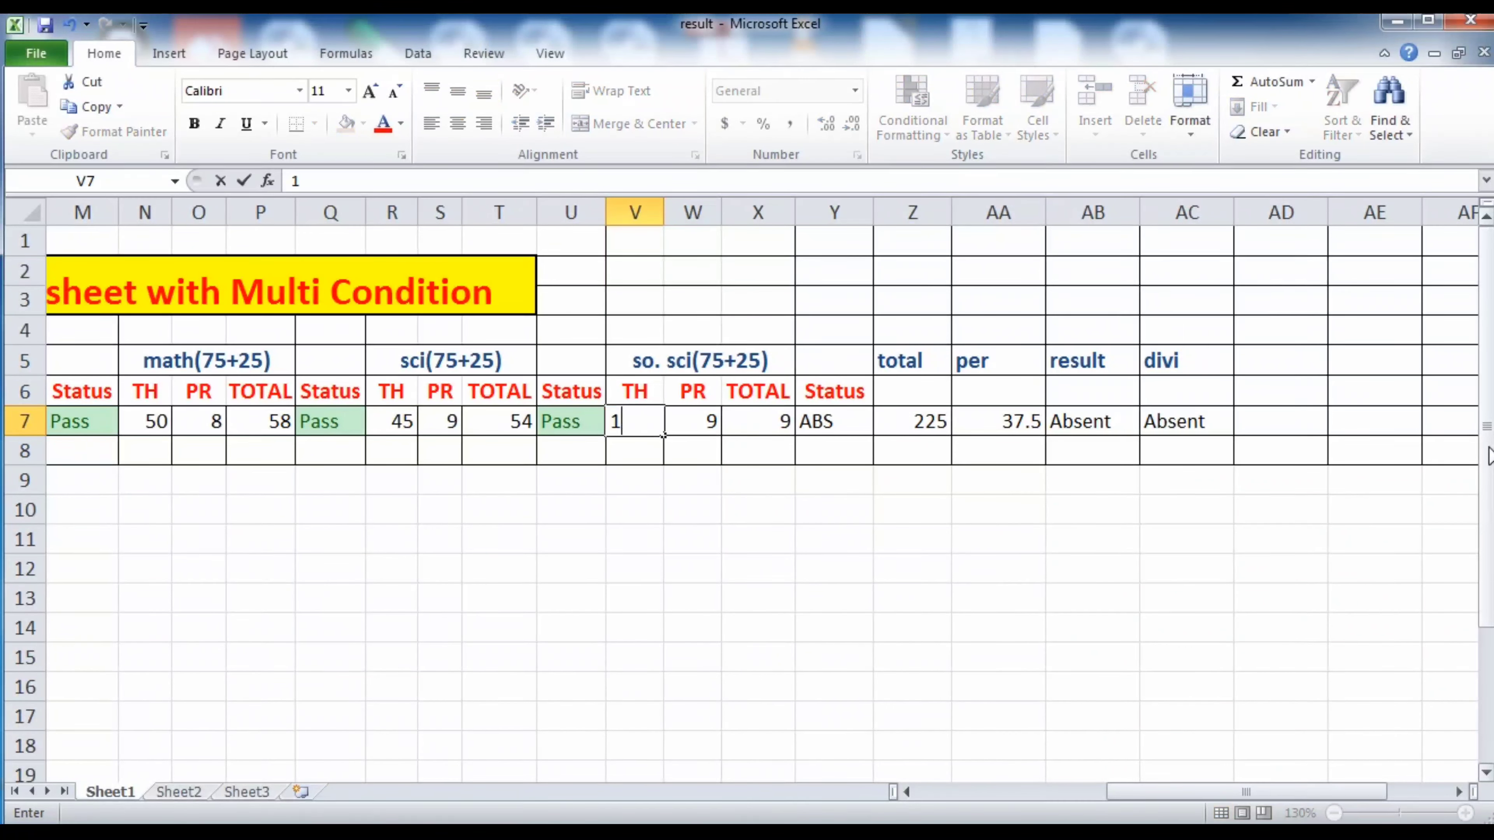
{"action": "key", "text": "Left"}
{"action": "key", "text": "Left"}
{"action": "key", "text": "Left"}
{"action": "key", "text": "Left"}
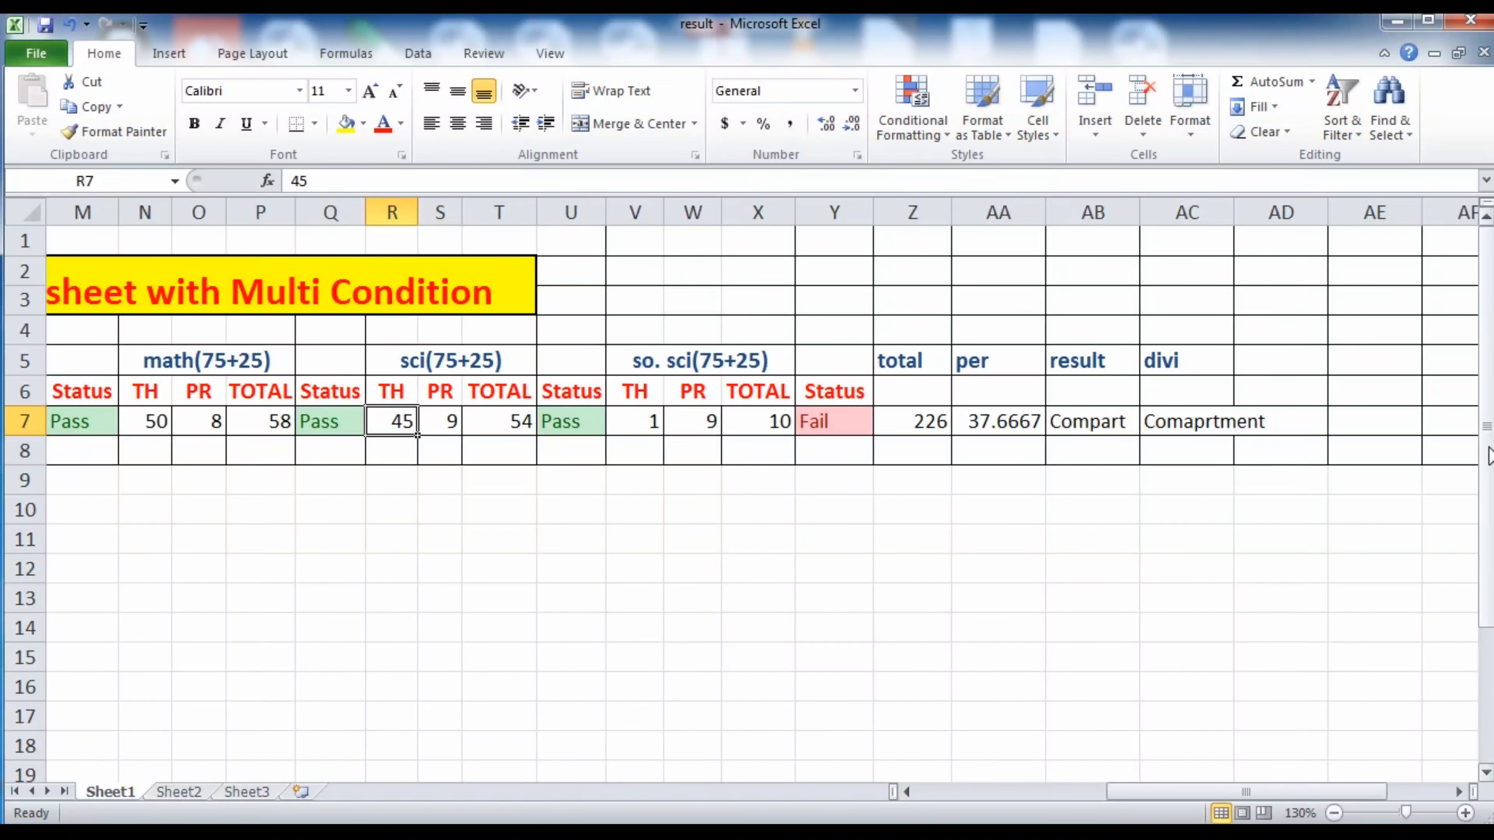
{"action": "type", "text": "1"}
{"action": "key", "text": "Right"}
{"action": "key", "text": "Left"}
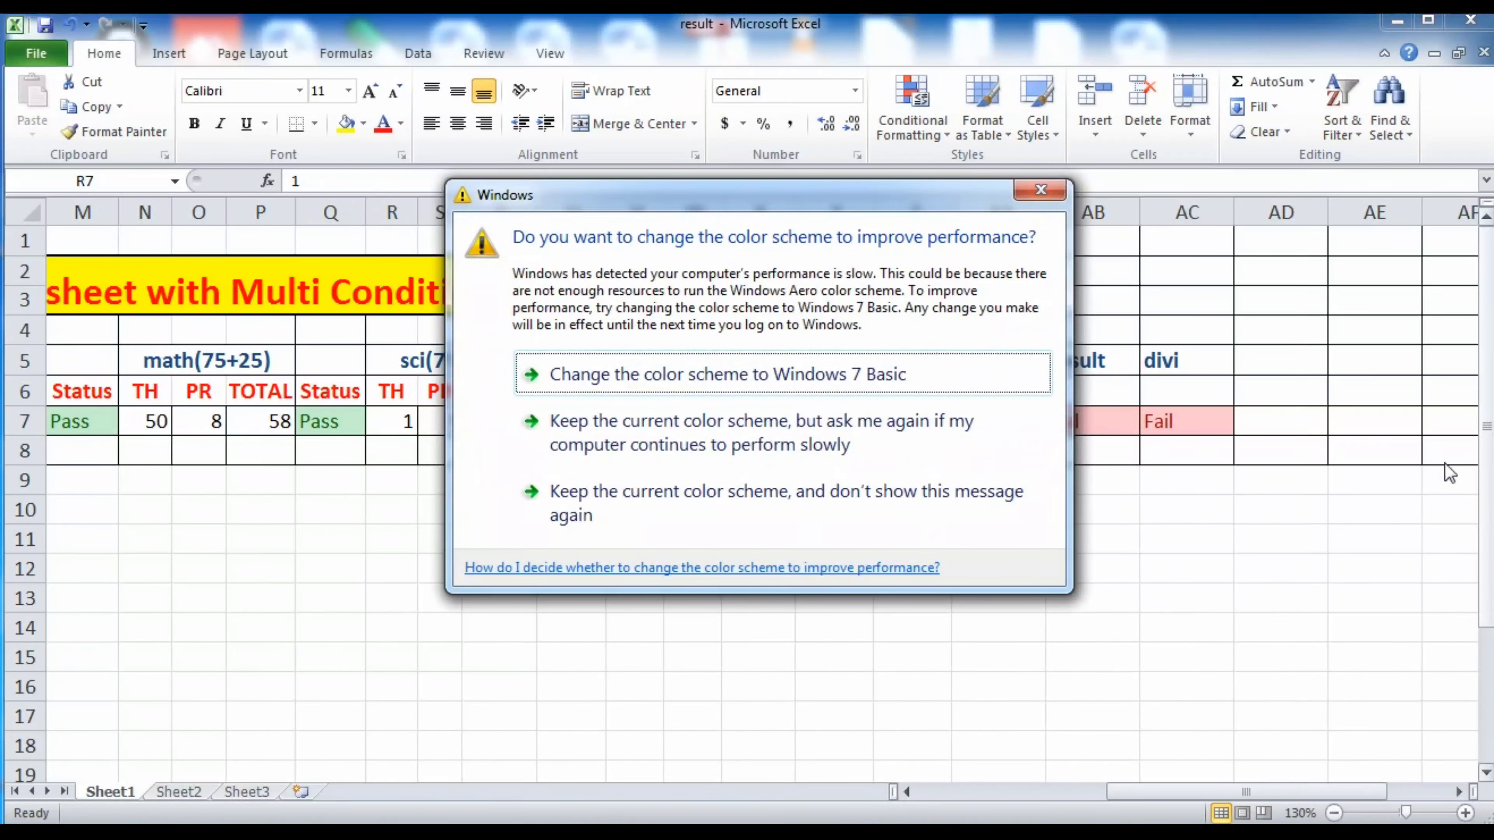
{"action": "left_click", "coordinate": [1038, 190]}
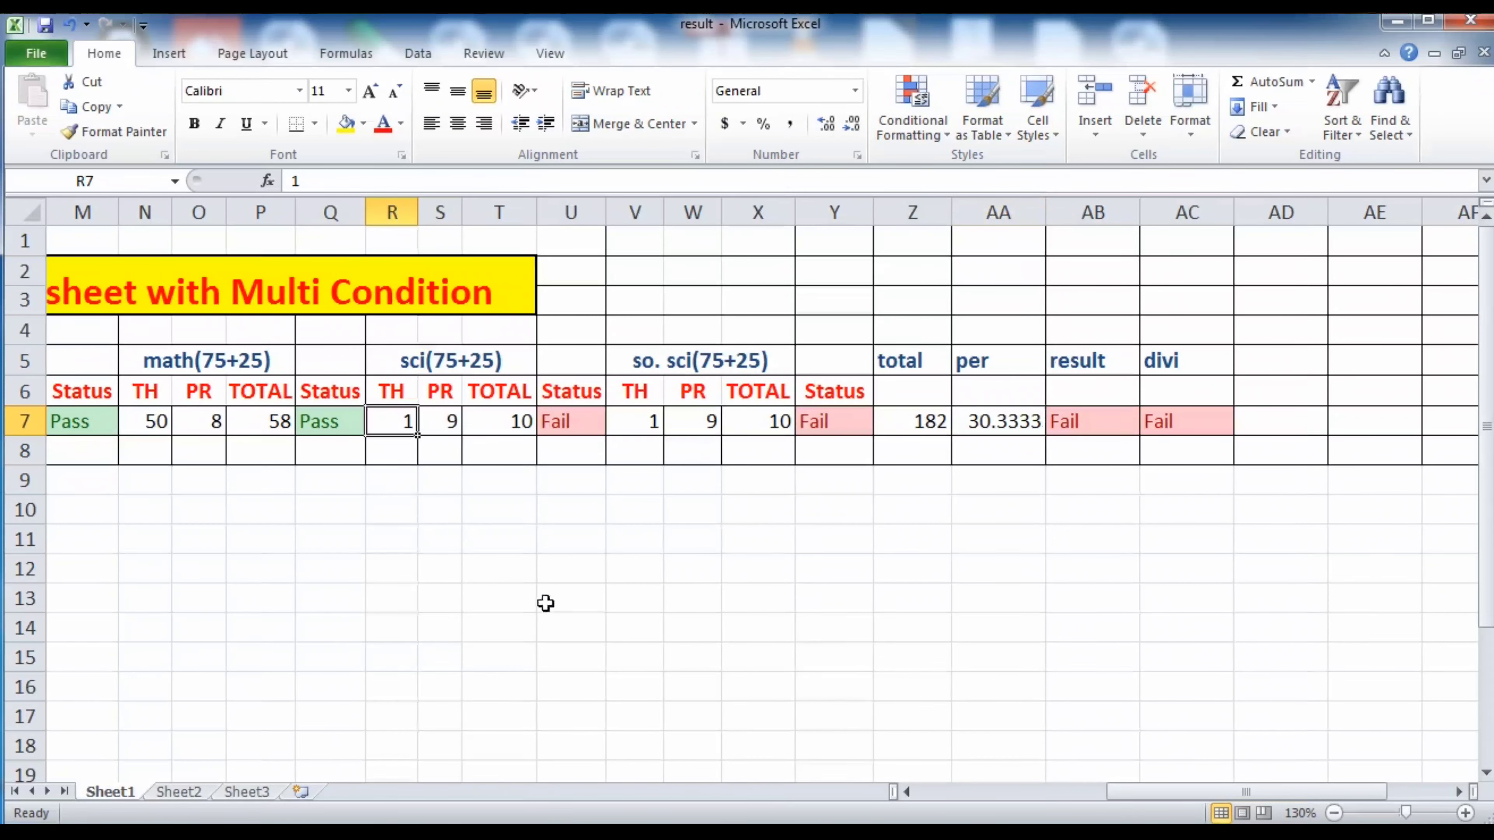
{"action": "left_click", "coordinate": [387, 569]}
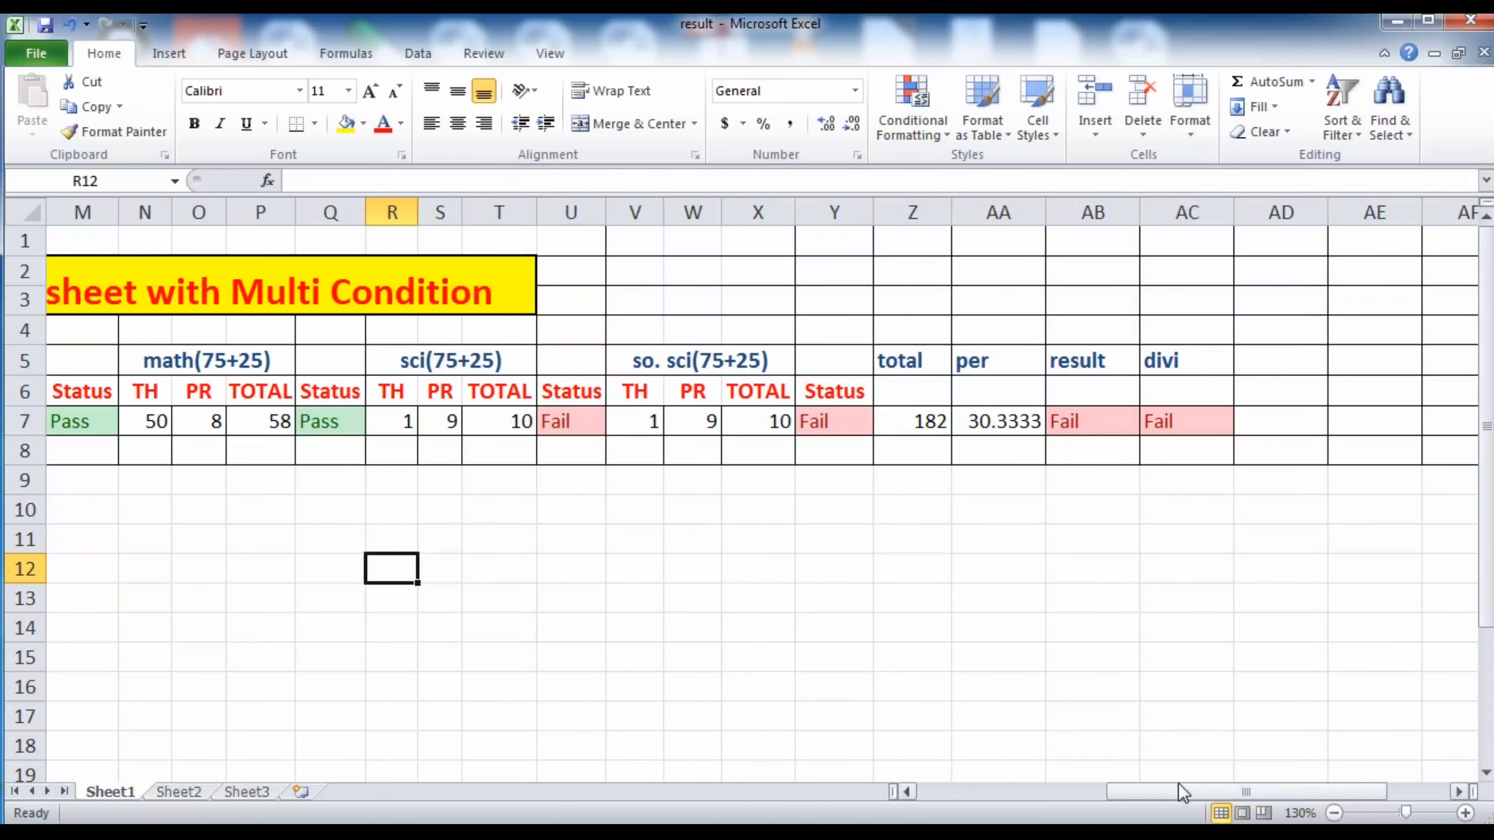
- Copy the full text of the hindi Status formula in E7, leaving the cell unchanged
{"action": "left_click_drag", "start_coordinate": [1188, 793], "coordinate": [952, 794]}
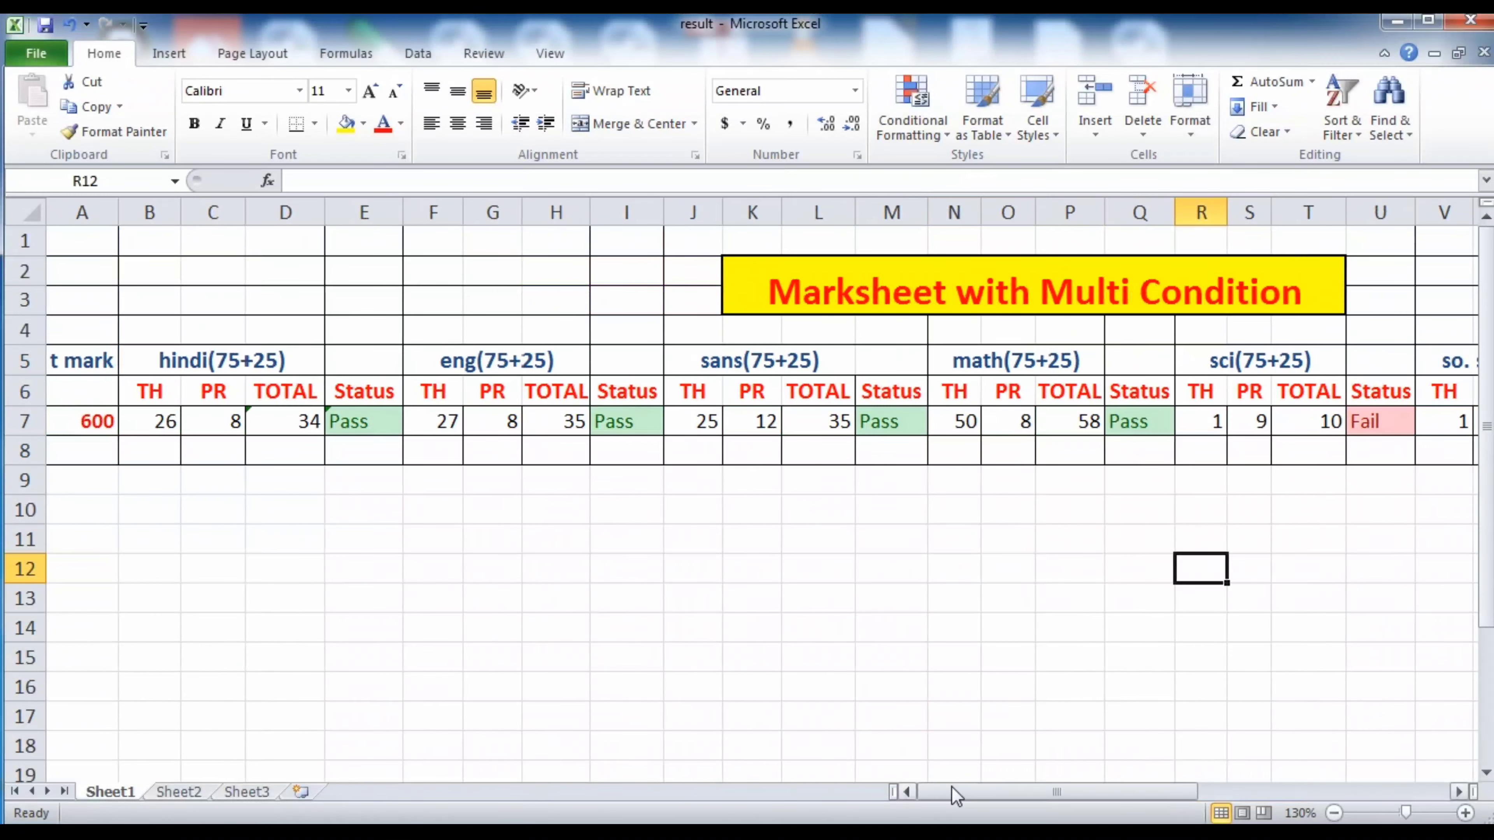
{"action": "double_click", "coordinate": [349, 422]}
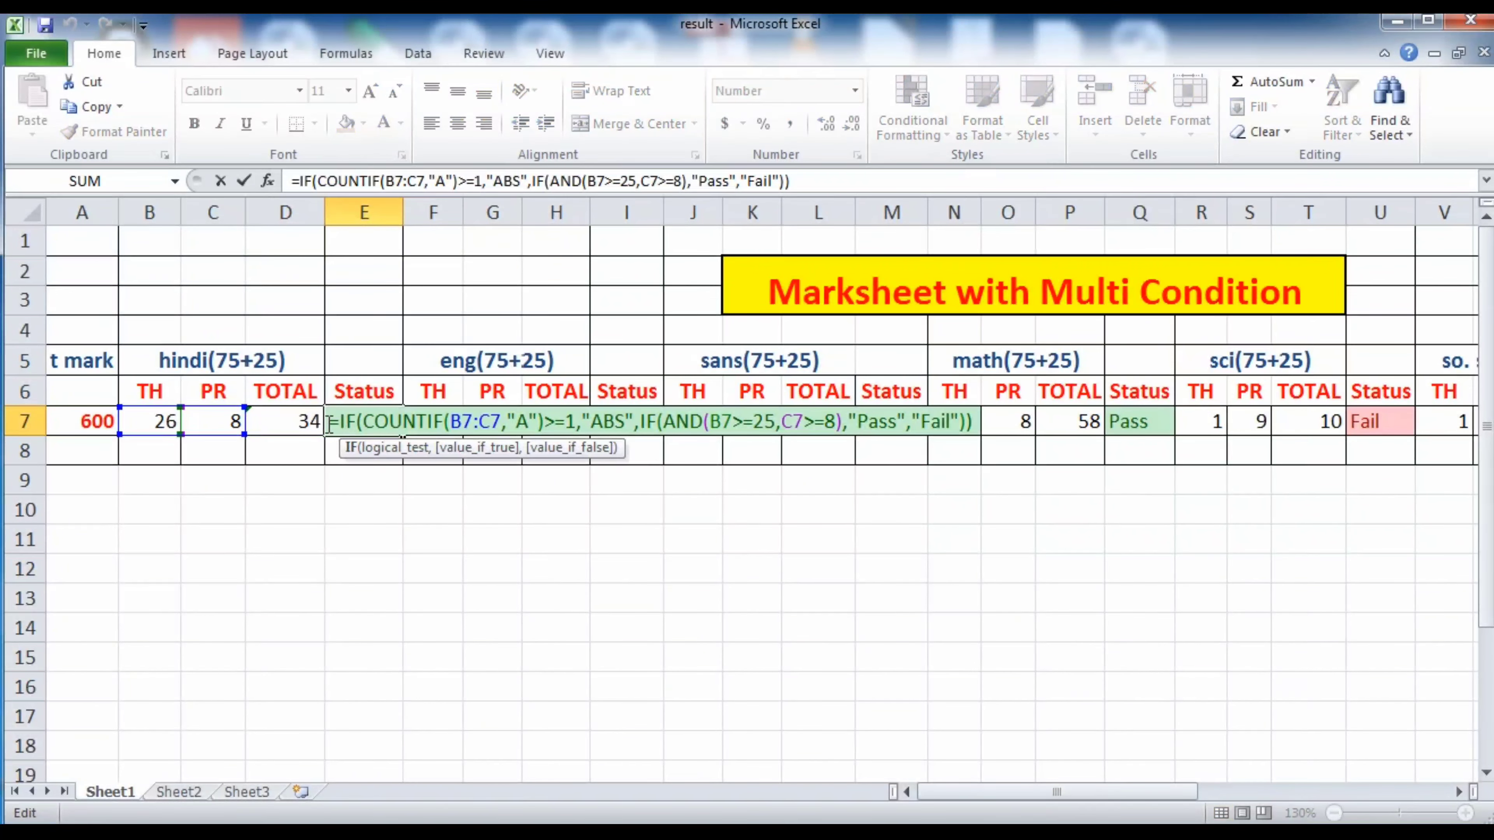
{"action": "left_click_drag", "start_coordinate": [331, 422], "coordinate": [641, 445]}
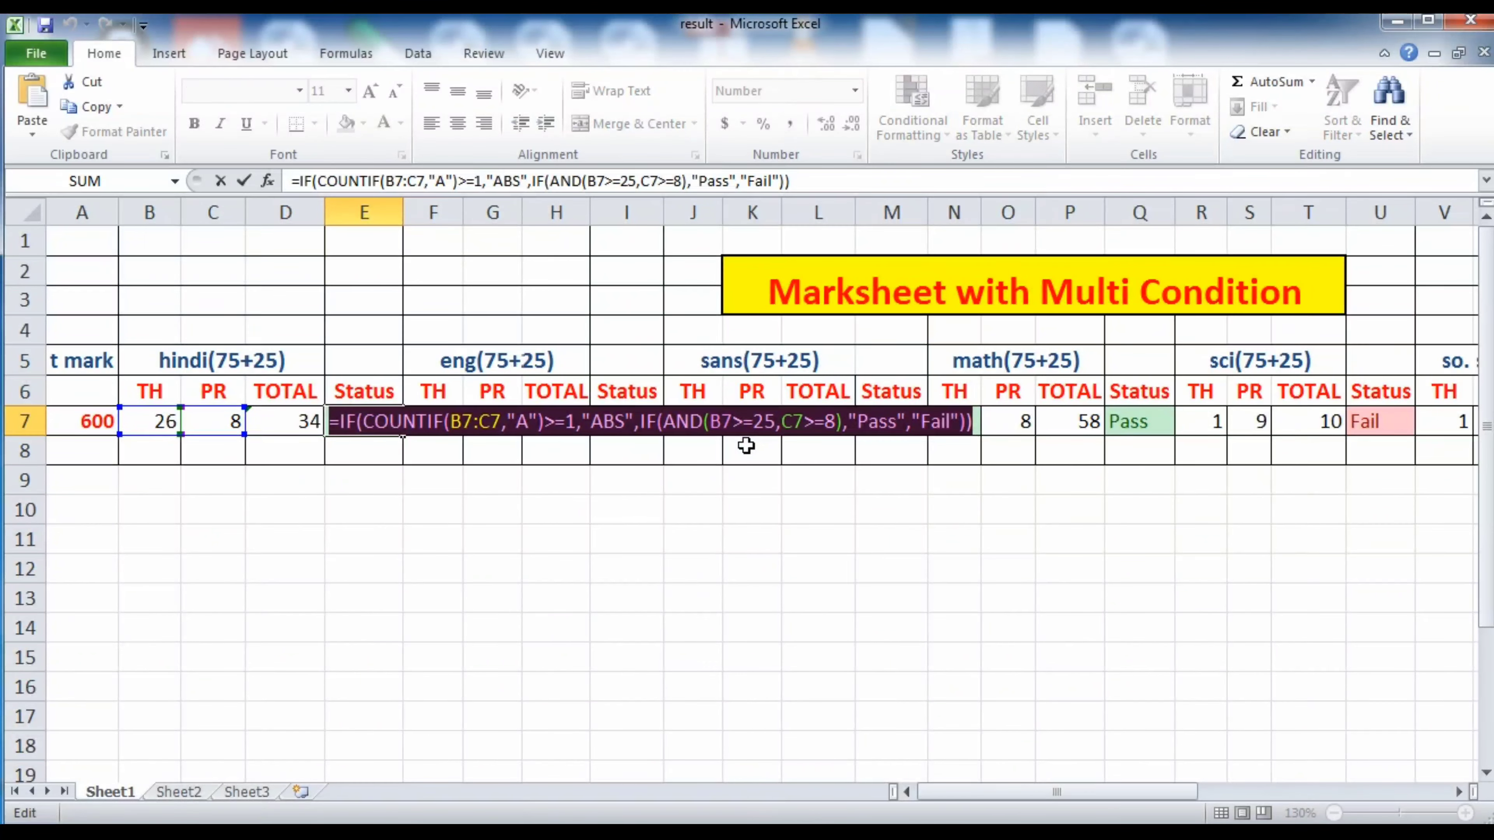
{"action": "key", "text": "Escape"}
{"action": "left_click", "coordinate": [493, 603]}
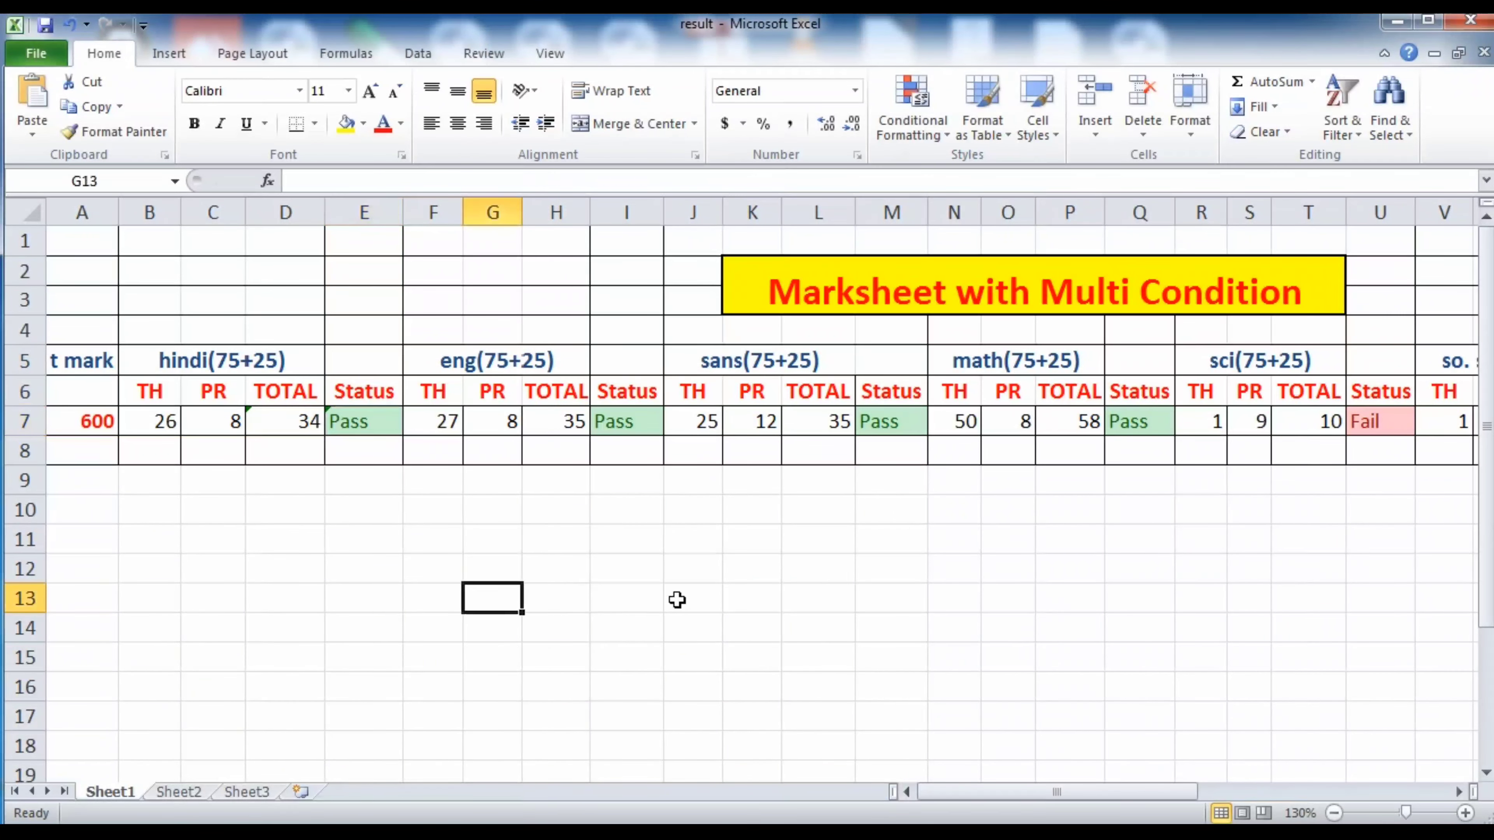
- Enter the label "Subject wise" in G11 and put the copied Status formula below it in G12 as plain text with a leading apostrophe
{"action": "key", "text": "Up"}
{"action": "key", "text": "Up"}
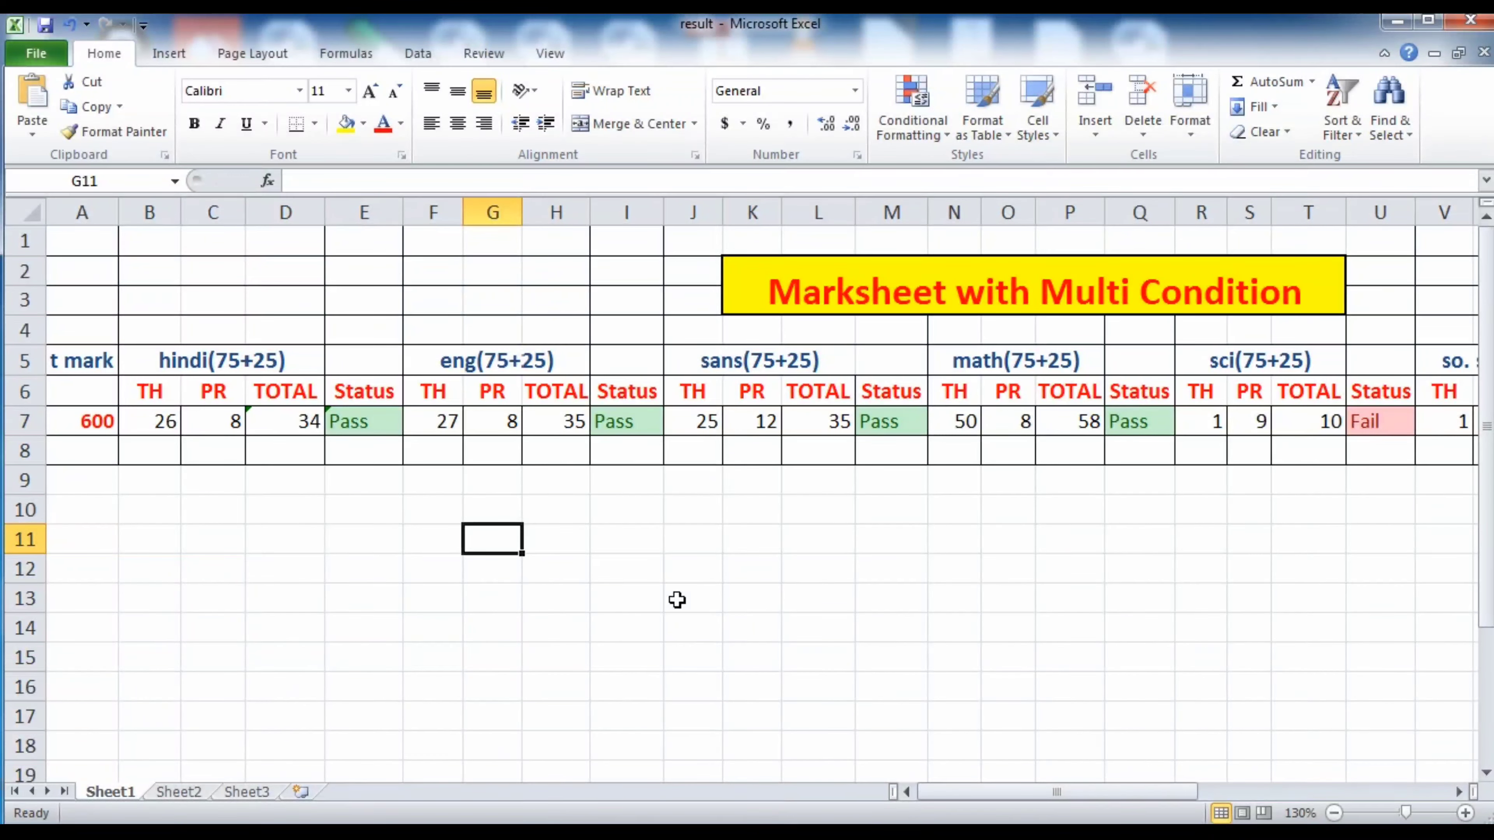
{"action": "type", "text": "Subject"}
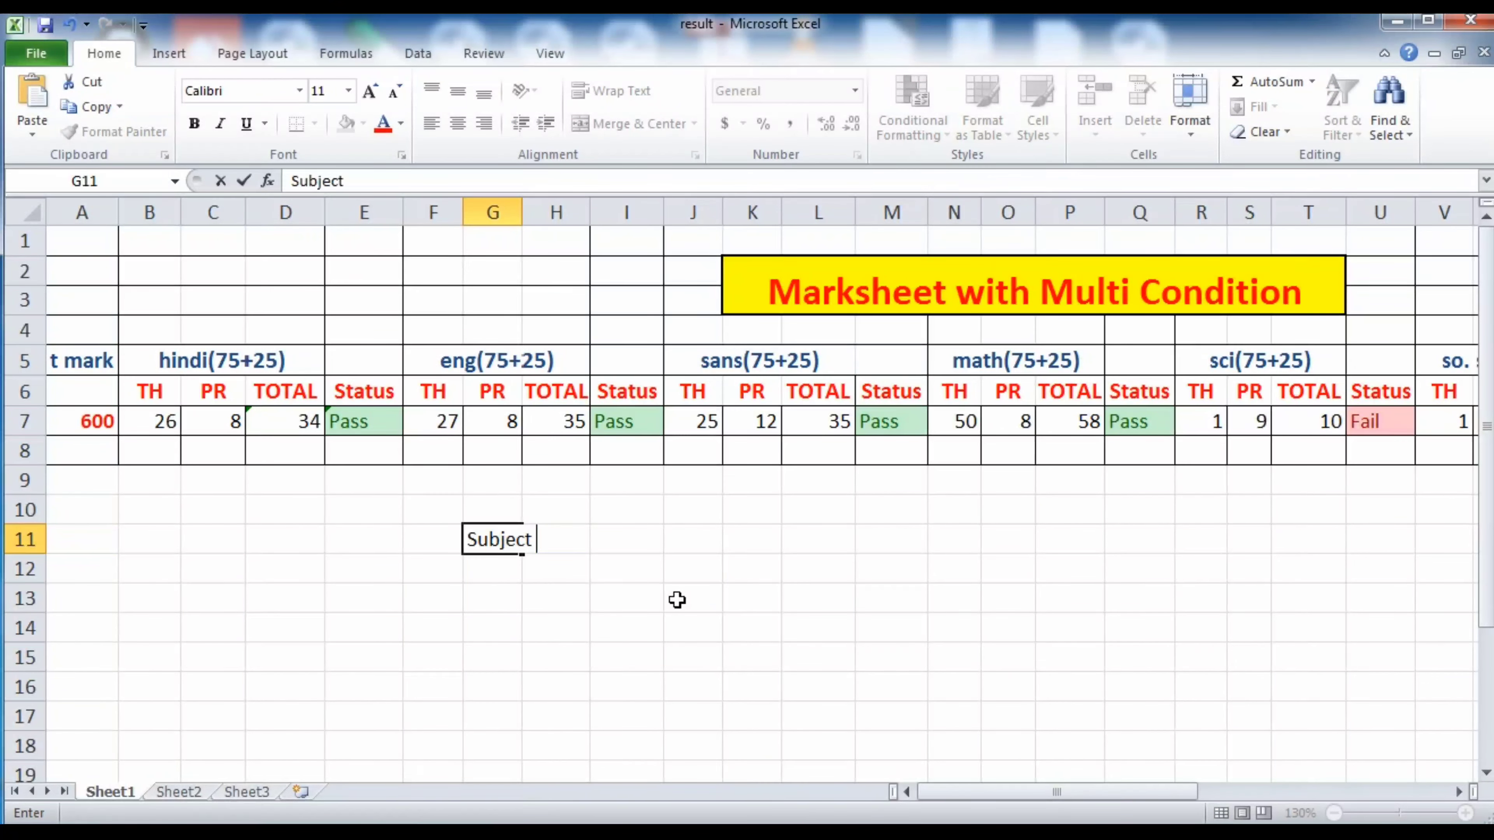
{"action": "type", "text": " wise"}
{"action": "key", "text": "Return"}
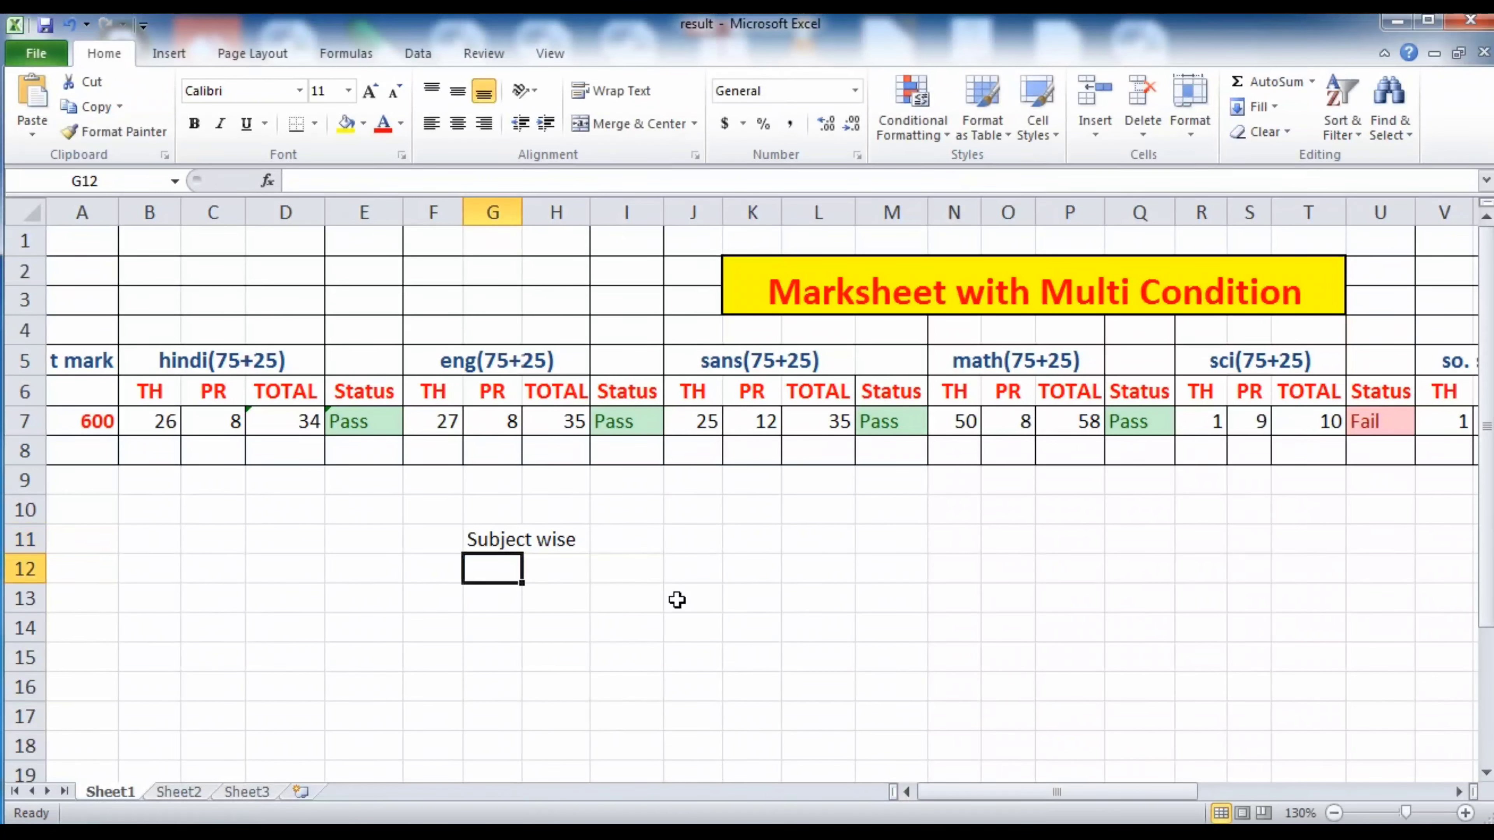
{"action": "type", "text": "'=IF(COUNTIF(B7:C7,\"A\")>=1,\"ABS\",IF(AND(B7>=25,C7>=8),\"Pass\",\"Fail\"))"}
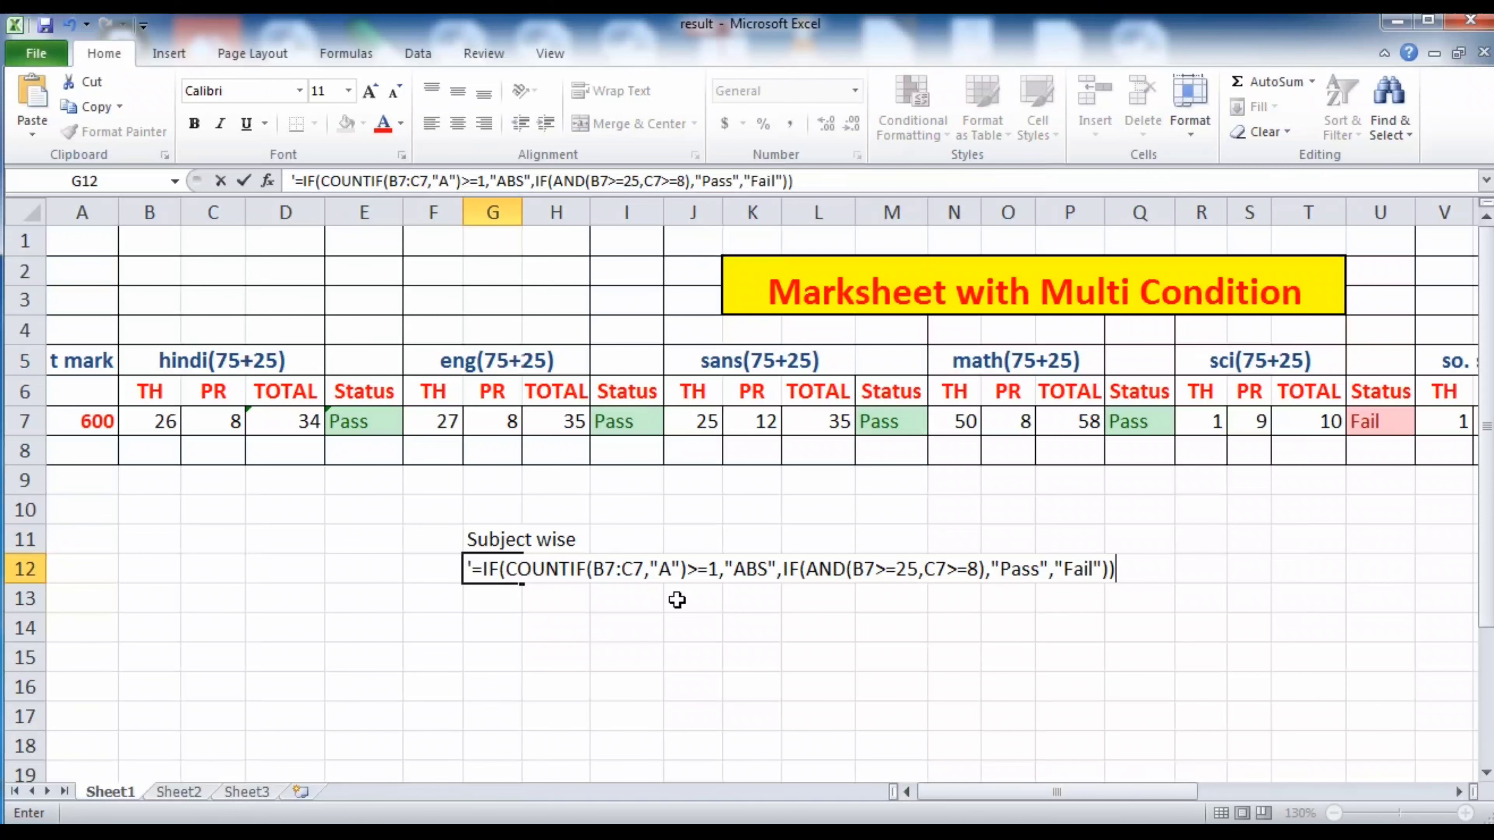
{"action": "key", "text": "Return"}
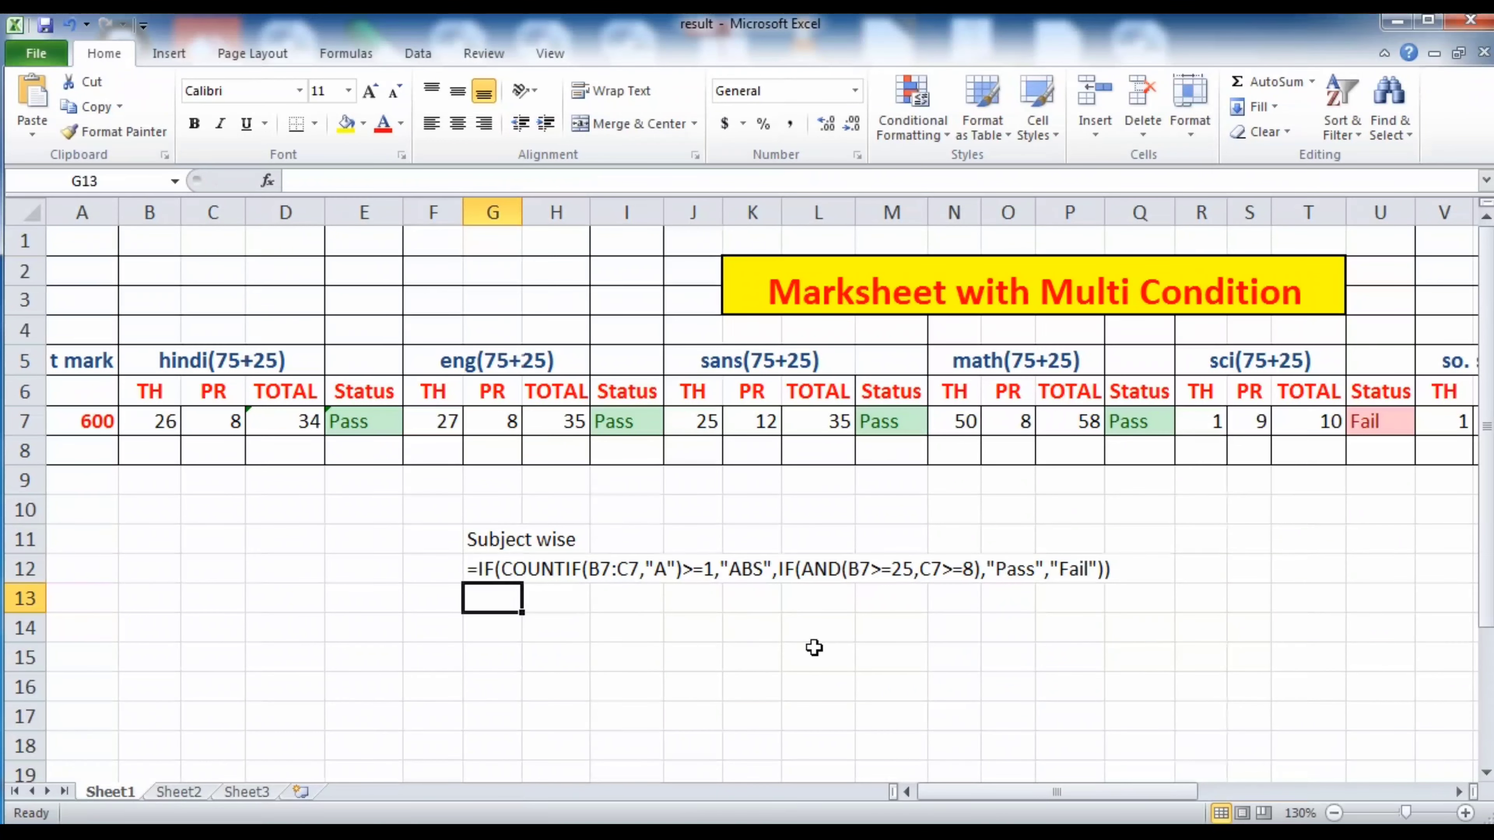
- Enter the label "Result" in G14
{"action": "key", "text": "Down"}
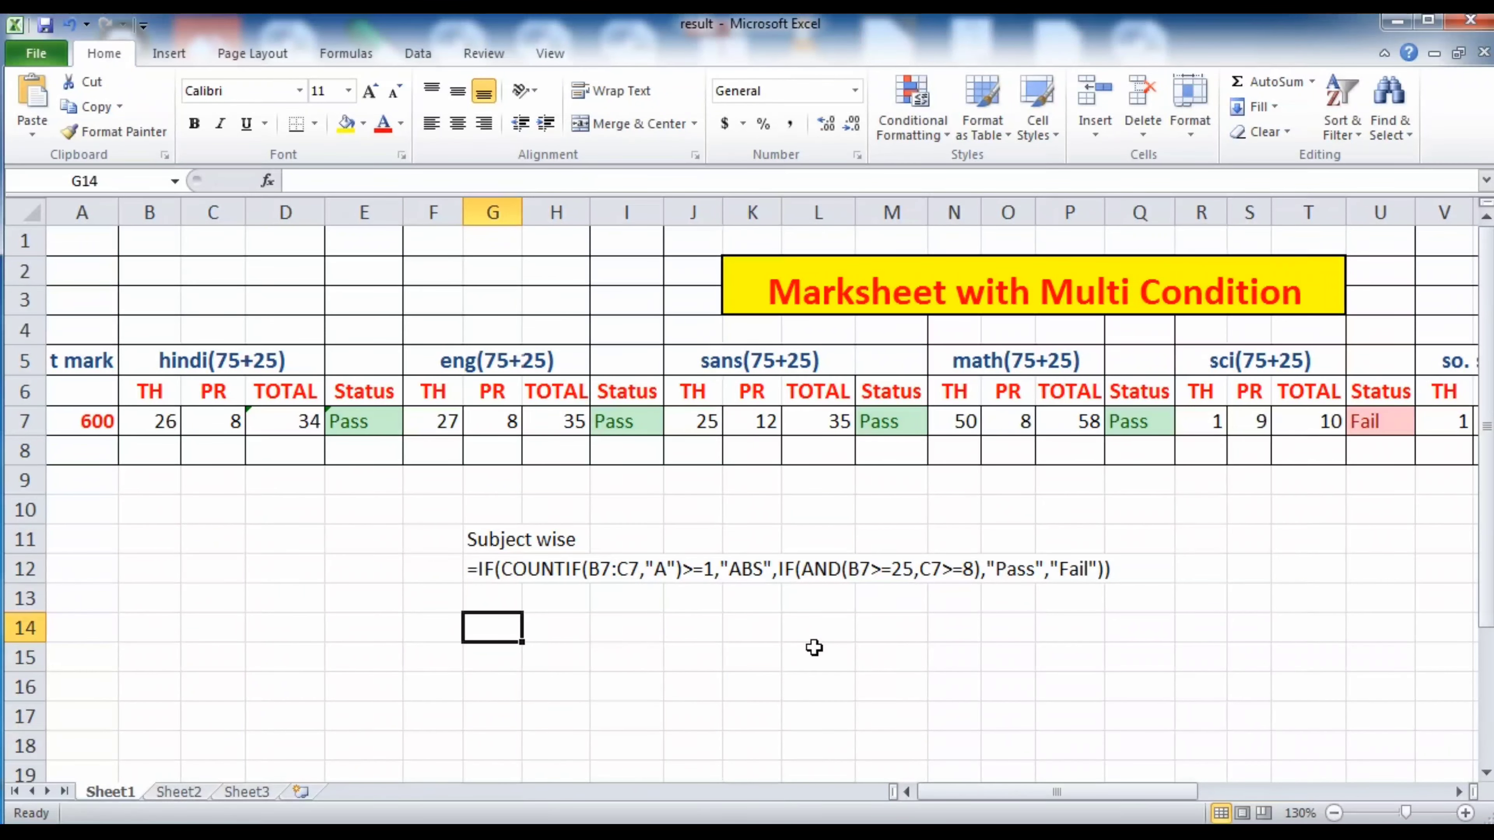
{"action": "type", "text": "Result"}
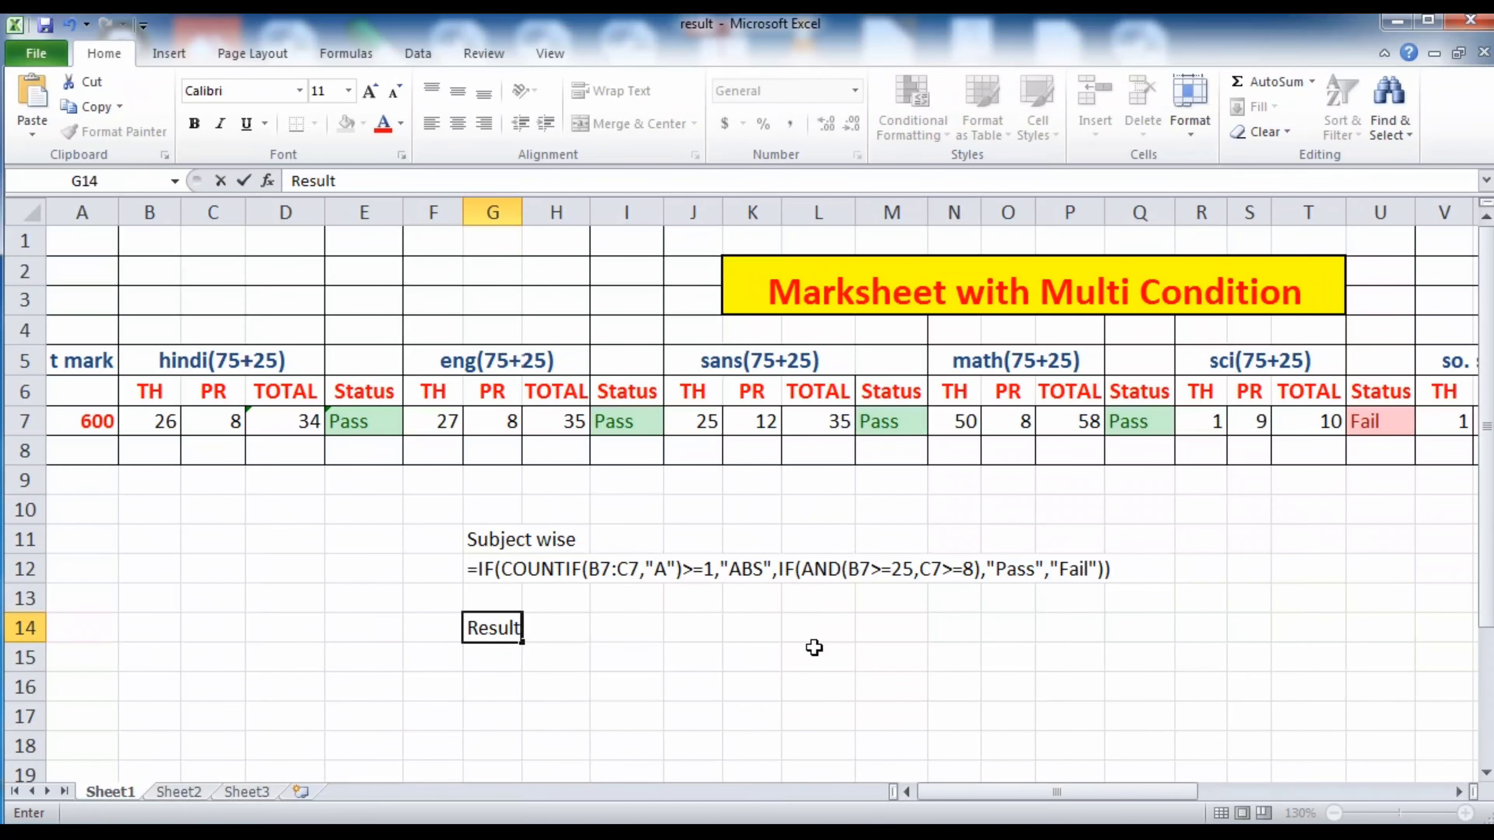
{"action": "key", "text": "Return"}
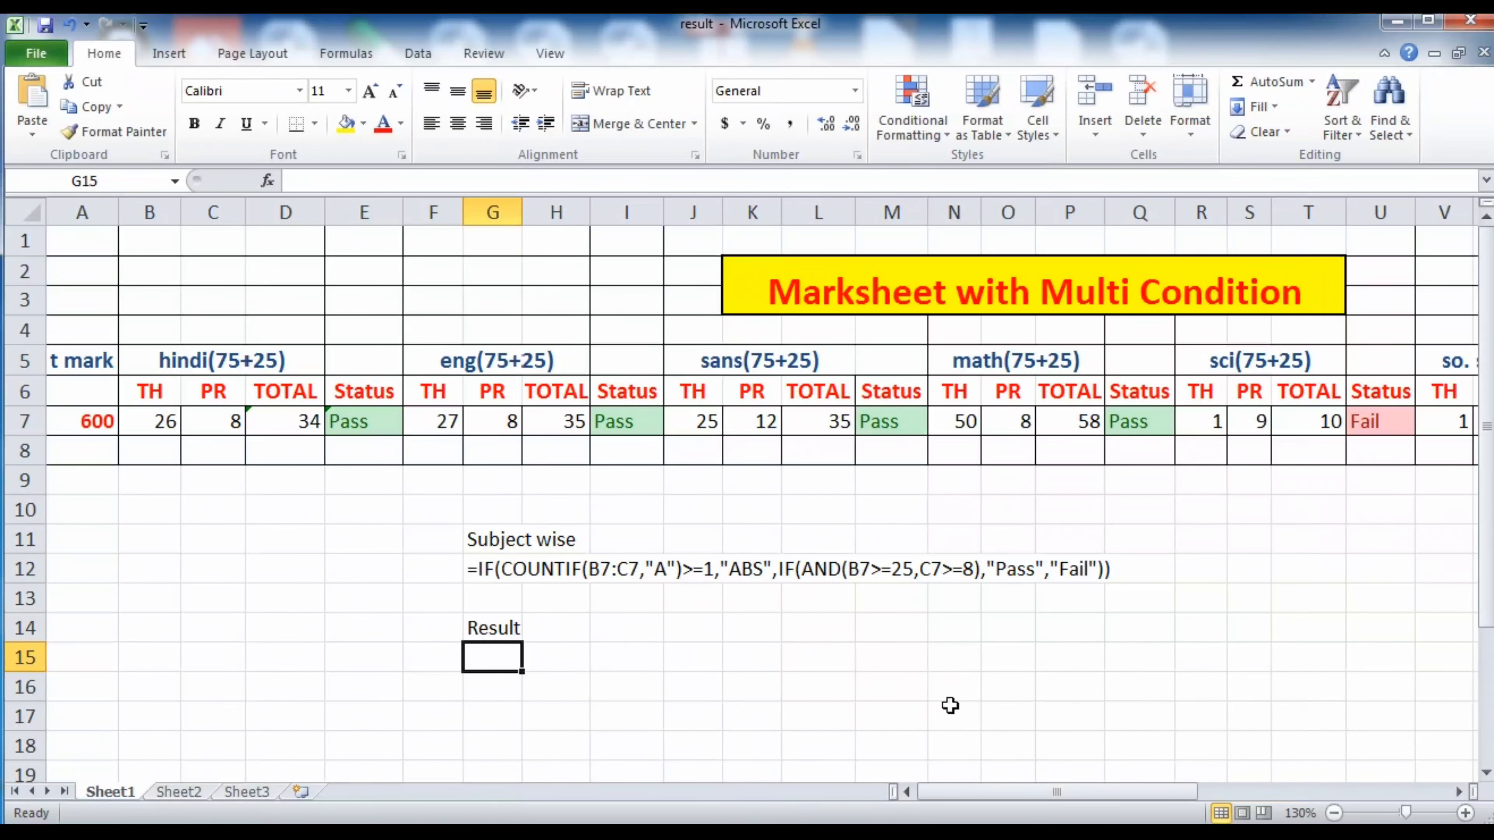
- Copy the full text of the overall result formula in AB7, leaving the cell unchanged
{"action": "left_click_drag", "start_coordinate": [1073, 791], "coordinate": [1388, 793]}
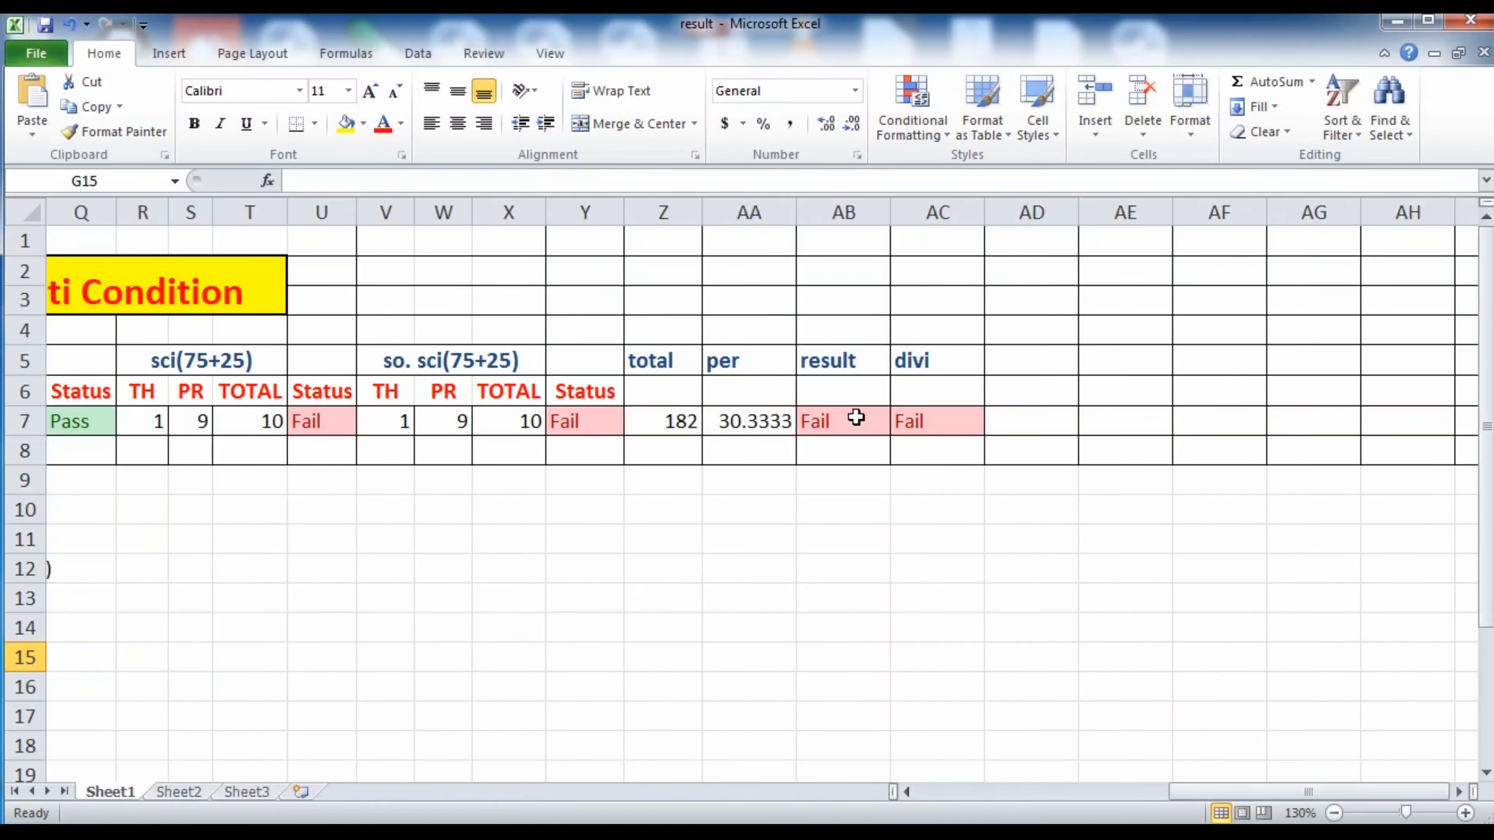
{"action": "double_click", "coordinate": [825, 423]}
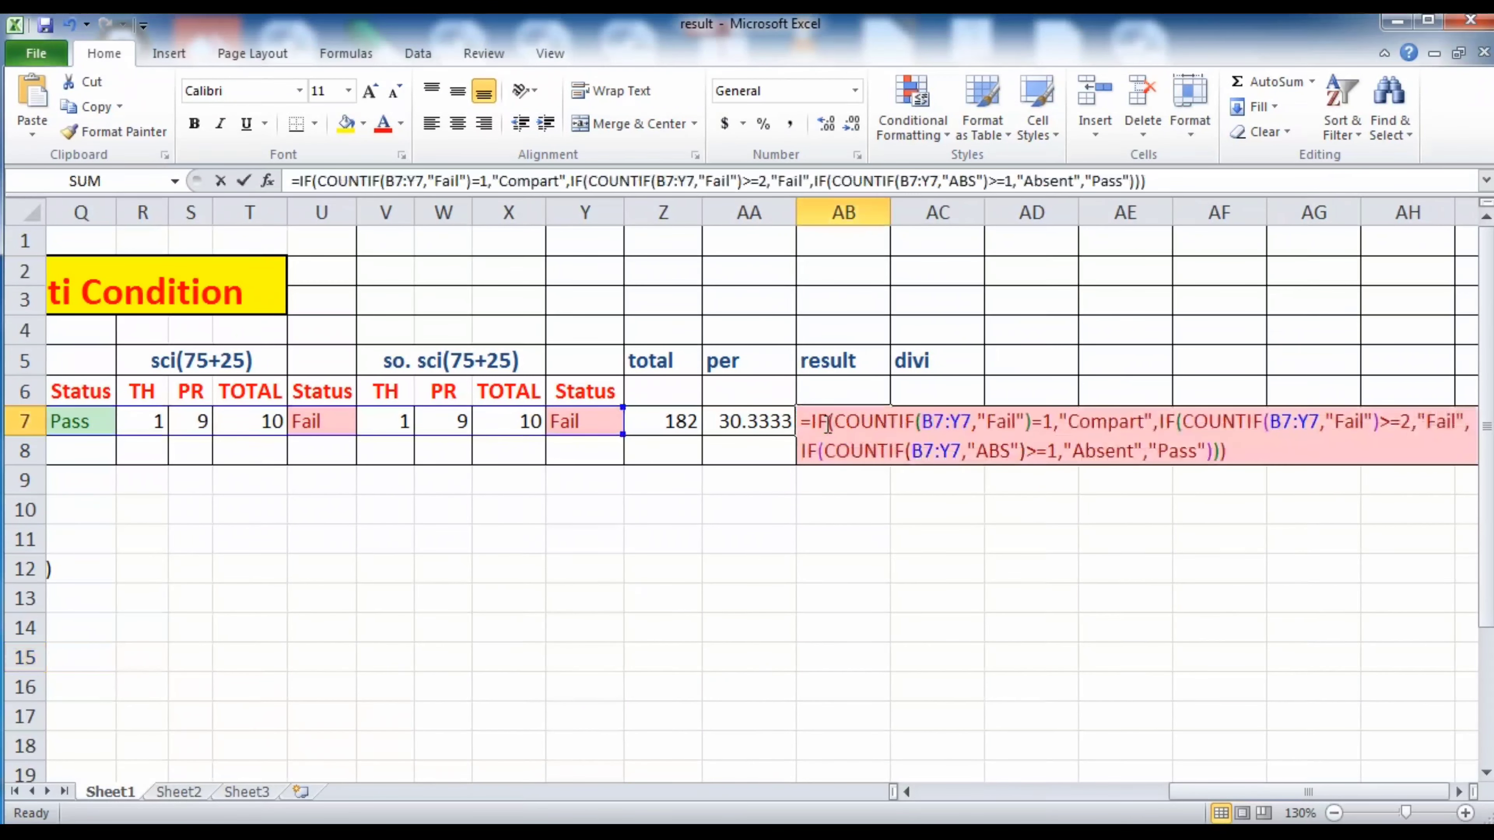
{"action": "left_click_drag", "start_coordinate": [810, 421], "coordinate": [992, 445]}
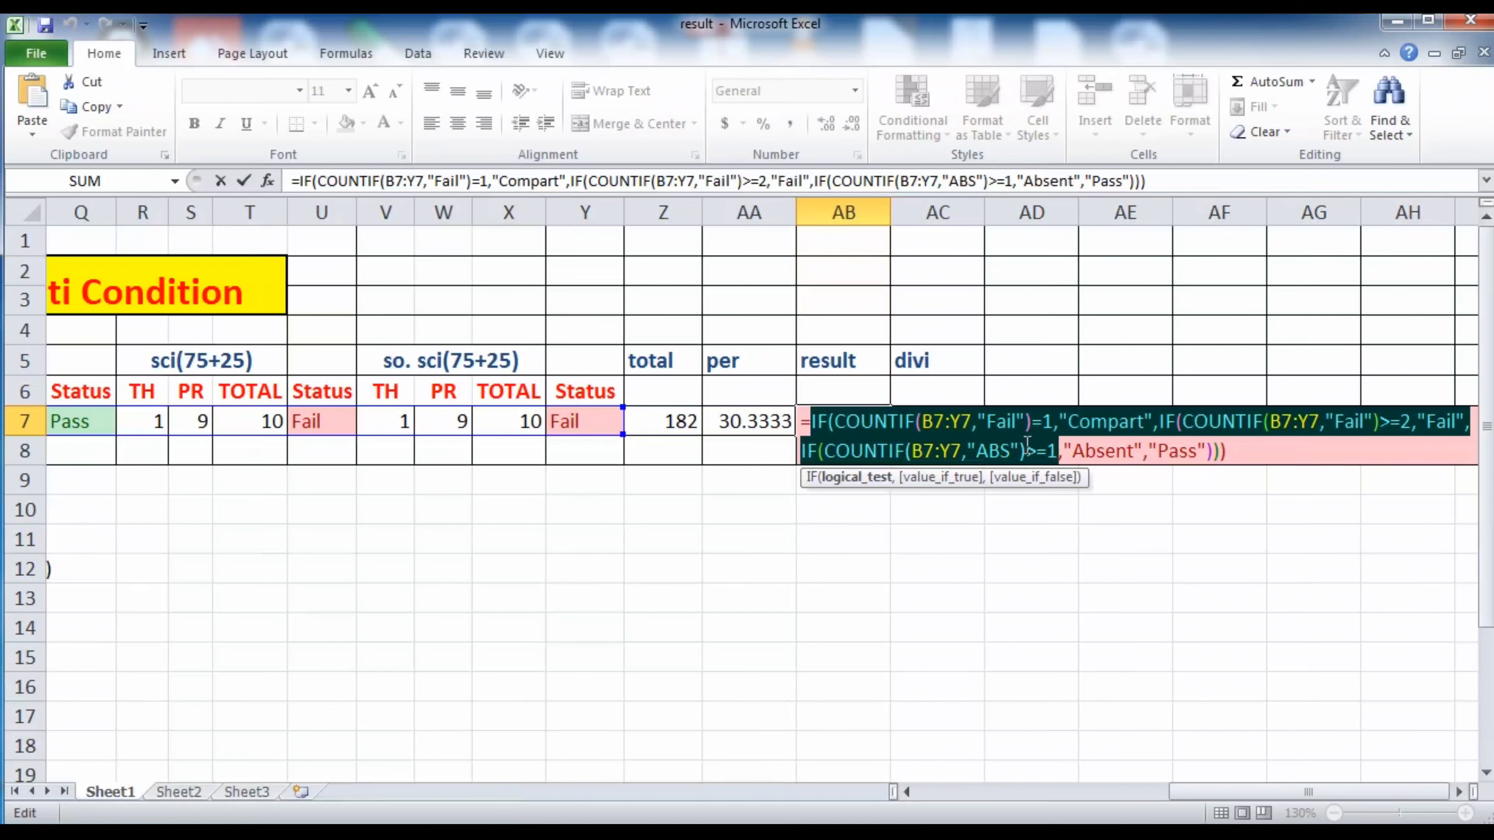
{"action": "left_click_drag", "start_coordinate": [801, 421], "coordinate": [1228, 452]}
{"action": "key", "text": "ctrl+c"}
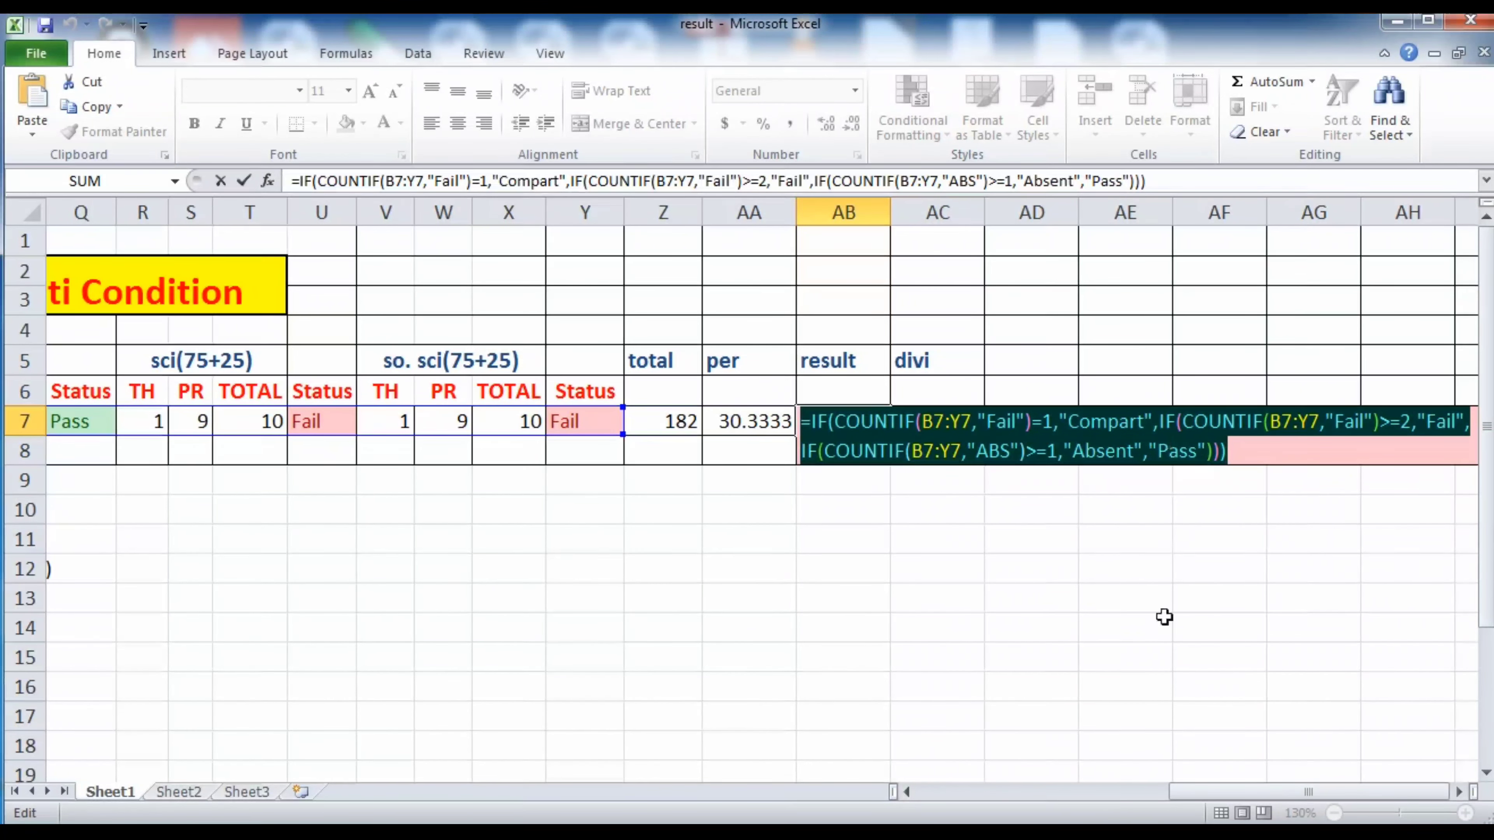
{"action": "left_click_drag", "start_coordinate": [1212, 792], "coordinate": [977, 793]}
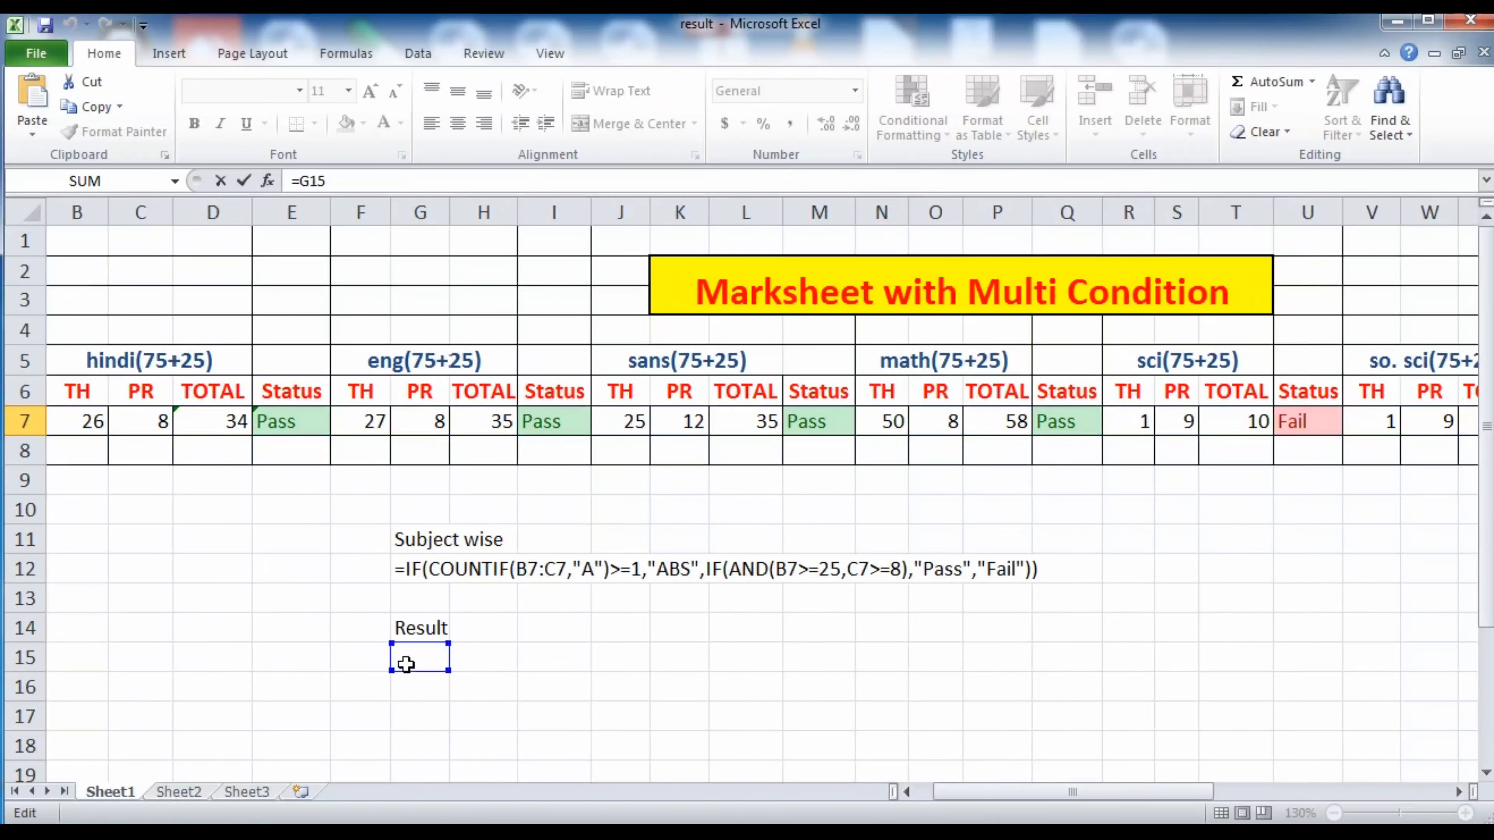
{"action": "key", "text": "Escape"}
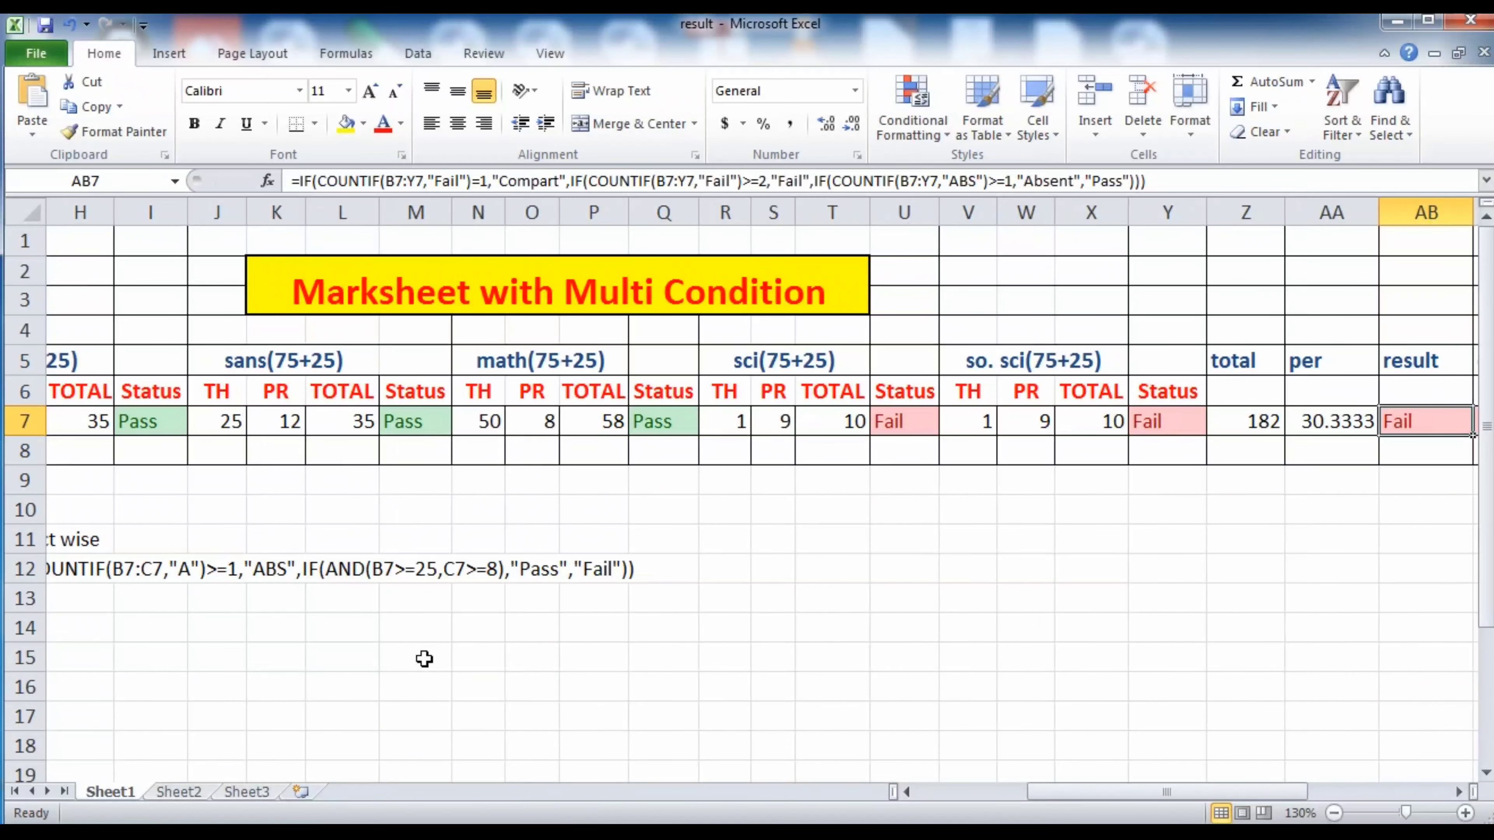
- Paste the copied result formula into G15 as plain text with a leading apostrophe
{"action": "left_click_drag", "start_coordinate": [1086, 791], "coordinate": [975, 793]}
{"action": "left_click", "coordinate": [491, 664]}
{"action": "type", "text": "'"}
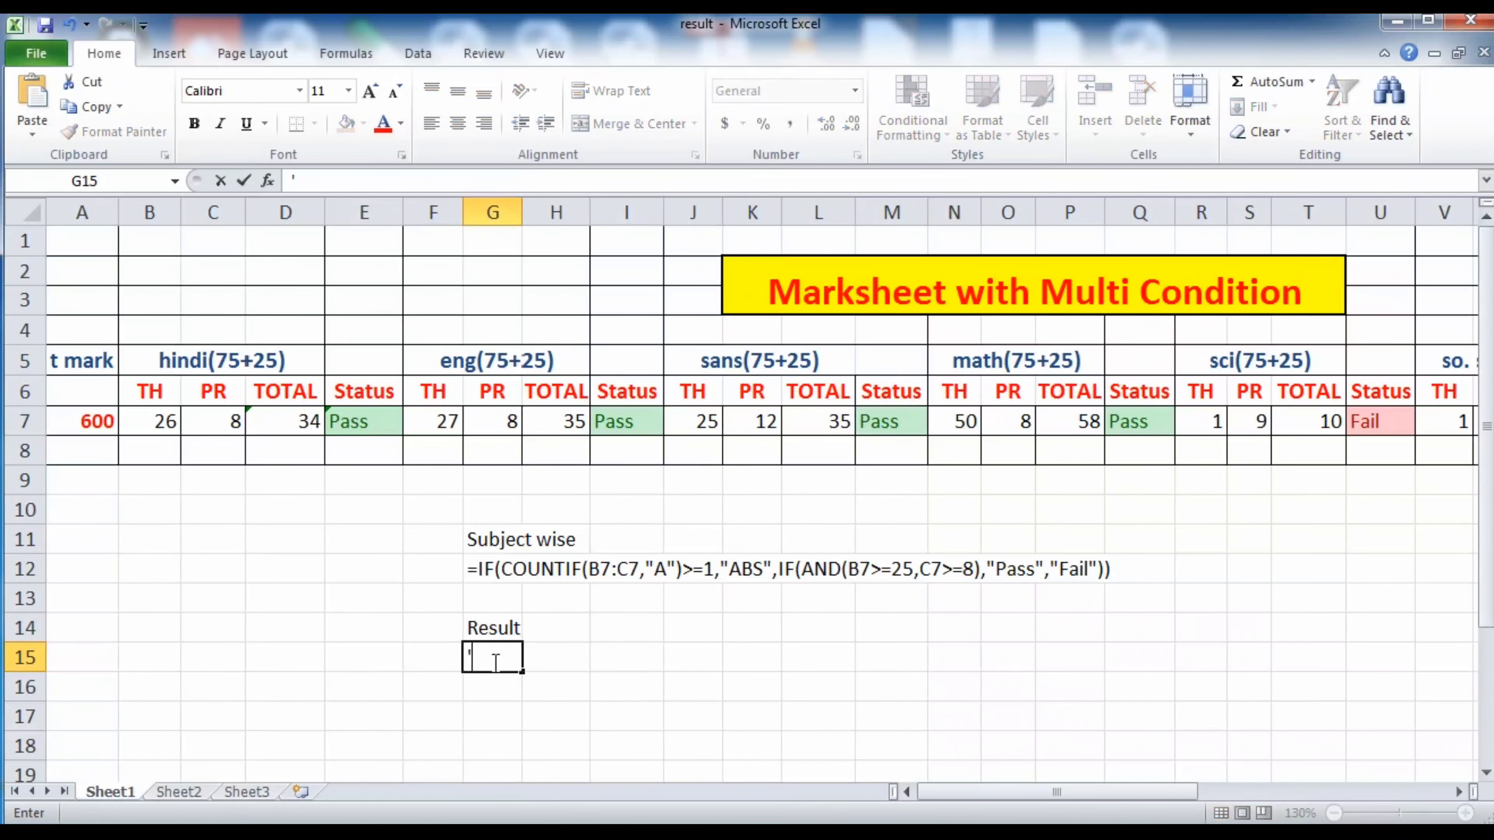
{"action": "key", "text": "ctrl+v"}
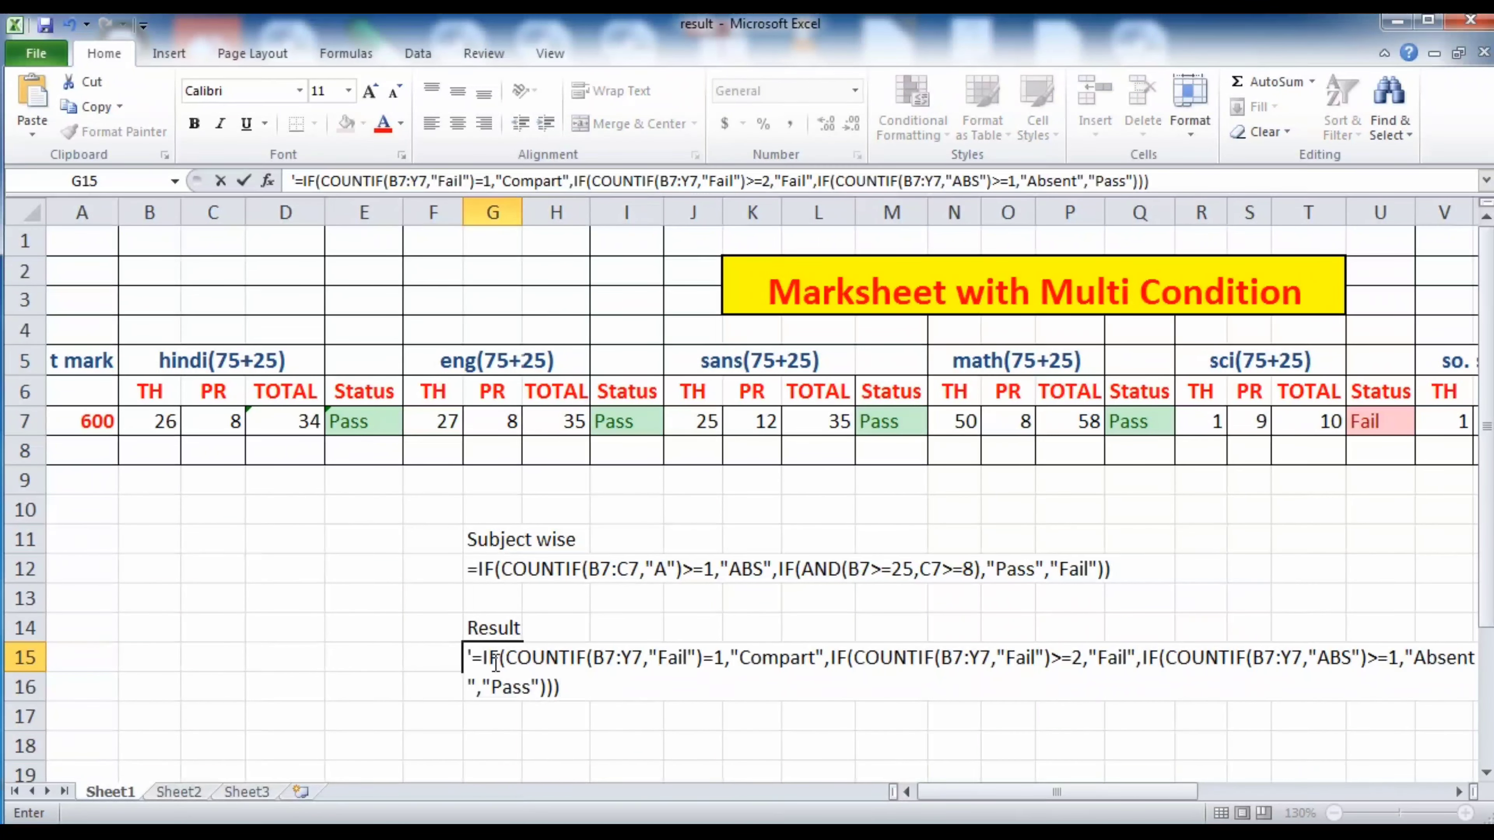
{"action": "key", "text": "Return"}
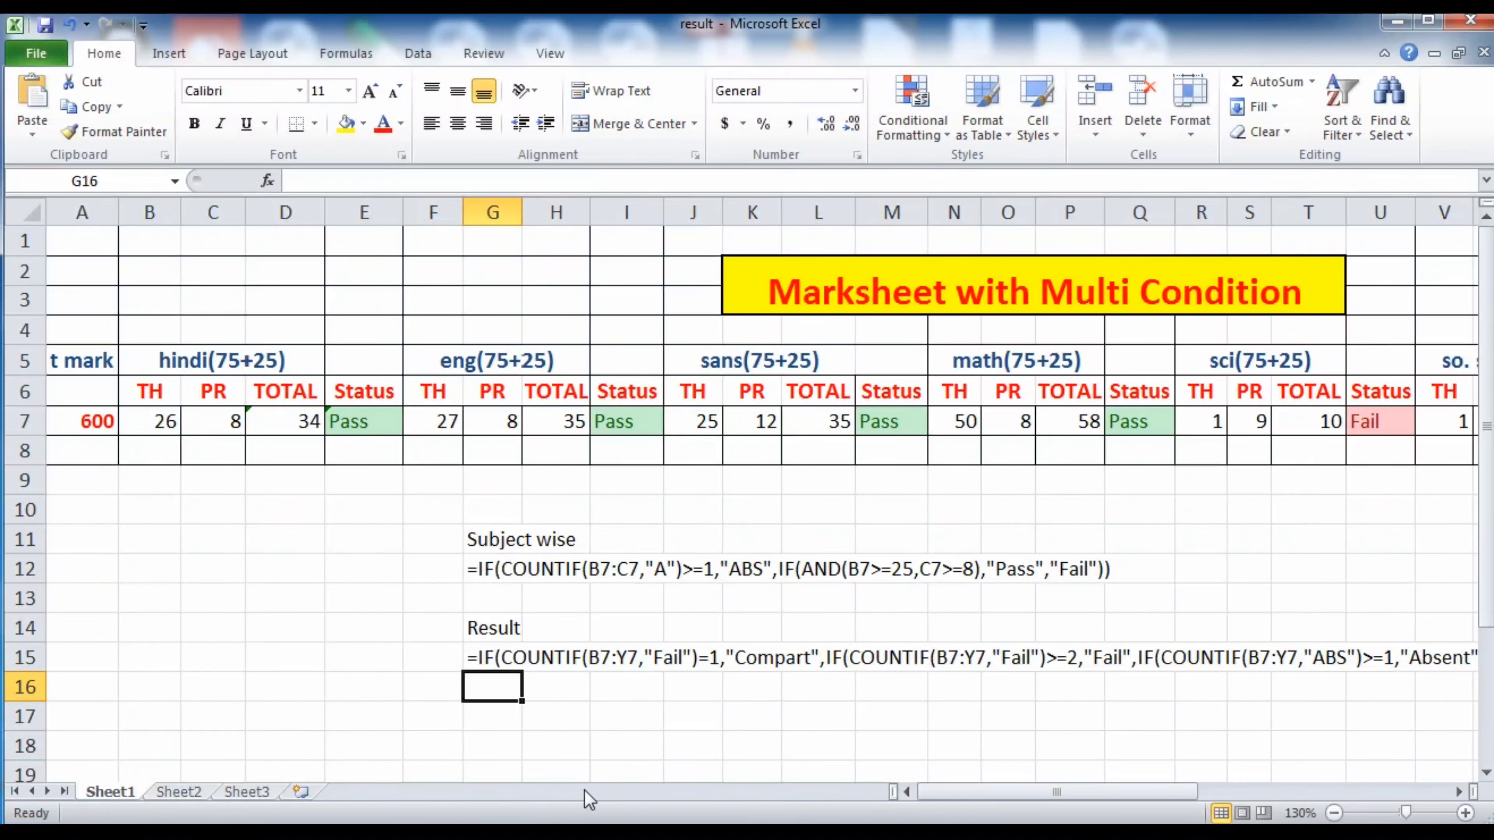
- Enter the label "Division" in G17
{"action": "key", "text": "Return"}
{"action": "type", "text": "D"}
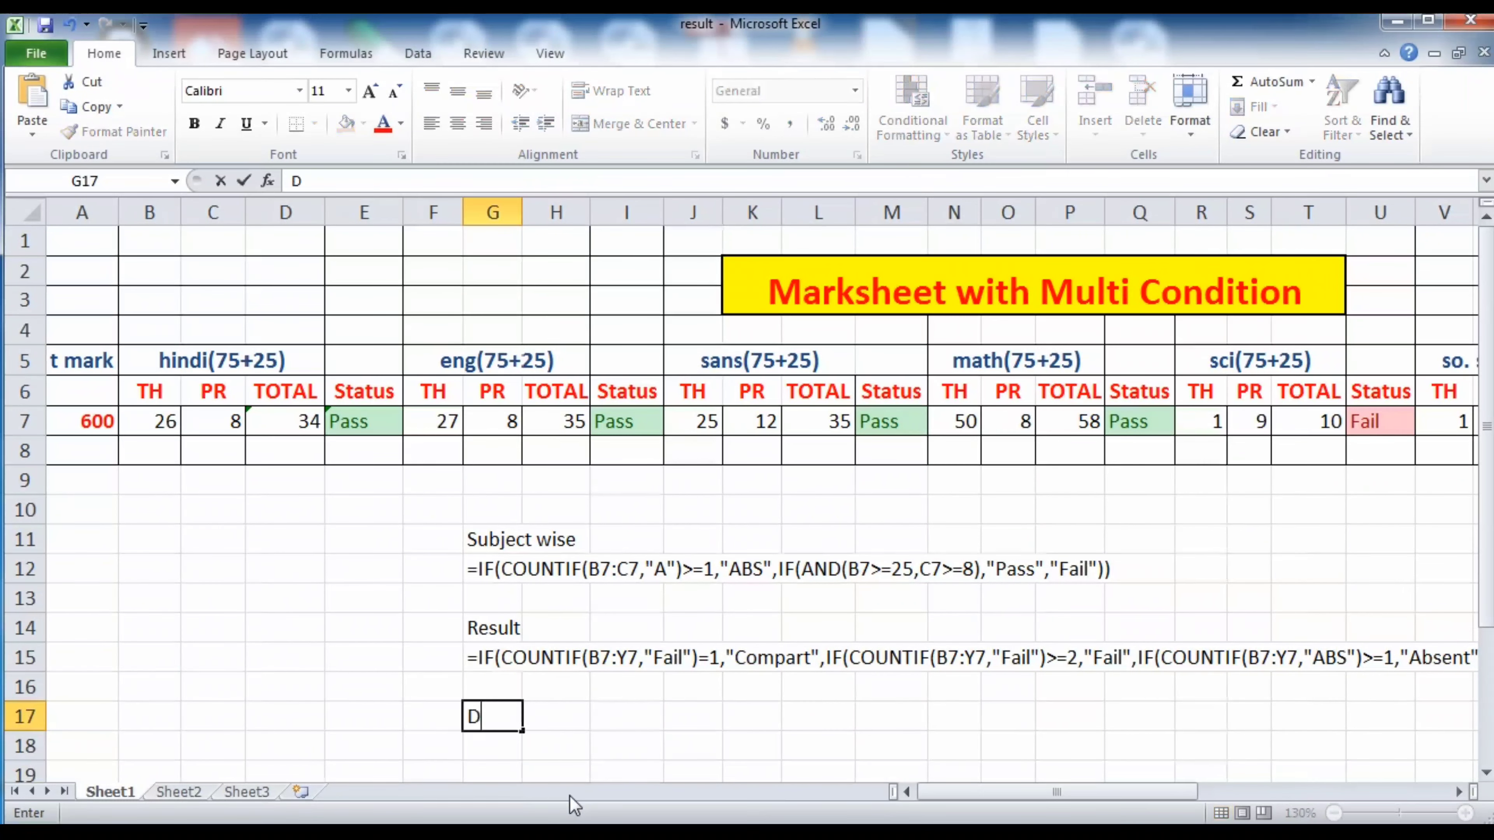
{"action": "type", "text": "ivision"}
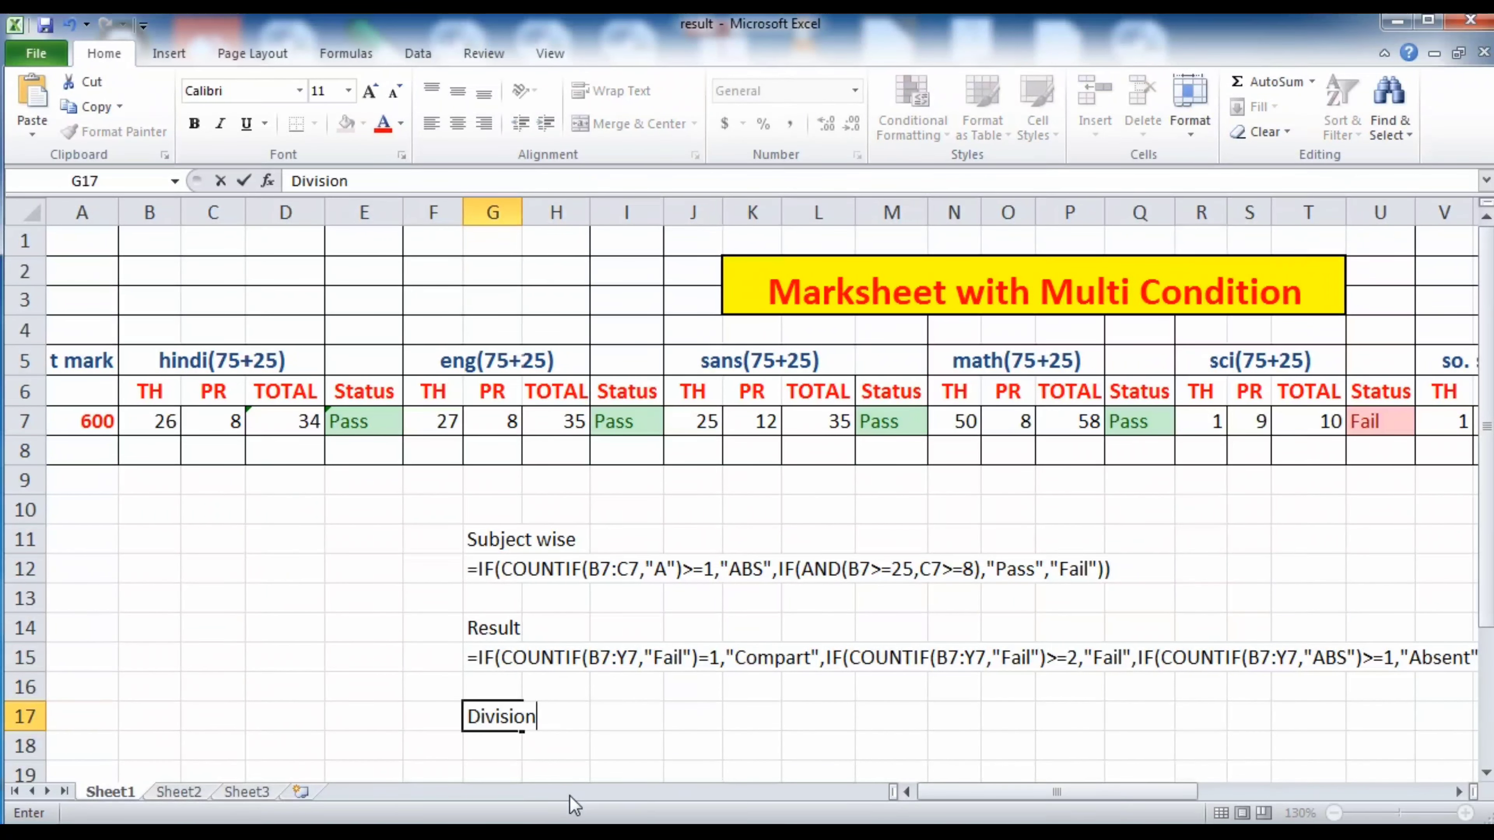
{"action": "key", "text": "Return"}
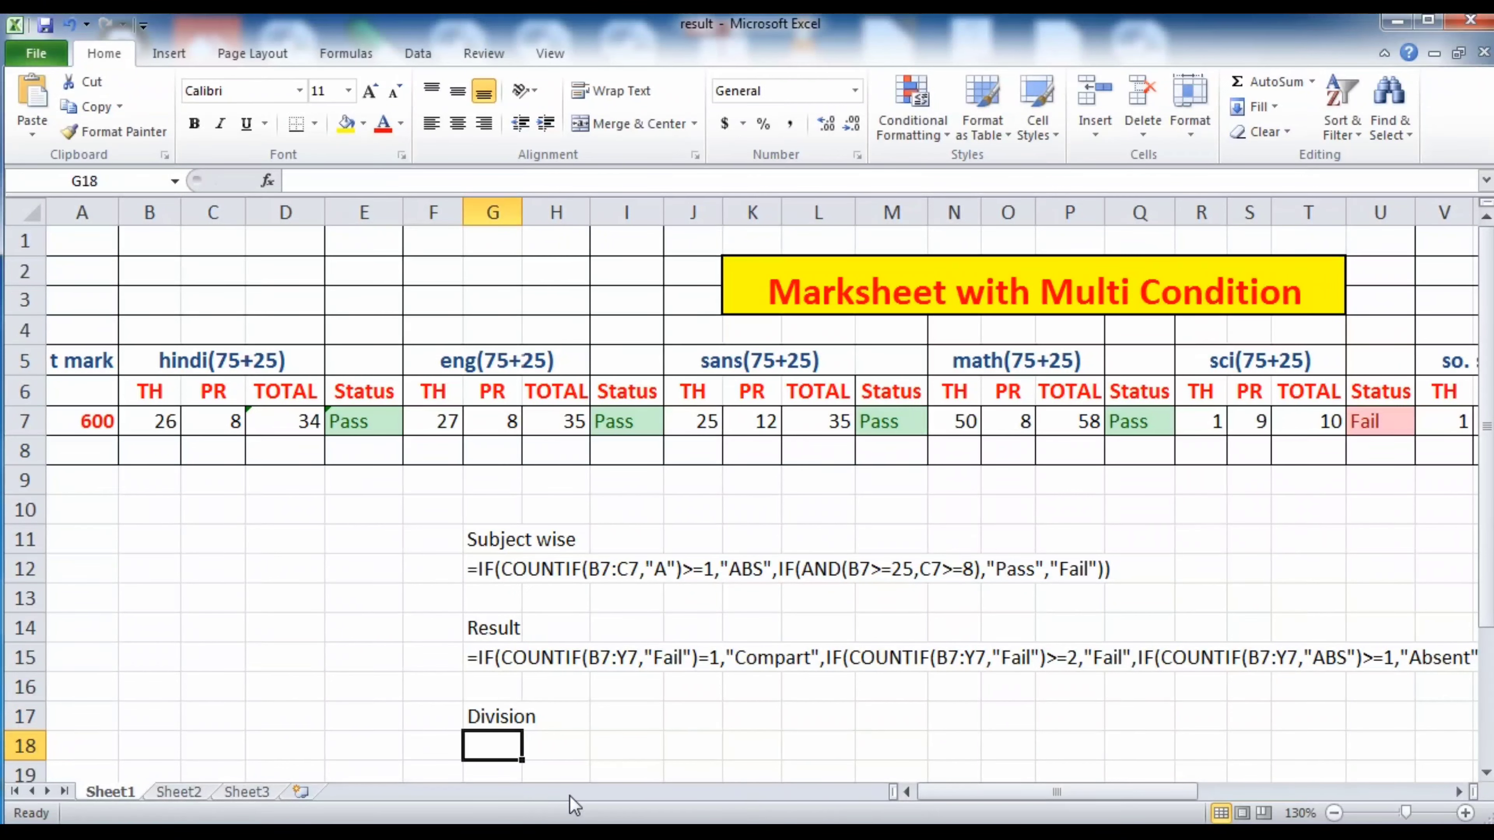
- Copy the full text of the division formula in AC7, leaving the cell unchanged
{"action": "left_click_drag", "start_coordinate": [1120, 782], "coordinate": [1184, 783]}
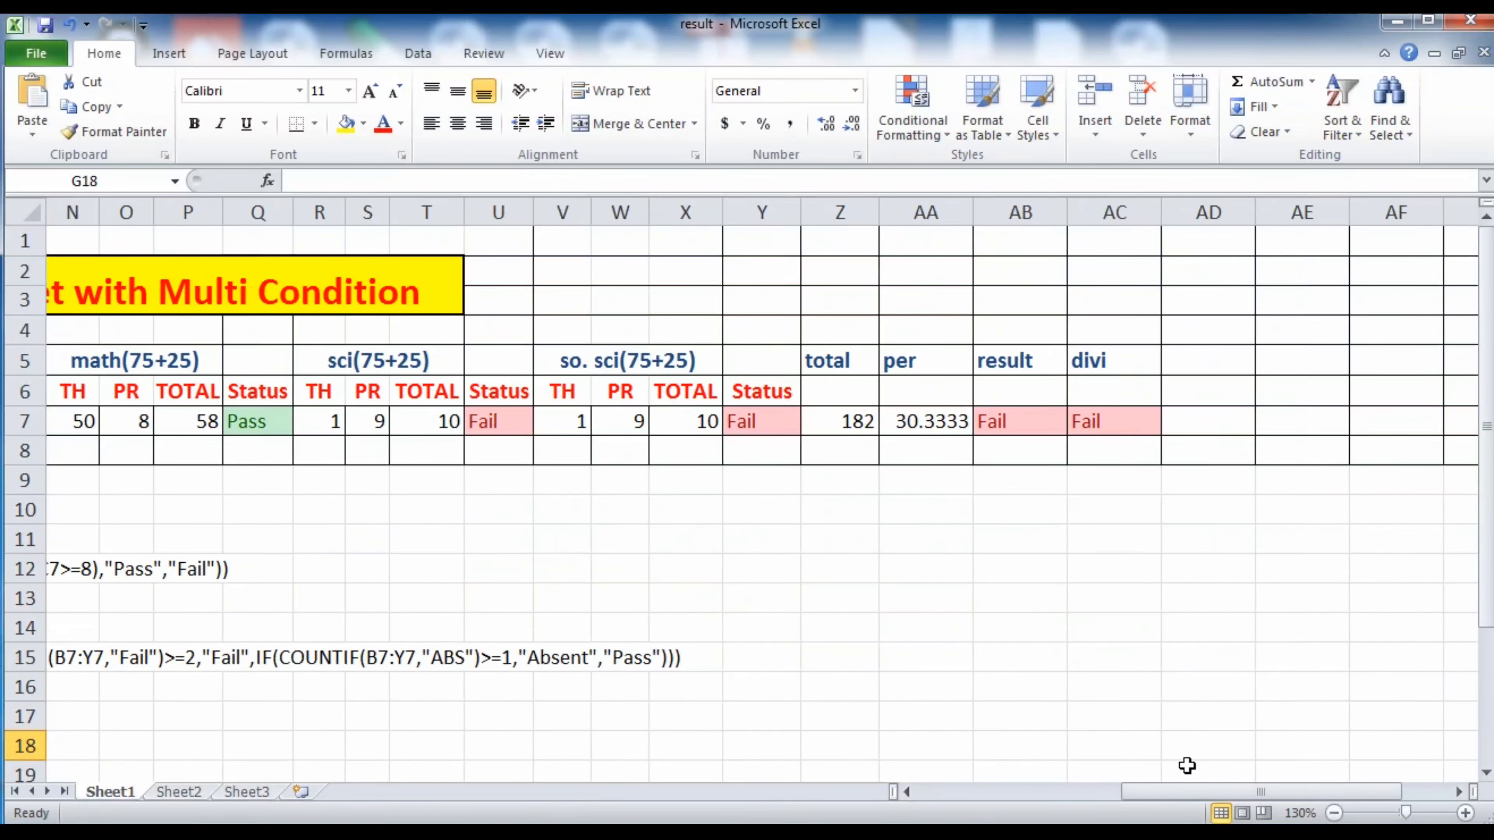
{"action": "double_click", "coordinate": [1110, 423]}
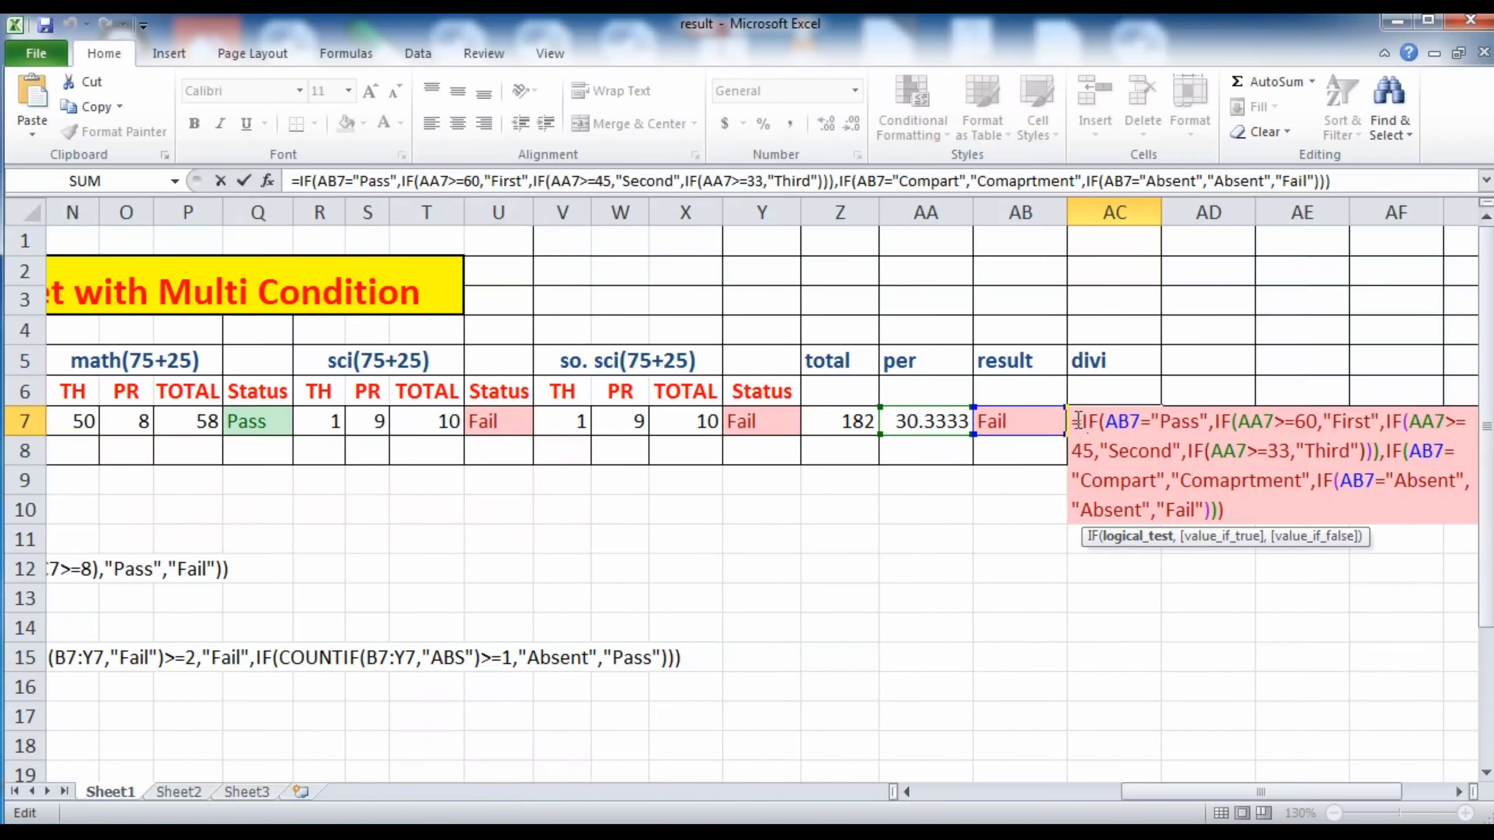
{"action": "left_click_drag", "start_coordinate": [1074, 418], "coordinate": [1256, 554]}
{"action": "key", "text": "ctrl+c"}
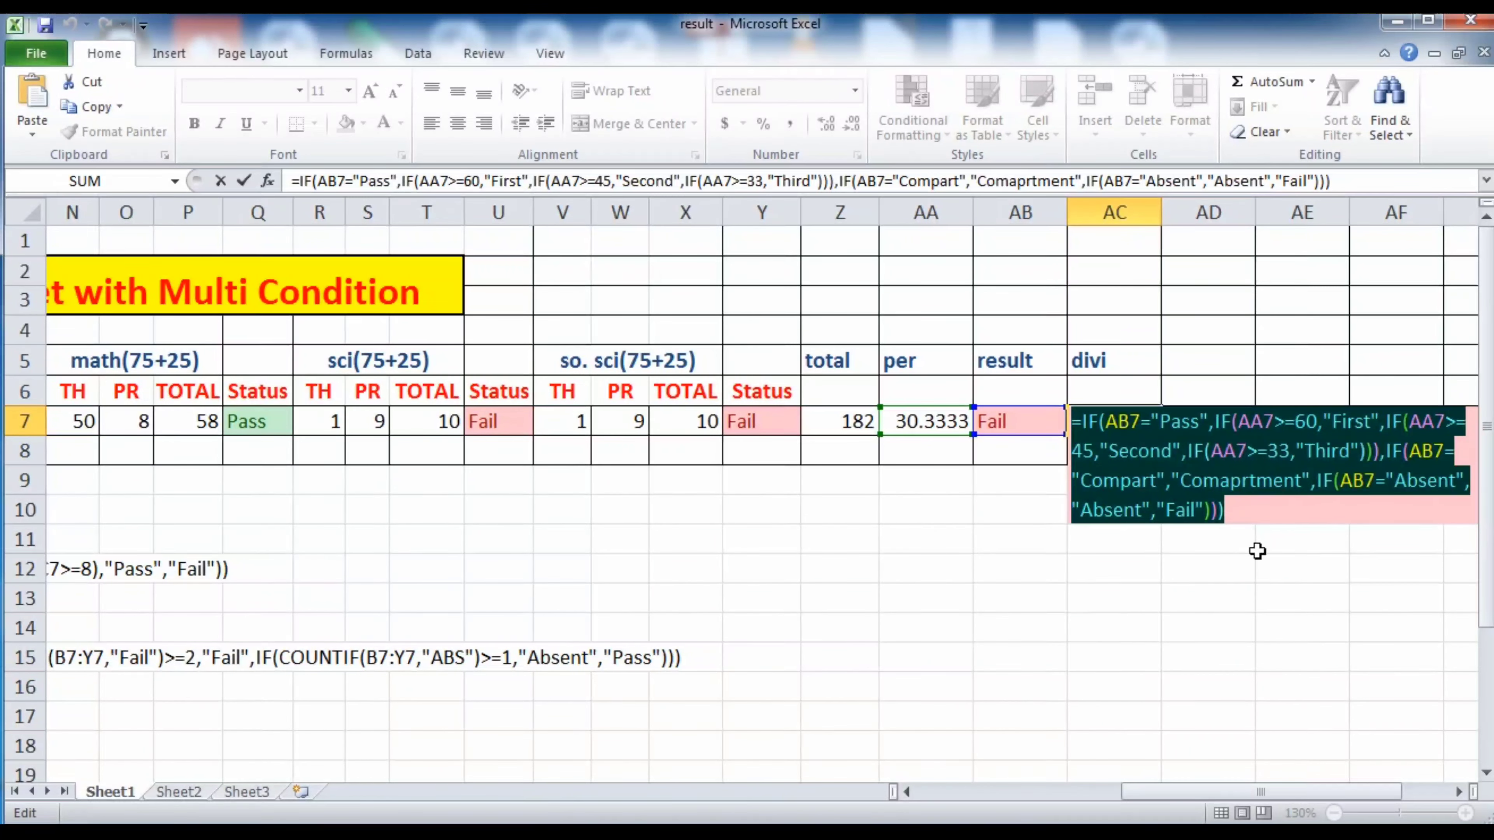
{"action": "key", "text": "Escape"}
- Paste the copied division formula into G18 as plain text with a leading apostrophe
{"action": "left_click_drag", "start_coordinate": [1258, 791], "coordinate": [783, 794]}
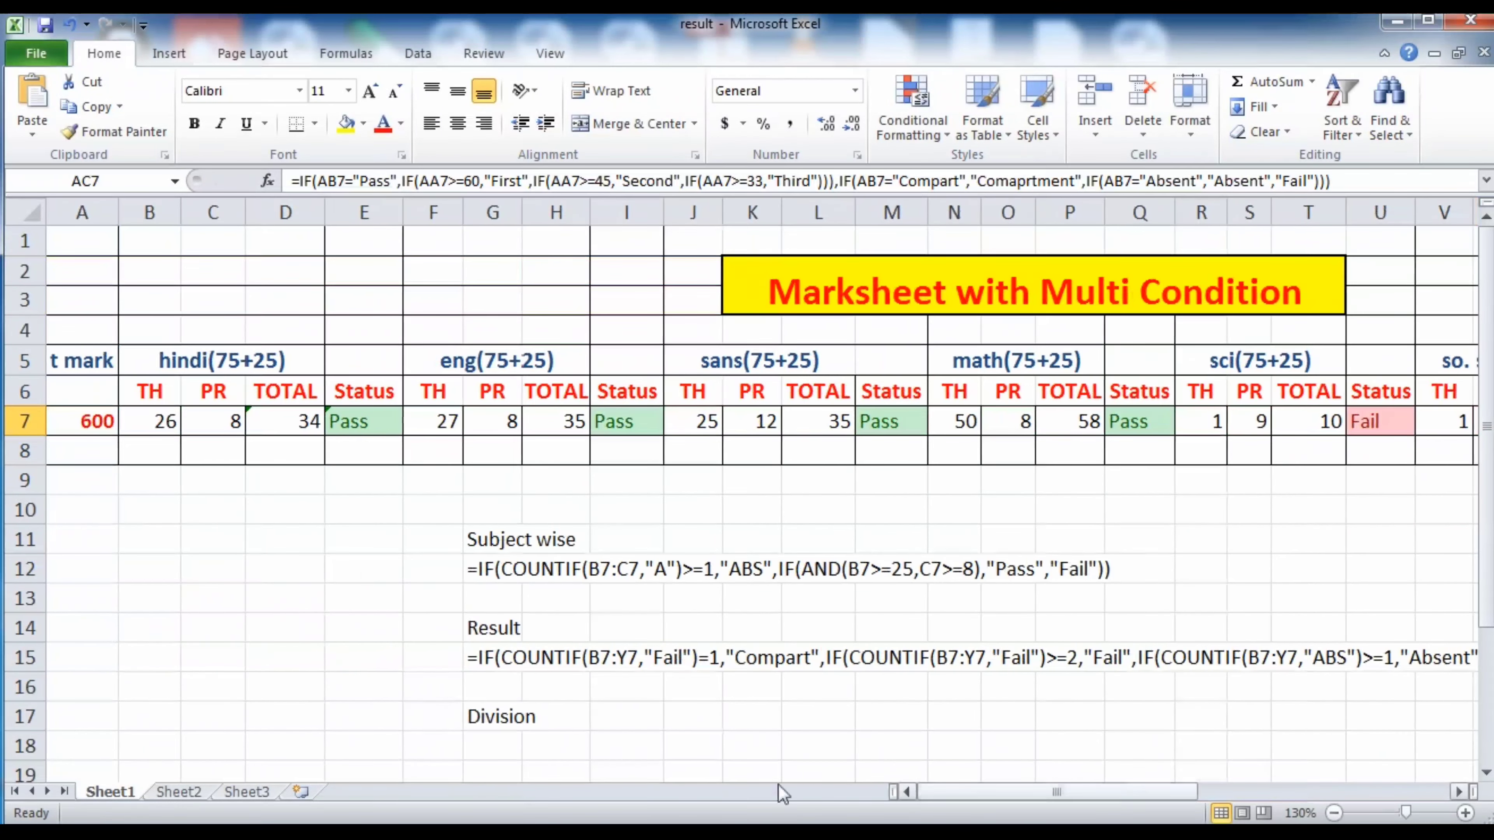
{"action": "left_click", "coordinate": [494, 751]}
{"action": "type", "text": "'"}
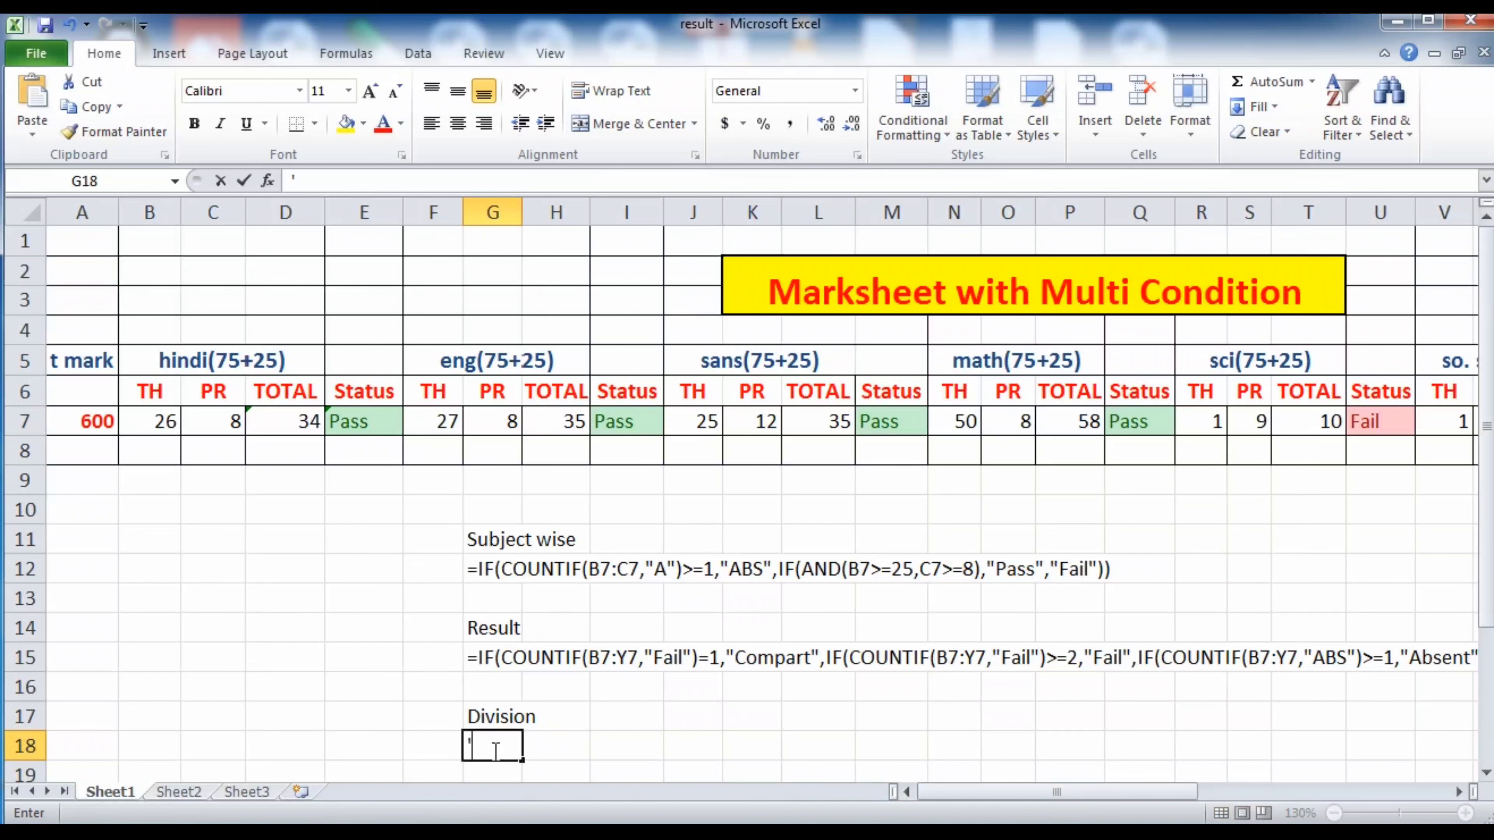
{"action": "key", "text": "ctrl+v"}
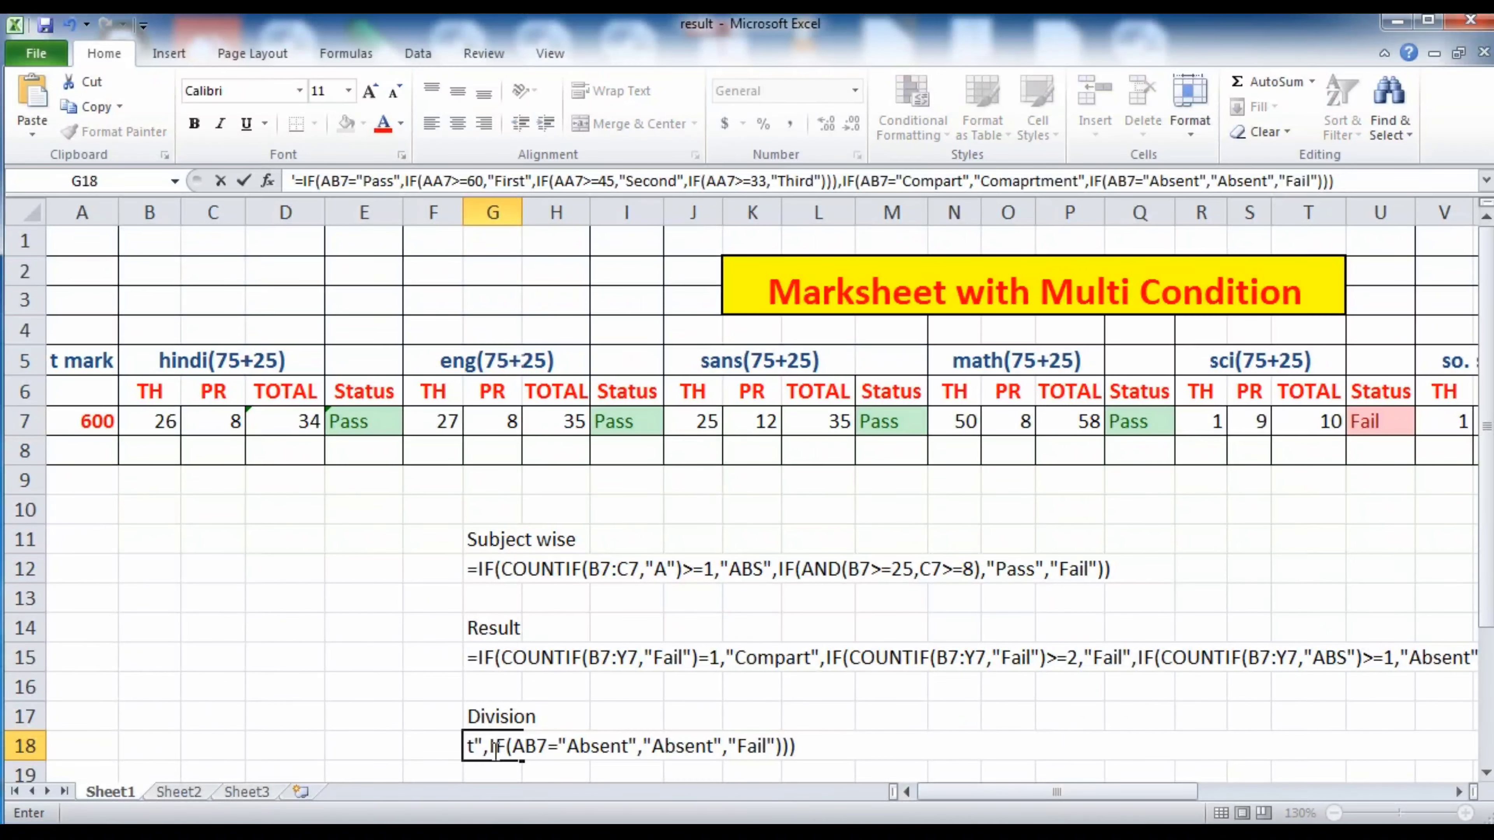
{"action": "key", "text": "Return"}
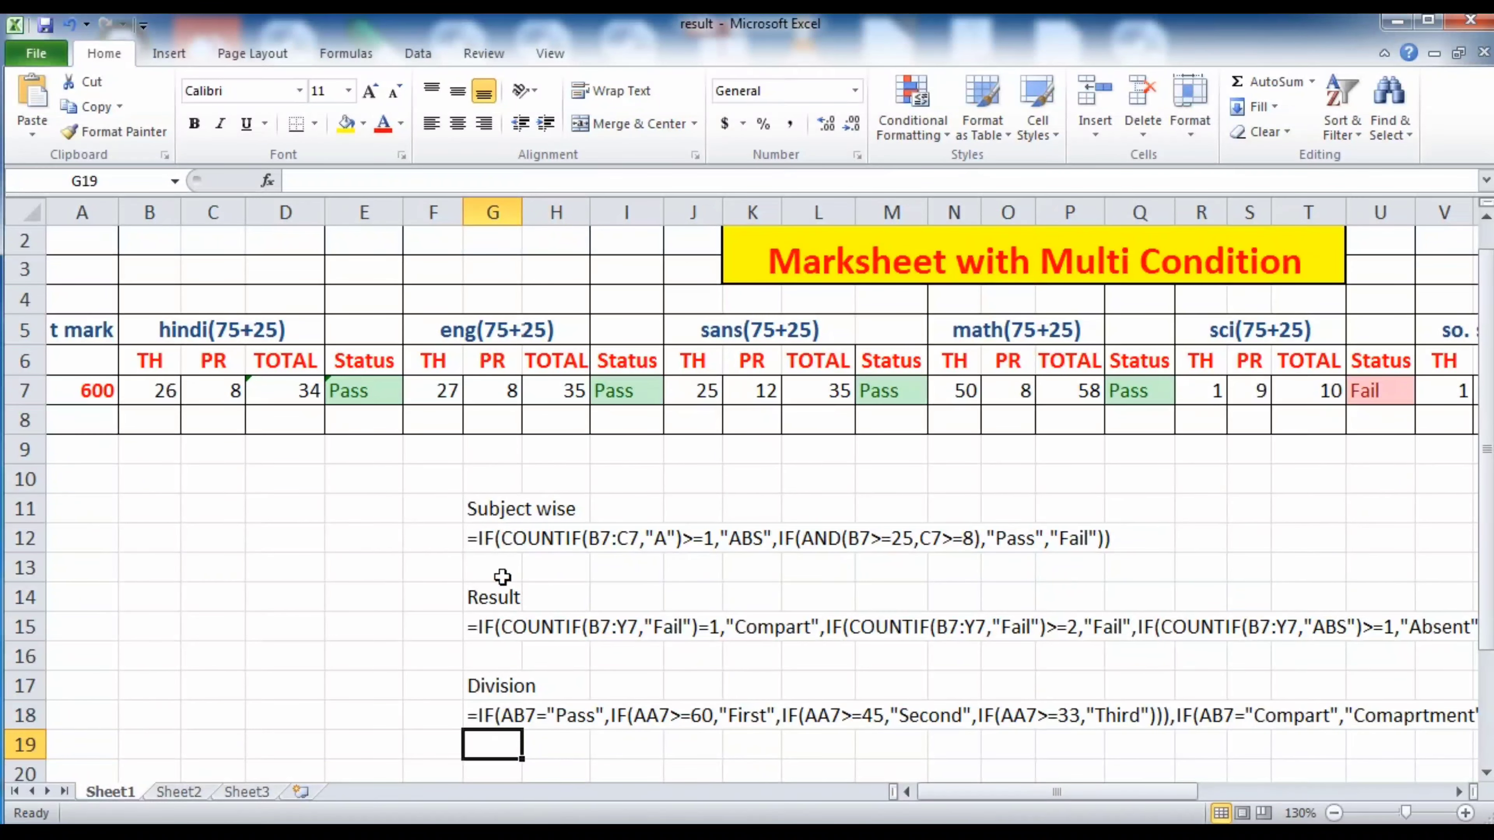
- Copy the labelled formula list in G11:AA18 and paste it starting at B11
{"action": "left_click_drag", "start_coordinate": [463, 494], "coordinate": [1304, 719]}
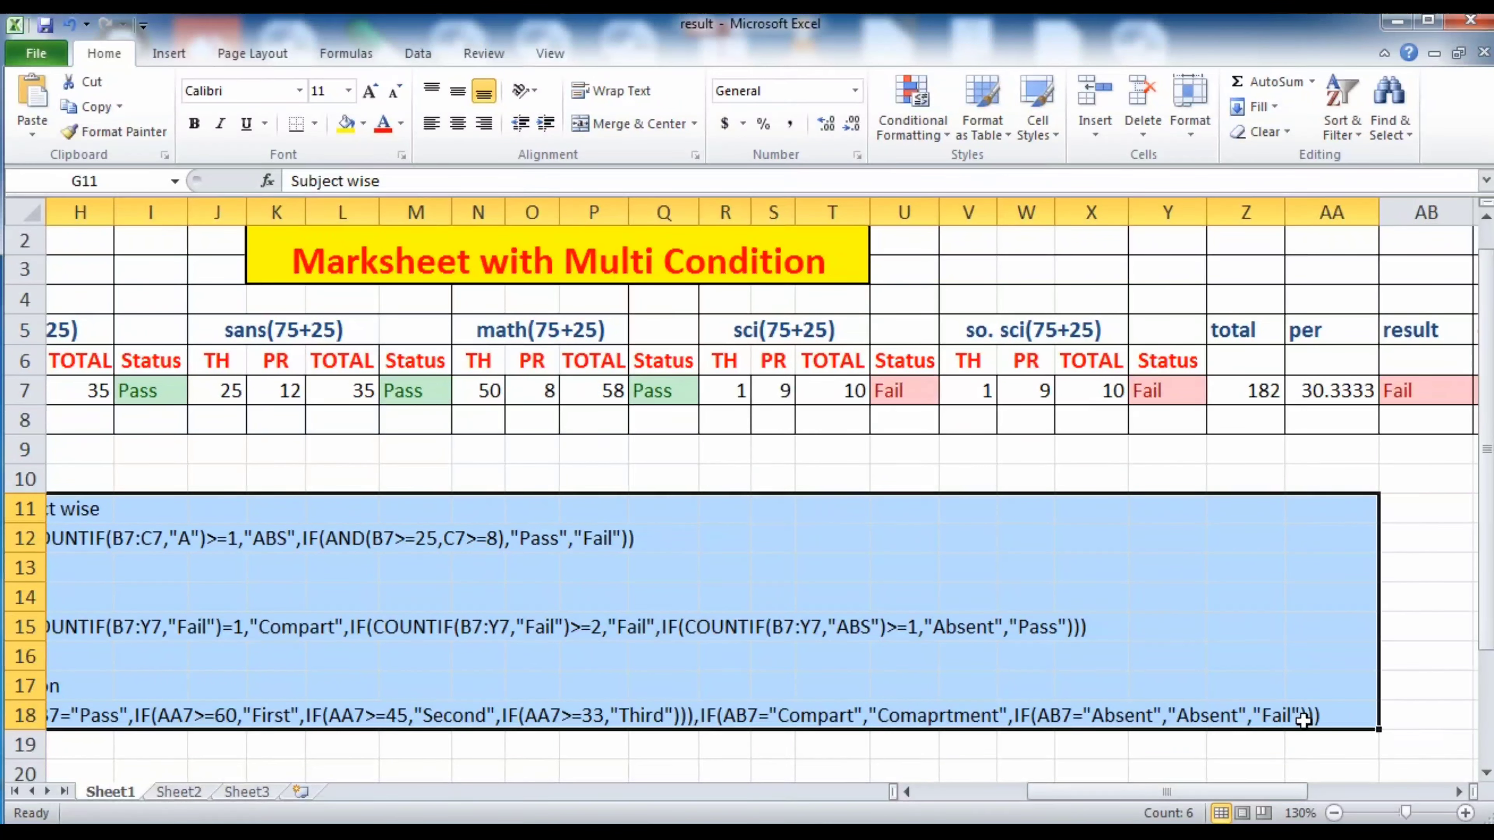
{"action": "key", "text": "ctrl+c"}
{"action": "scroll", "coordinate": [1303, 719], "scroll_direction": "left", "scroll_amount": 5}
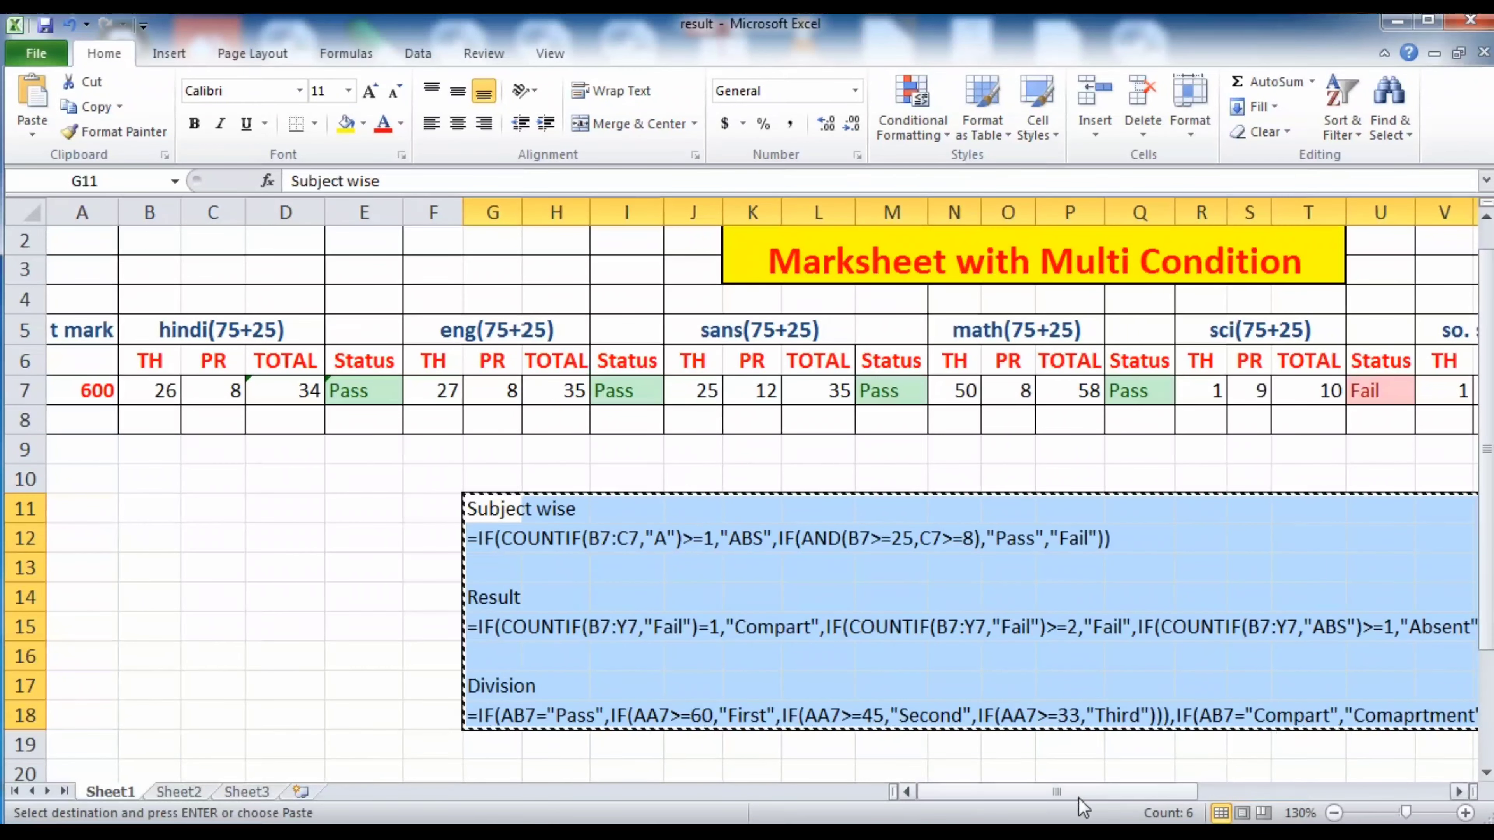
{"action": "left_click", "coordinate": [129, 511]}
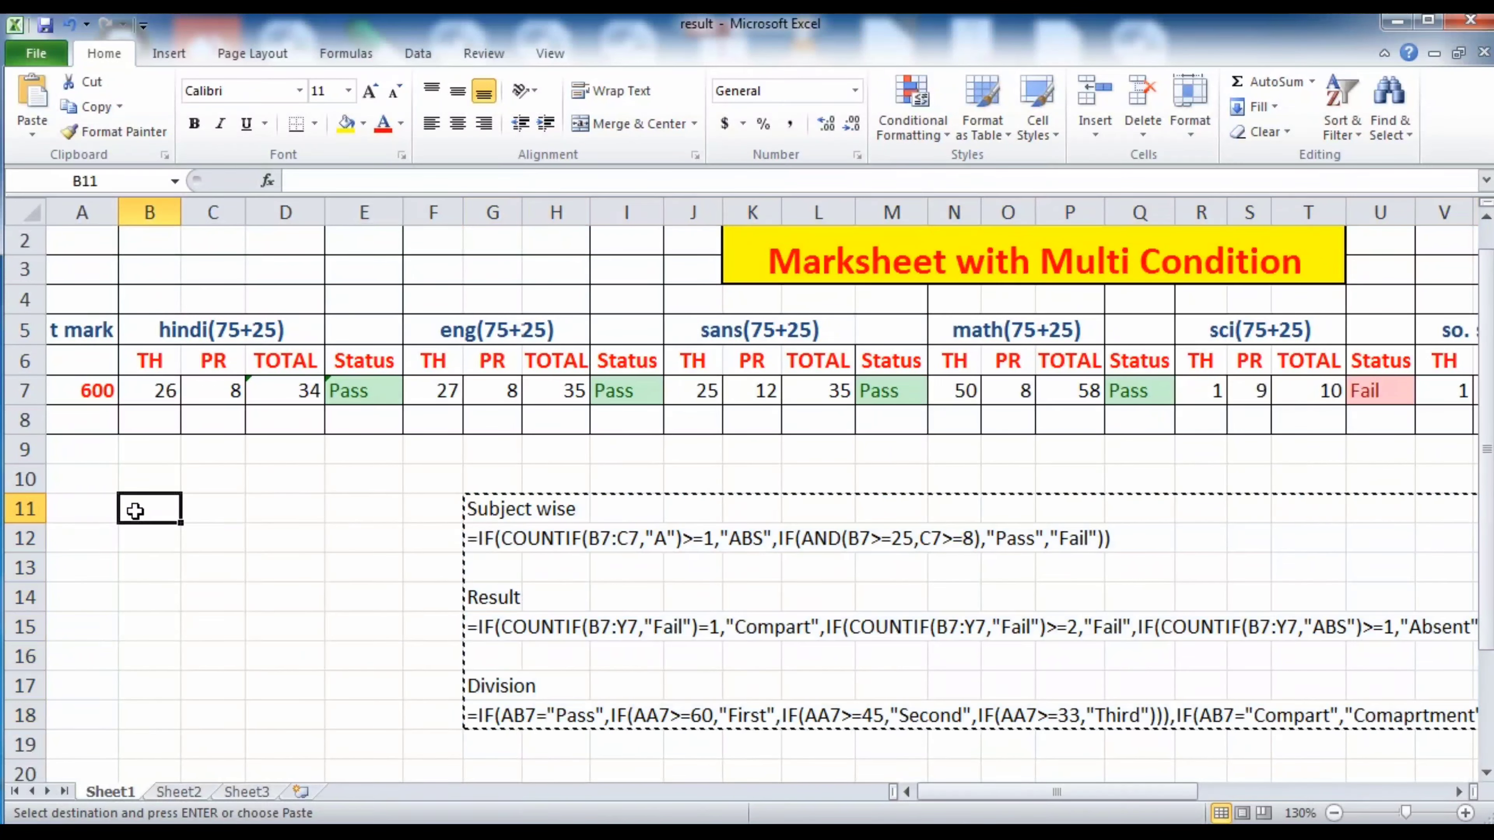
{"action": "key", "text": "Return"}
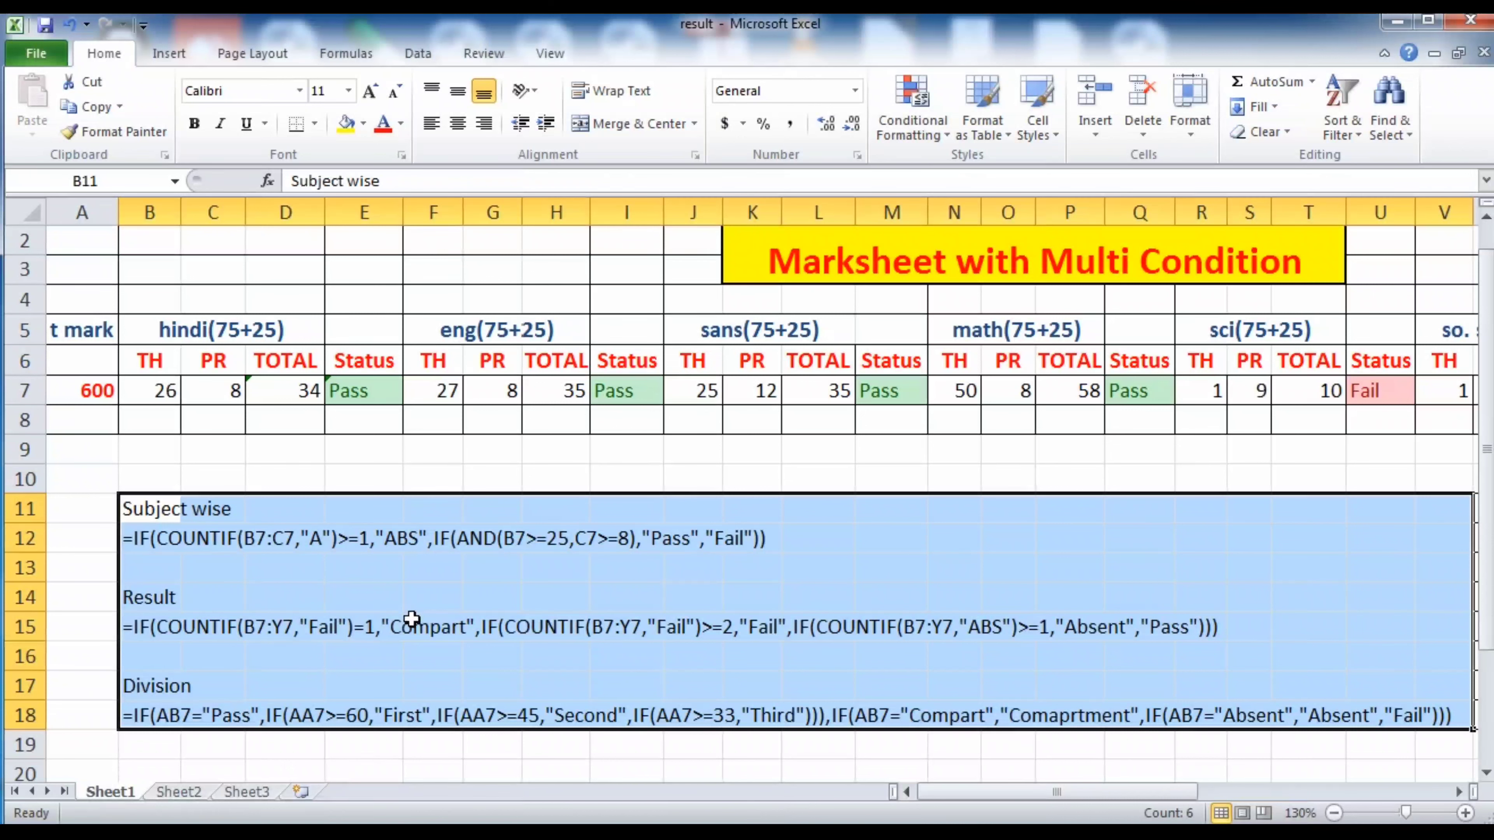
- Format the formula list starting at B11 with a yellow fill and bold red text
{"action": "left_click", "coordinate": [345, 123]}
{"action": "left_click", "coordinate": [383, 124]}
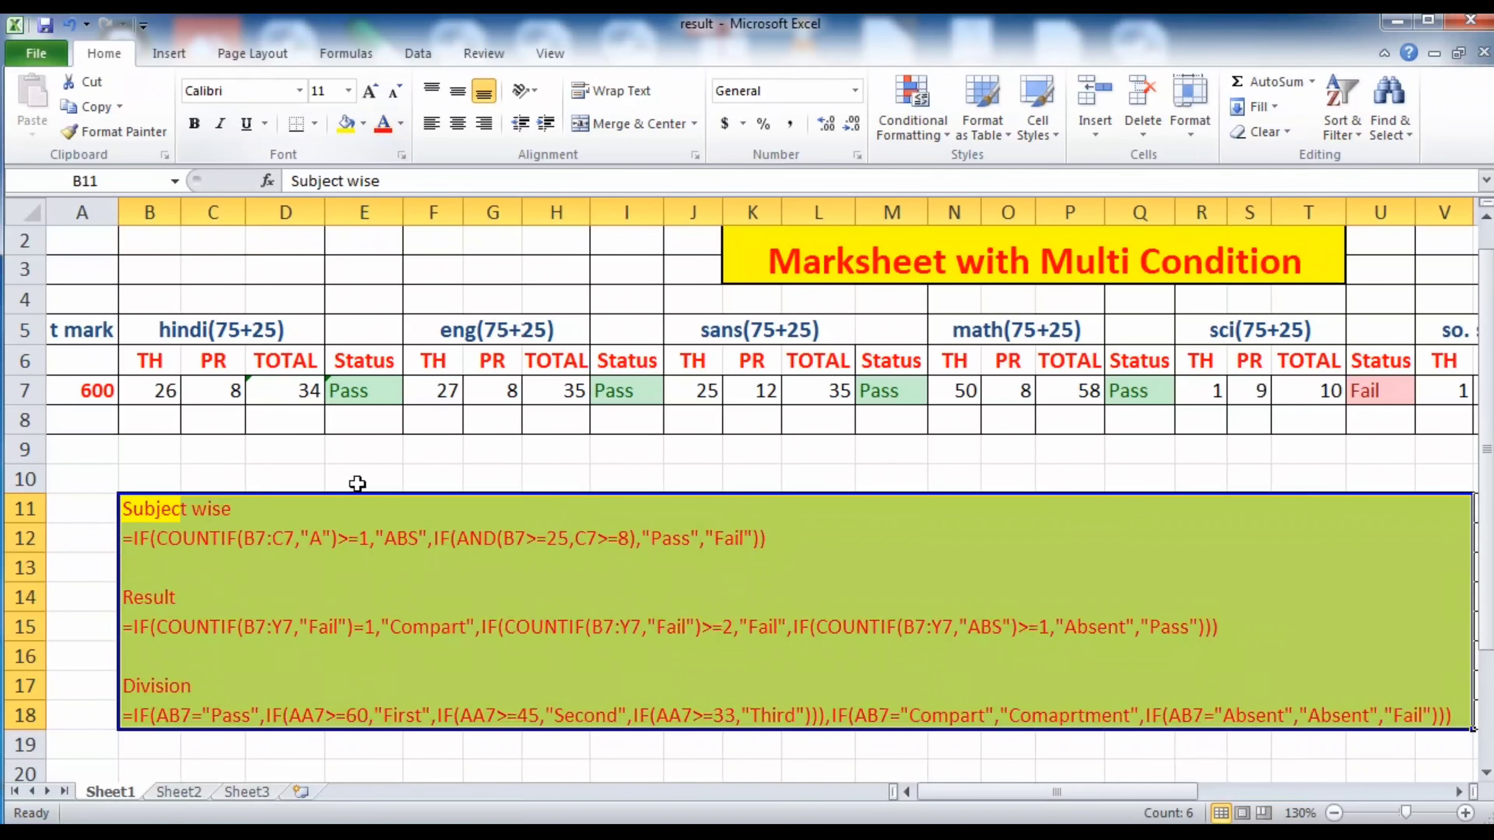
{"action": "left_click", "coordinate": [291, 537]}
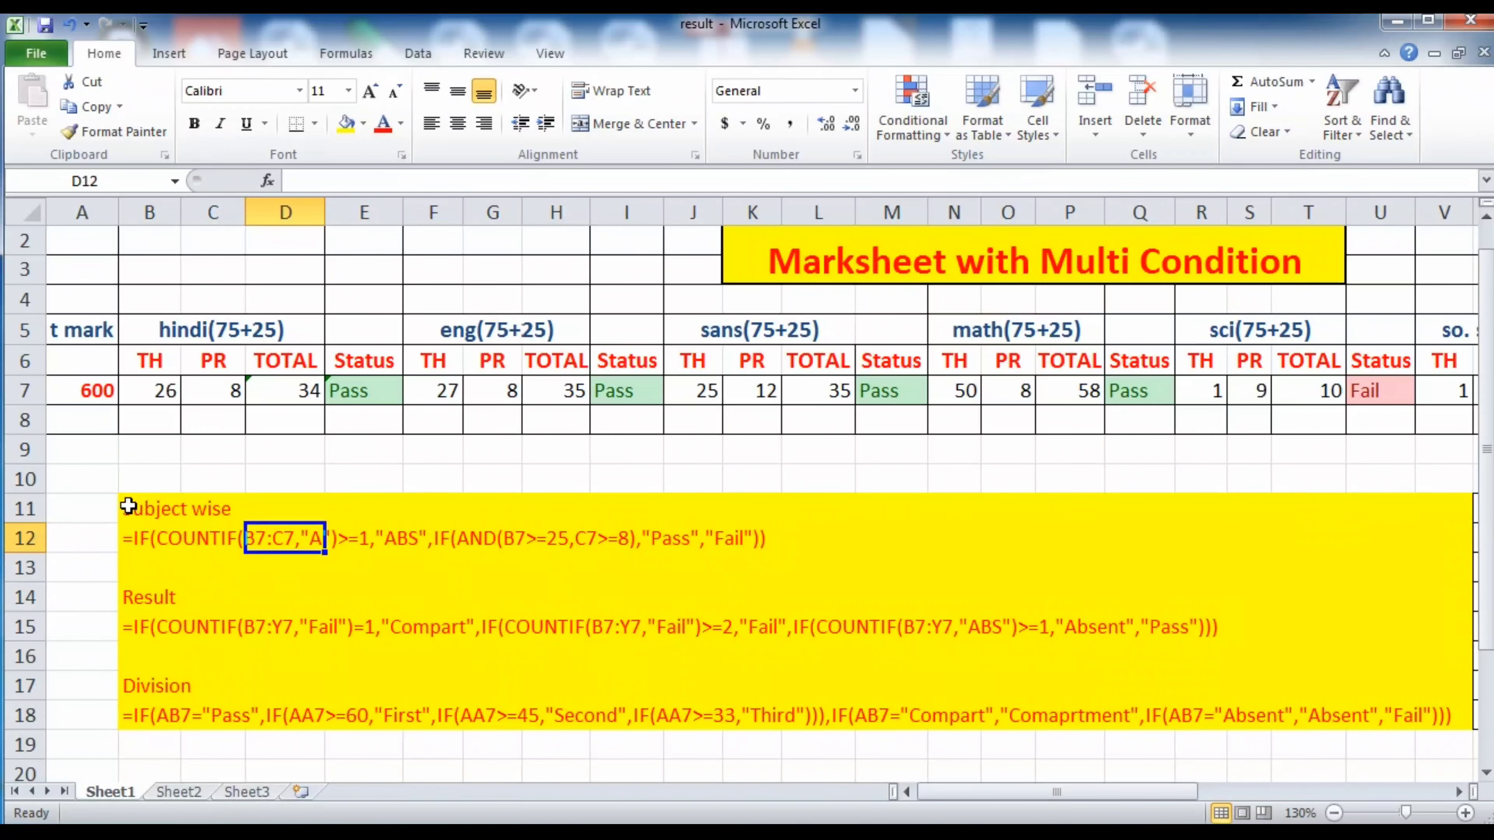
{"action": "left_click_drag", "start_coordinate": [128, 506], "coordinate": [1435, 712]}
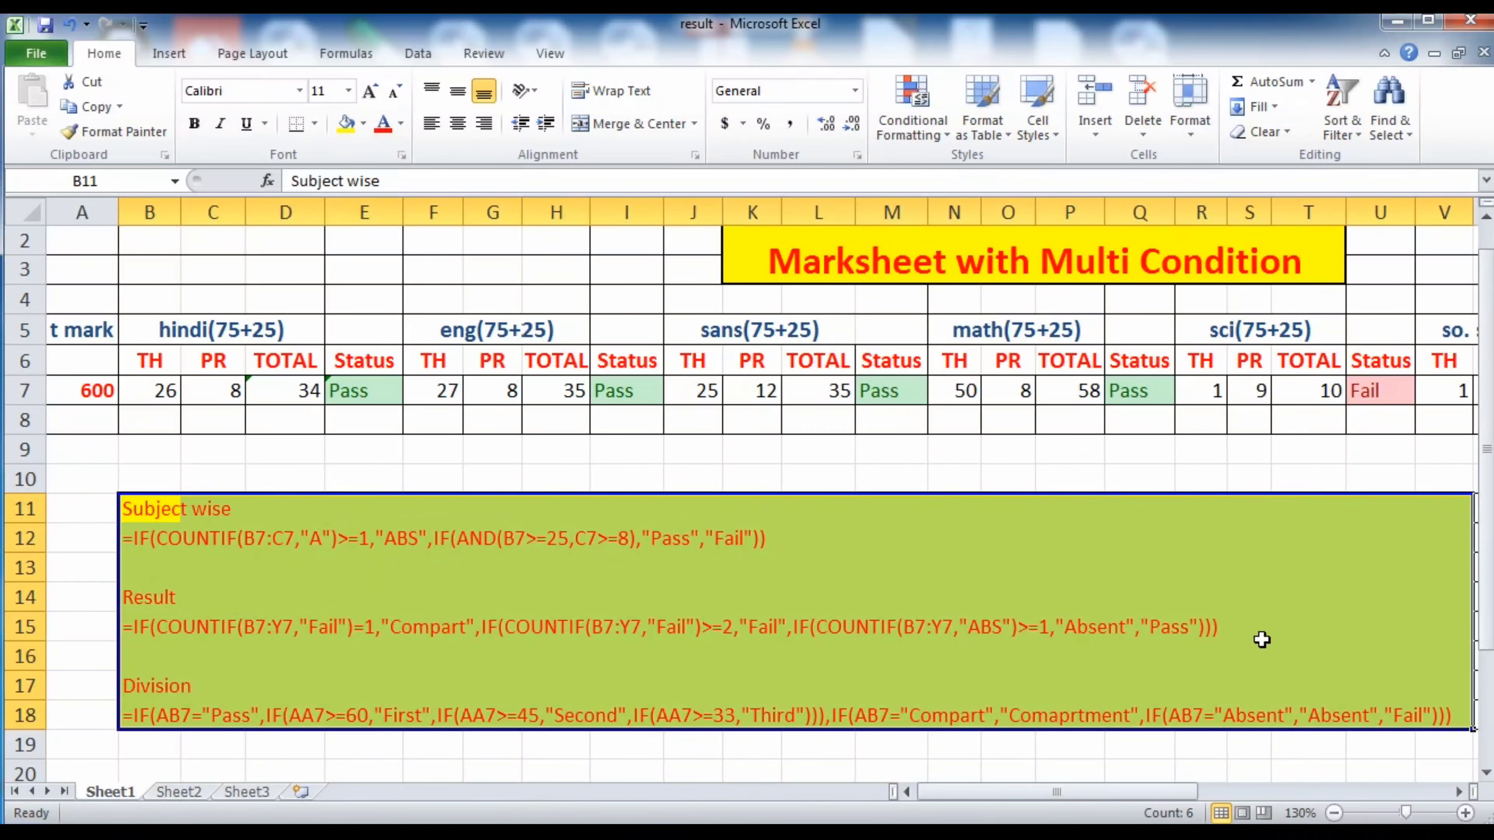
{"action": "left_click", "coordinate": [194, 124]}
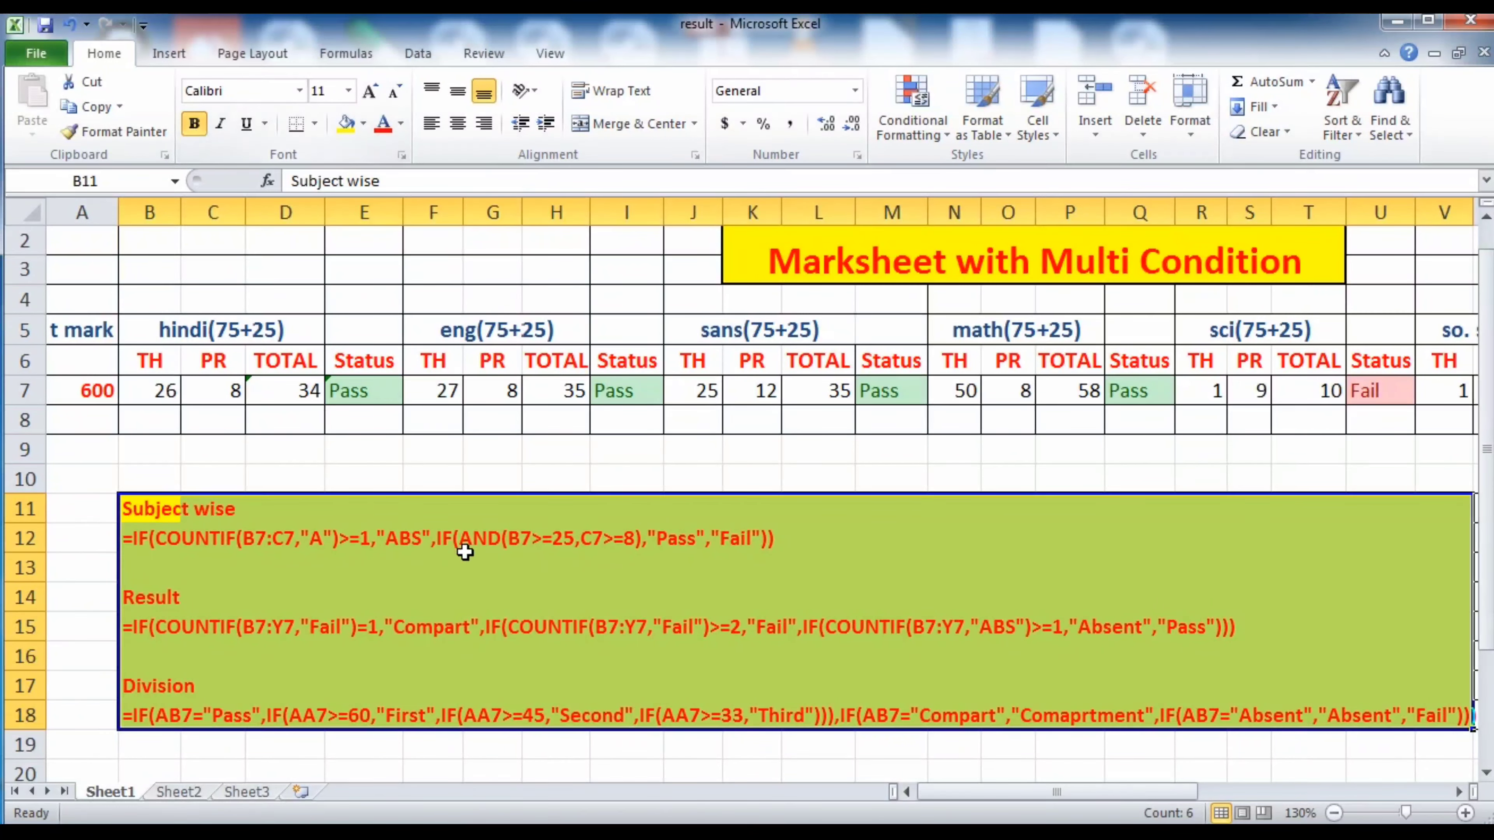
{"action": "left_click", "coordinate": [493, 601]}
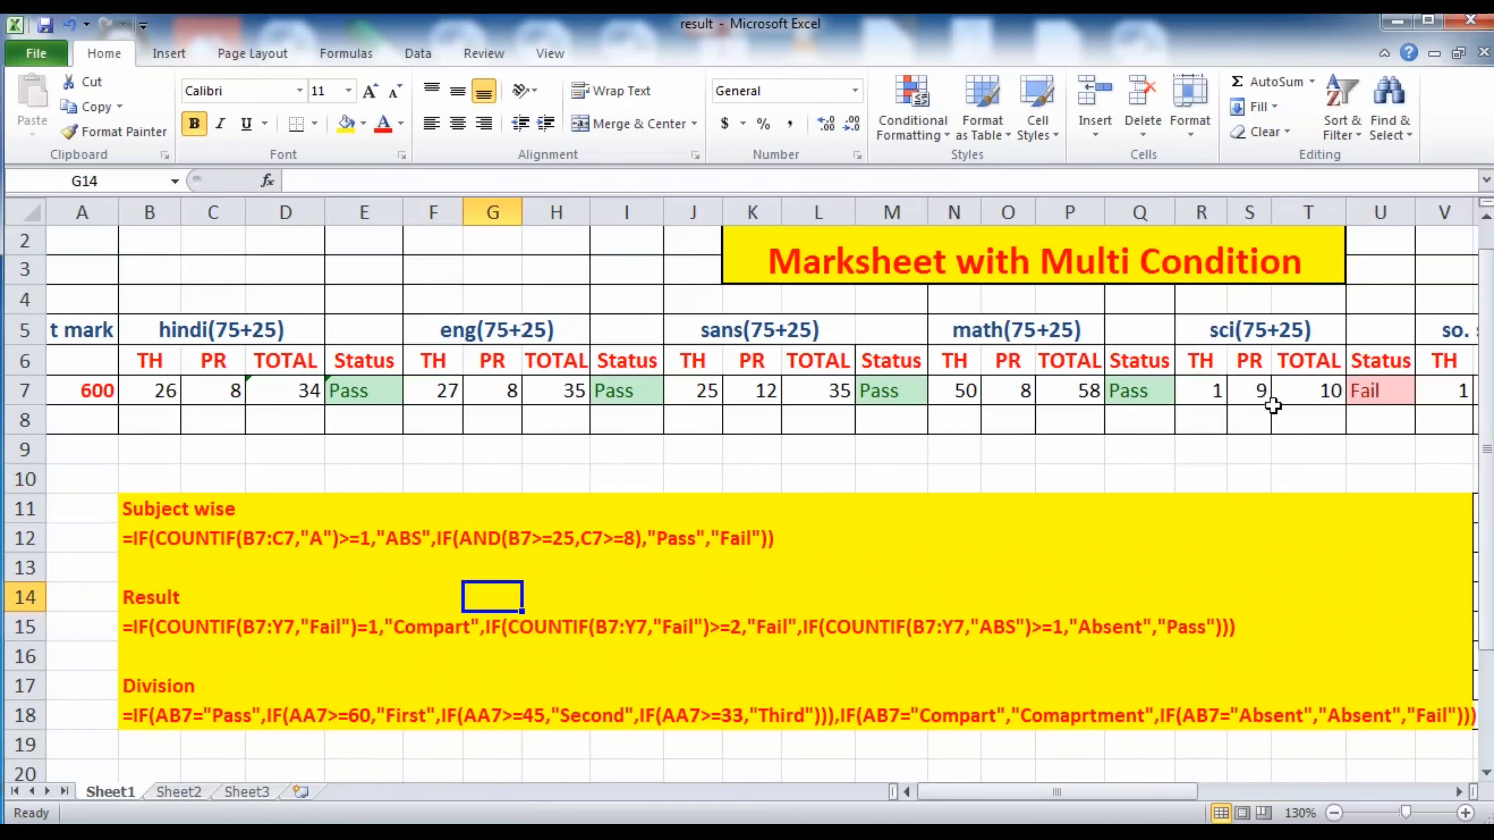
- Set the sci TH mark in R7 to 33
{"action": "left_click", "coordinate": [161, 393]}
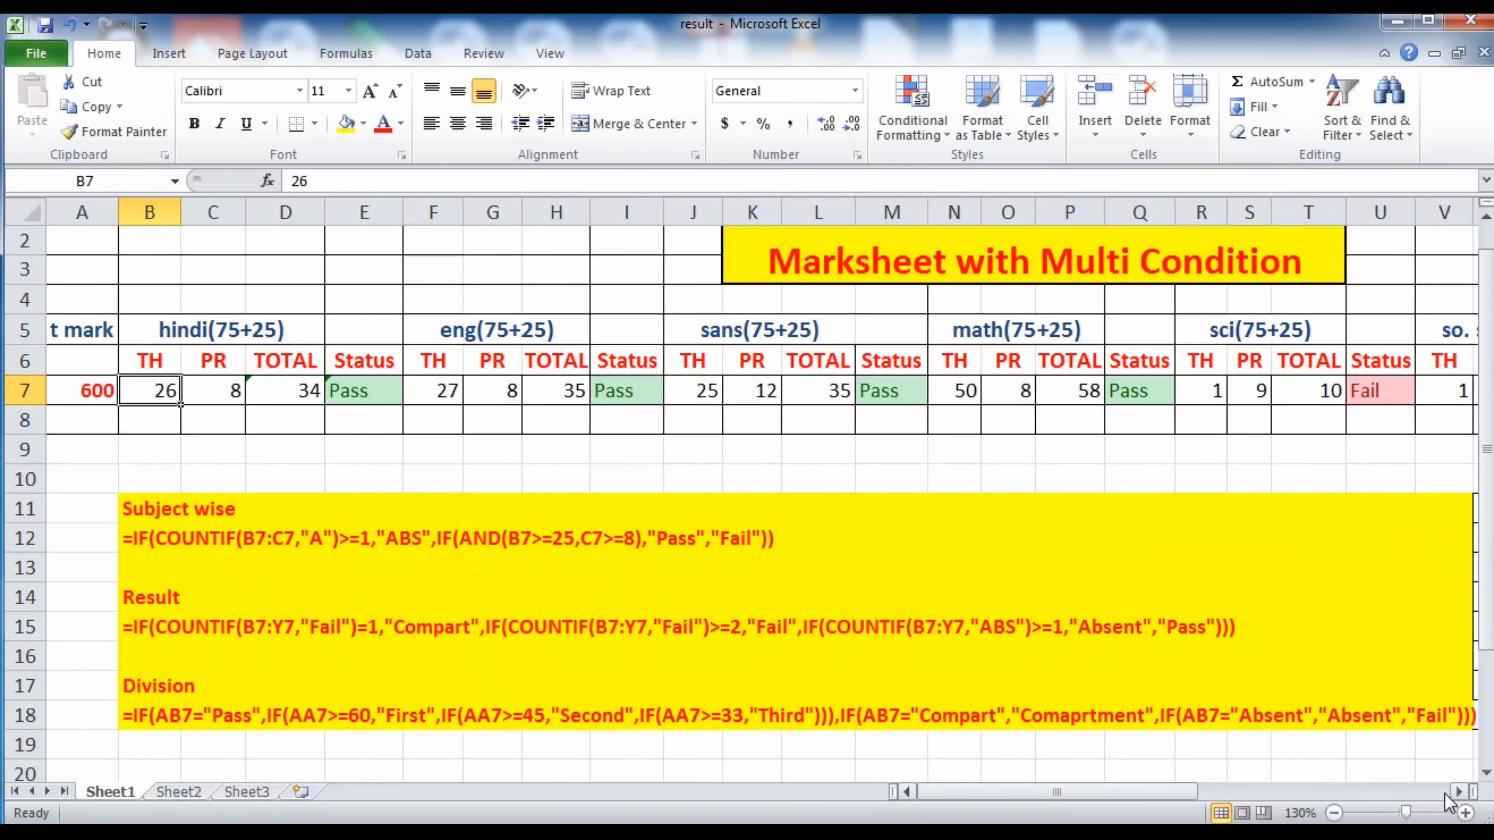
{"action": "left_click", "coordinate": [1458, 791]}
{"action": "left_click", "coordinate": [1459, 791]}
{"action": "left_click", "coordinate": [1079, 392]}
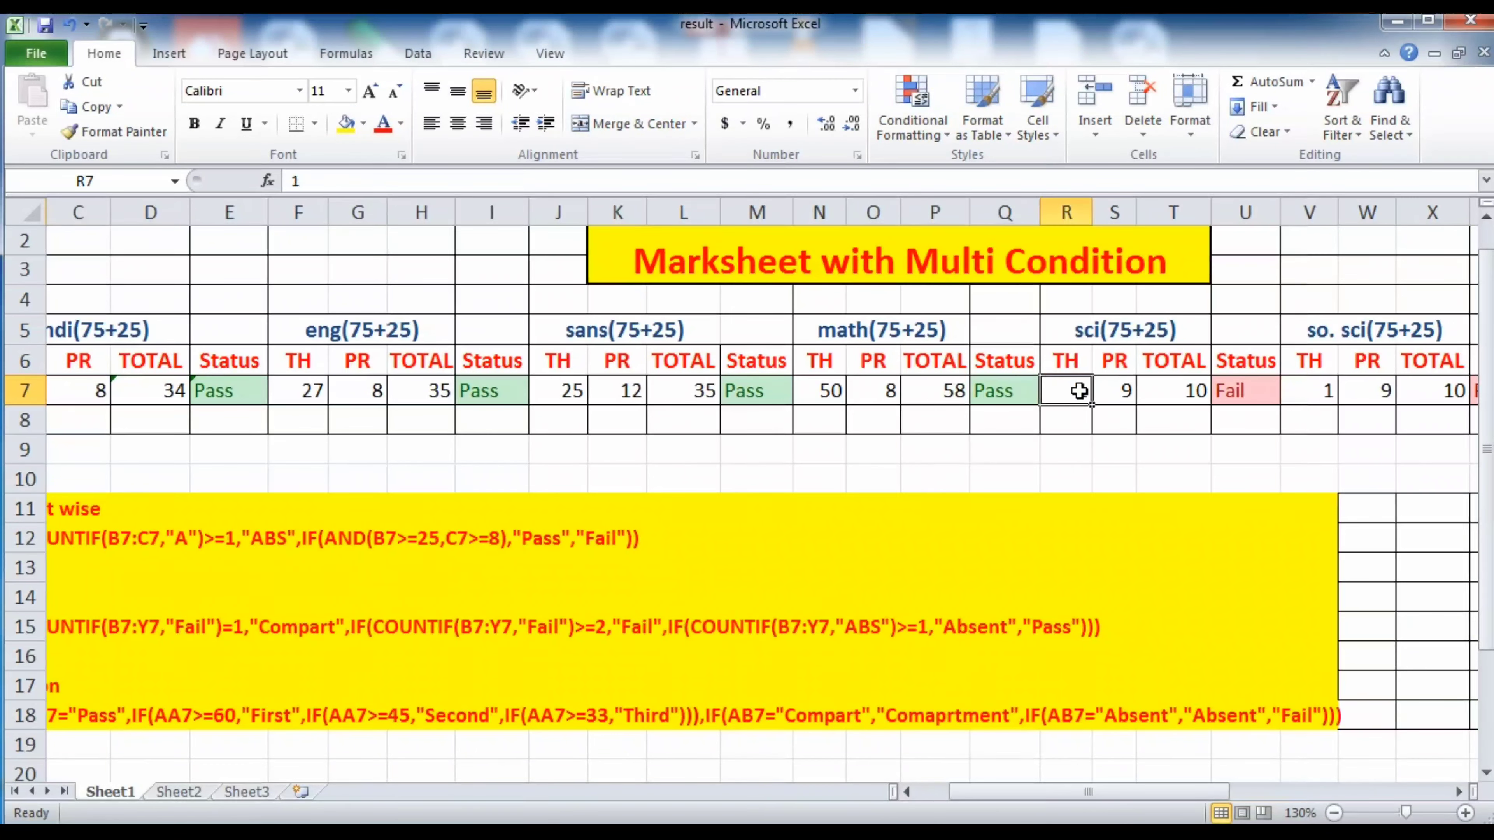
{"action": "type", "text": "33"}
{"action": "left_click", "coordinate": [1132, 481]}
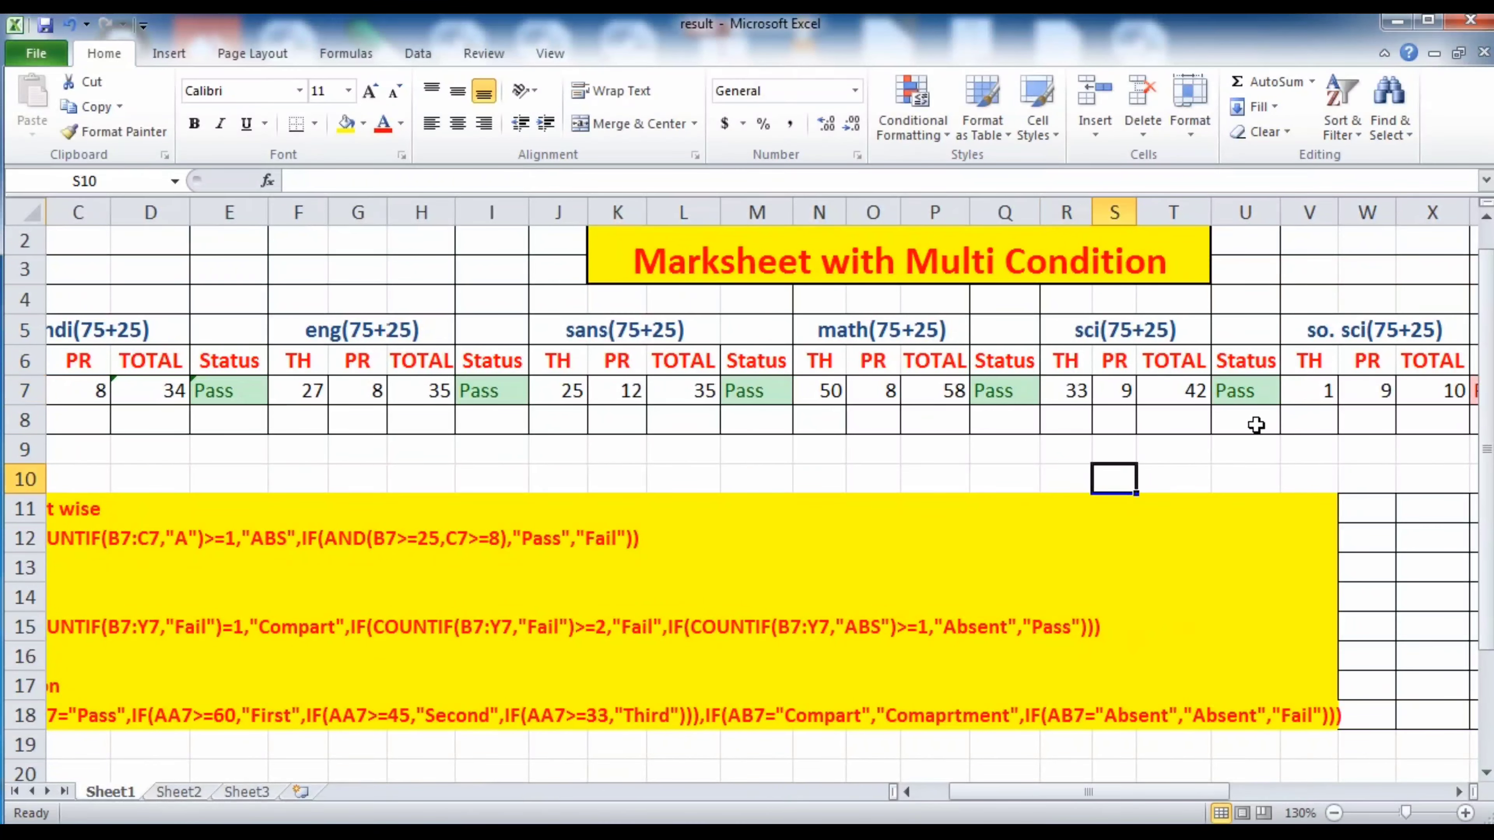
- Set the so. sci TH mark in V7 to 45 to test the result
{"action": "left_click_drag", "start_coordinate": [1205, 792], "coordinate": [1282, 793]}
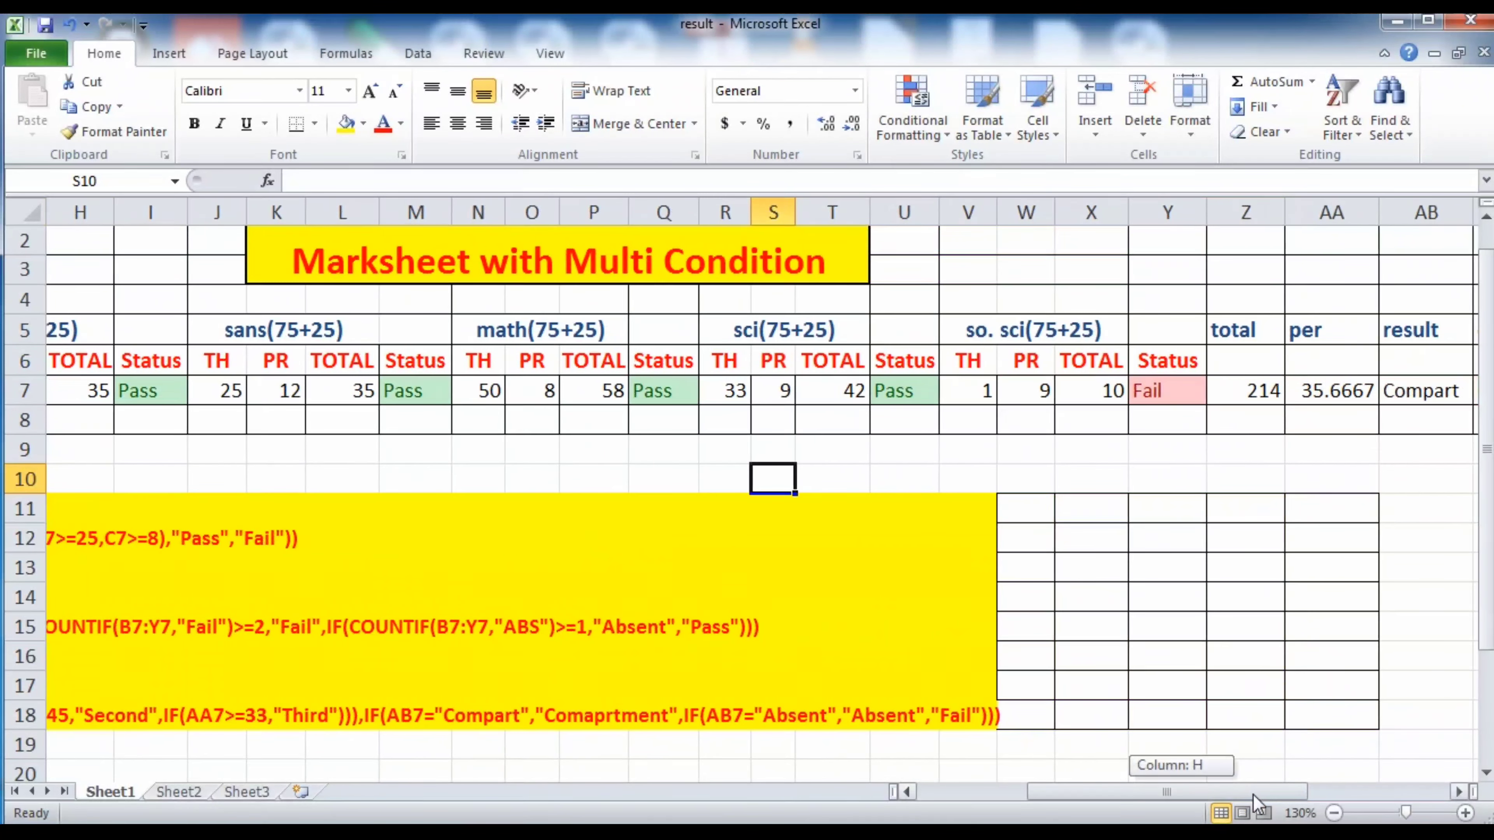
{"action": "left_click", "coordinate": [977, 390]}
{"action": "type", "text": "45"}
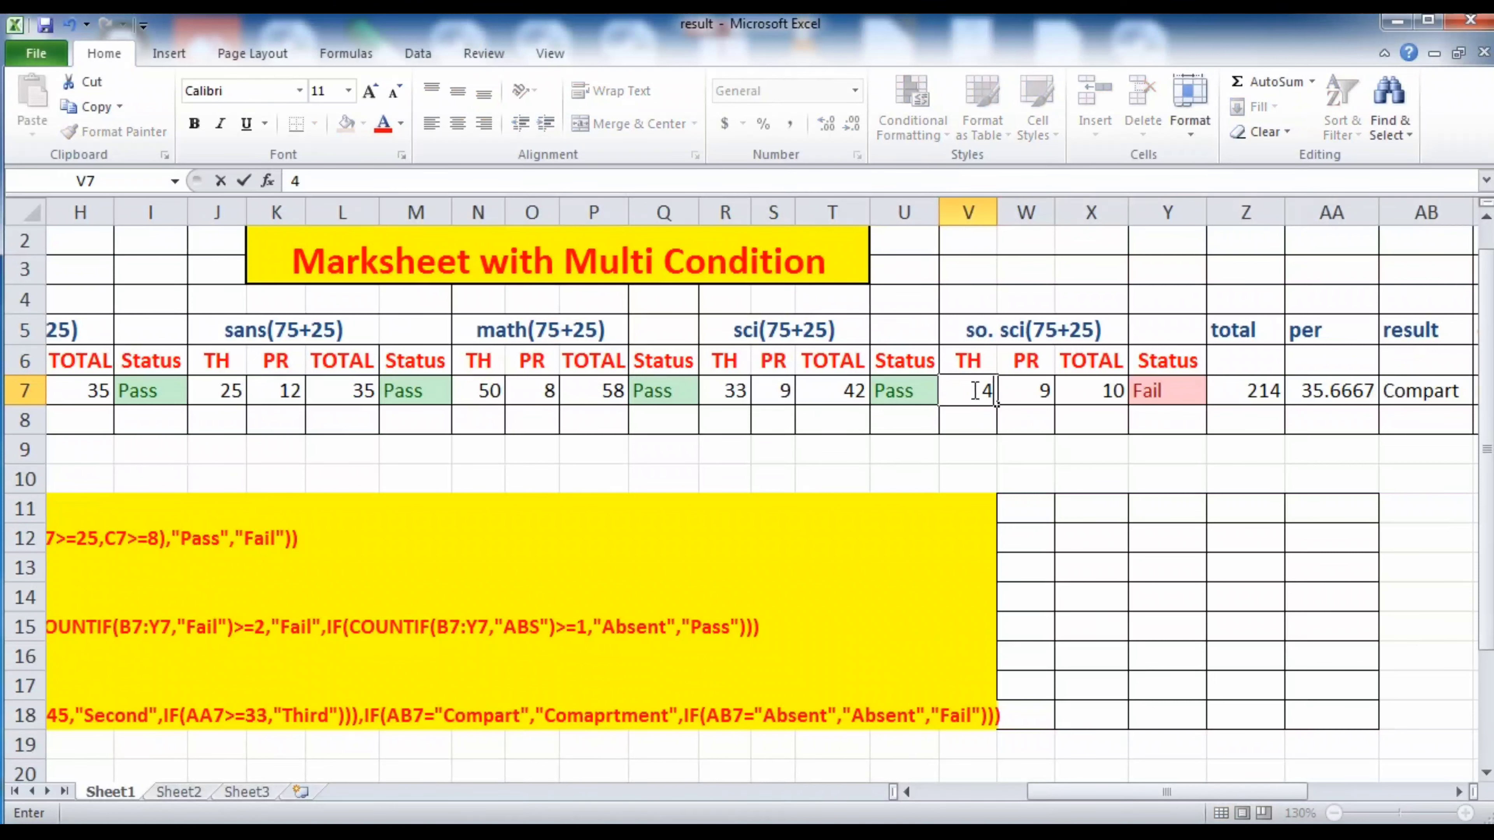
{"action": "left_click", "coordinate": [1058, 512]}
- Enter "a" as the so. sci TH mark in V7 to test the absent case
{"action": "left_click", "coordinate": [986, 389]}
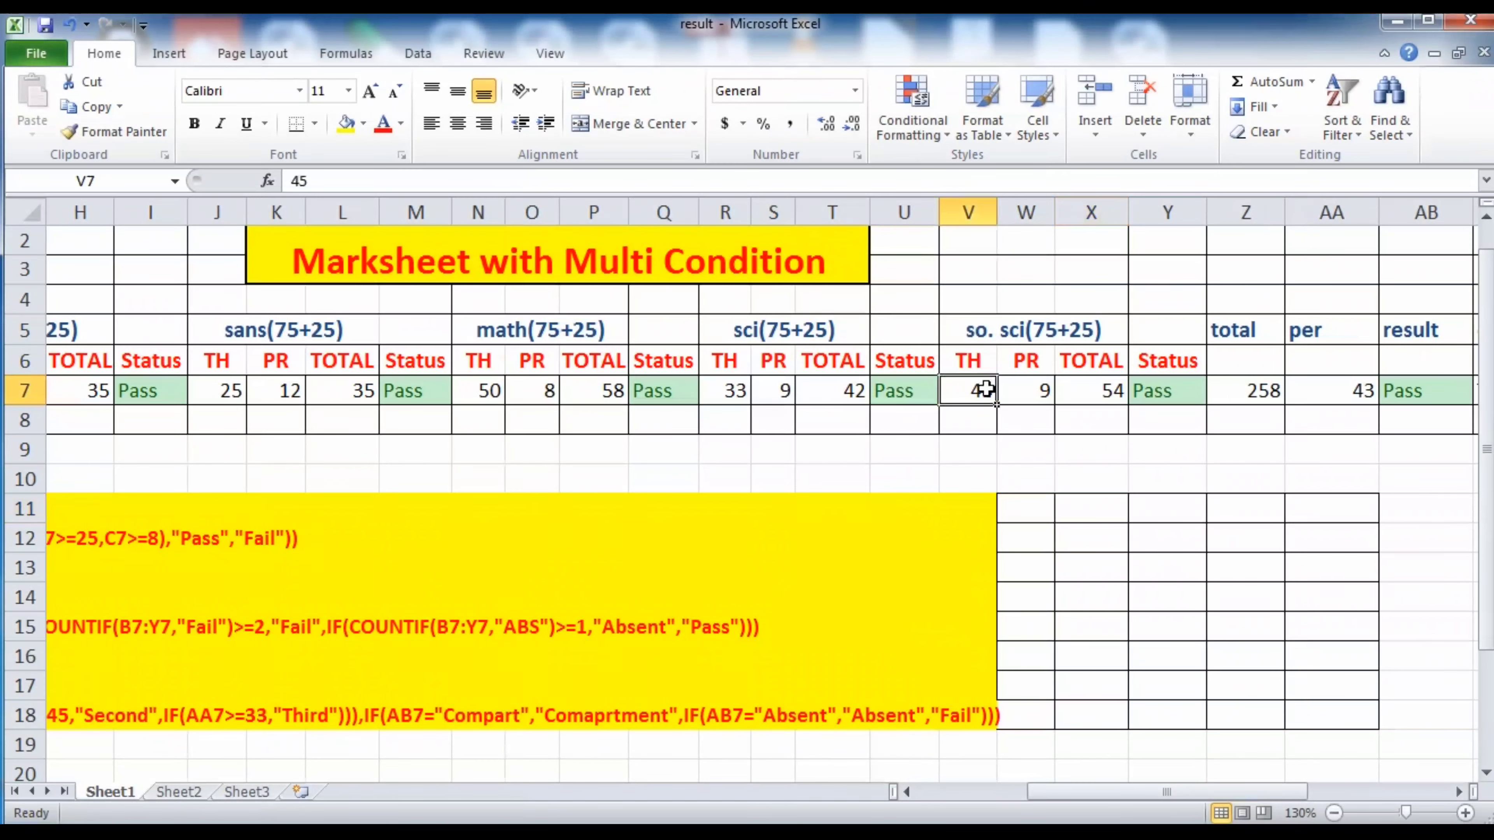
{"action": "type", "text": "a"}
{"action": "left_click", "coordinate": [1075, 560]}
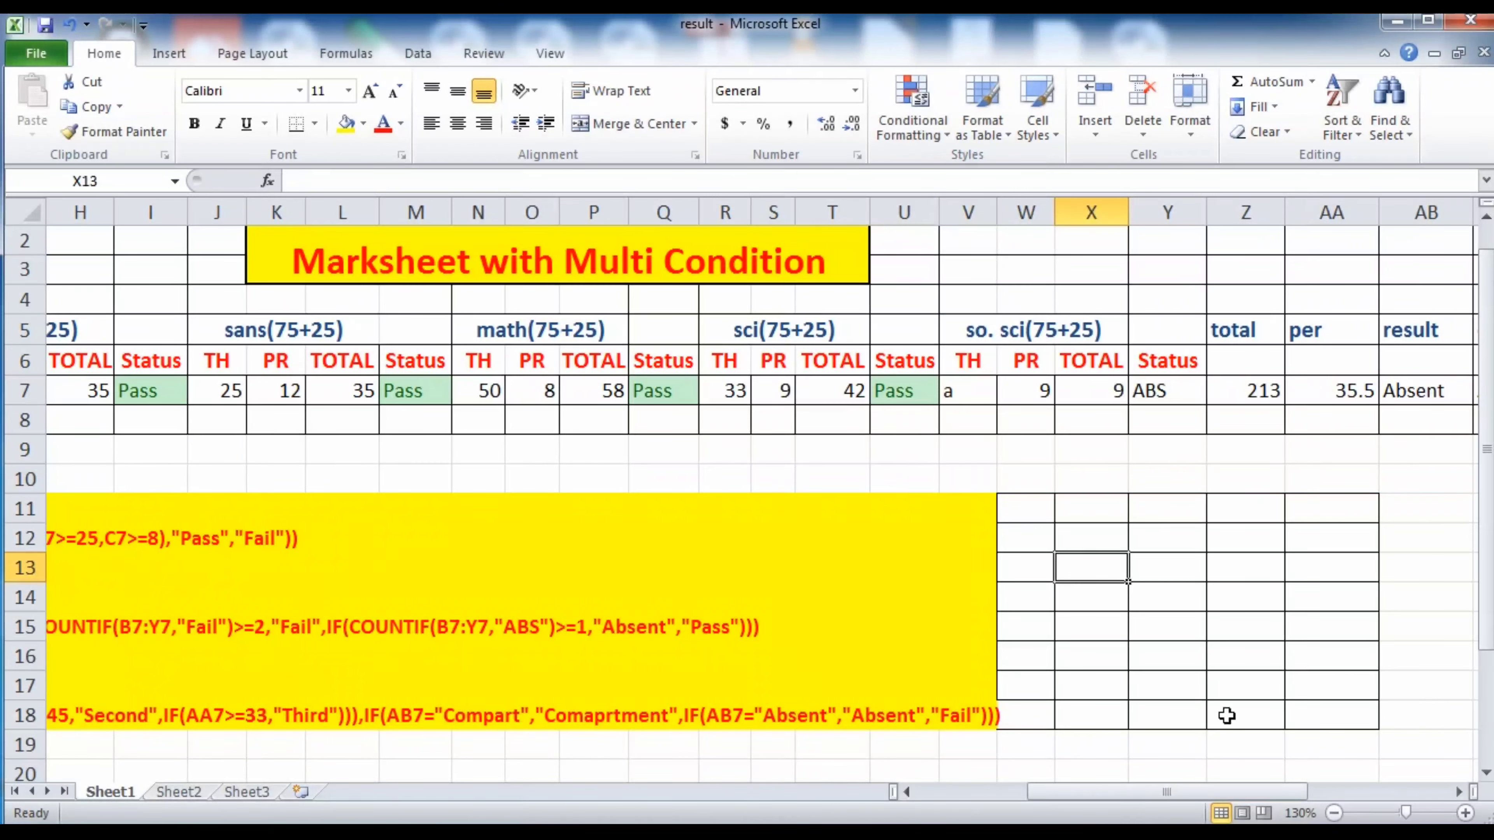
- Set the so. sci TH mark in V7 to 25
{"action": "left_click_drag", "start_coordinate": [1261, 795], "coordinate": [1181, 795]}
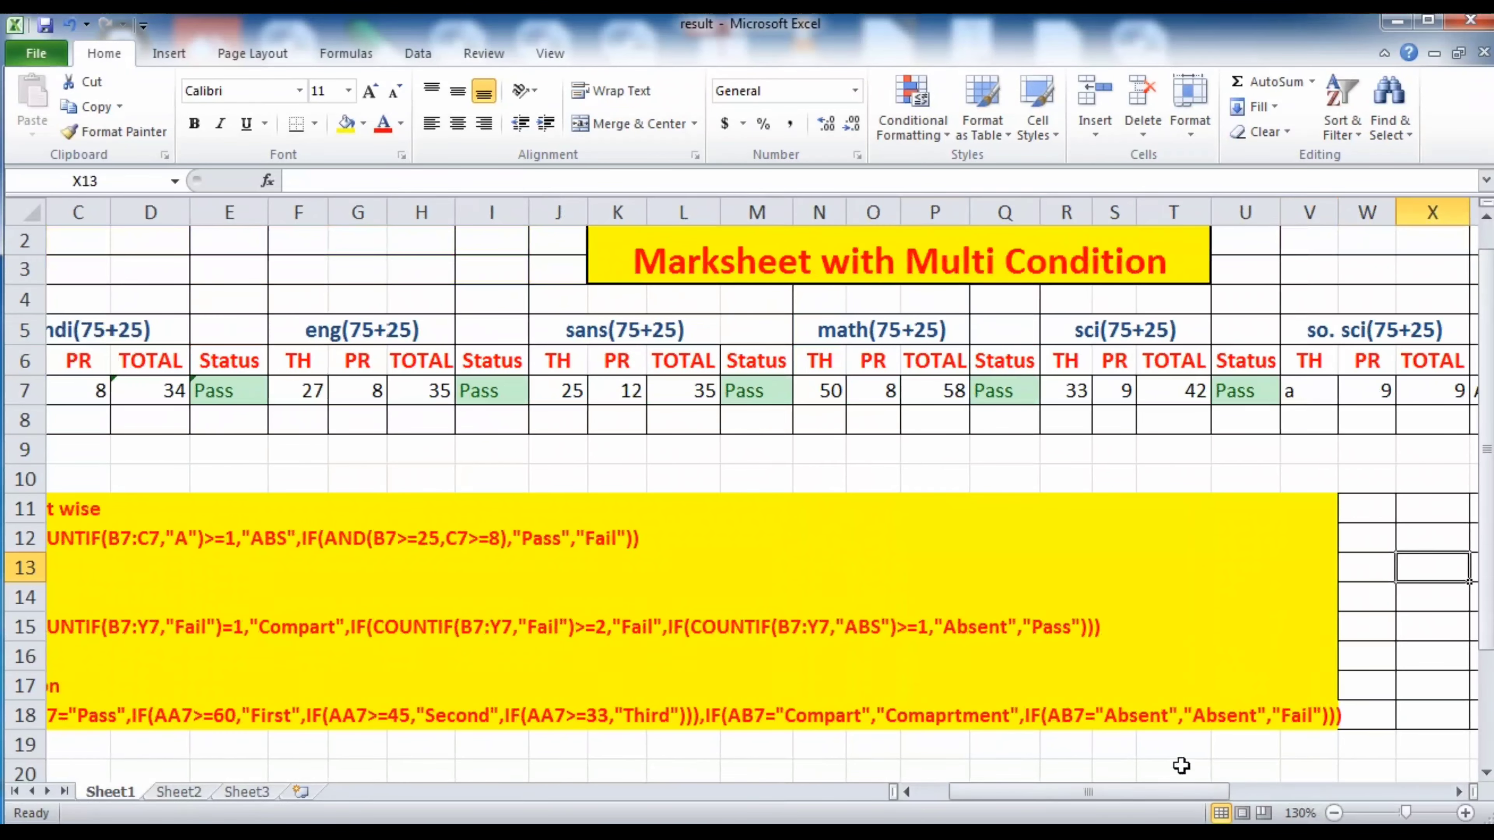
{"action": "left_click", "coordinate": [1308, 393]}
{"action": "type", "text": "25"}
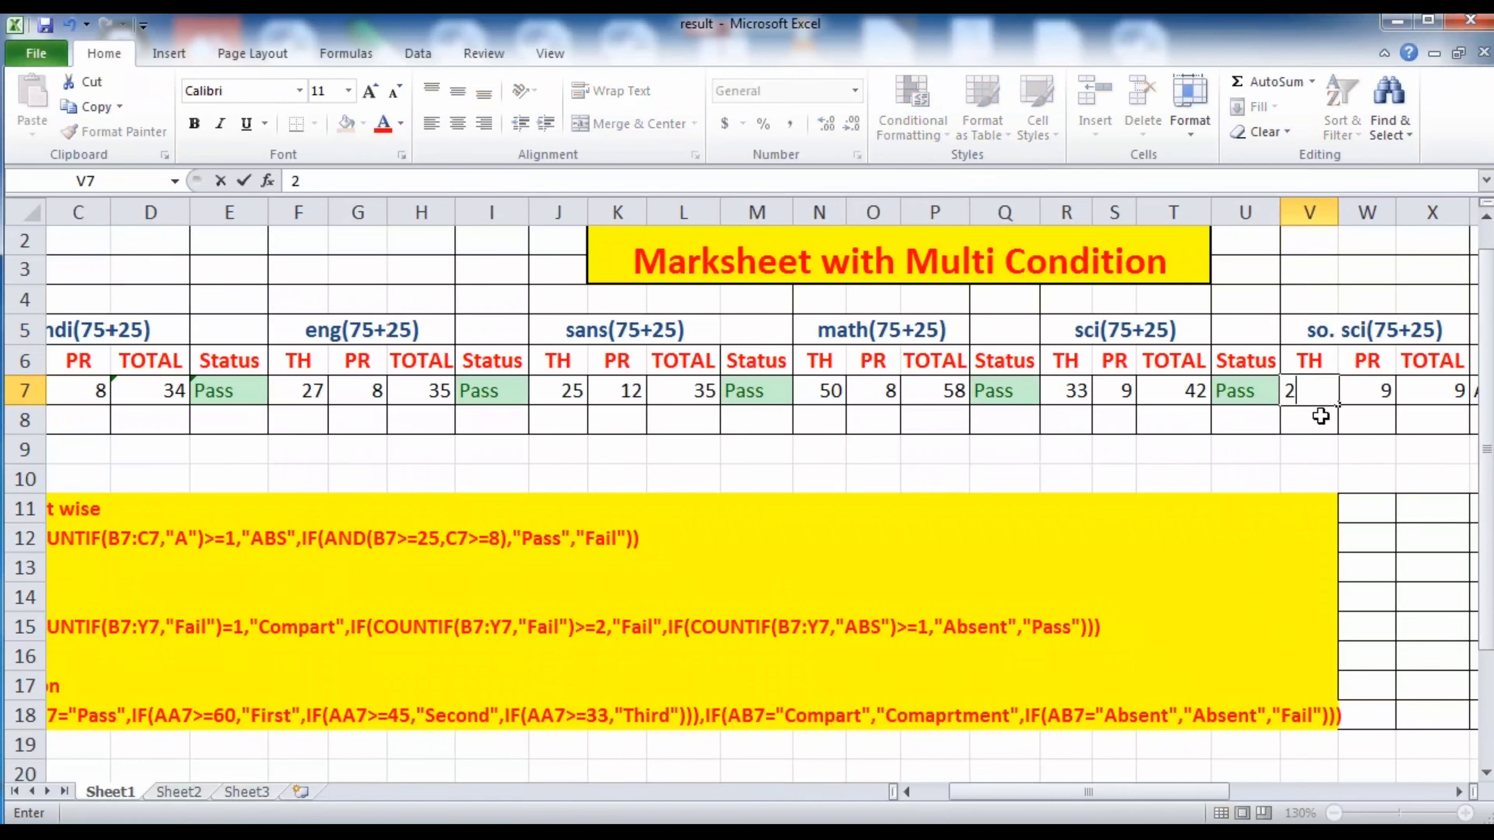
{"action": "left_click", "coordinate": [1318, 561]}
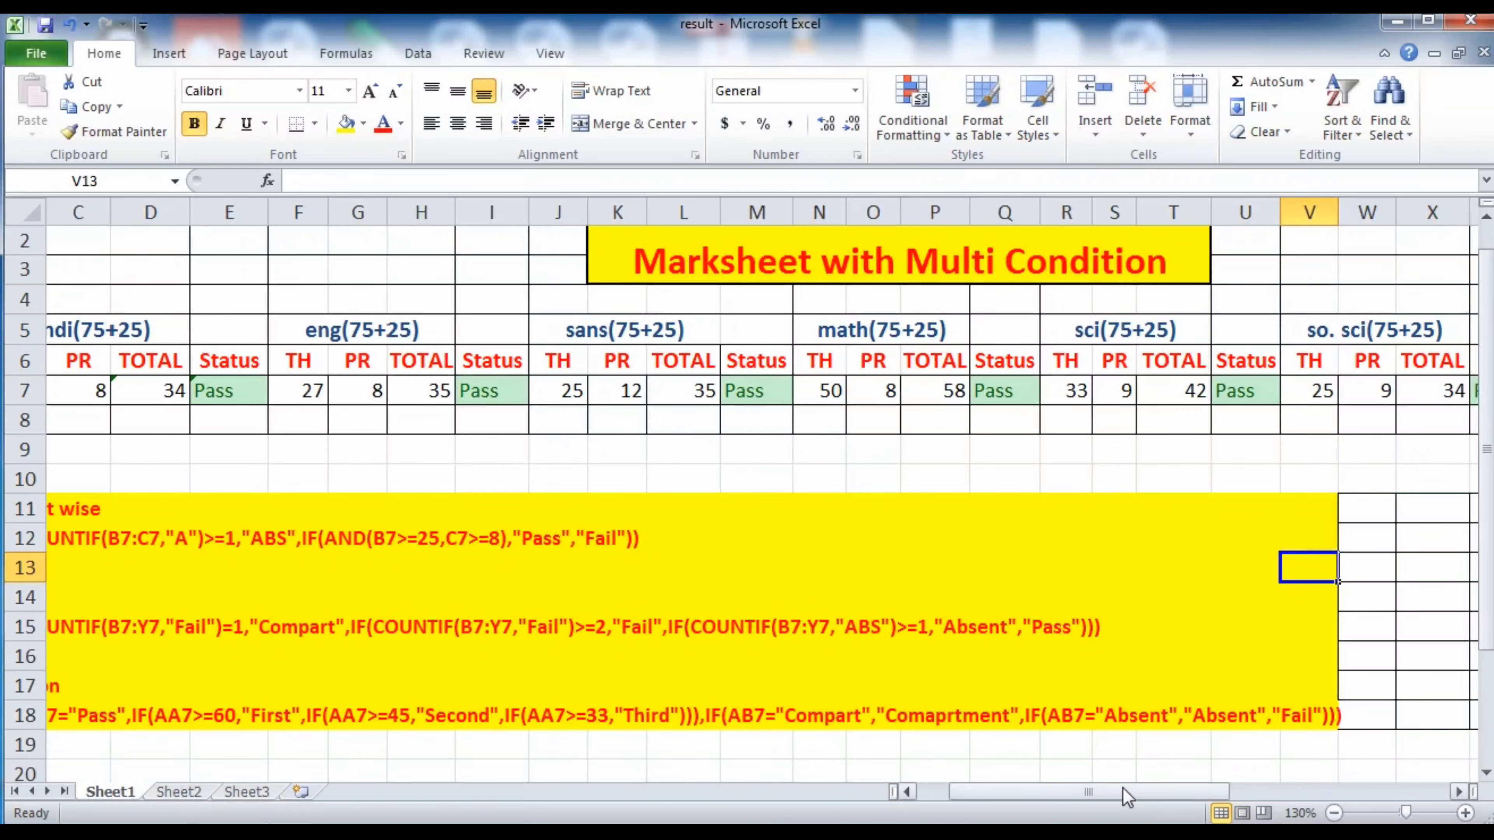
- Underline the labels "Subject wise" in B11, "Result" in B14 and "Division" in B17
{"action": "left_click_drag", "start_coordinate": [1111, 785], "coordinate": [1007, 790]}
{"action": "left_click", "coordinate": [57, 506]}
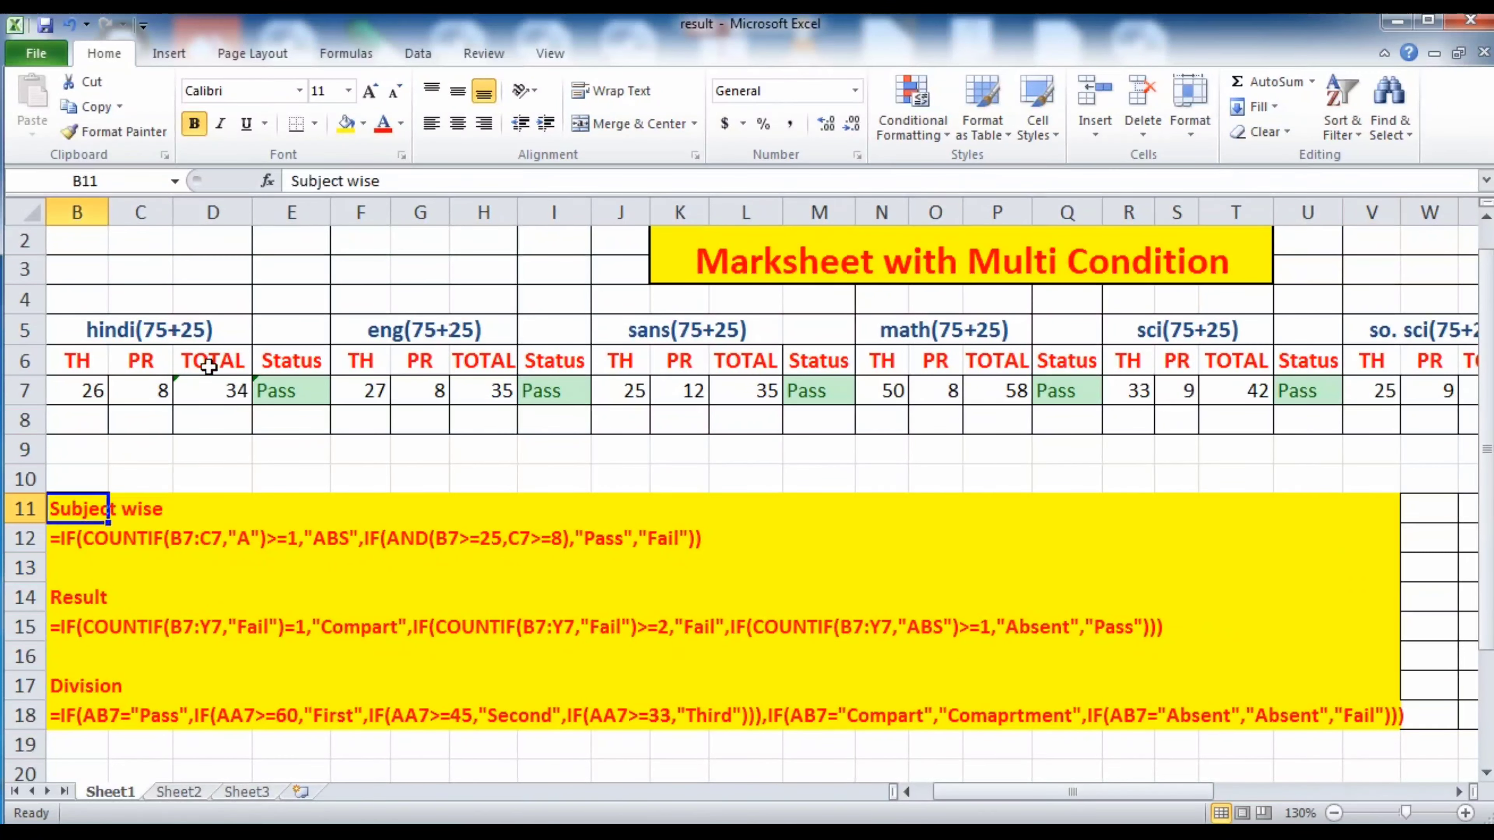
{"action": "left_click", "coordinate": [245, 124]}
{"action": "left_click", "coordinate": [59, 597]}
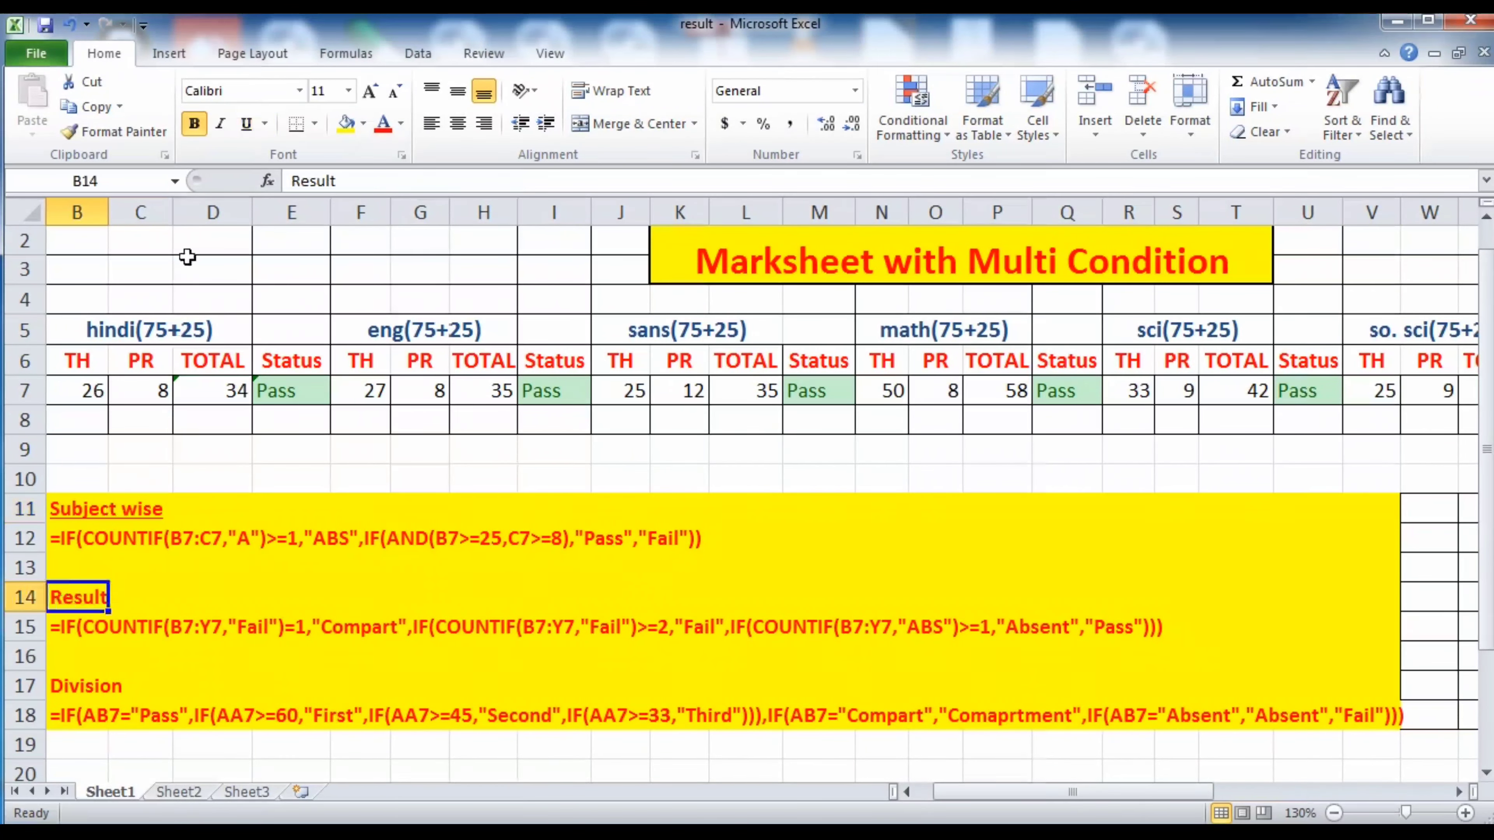
{"action": "left_click", "coordinate": [245, 124]}
{"action": "left_click", "coordinate": [61, 684]}
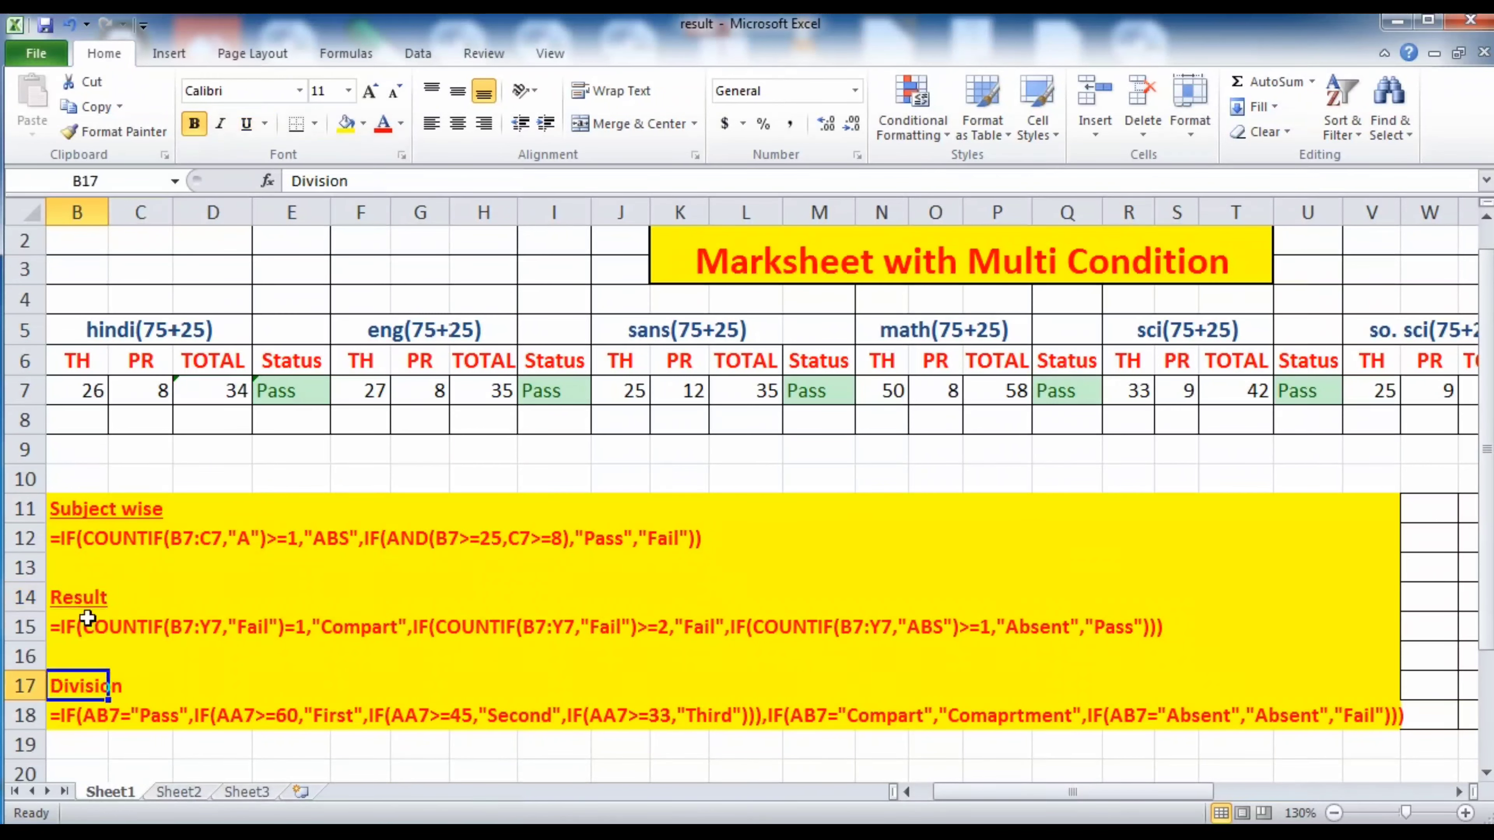
{"action": "left_click", "coordinate": [246, 124]}
{"action": "left_click", "coordinate": [430, 743]}
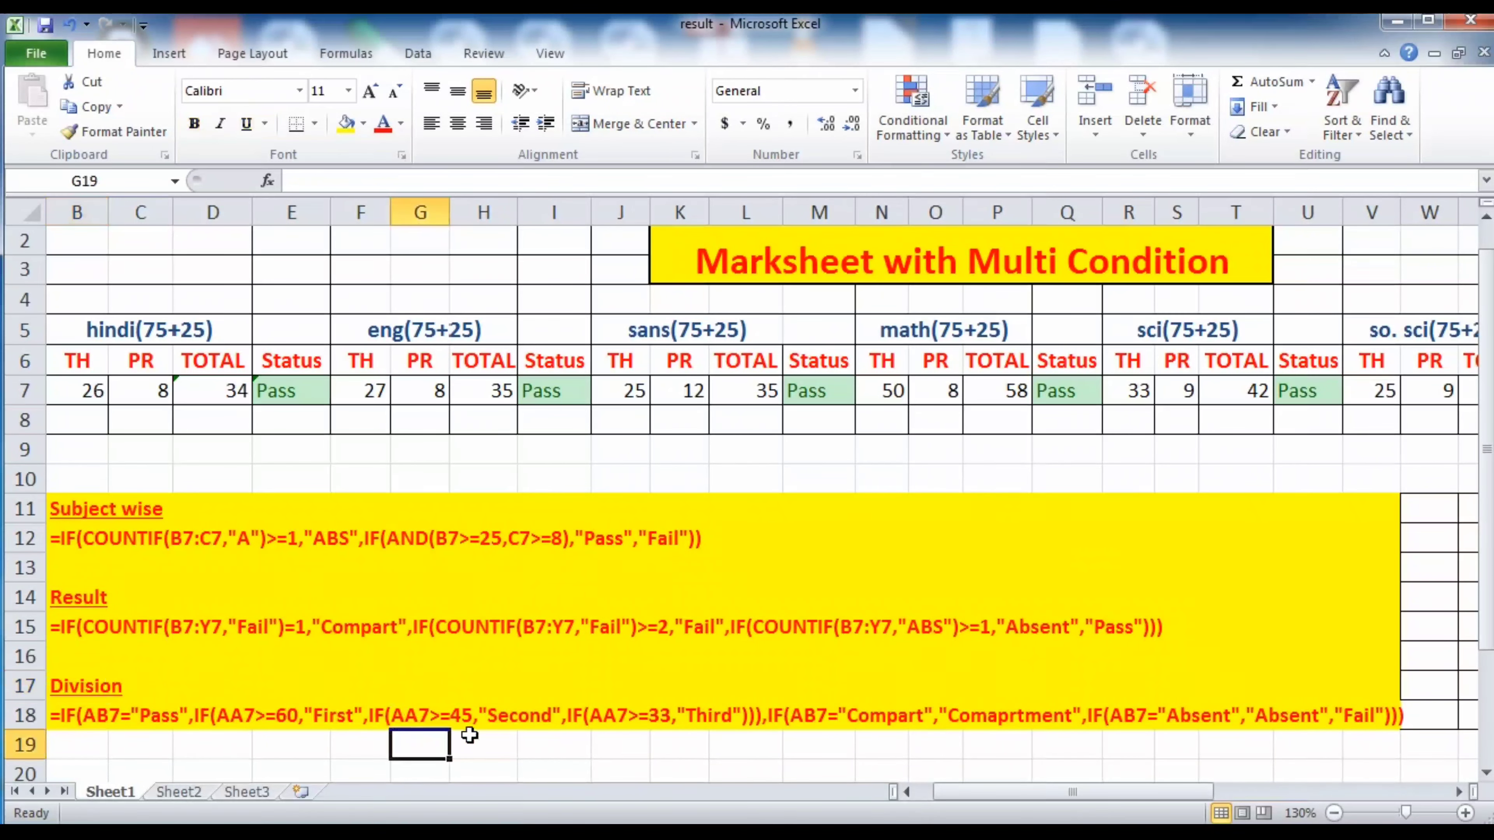
{"action": "left_click_drag", "start_coordinate": [950, 791], "coordinate": [950, 790]}
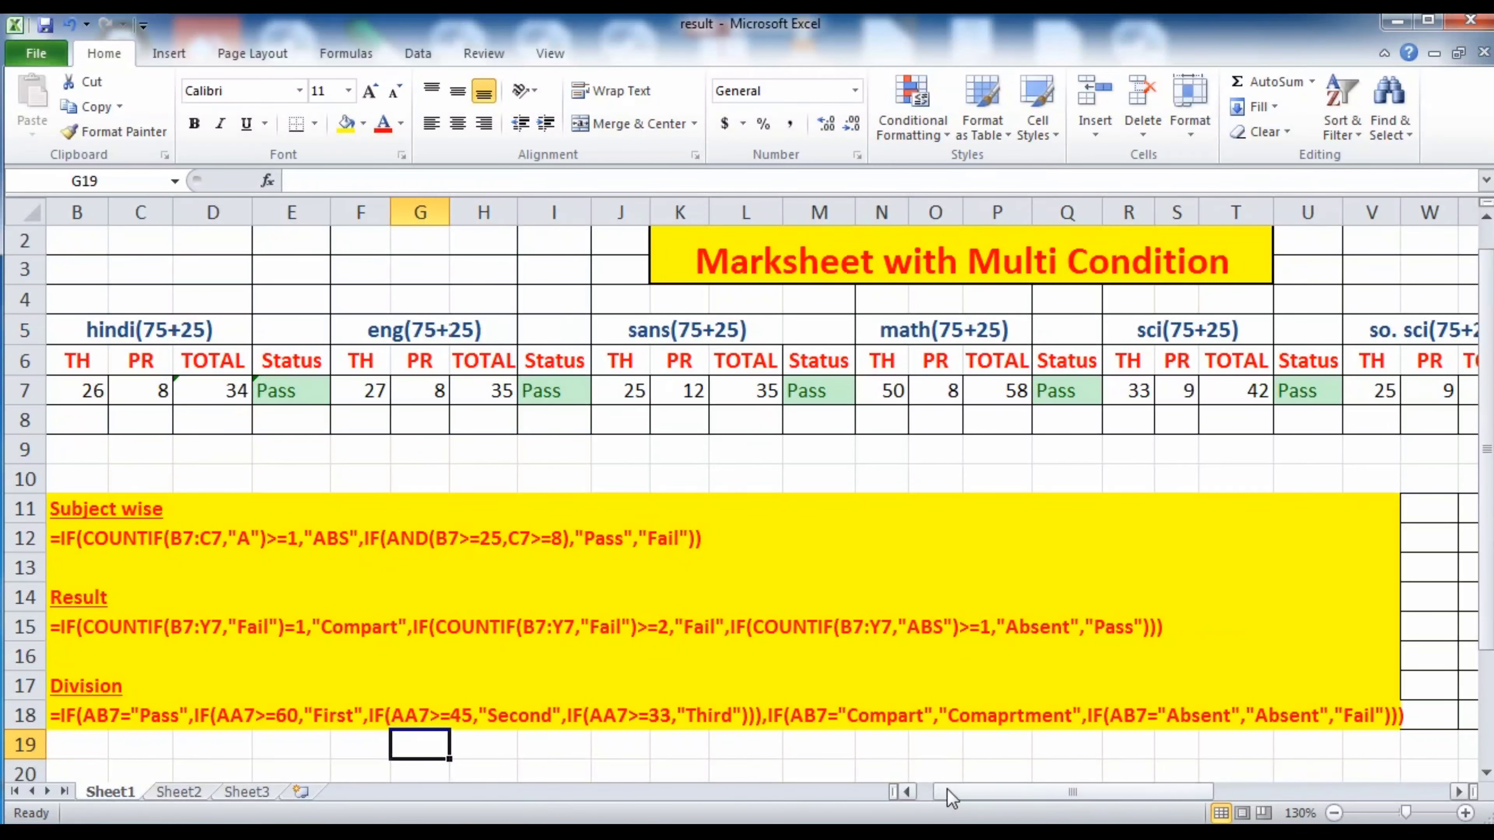